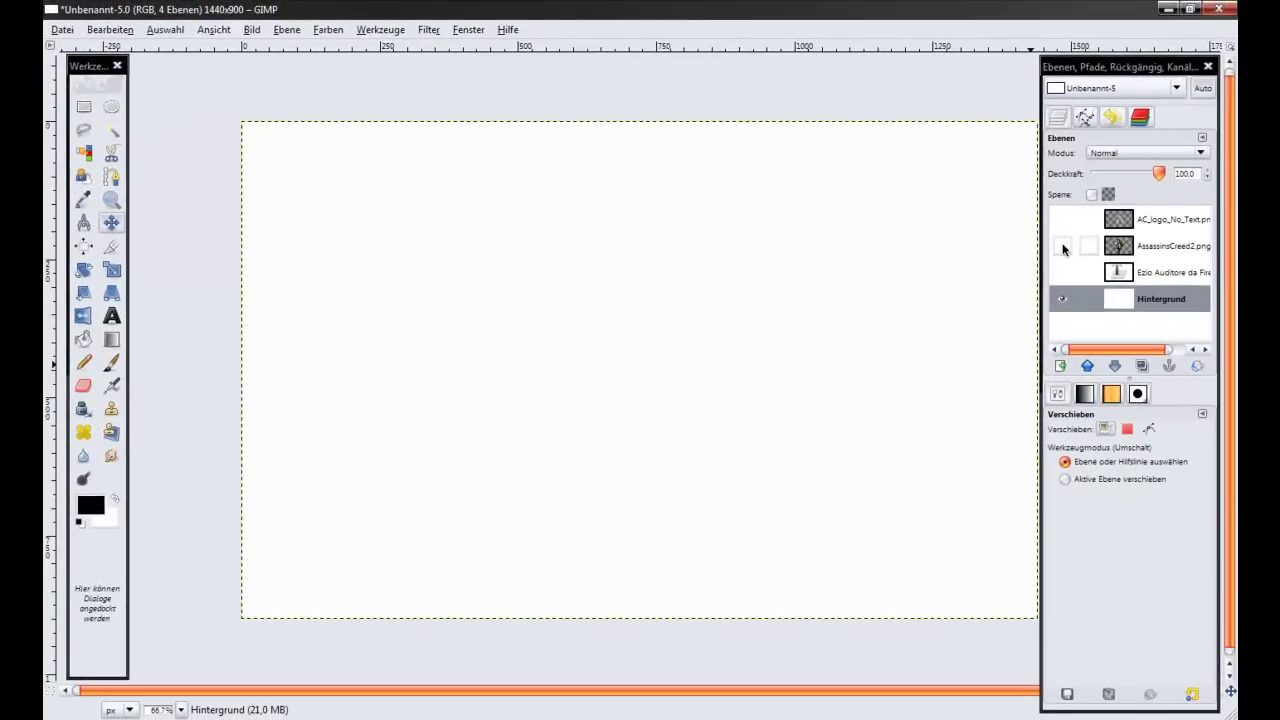
pyautogui.click(1062, 246)
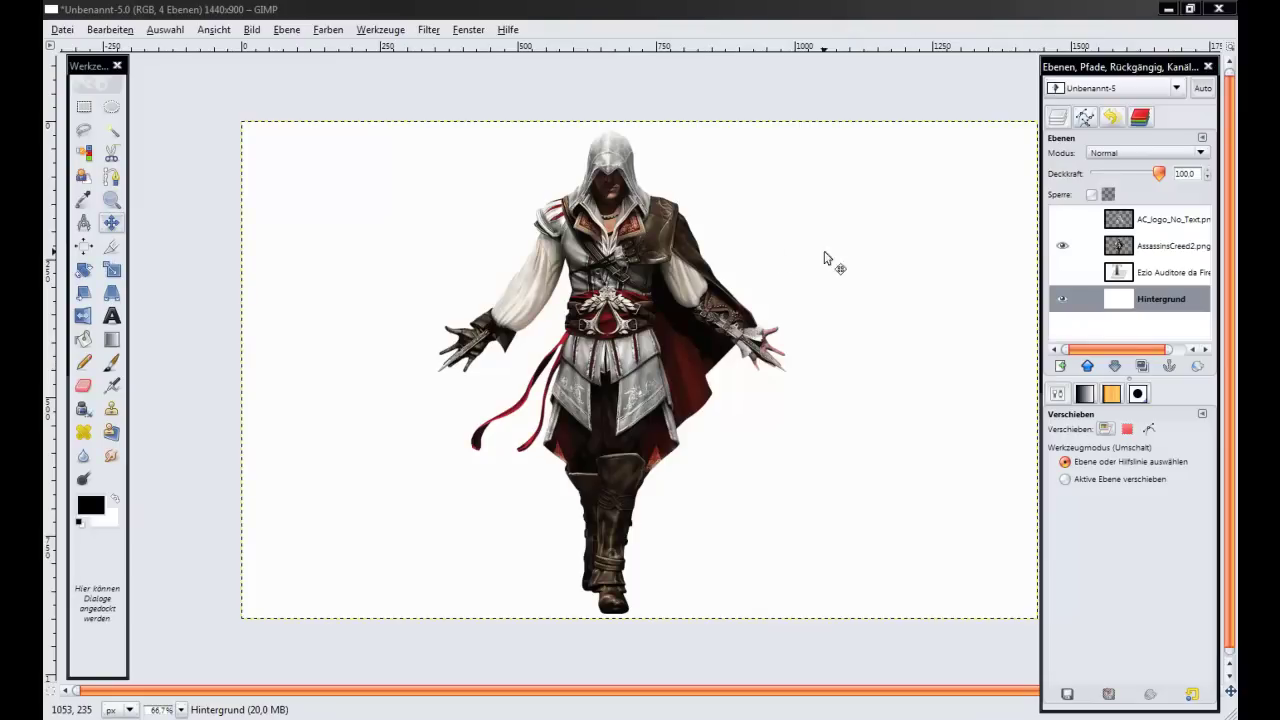
pyautogui.click(1062, 246)
pyautogui.click(1062, 219)
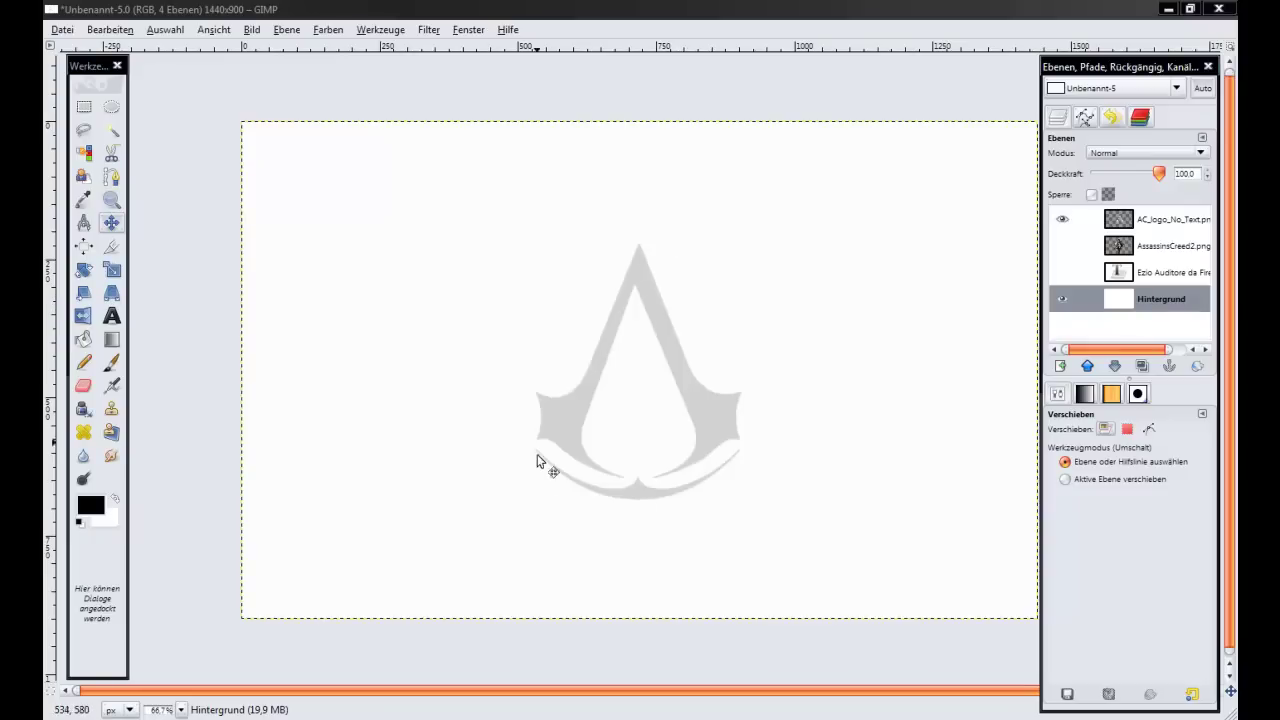
pyautogui.click(1062, 246)
pyautogui.moveTo(1062, 246)
pyautogui.mouseDown()
pyautogui.moveTo(1057, 217)
pyautogui.moveTo(1061, 271)
pyautogui.mouseUp()
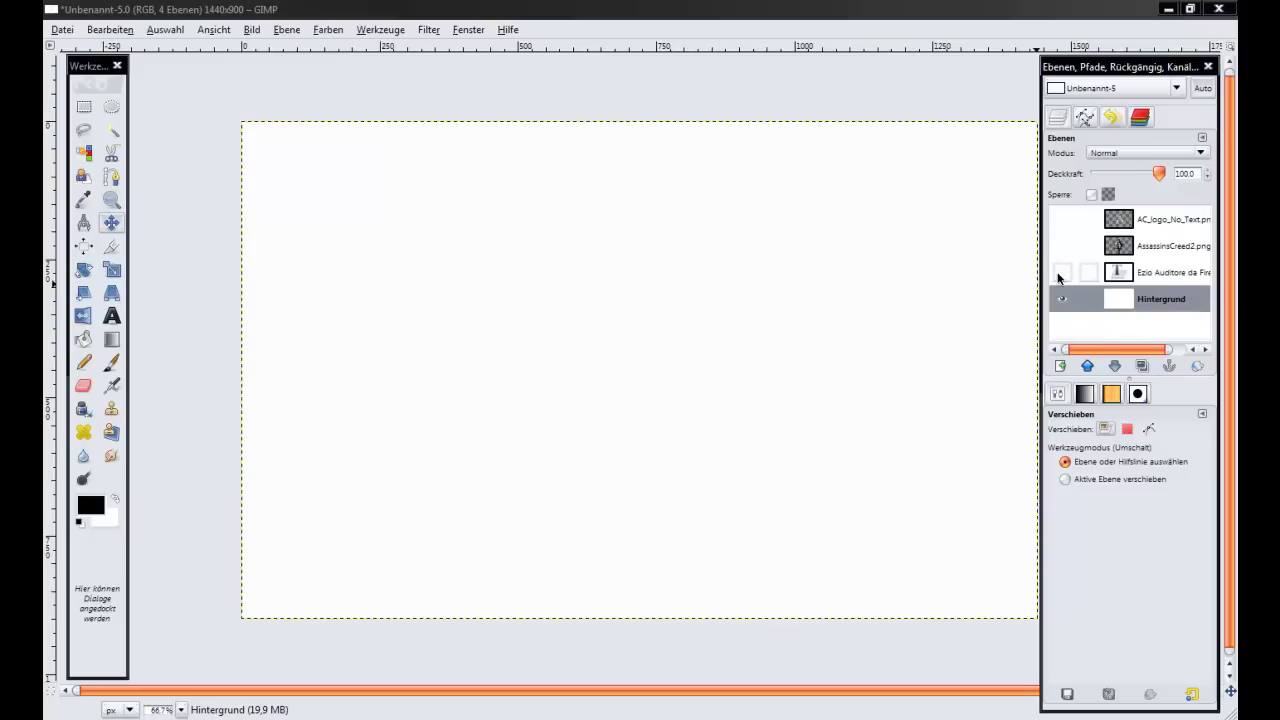
pyautogui.click(1061, 273)
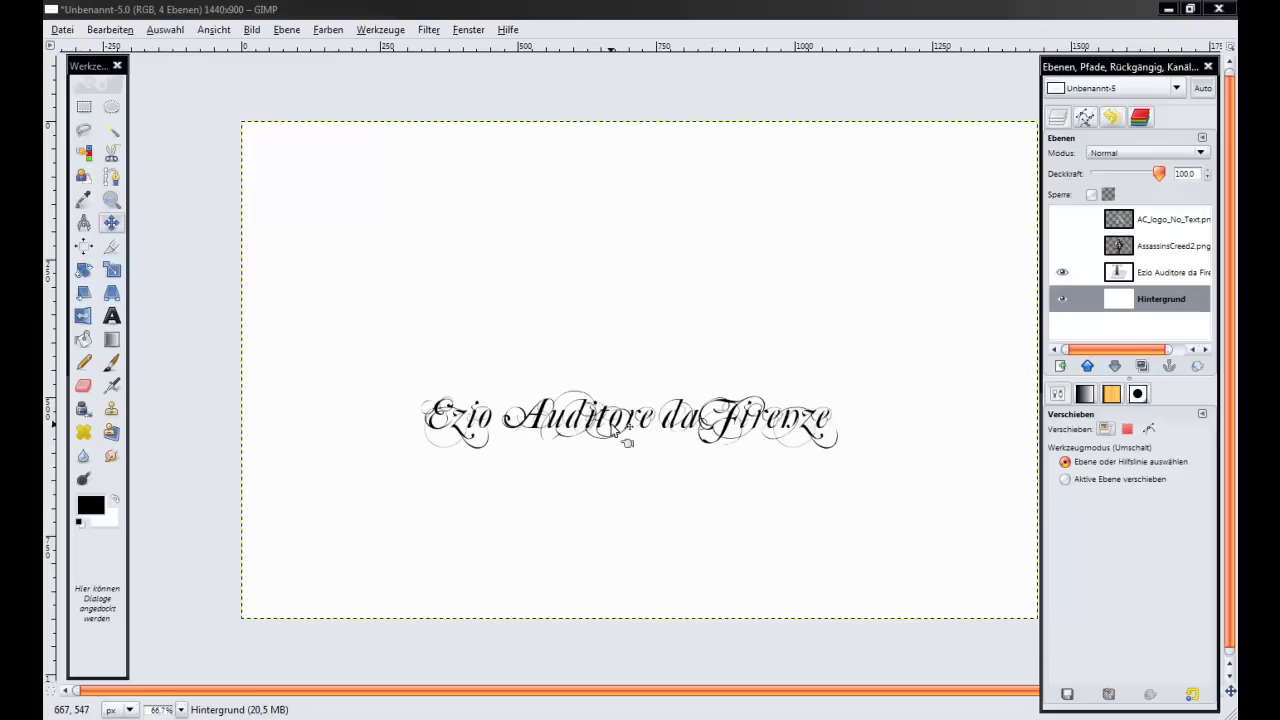
pyautogui.click(1063, 276)
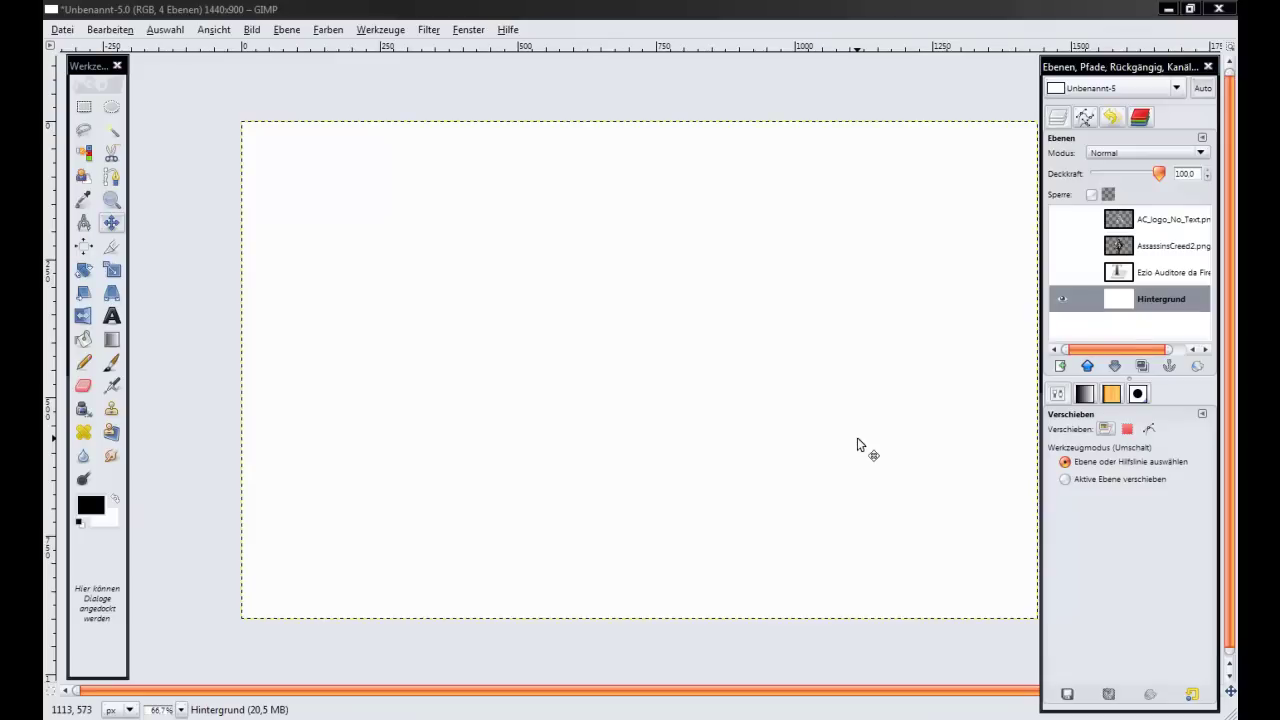
# Check the width and height in the New Image dialog, then cancel without creating an image.
pyautogui.click(60, 31)
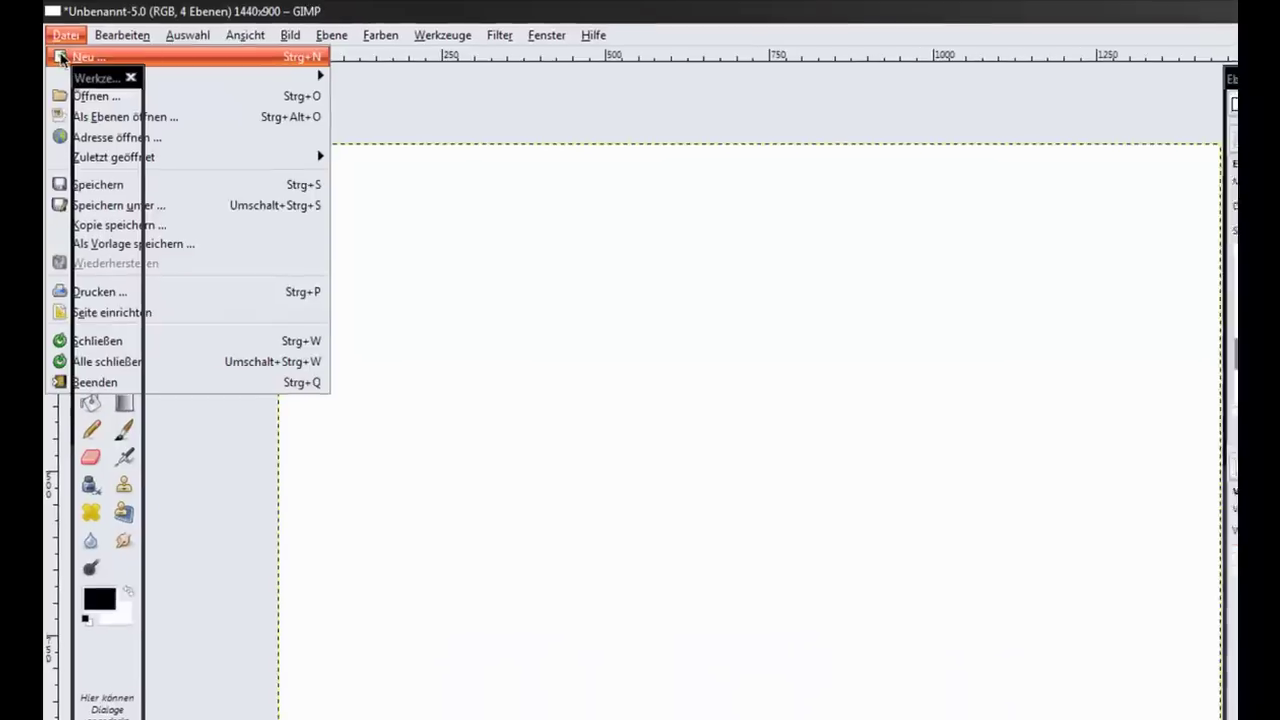
pyautogui.click(60, 57)
pyautogui.doubleClick(718, 378)
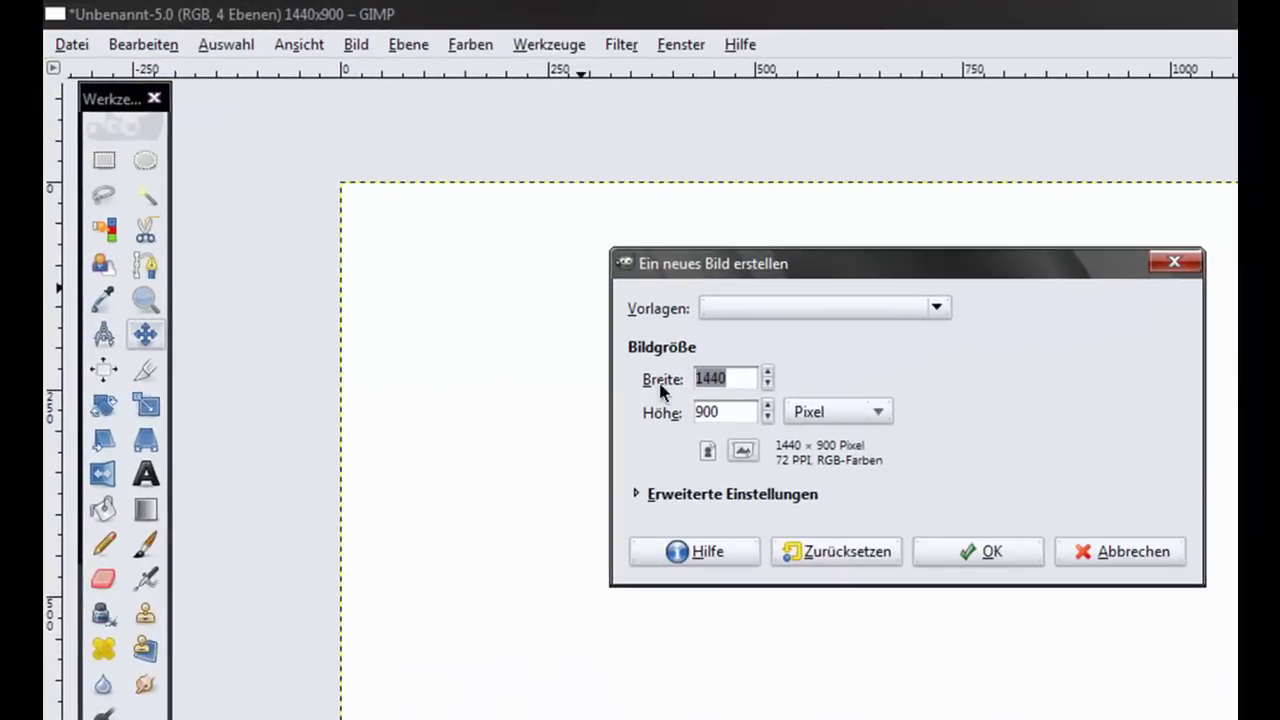
pyautogui.doubleClick(737, 411)
pyautogui.click(735, 380)
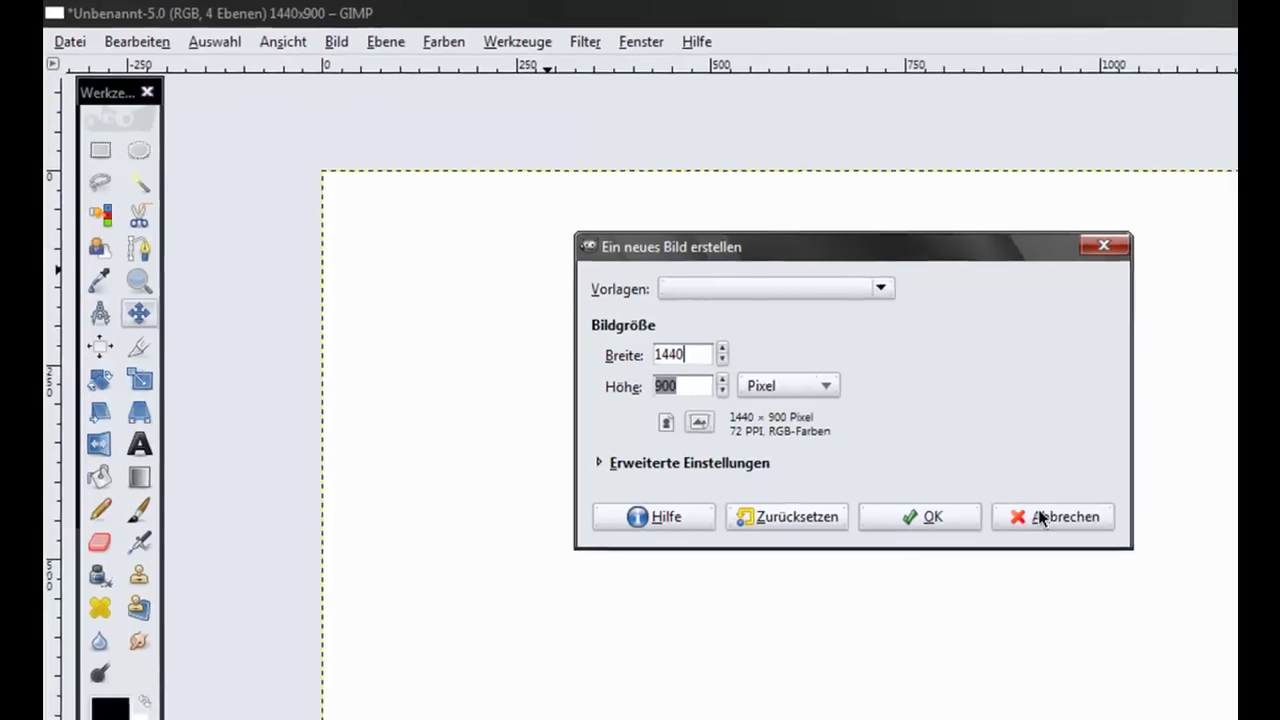
pyautogui.click(1038, 516)
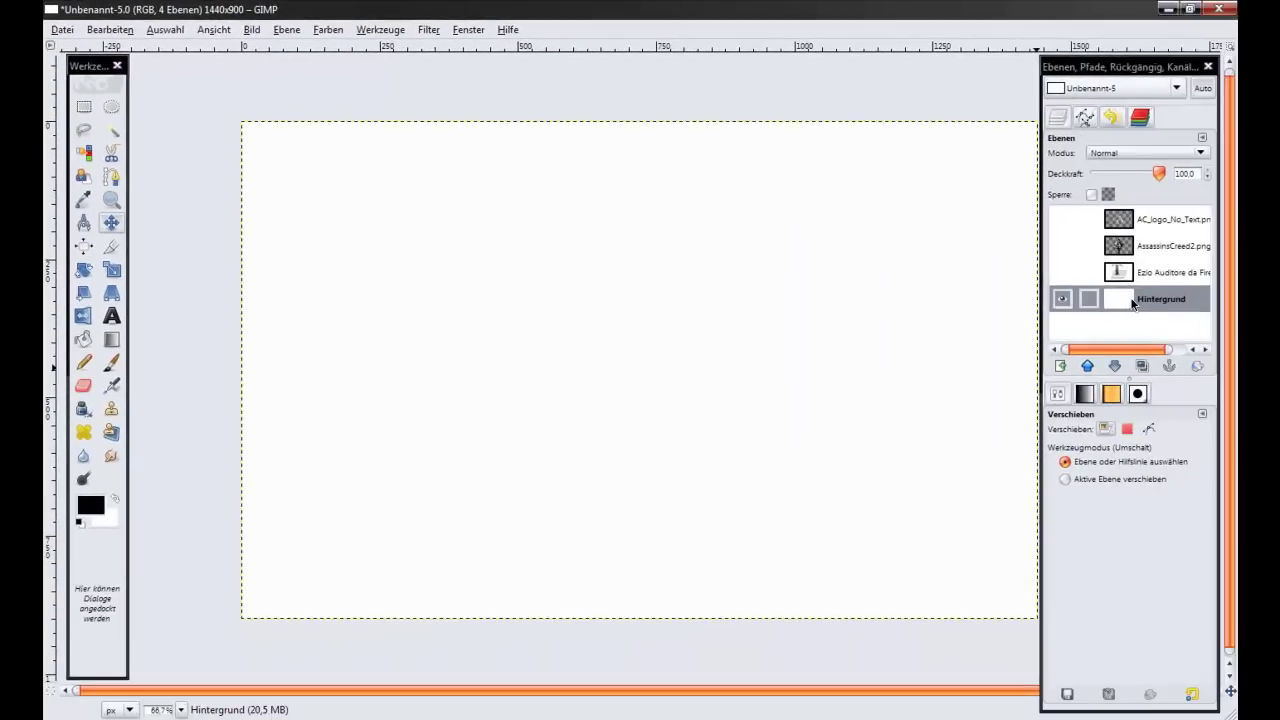
# Delete the white Hintergrund layer and name a new transparent layer 'Hintergrund'.
pyautogui.rightClick(1133, 304)
pyautogui.press('Escape')
pyautogui.rightClick(1155, 304)
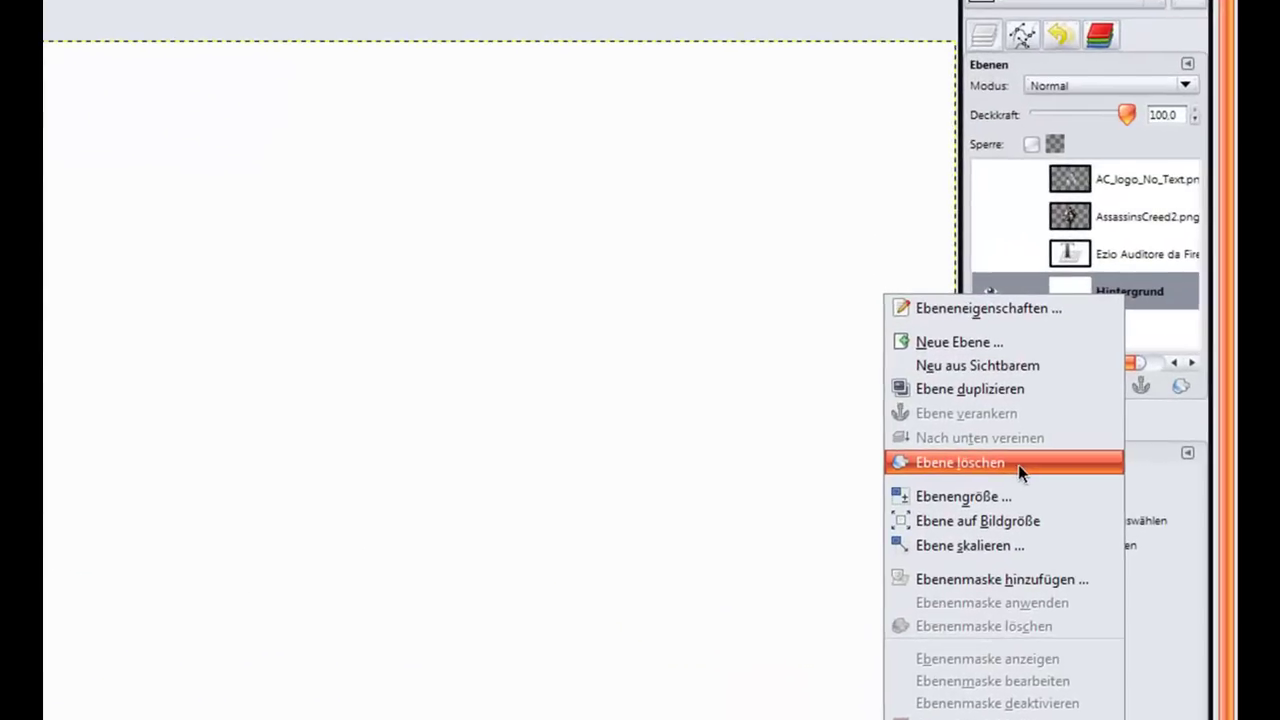
pyautogui.click(1065, 431)
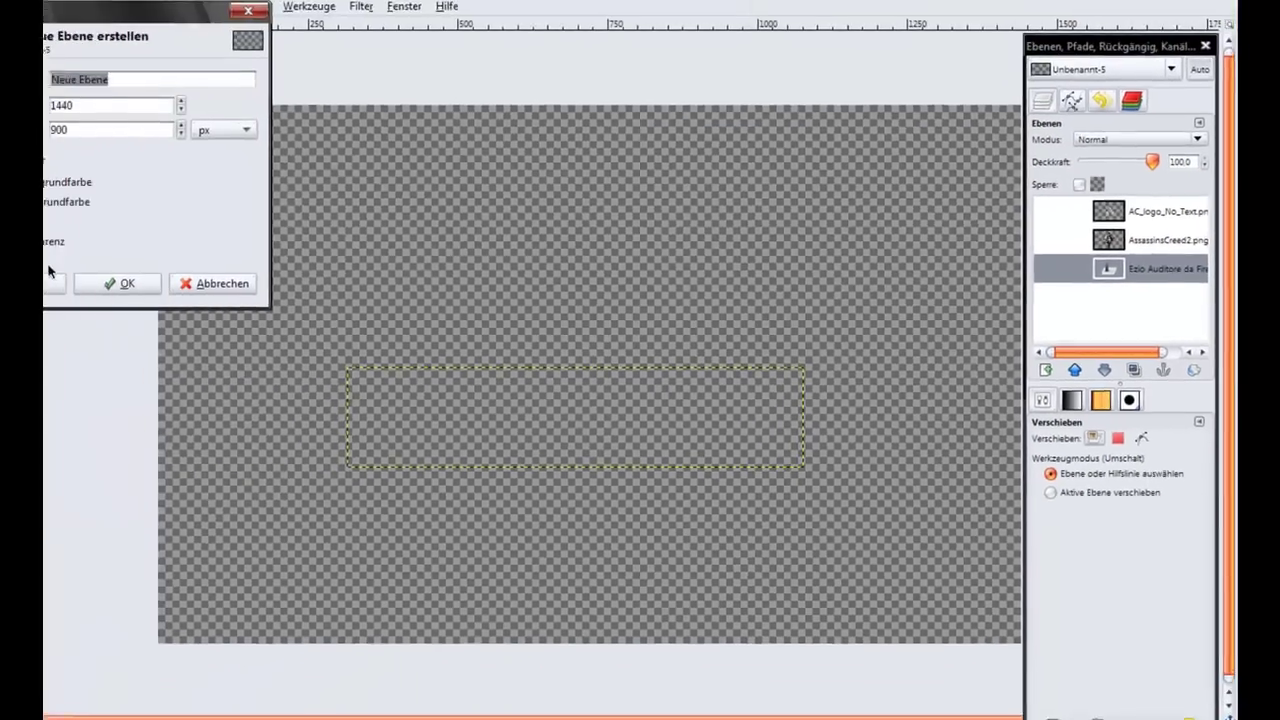
pyautogui.write('Hintergrund')
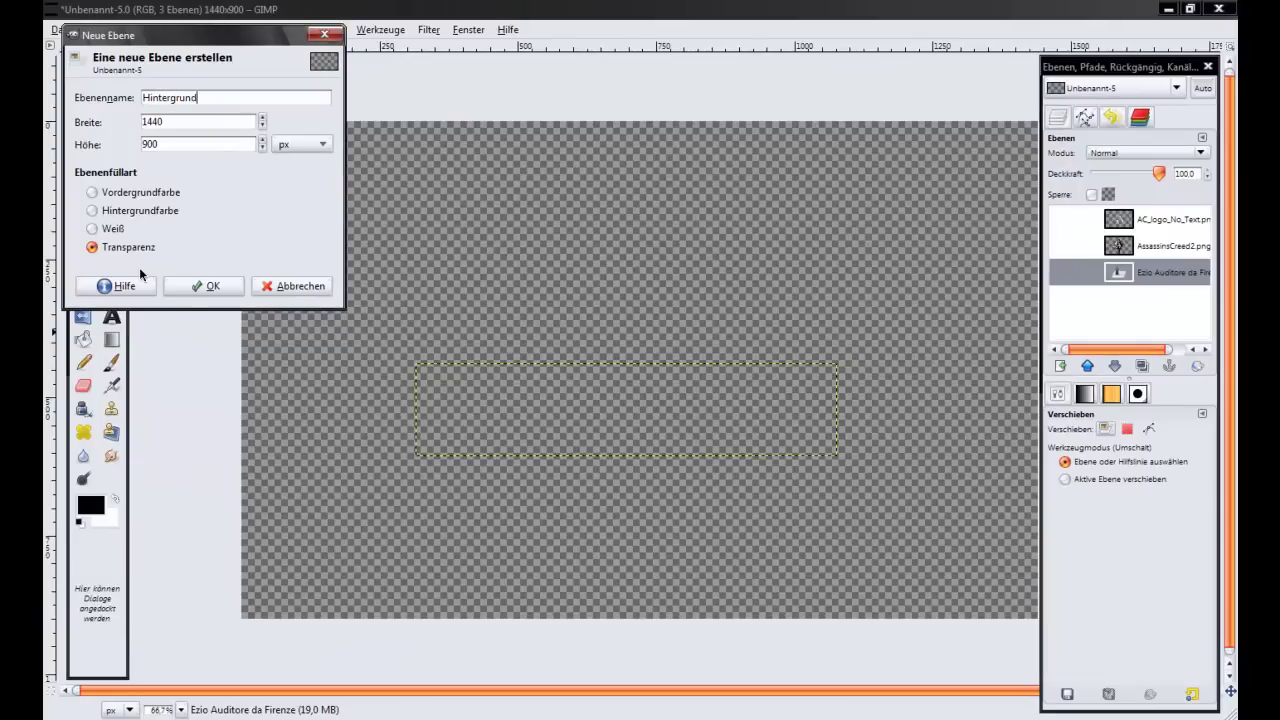
pyautogui.write(' .')
# Create the transparent Hintergrund layer and lower it below the Ezio lettering layer.
pyautogui.click(199, 287)
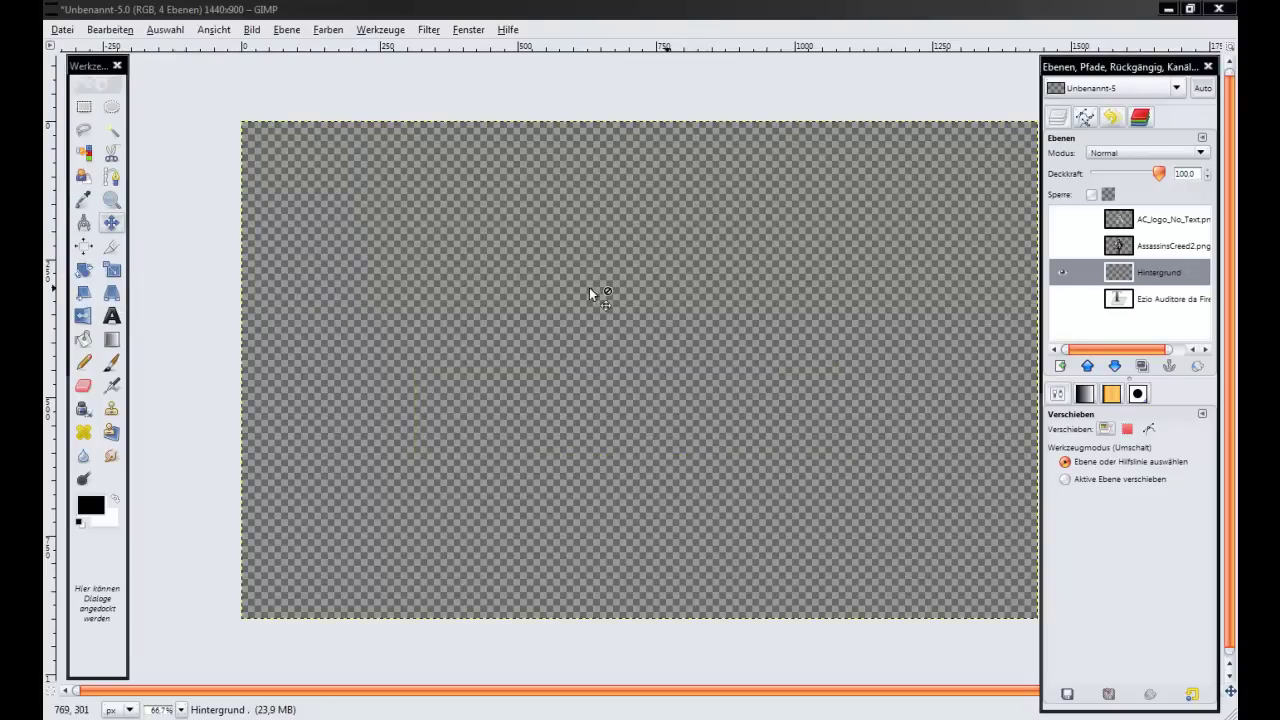
pyautogui.moveTo(1143, 274)
pyautogui.mouseDown()
pyautogui.moveTo(1160, 320)
pyautogui.moveTo(1138, 306)
pyautogui.mouseUp()
pyautogui.click(1117, 366)
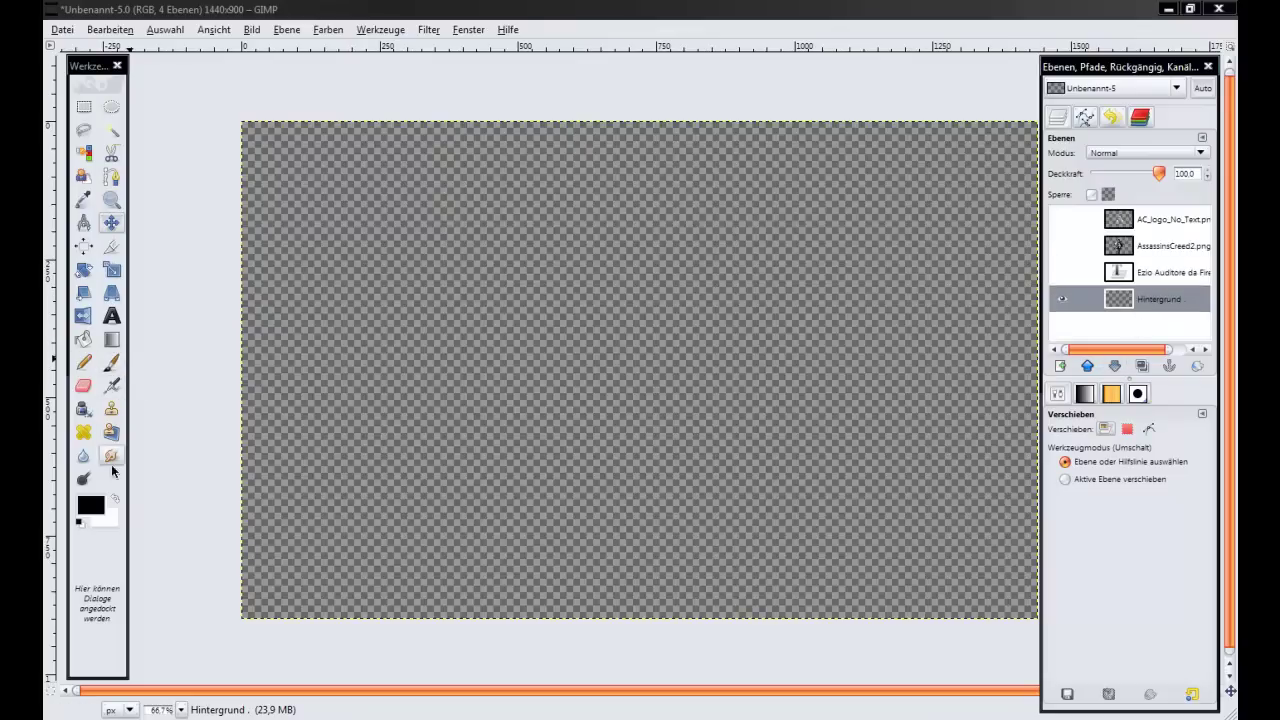
# Bucket-fill Hintergrund with white and confirm it stays at the bottom of the stack.
pyautogui.click(114, 496)
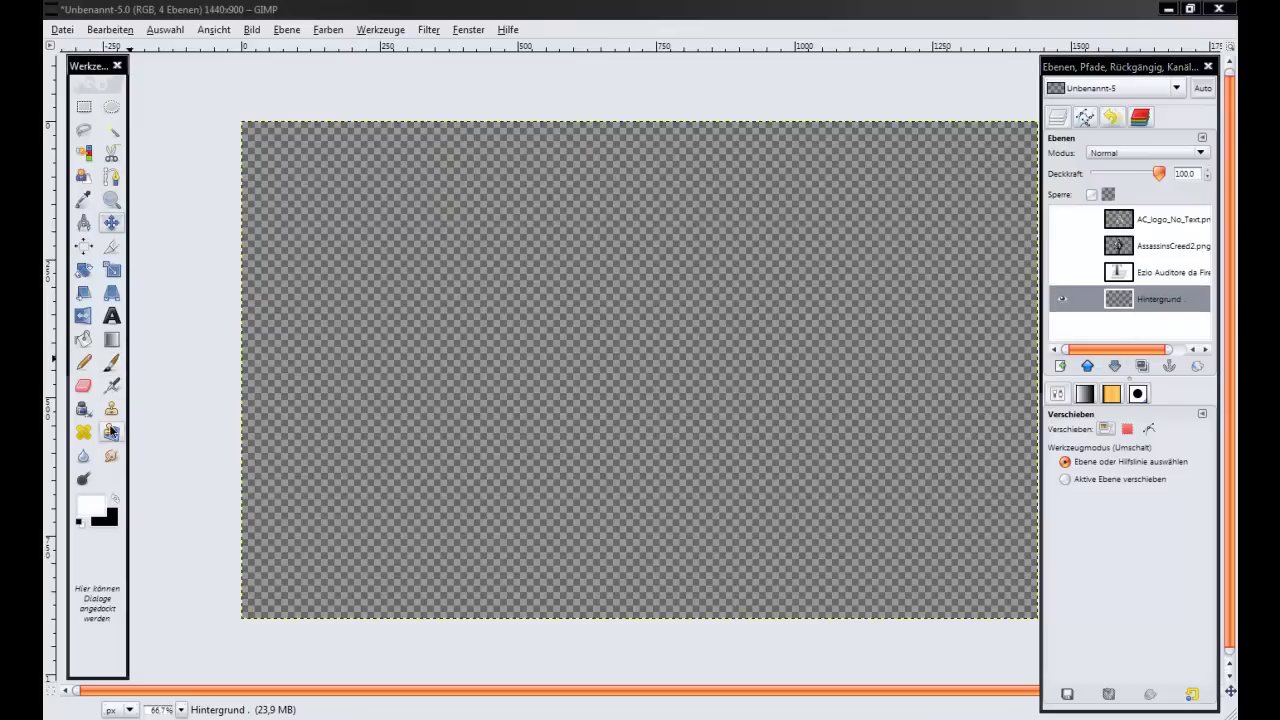
pyautogui.click(83, 339)
pyautogui.click(440, 347)
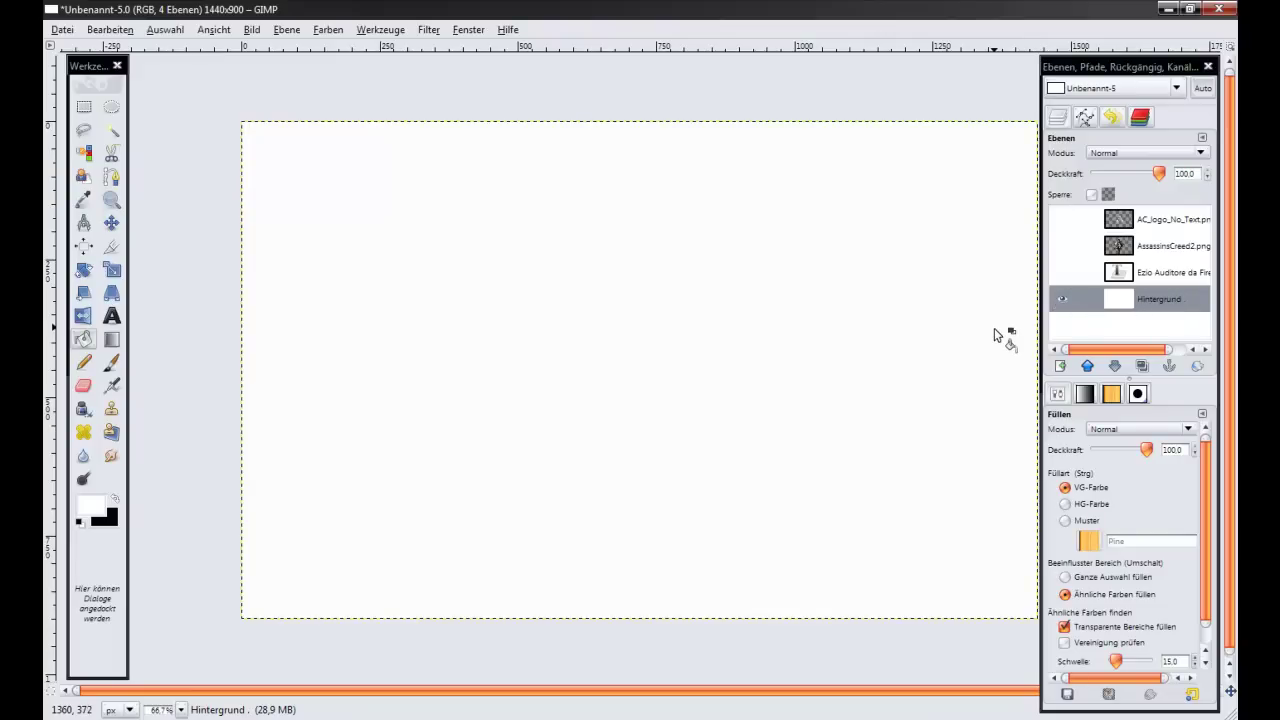
pyautogui.click(1087, 366)
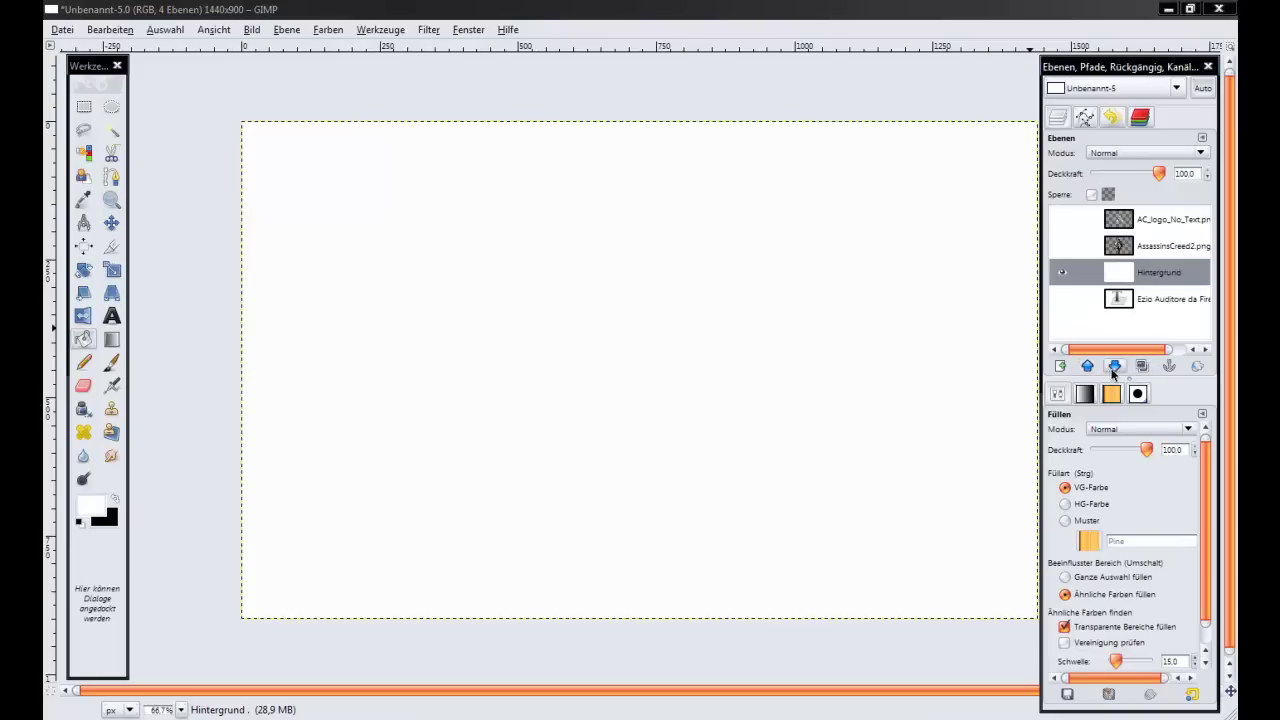
pyautogui.click(1114, 366)
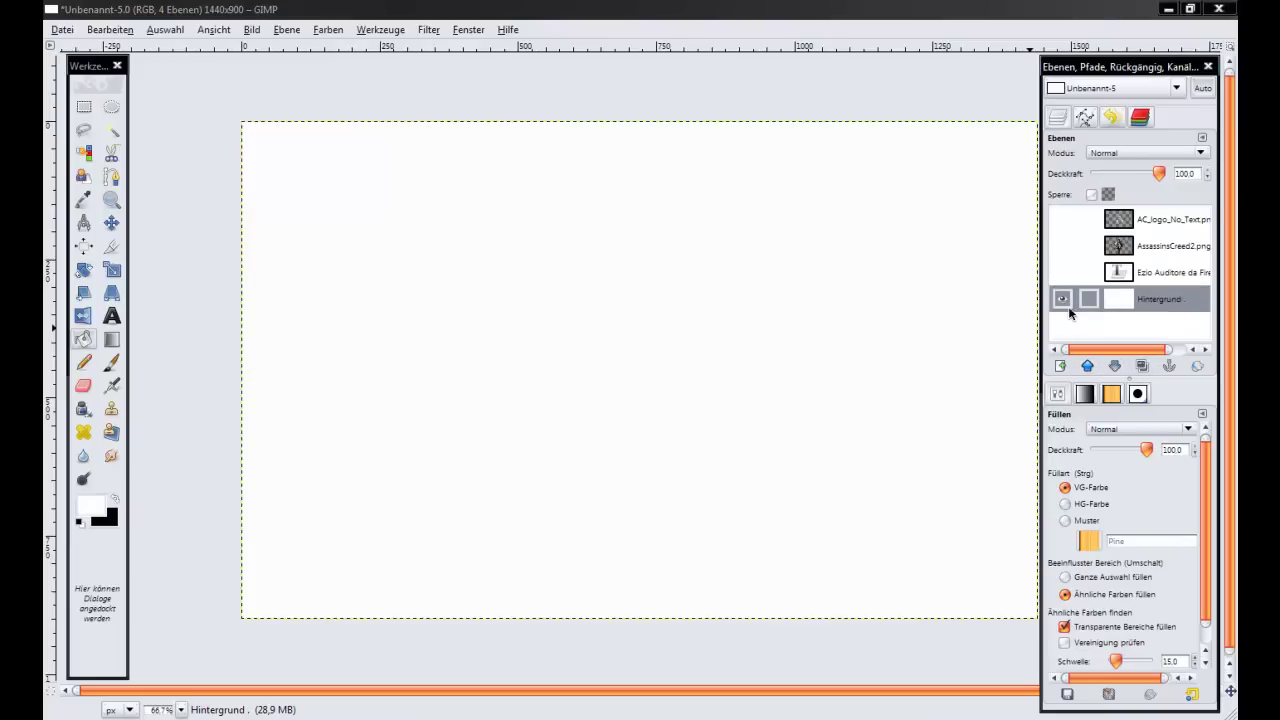
pyautogui.click(1063, 300)
pyautogui.click(1060, 298)
# Centre the Ezio picture on the canvas with the Align tool, then show and select AC_logo.
pyautogui.click(1064, 246)
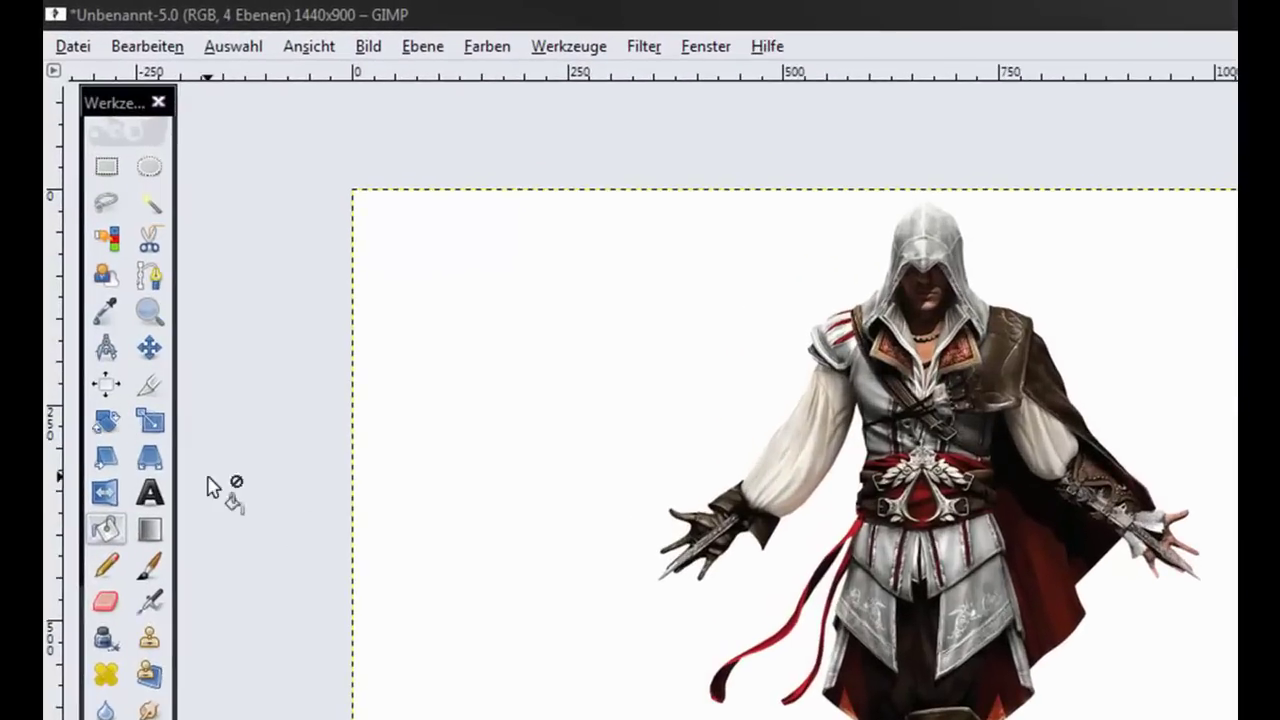
pyautogui.press('q')
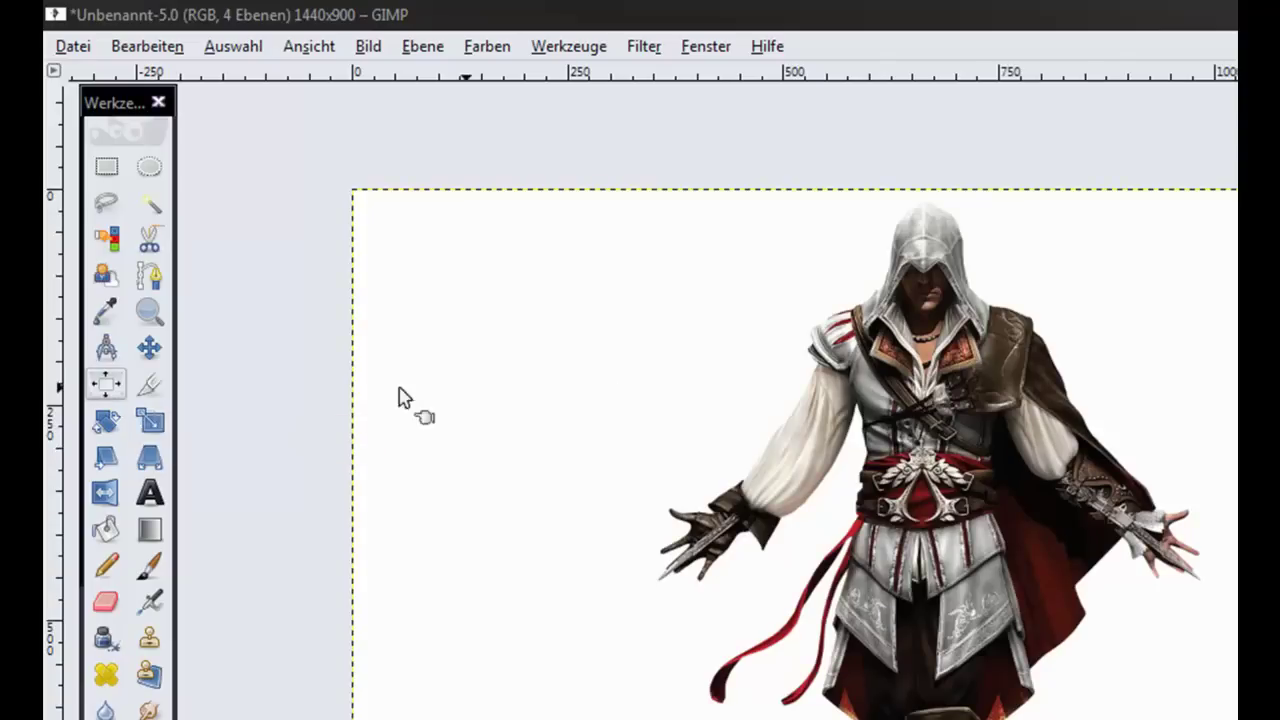
pyautogui.click(941, 409)
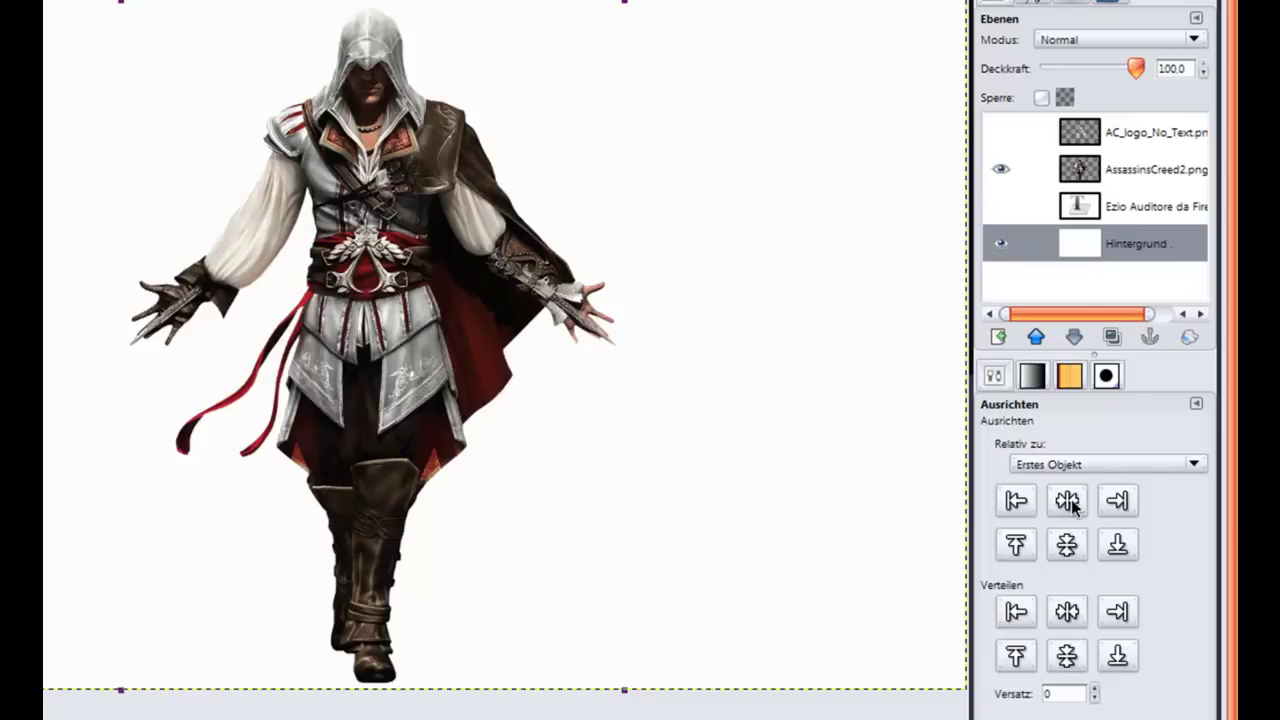
pyautogui.click(1071, 499)
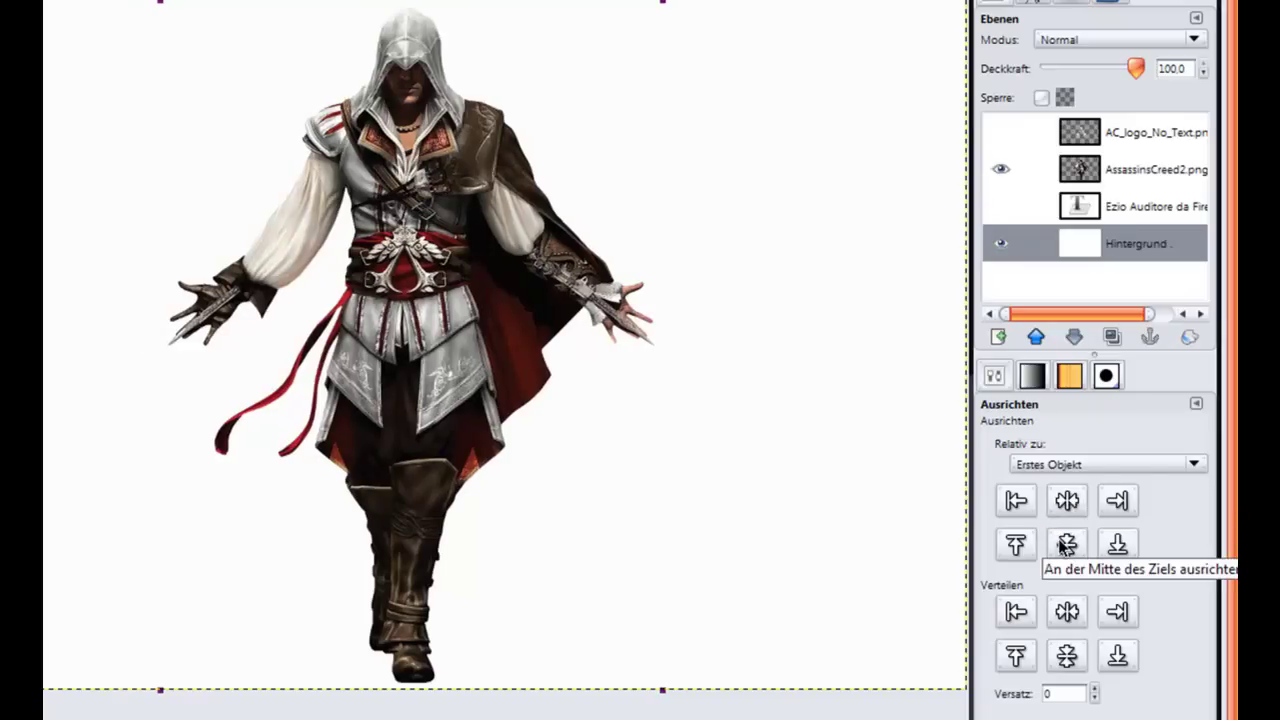
pyautogui.click(1066, 543)
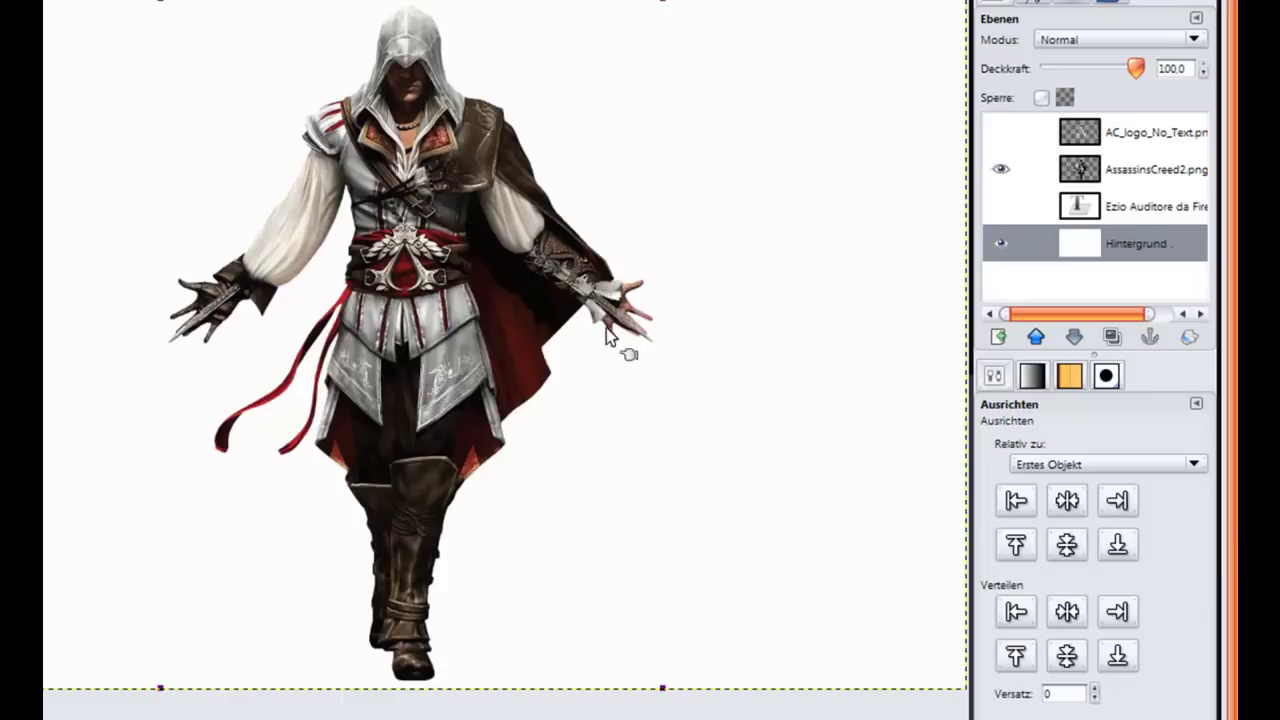
pyautogui.click(1000, 132)
pyautogui.click(1149, 136)
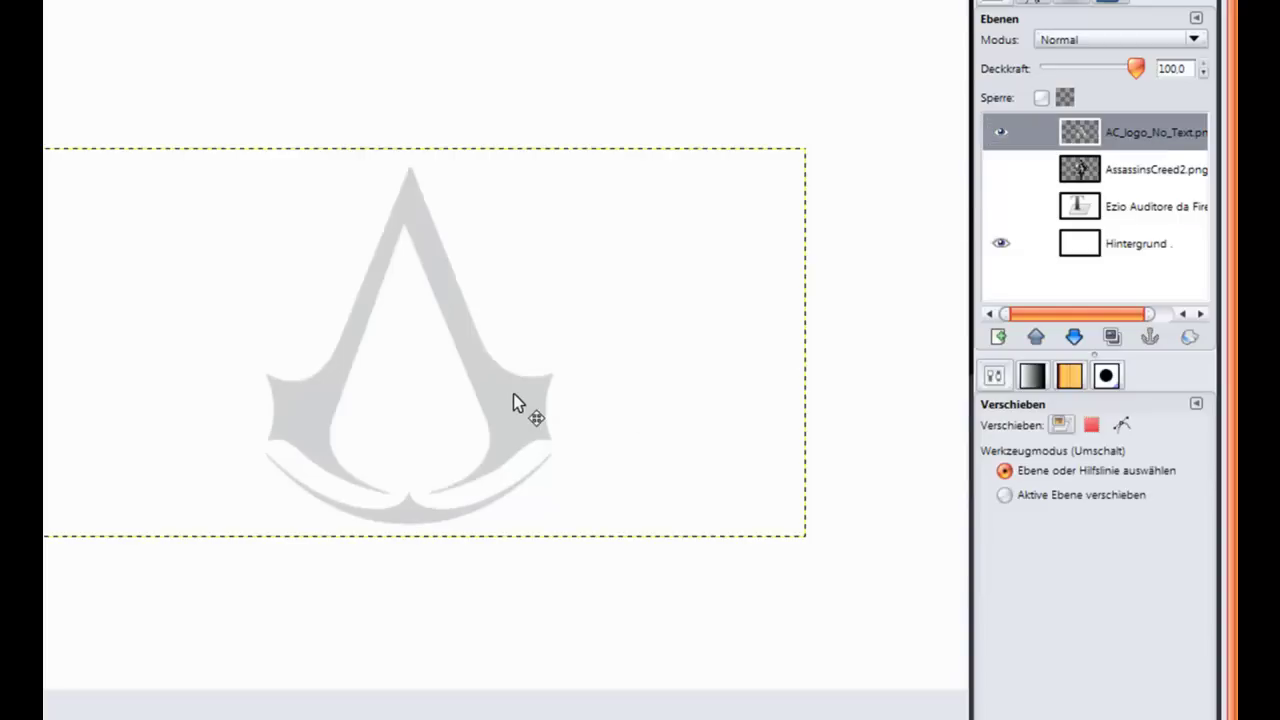
# Rescale the grey logo layer with the Scale tool so it fits the canvas.
pyautogui.press('Down')
pyautogui.press('Down')
pyautogui.press('Down')
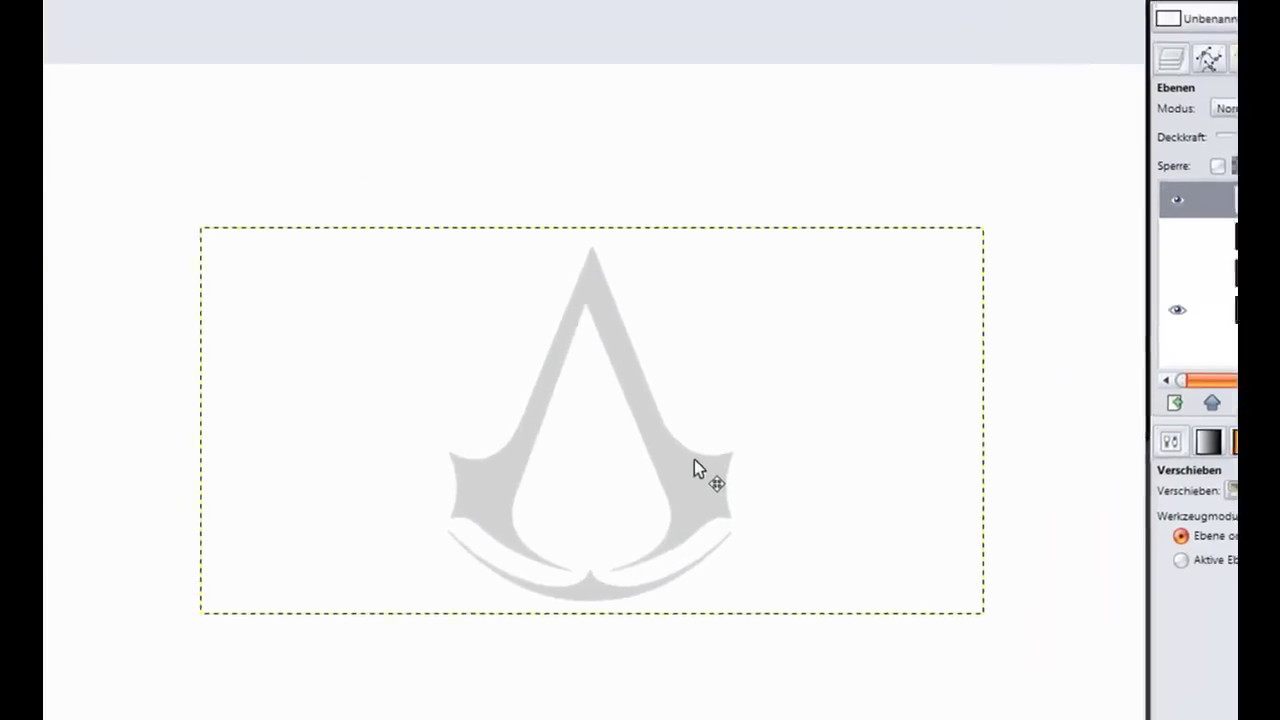
pyautogui.hotkey('shift', 't')
pyautogui.click(960, 562)
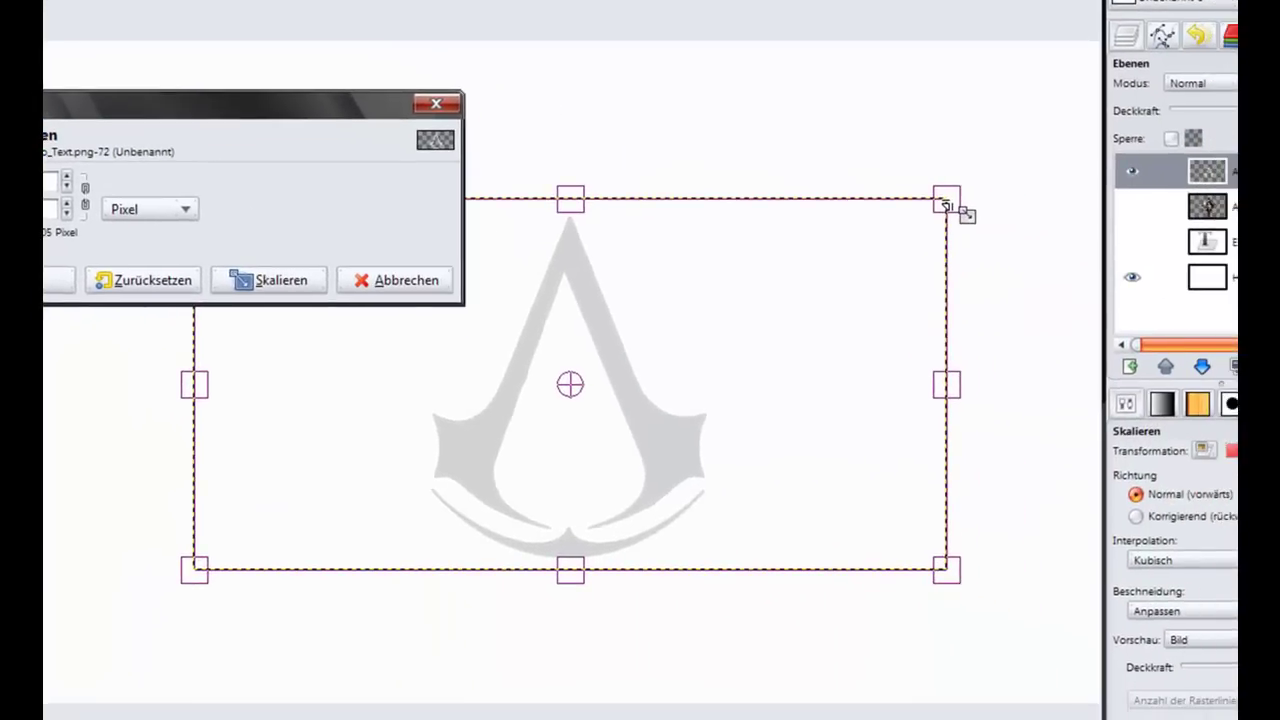
pyautogui.moveTo(946, 205); pyautogui.dragTo(1240, 5)
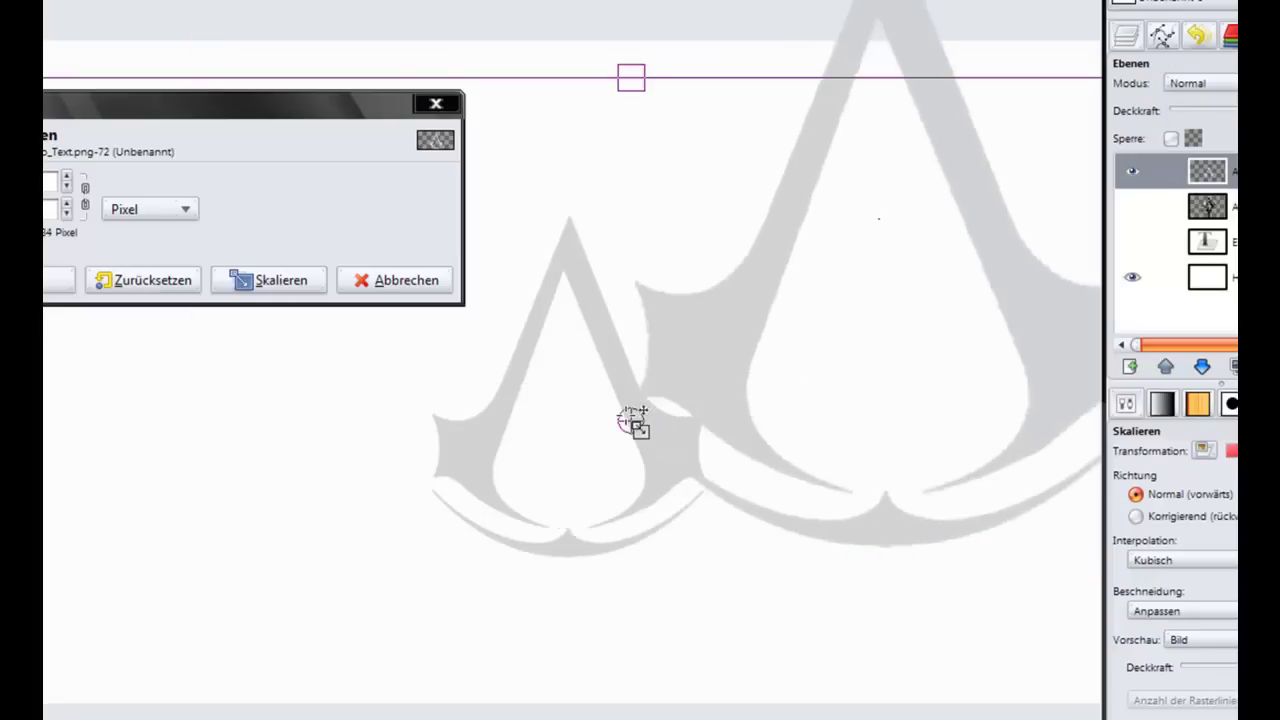
pyautogui.moveTo(640, 415); pyautogui.dragTo(588, 362)
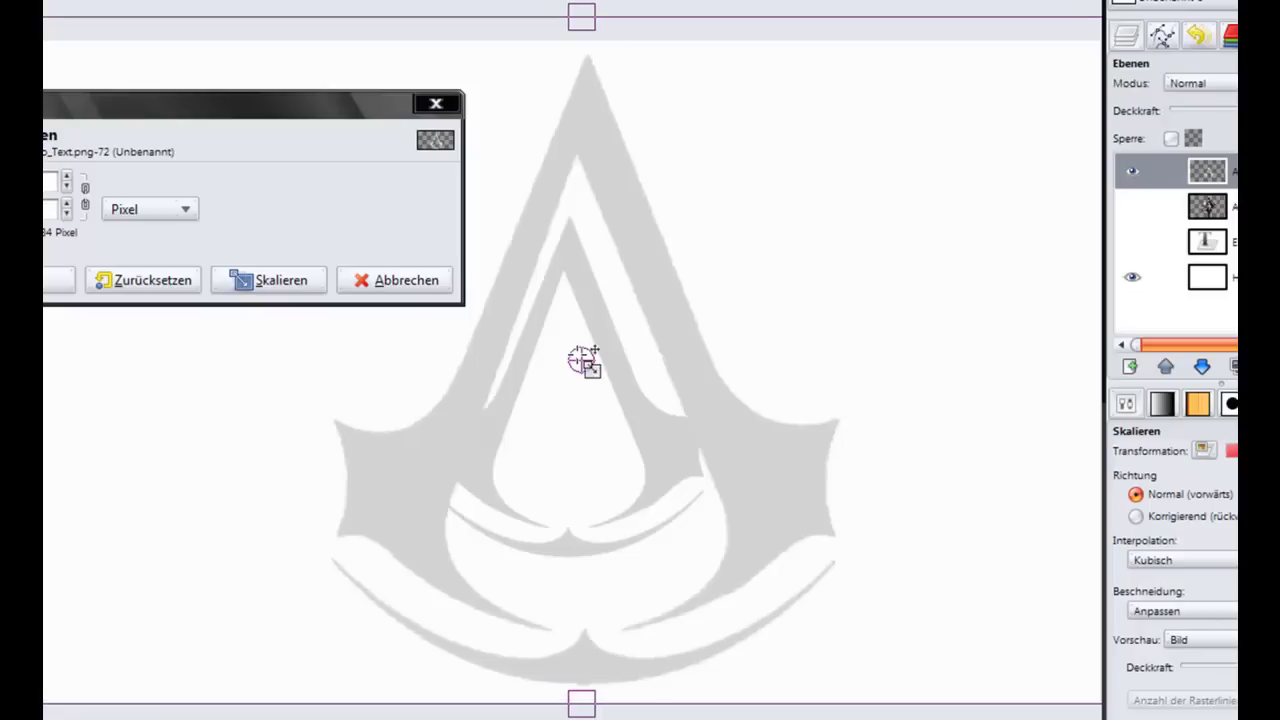
pyautogui.click(268, 282)
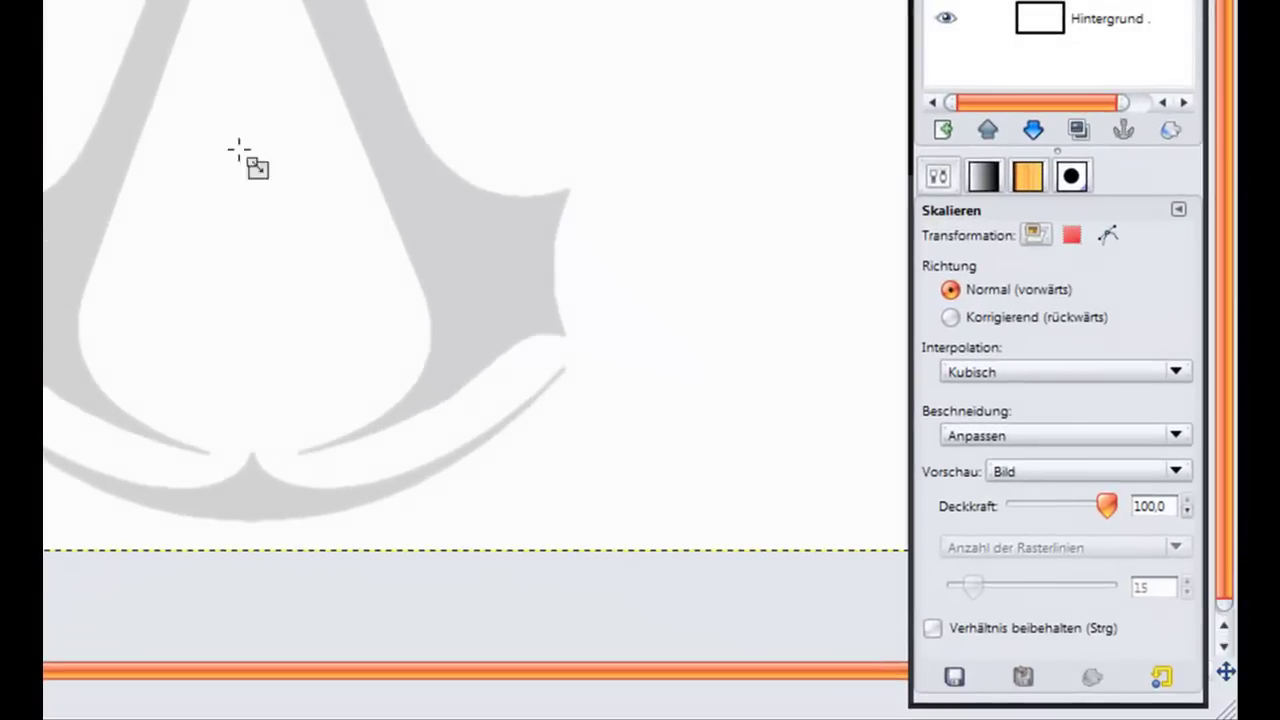
# Centre the logo horizontally and vertically, then show the Ezio layer.
pyautogui.press('q')
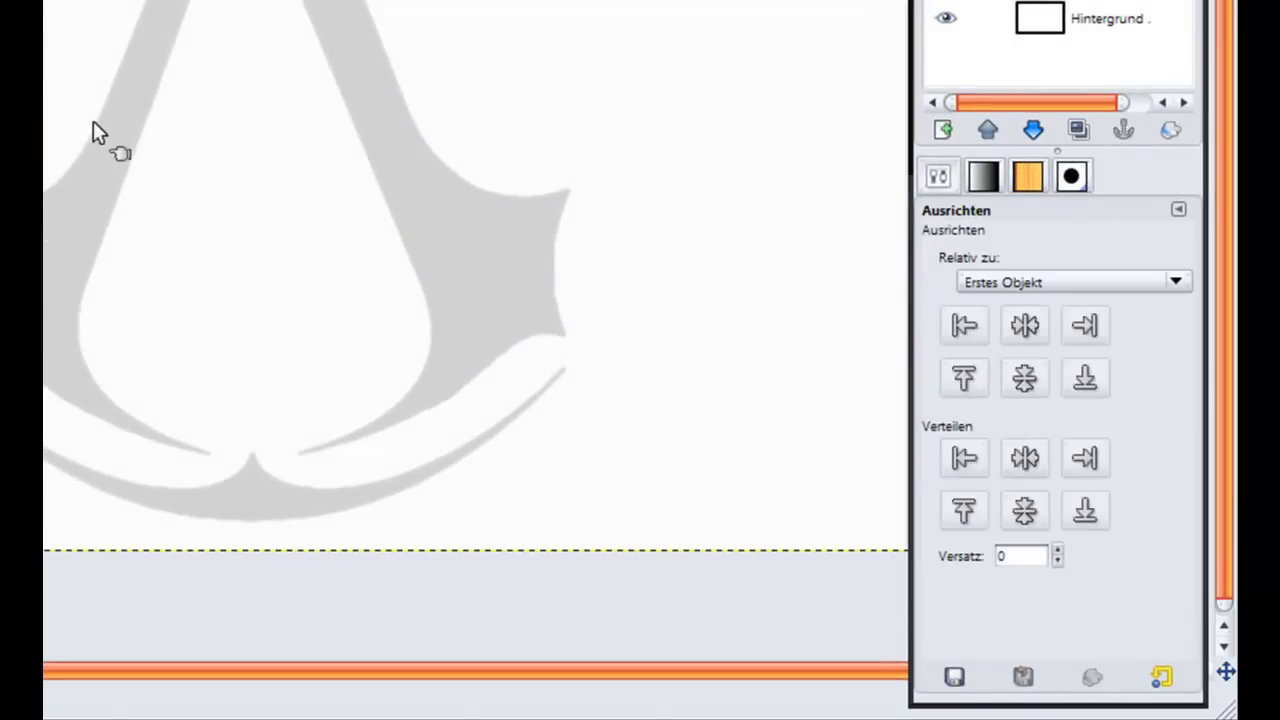
pyautogui.click(1027, 334)
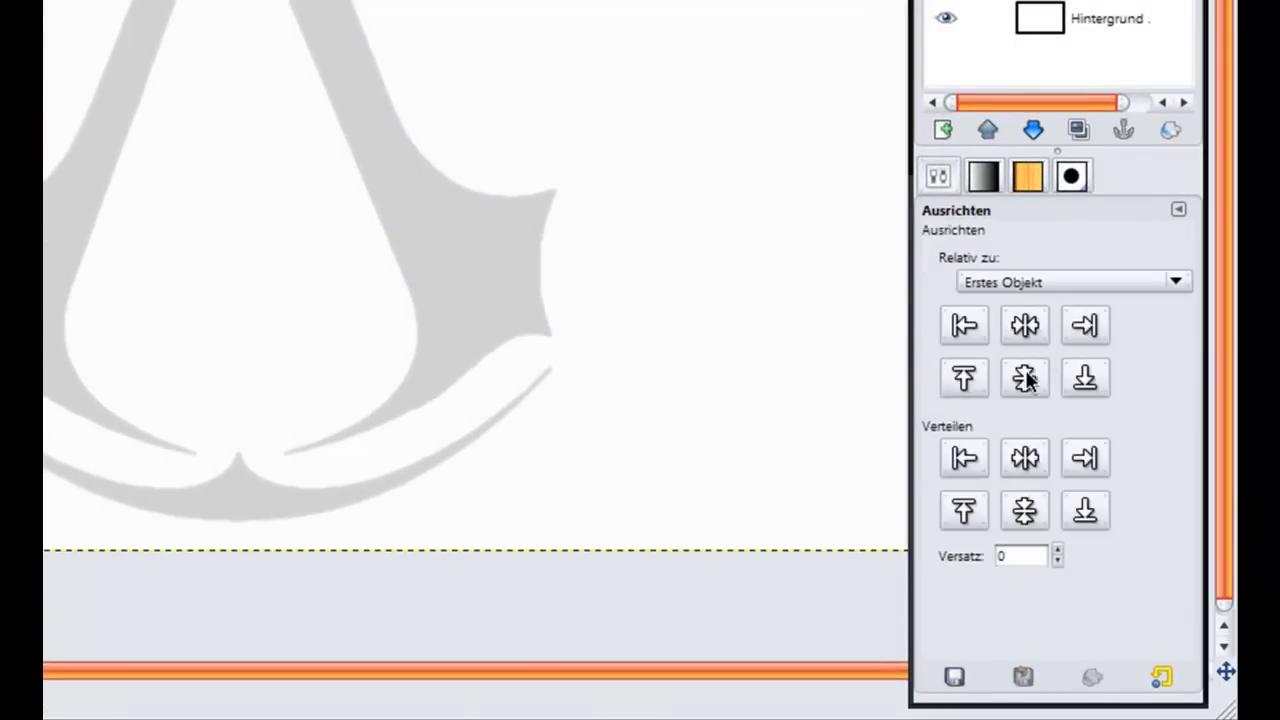
pyautogui.click(1027, 380)
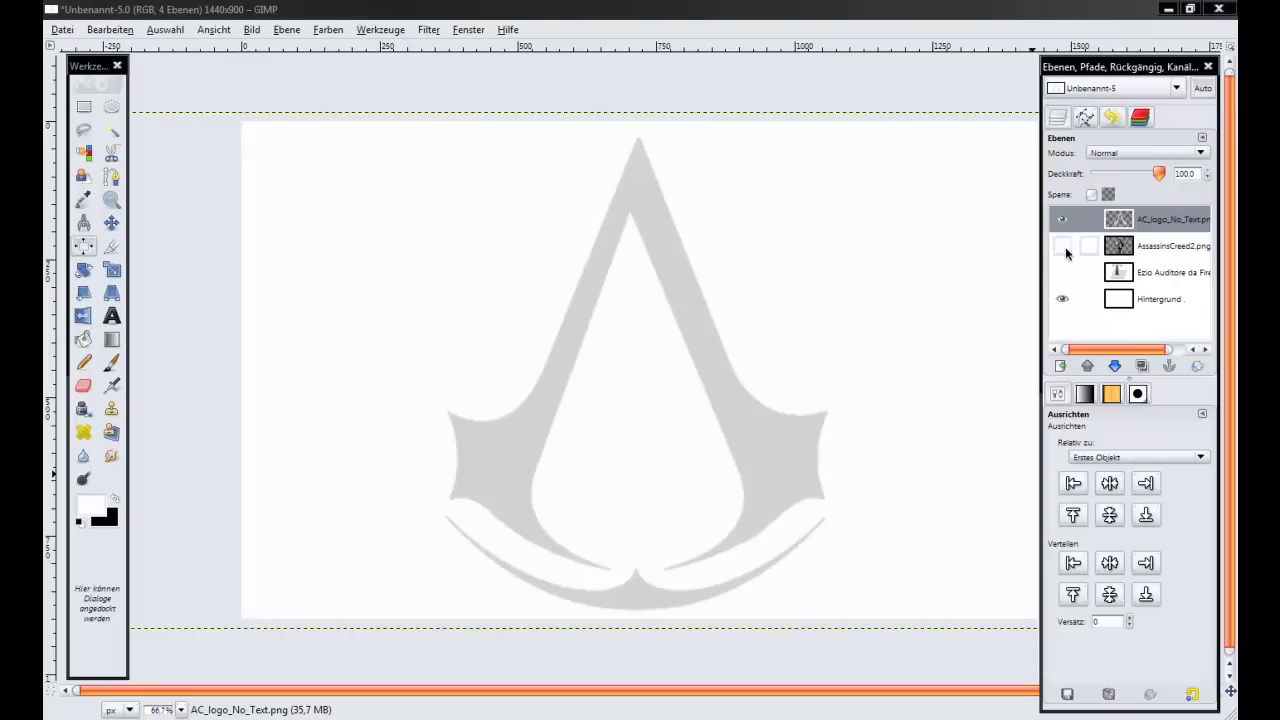
pyautogui.click(1062, 245)
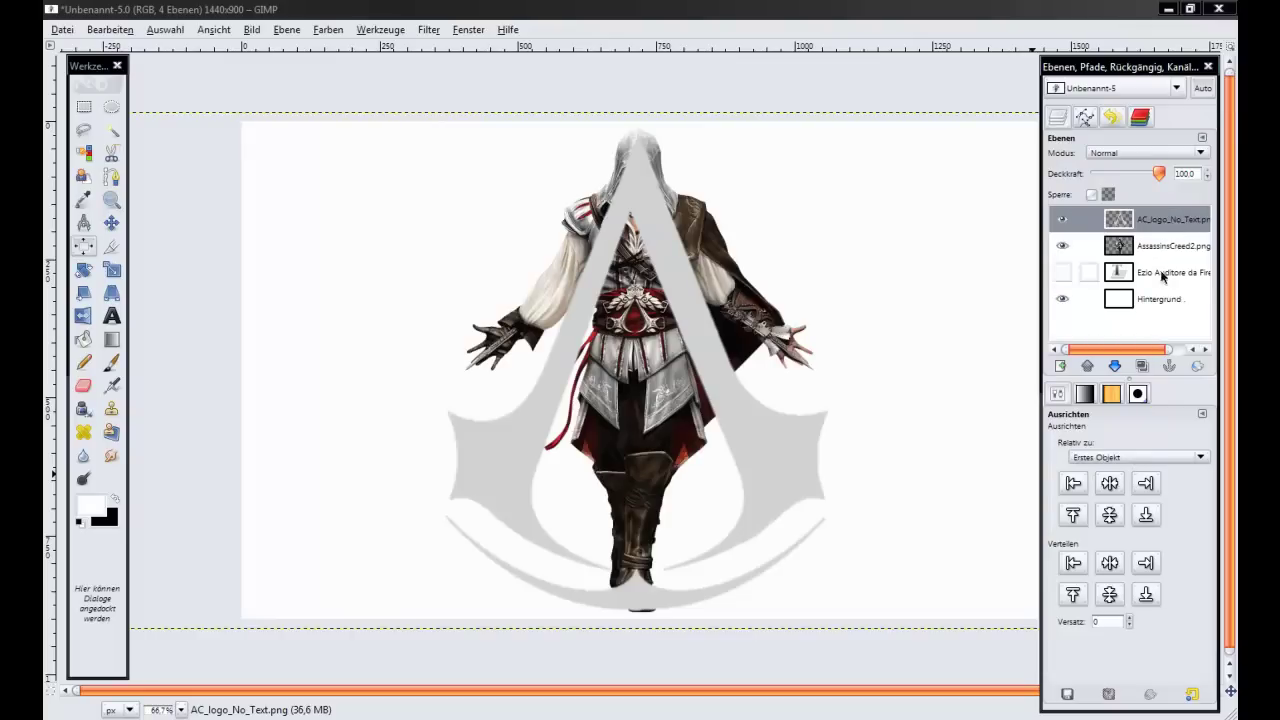
# Move the logo below the Ezio layer and fill its alpha selection with black.
pyautogui.click(1116, 366)
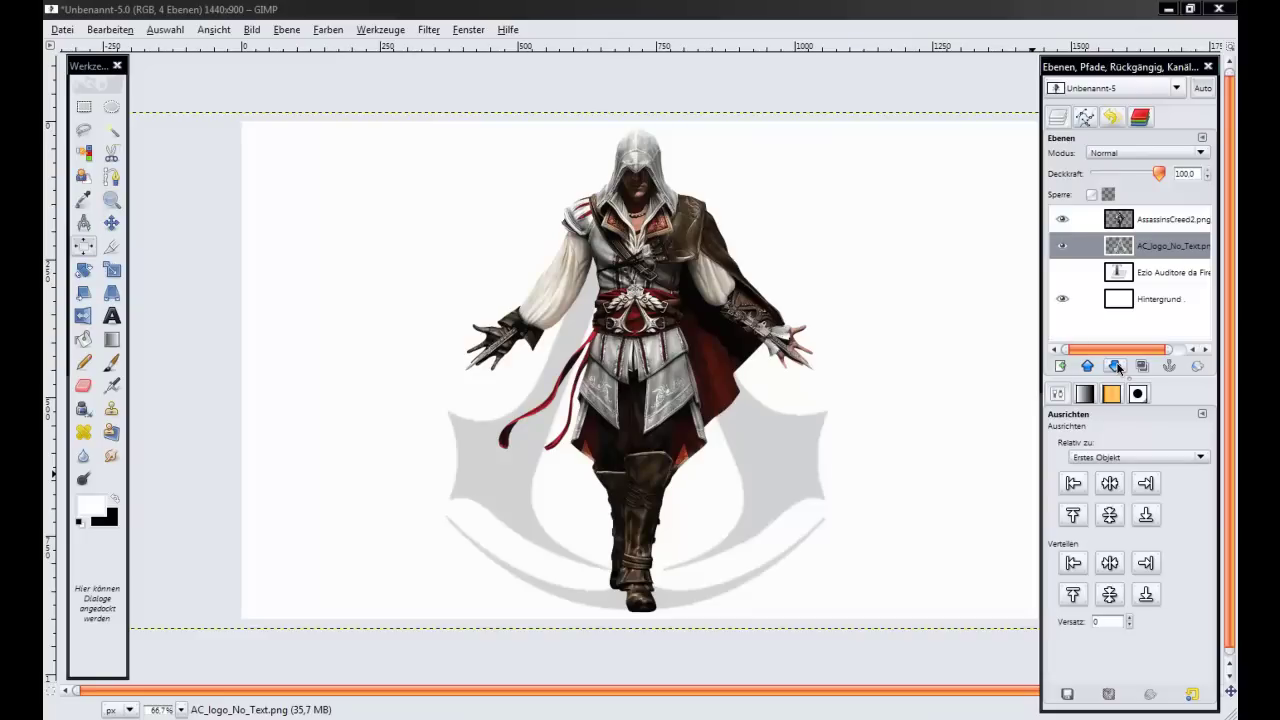
pyautogui.click(1062, 220)
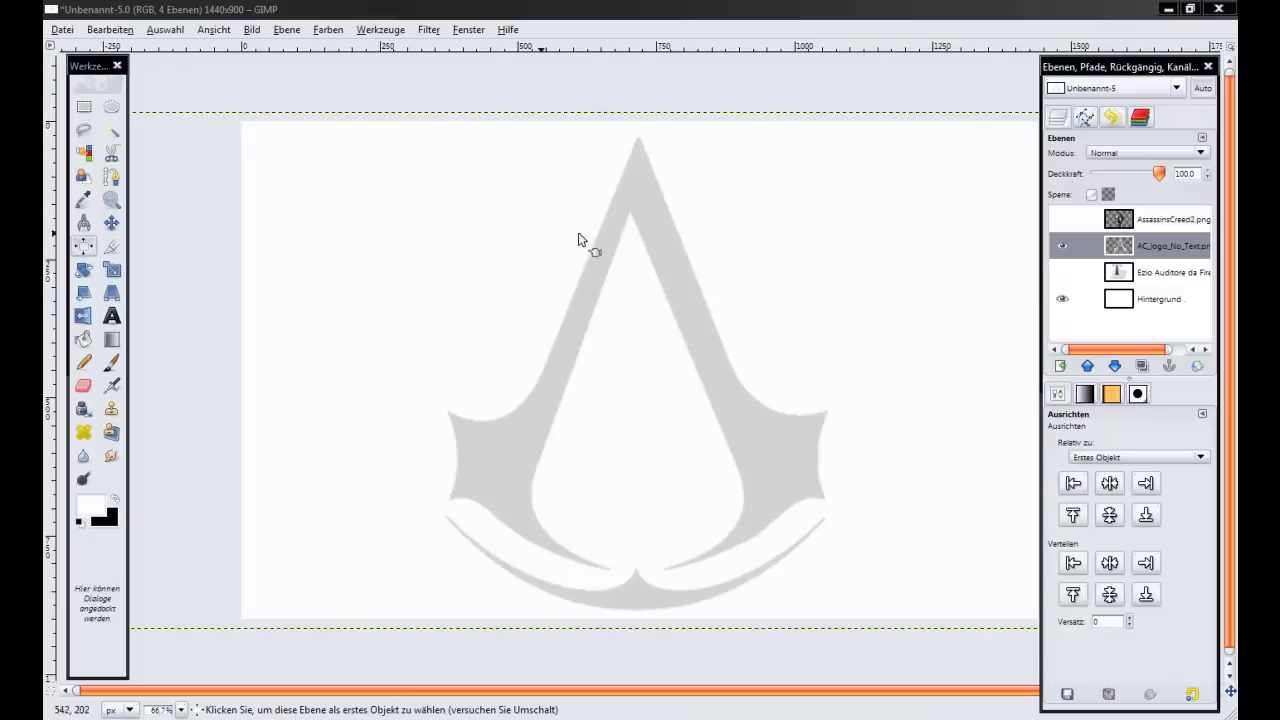
pyautogui.rightClick(1146, 250)
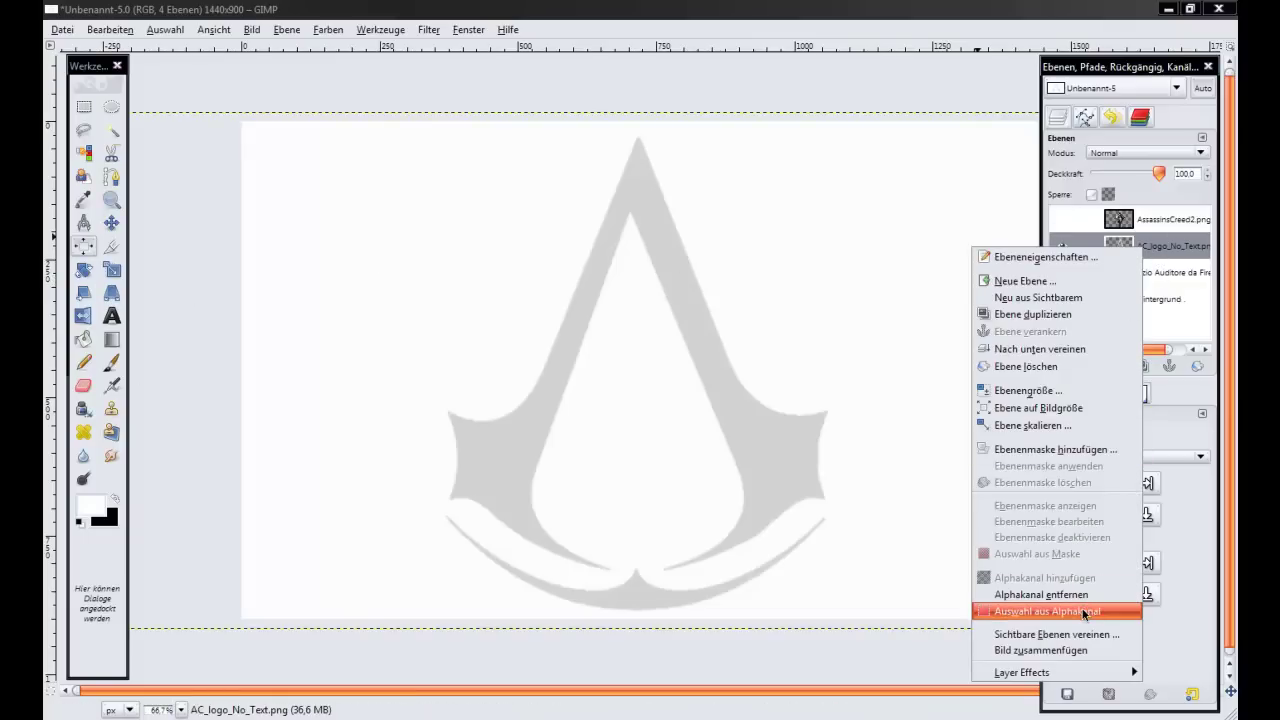
pyautogui.click(1050, 610)
pyautogui.click(115, 498)
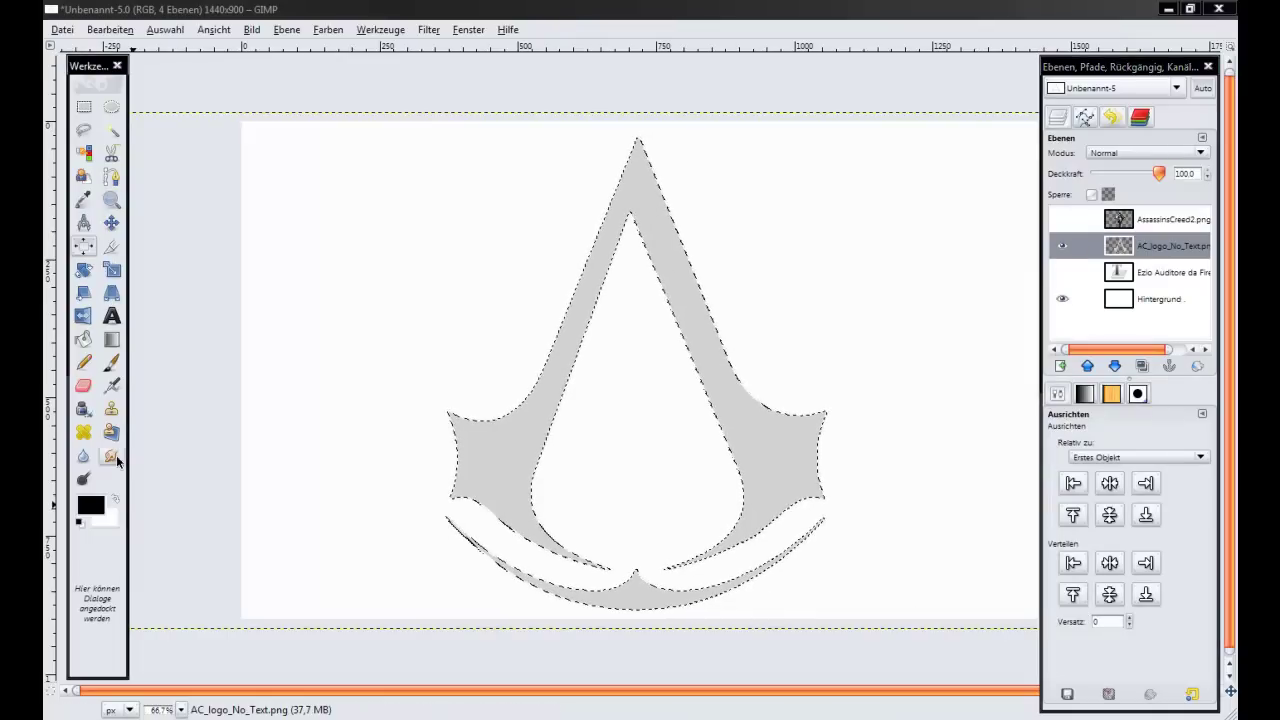
pyautogui.click(84, 339)
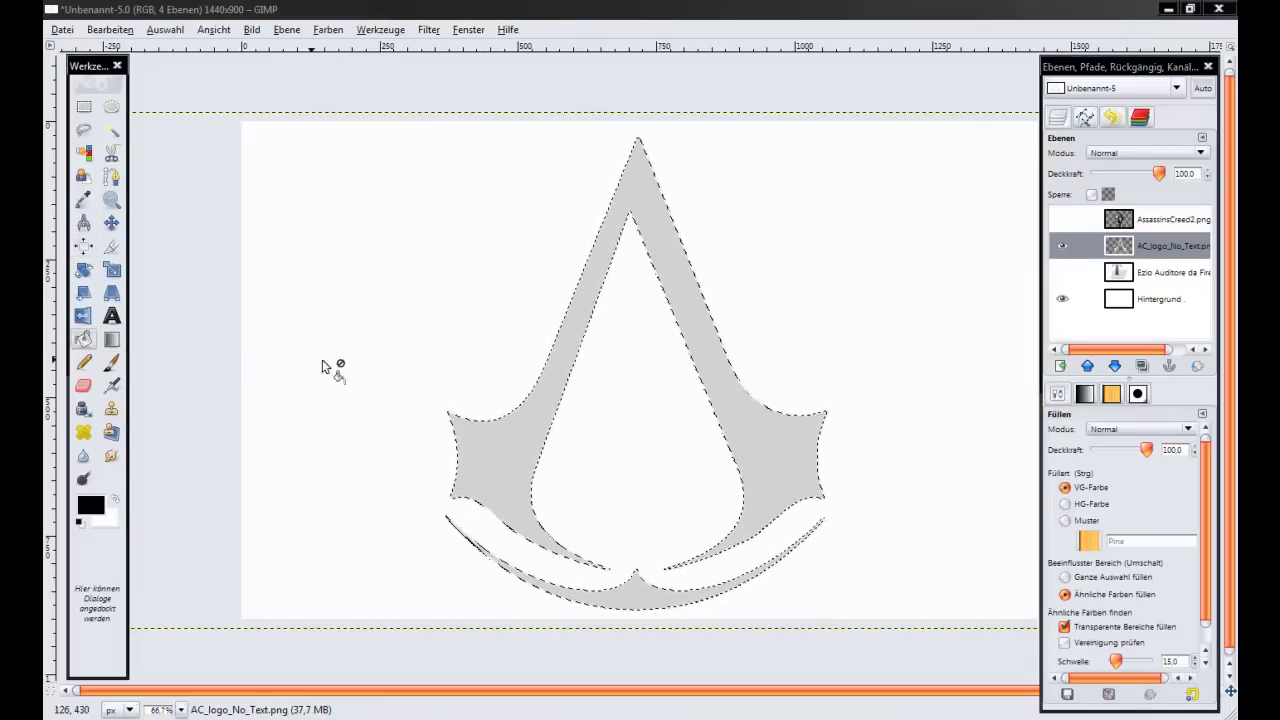
pyautogui.click(533, 420)
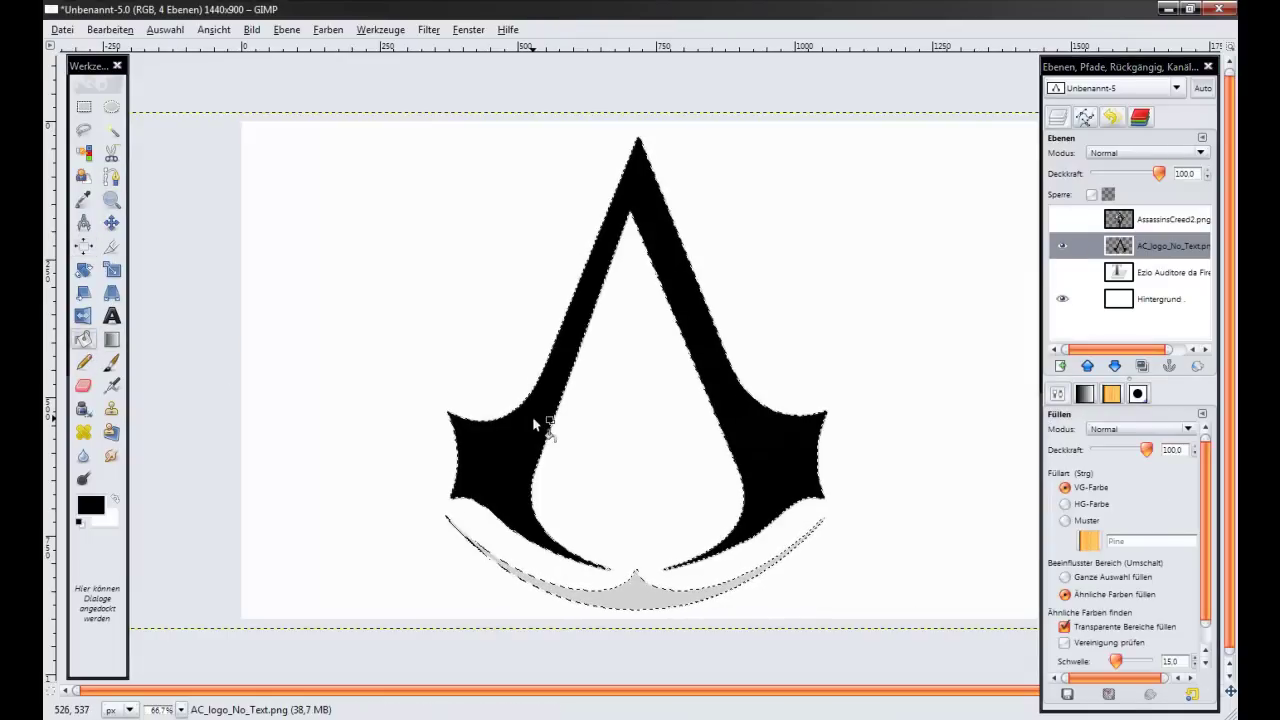
pyautogui.click(640, 600)
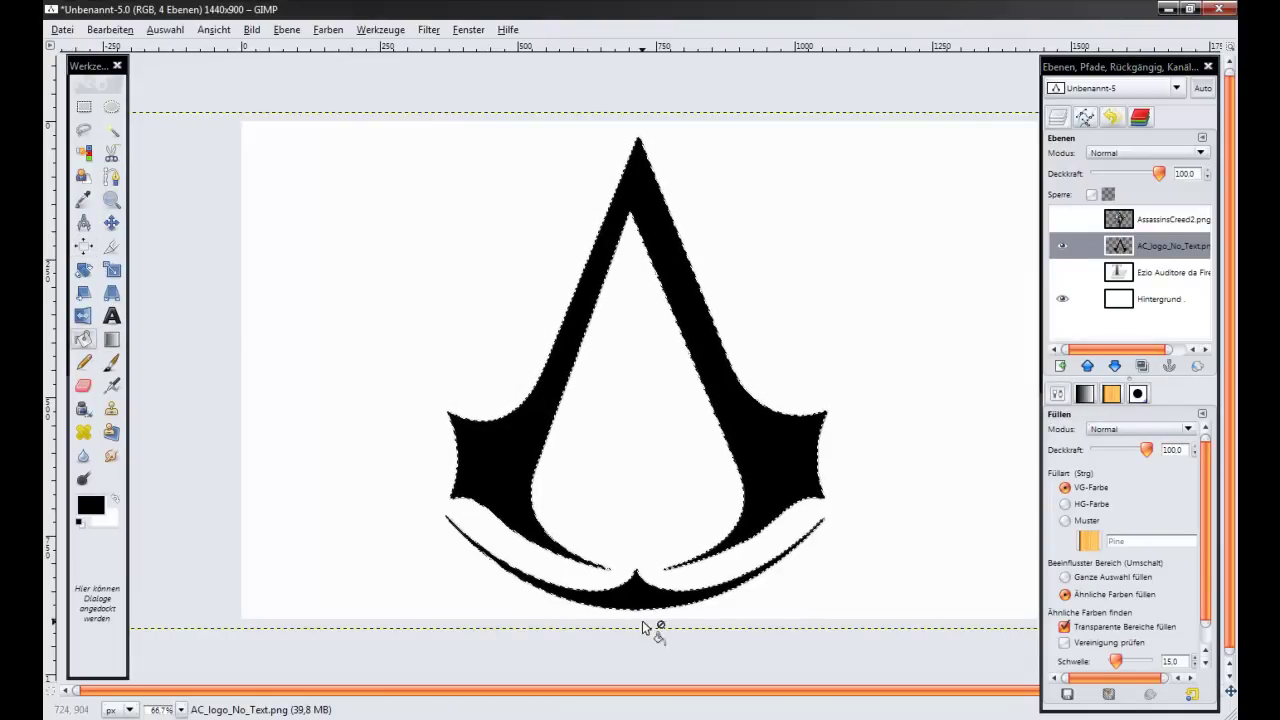
# Show Ezio again, clear the selection, and set the logo layer to 50% opacity.
pyautogui.click(1064, 221)
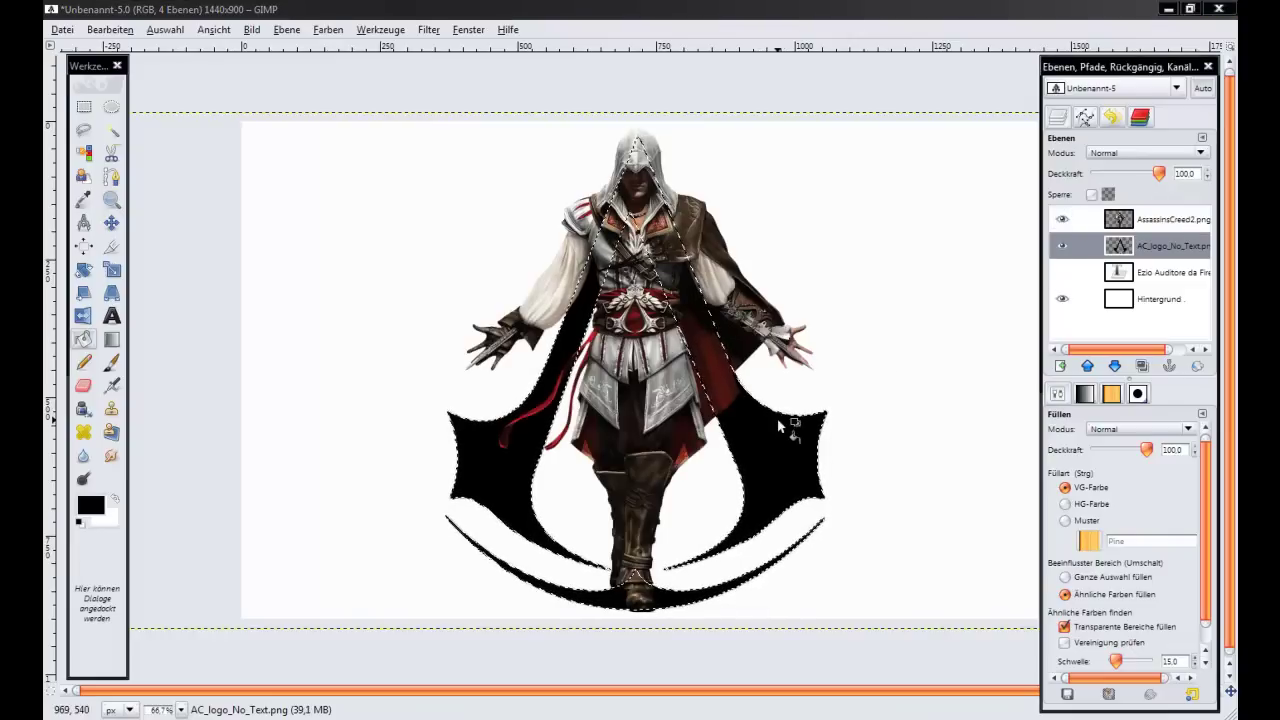
pyautogui.rightClick(808, 283)
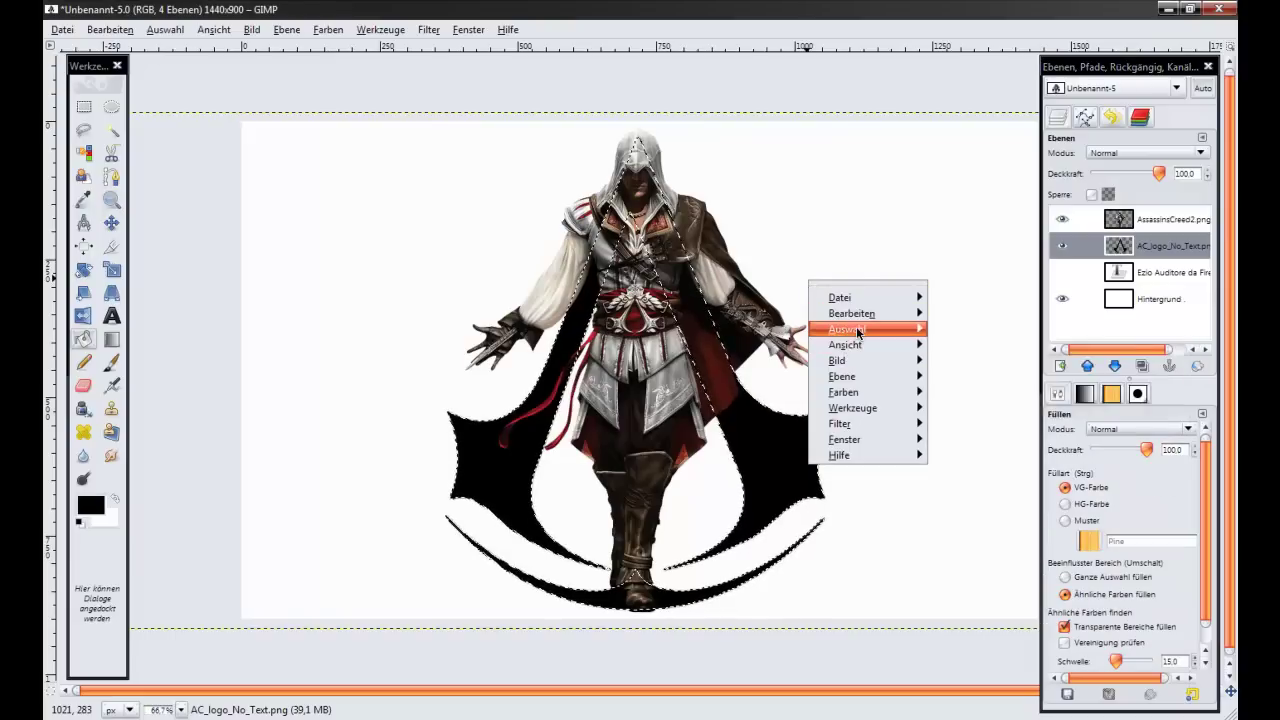
pyautogui.click(1020, 355)
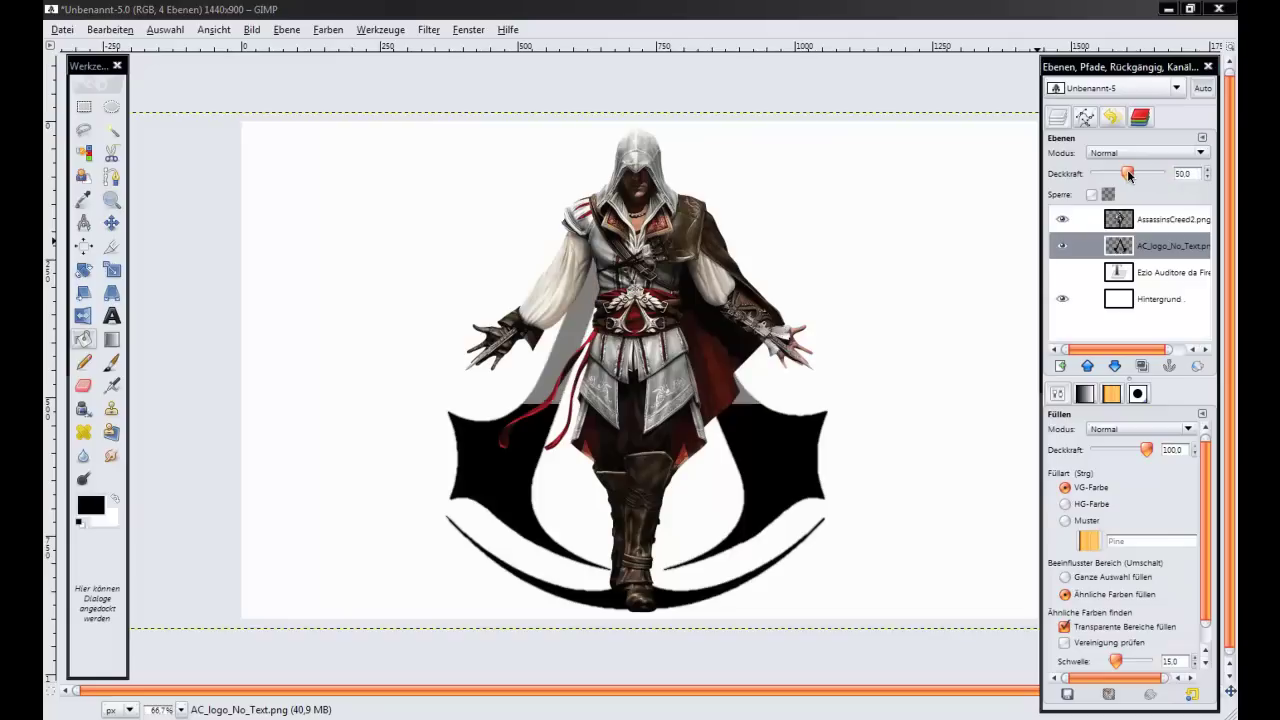
pyautogui.moveTo(1163, 174); pyautogui.dragTo(1128, 174)
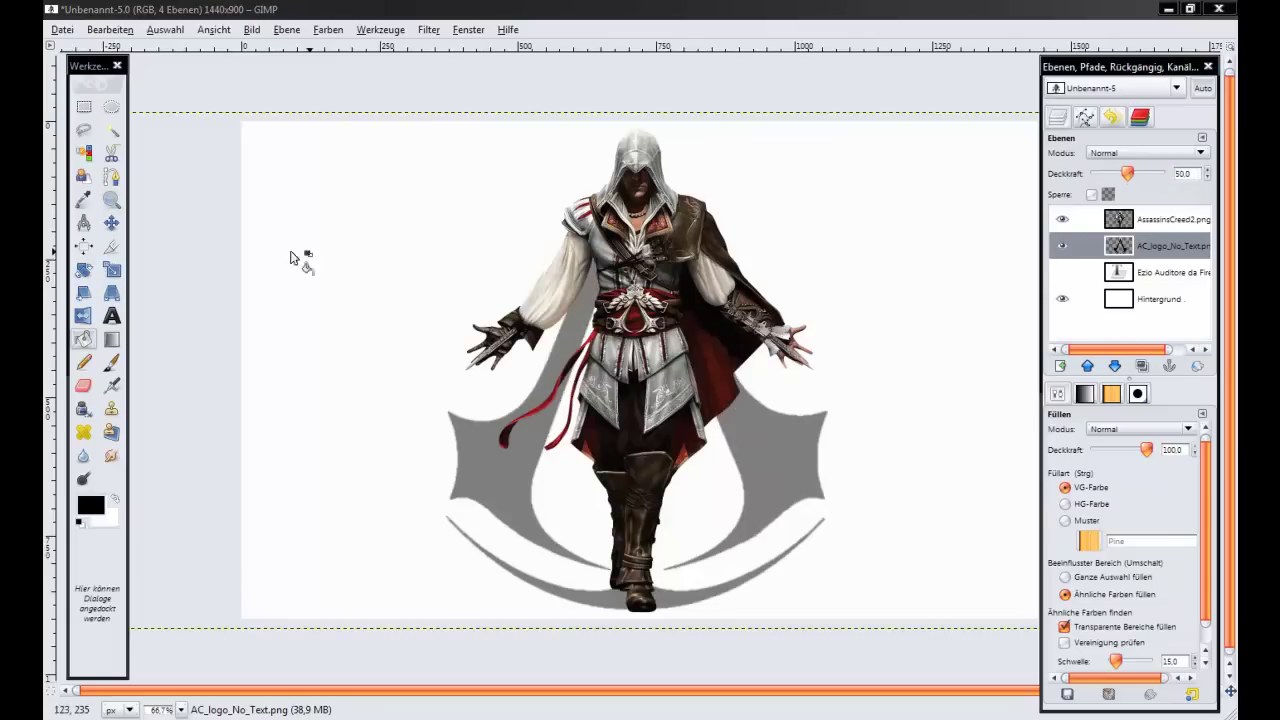
pyautogui.click(1135, 228)
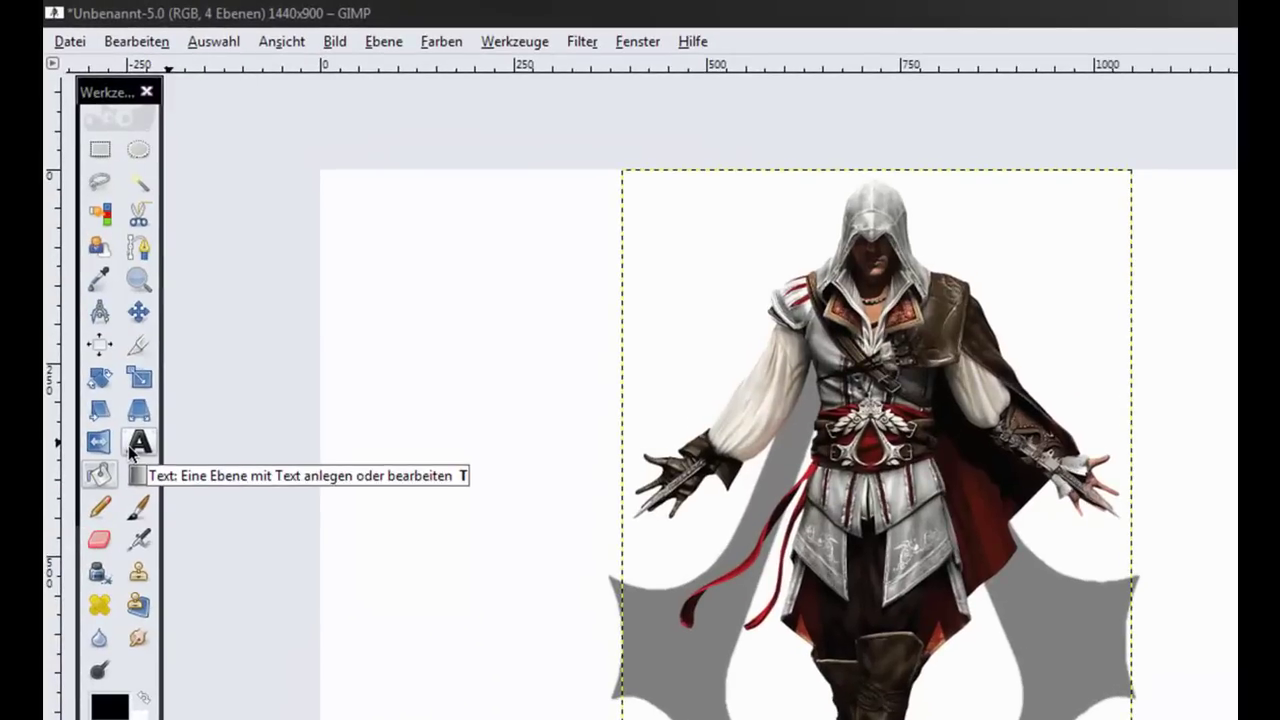
# Add a text layer with the letter 'A' left of the logo.
pyautogui.click(131, 446)
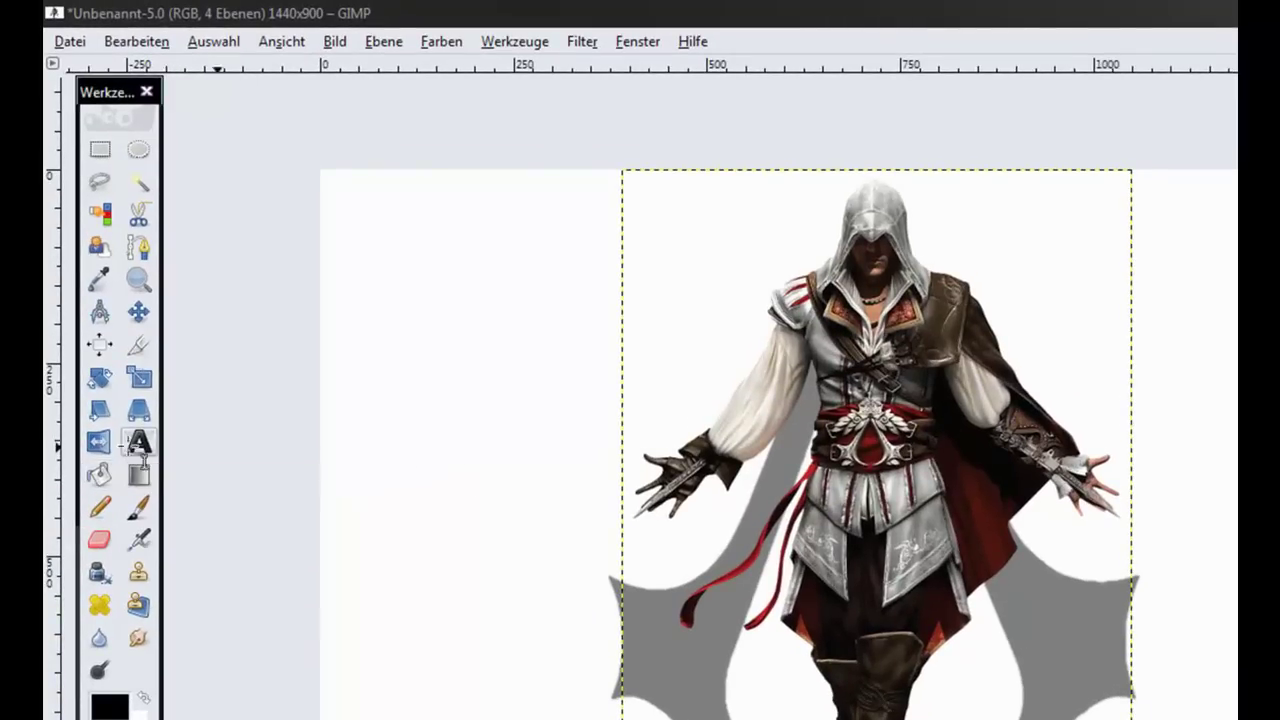
pyautogui.click(518, 598)
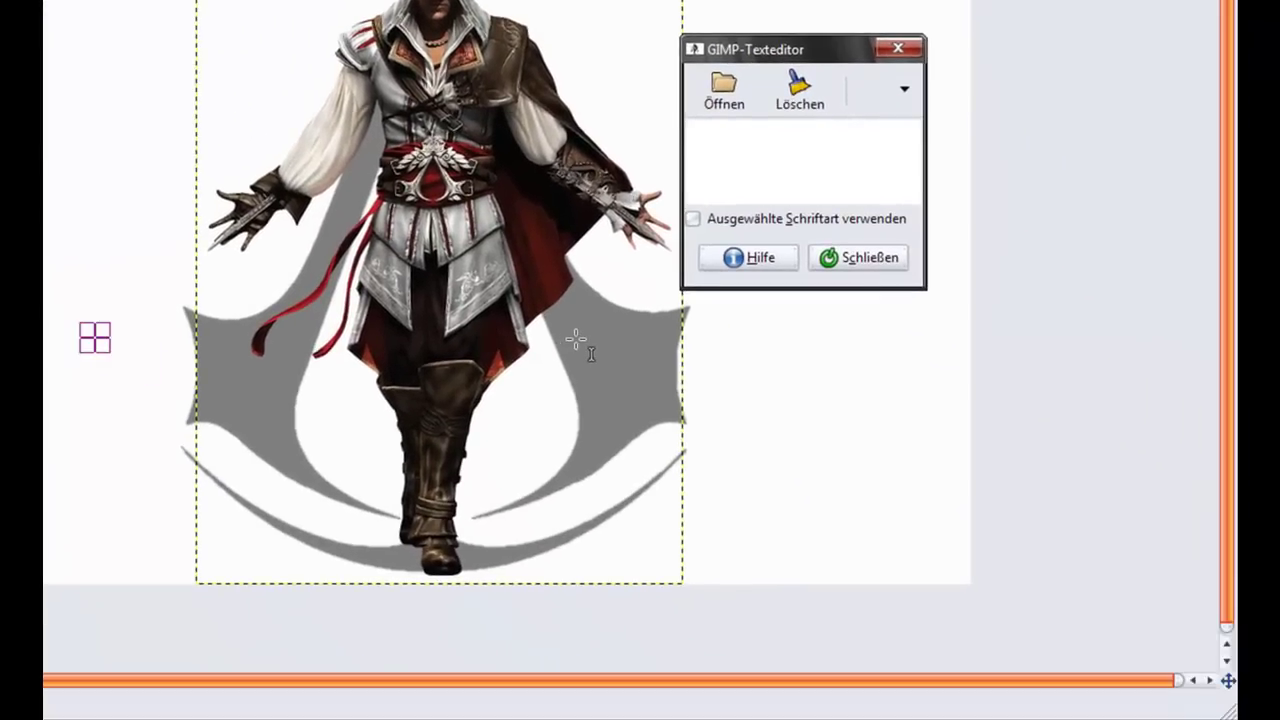
pyautogui.write('A')
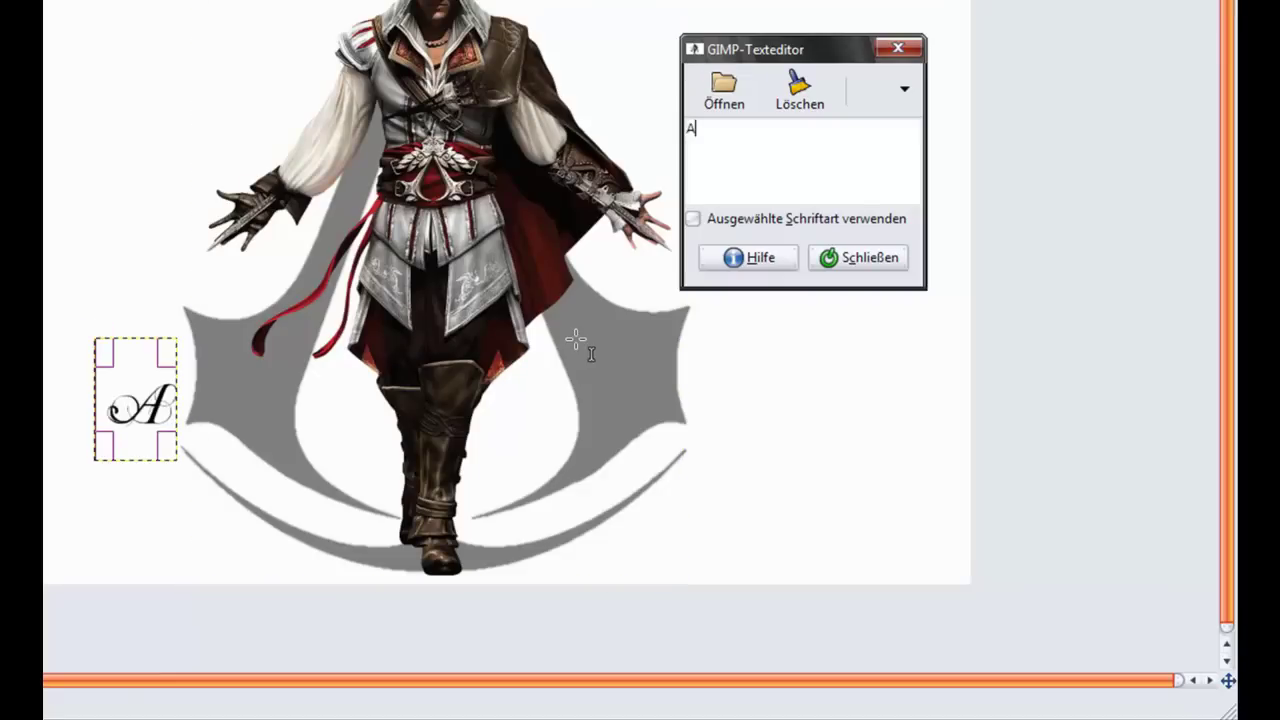
pyautogui.click(845, 264)
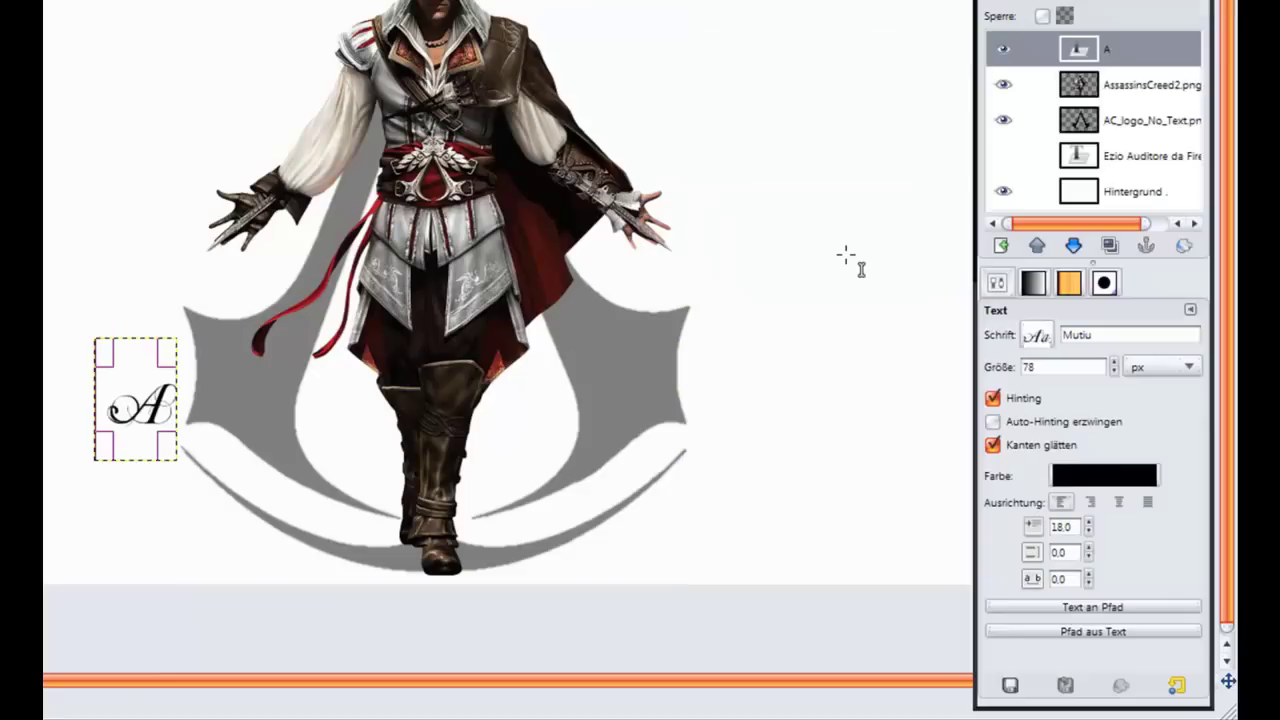
# Set the A's font to Trajan-Regular Thin at 150 px.
pyautogui.click(1107, 333)
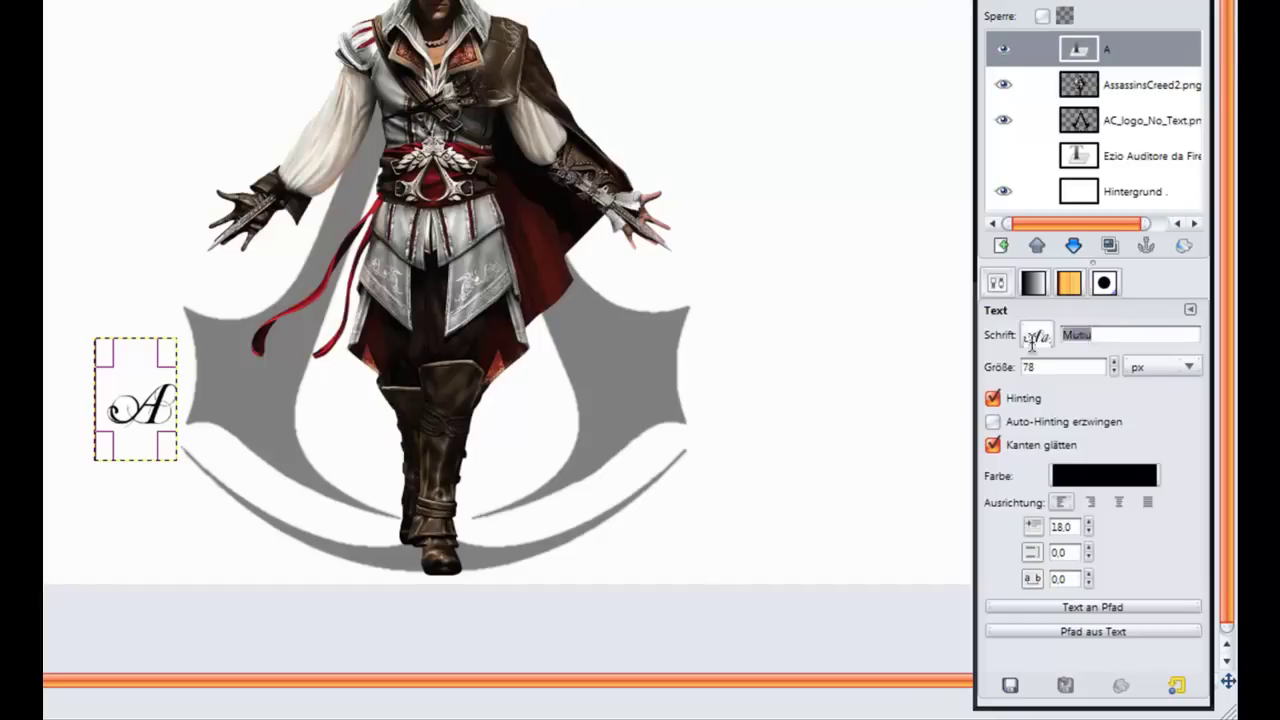
pyautogui.moveTo(1098, 336); pyautogui.dragTo(1056, 336)
pyautogui.write('T')
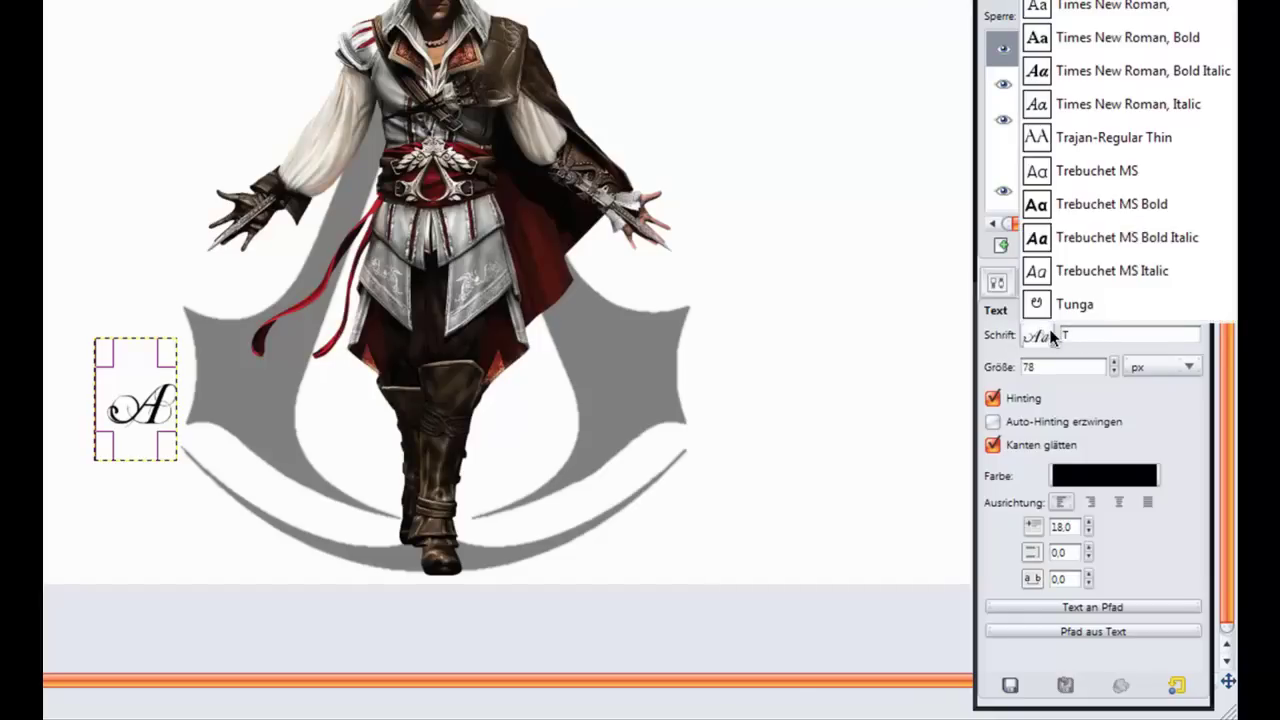
pyautogui.write('r')
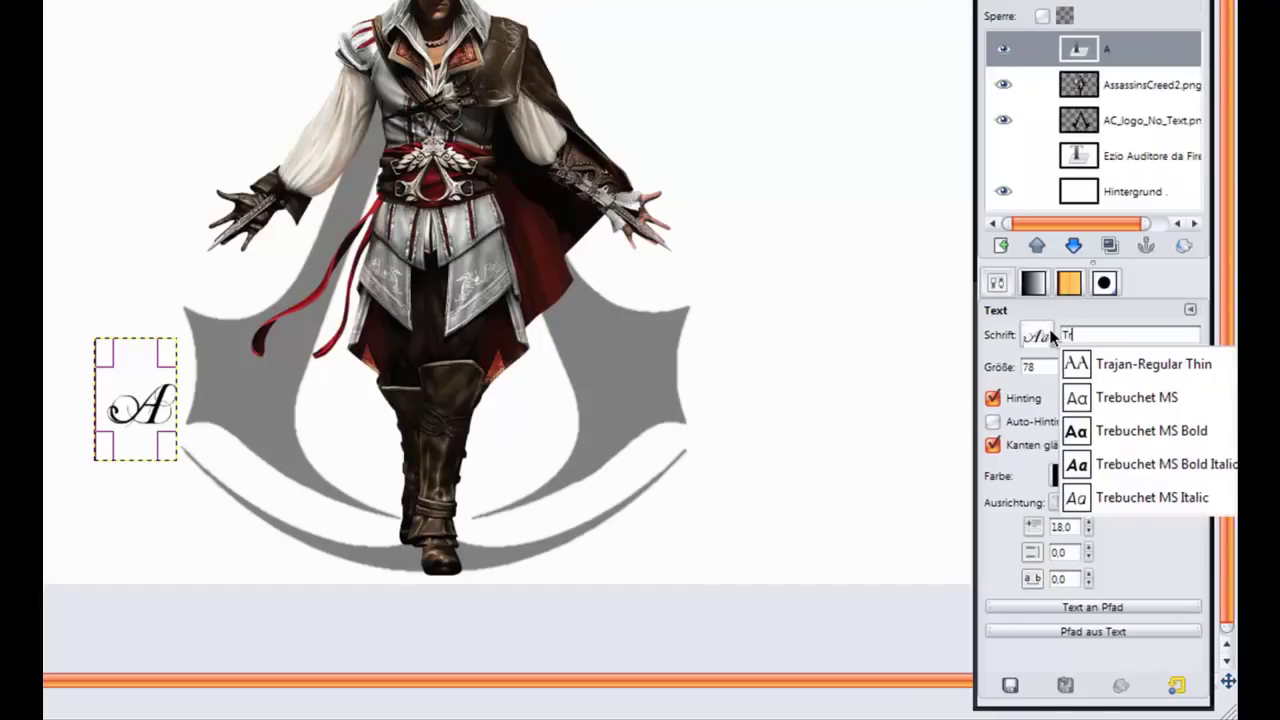
pyautogui.write('ajan')
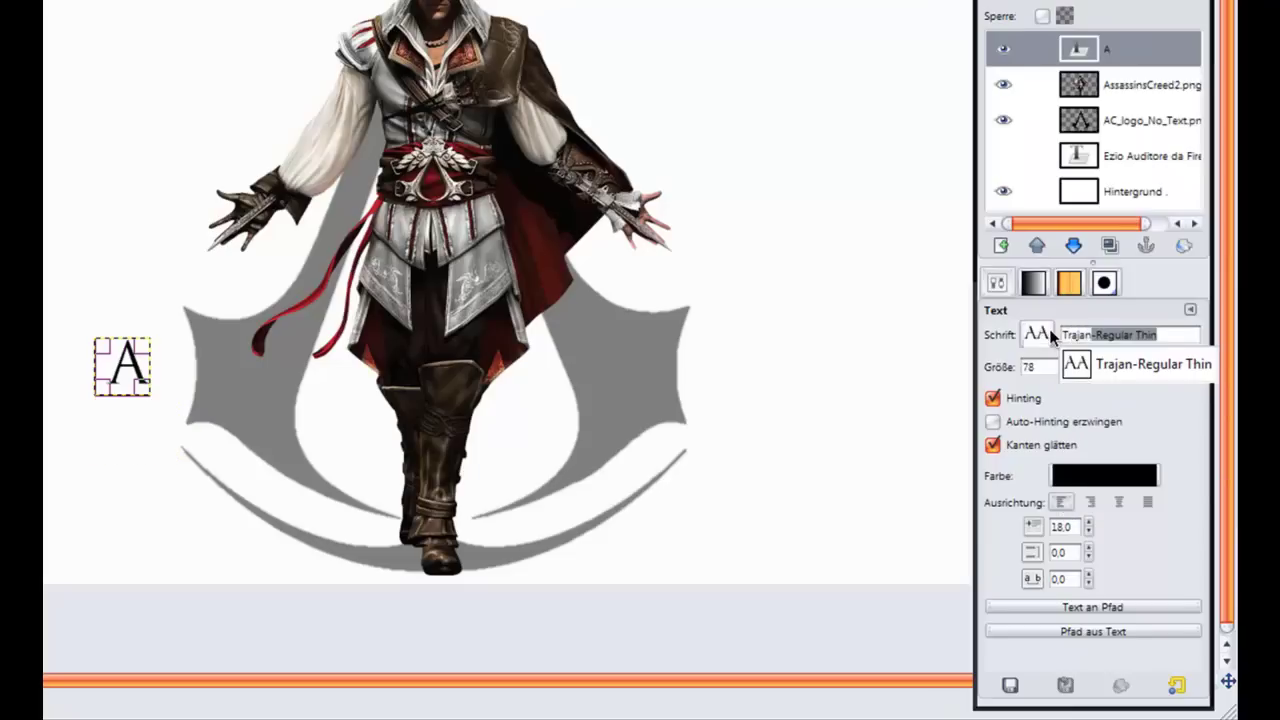
pyautogui.write('-Regular Thin')
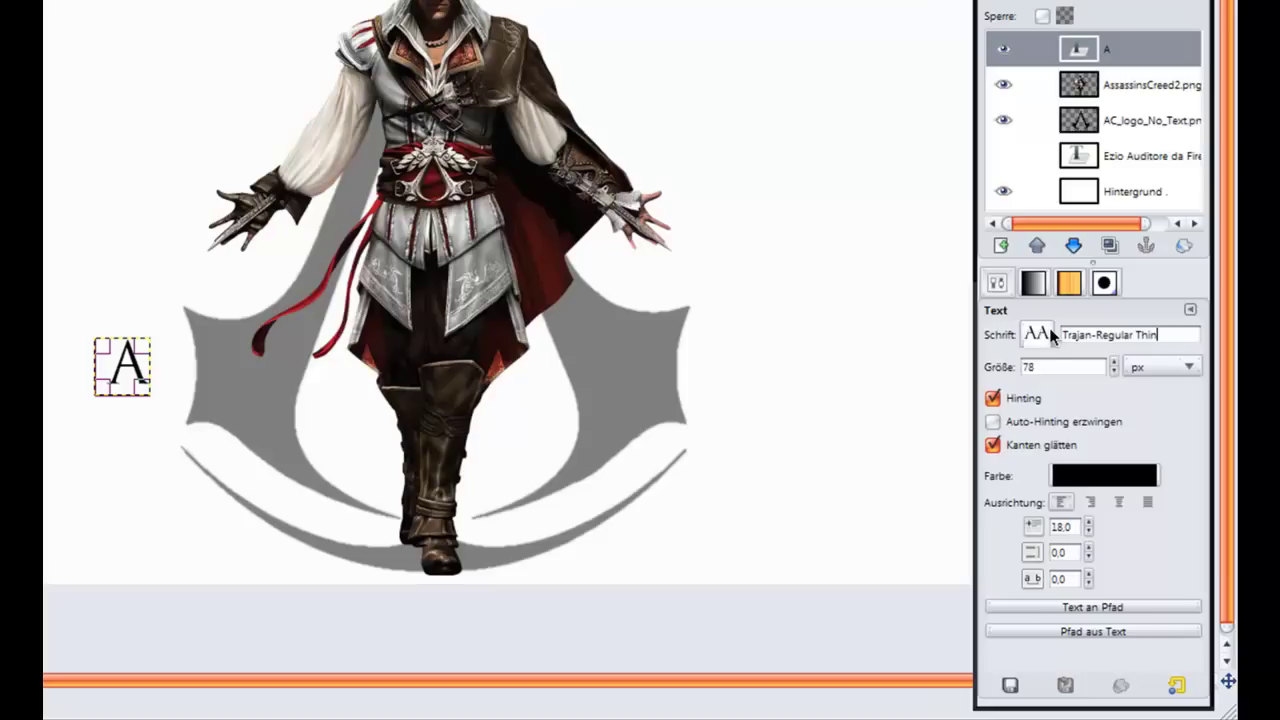
pyautogui.scroll(10, 1073, 371)
pyautogui.scroll(10, 1073, 371)
pyautogui.scroll(10, 1073, 371)
pyautogui.scroll(9, 1073, 371)
pyautogui.scroll(7, 1073, 371)
pyautogui.scroll(7, 1073, 371)
pyautogui.scroll(7, 1073, 371)
pyautogui.scroll(6, 1073, 371)
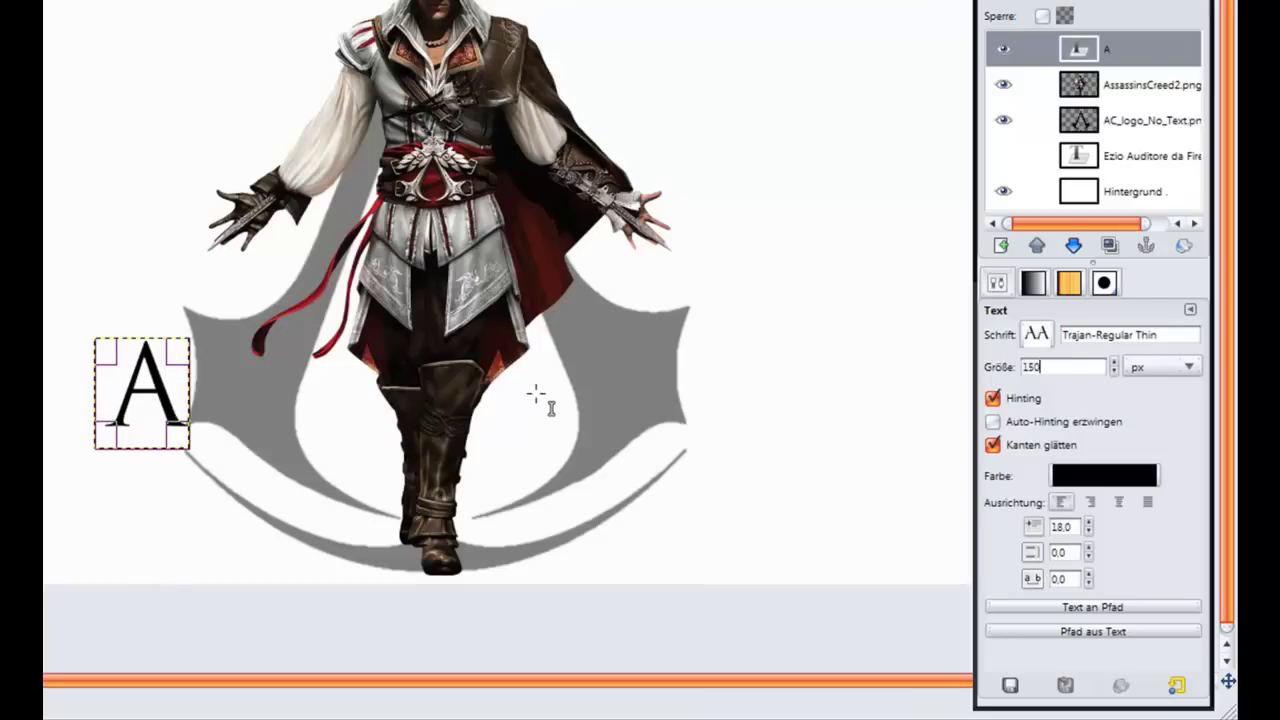
pyautogui.click(601, 395)
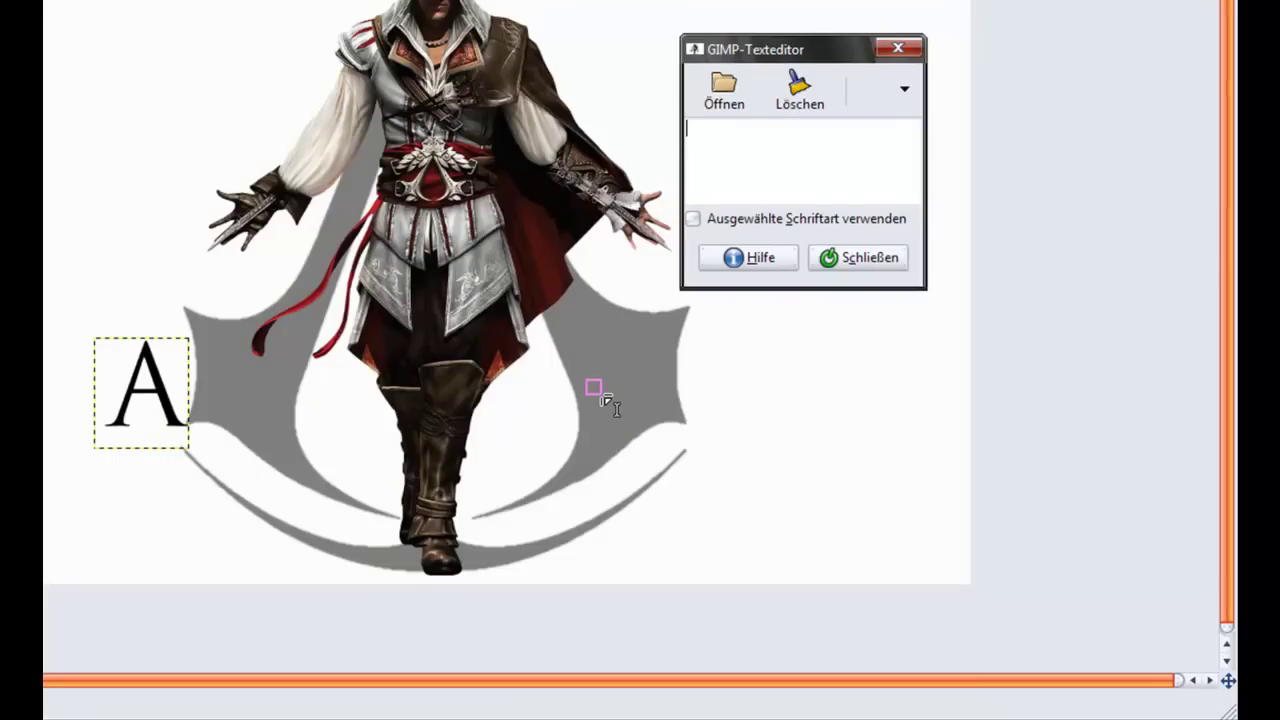
# Type the letter 'S' and drag a horizontal guide to the letters' baseline.
pyautogui.write('S')
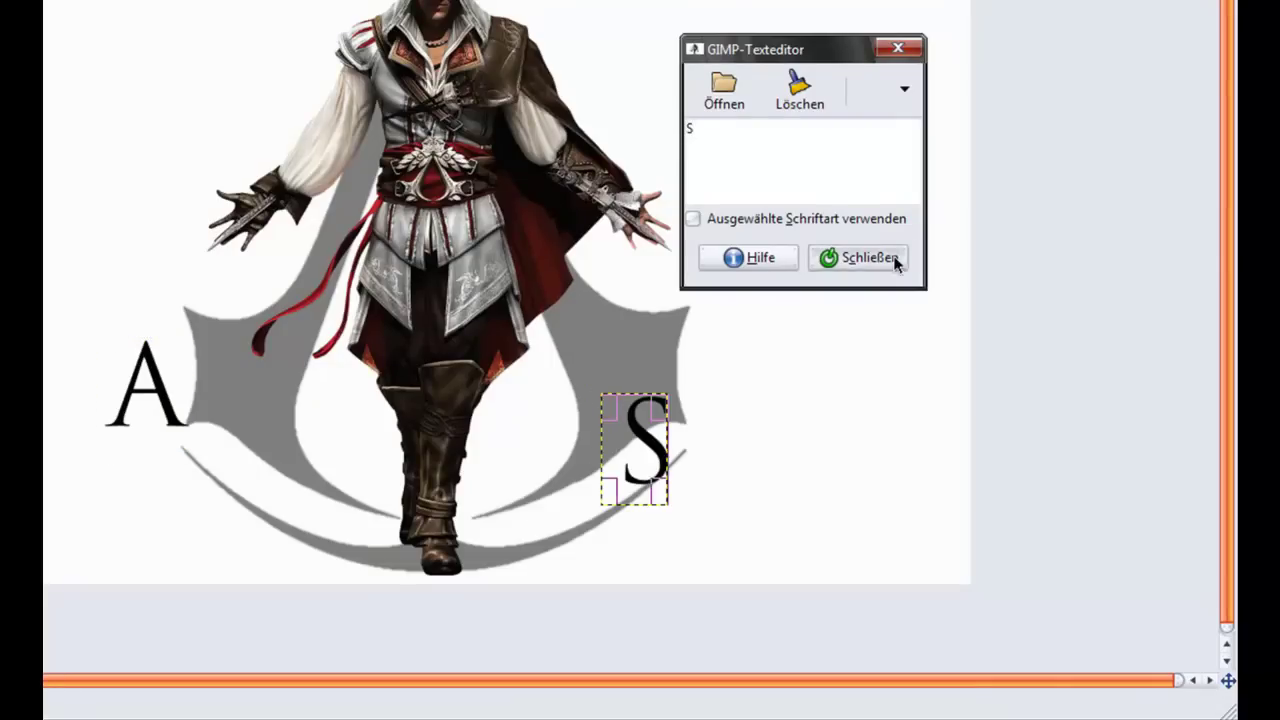
pyautogui.click(896, 262)
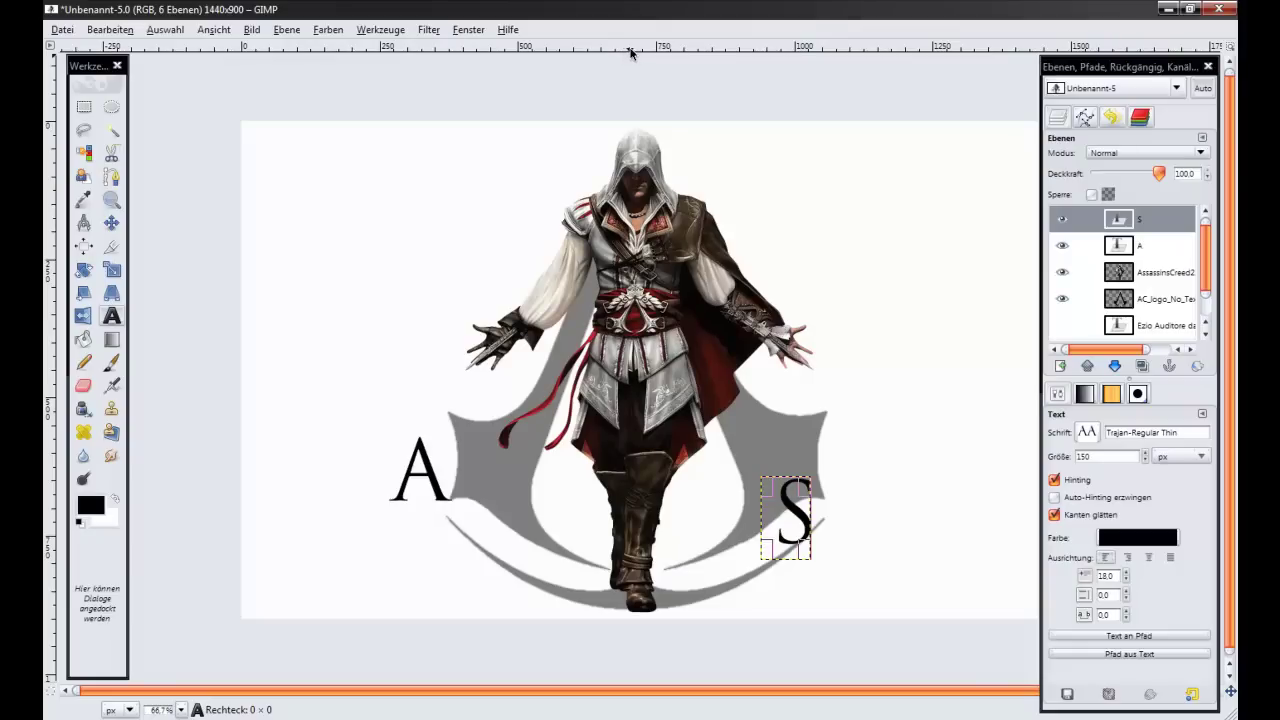
pyautogui.moveTo(619, 50); pyautogui.dragTo(620, 525)
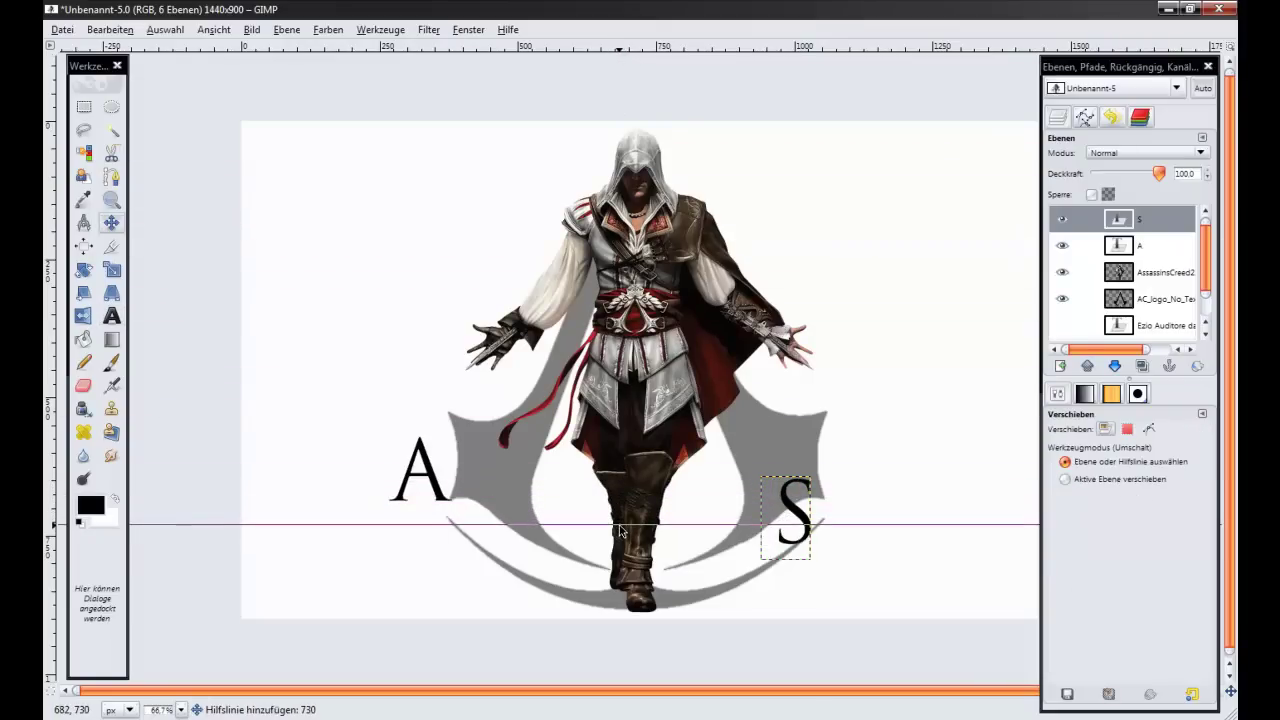
pyautogui.moveTo(621, 525); pyautogui.dragTo(620, 522)
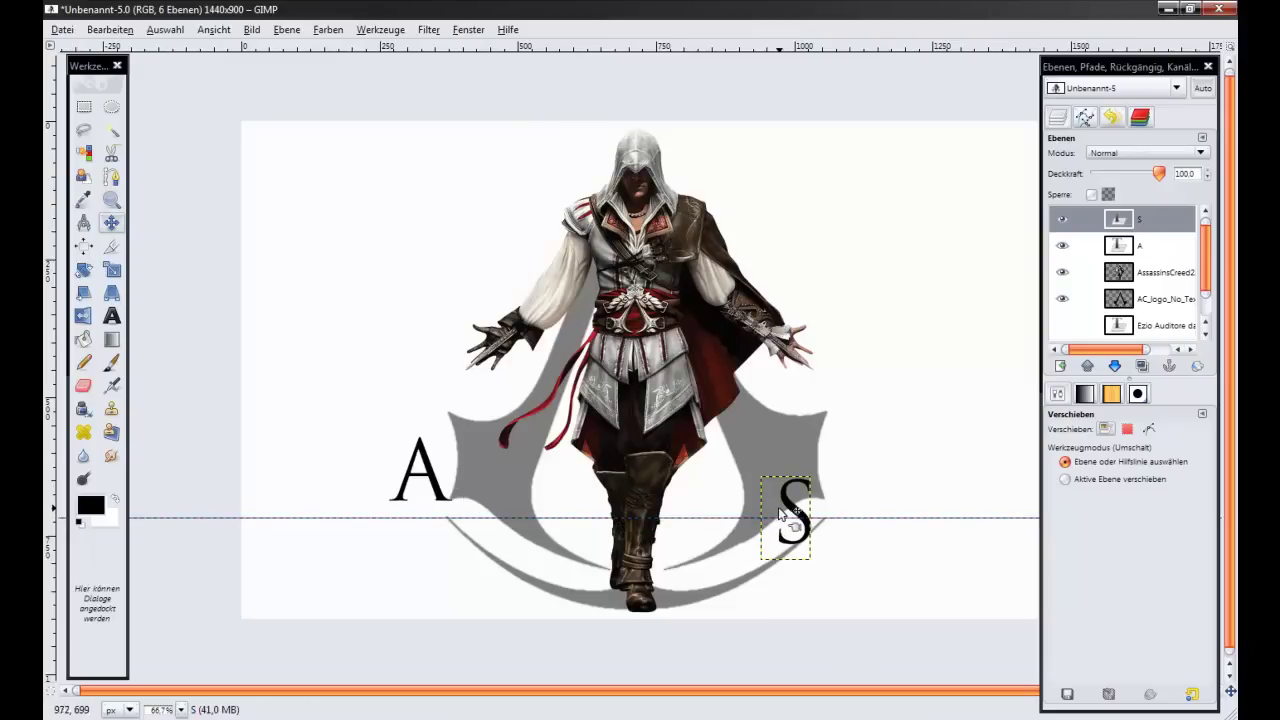
# Move the S left onto the guide and trim its text box to fit the letter.
pyautogui.moveTo(793, 512); pyautogui.dragTo(773, 487)
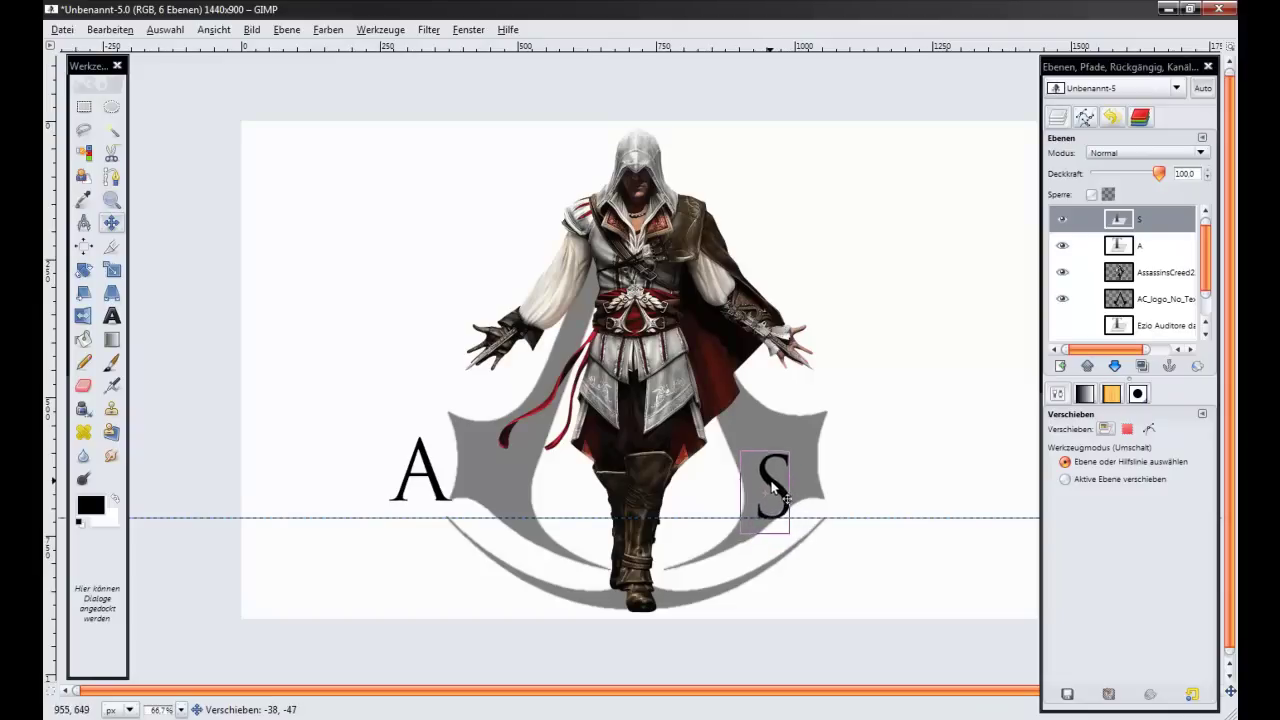
pyautogui.moveTo(769, 474); pyautogui.dragTo(756, 484)
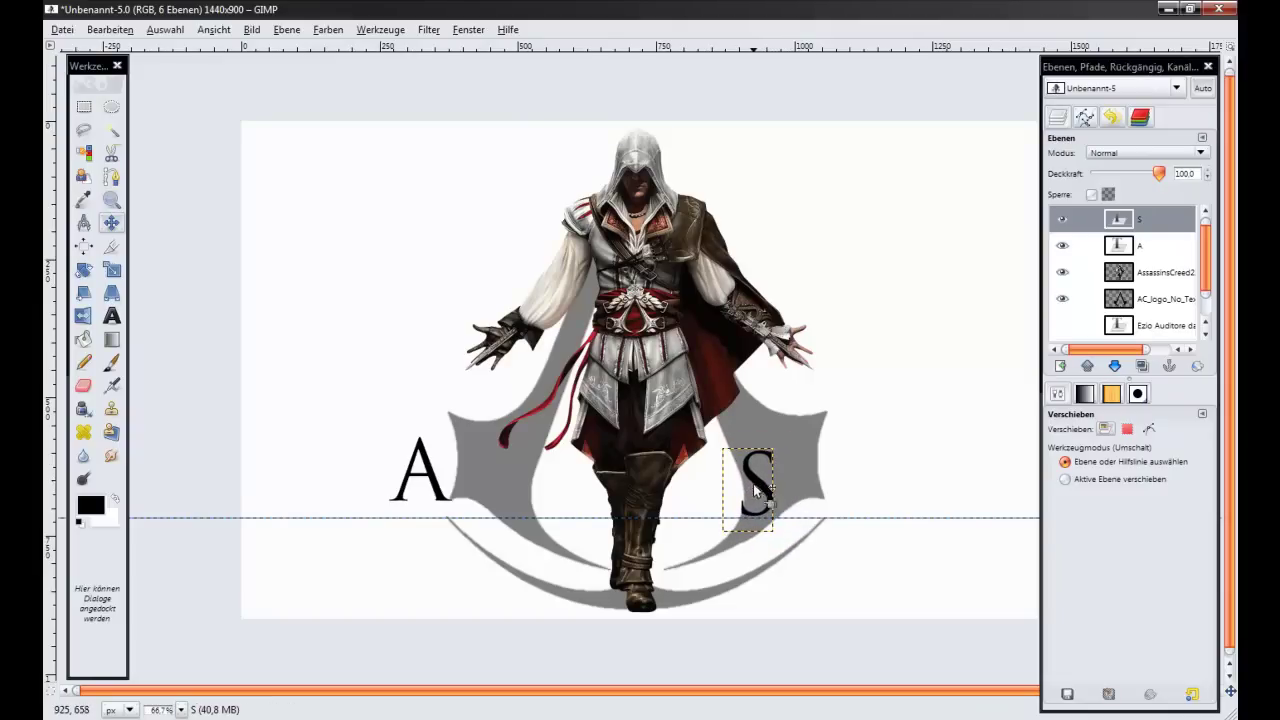
pyautogui.click(434, 503)
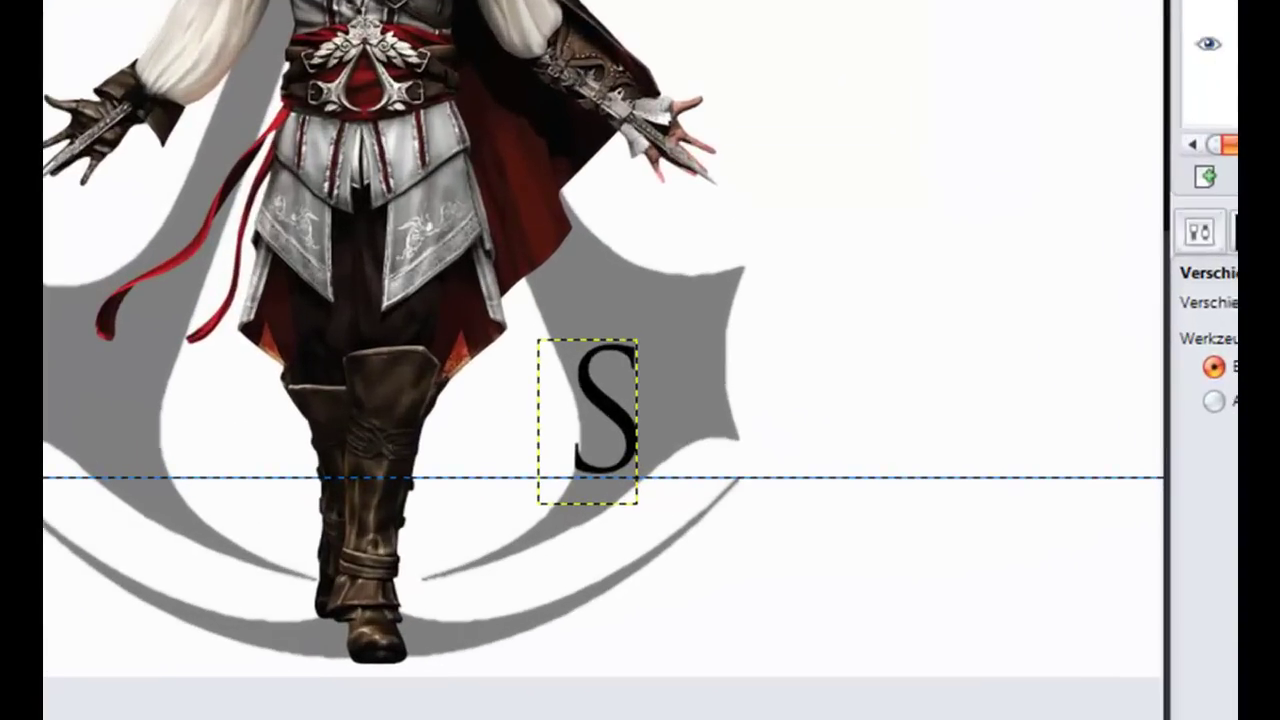
pyautogui.press('t')
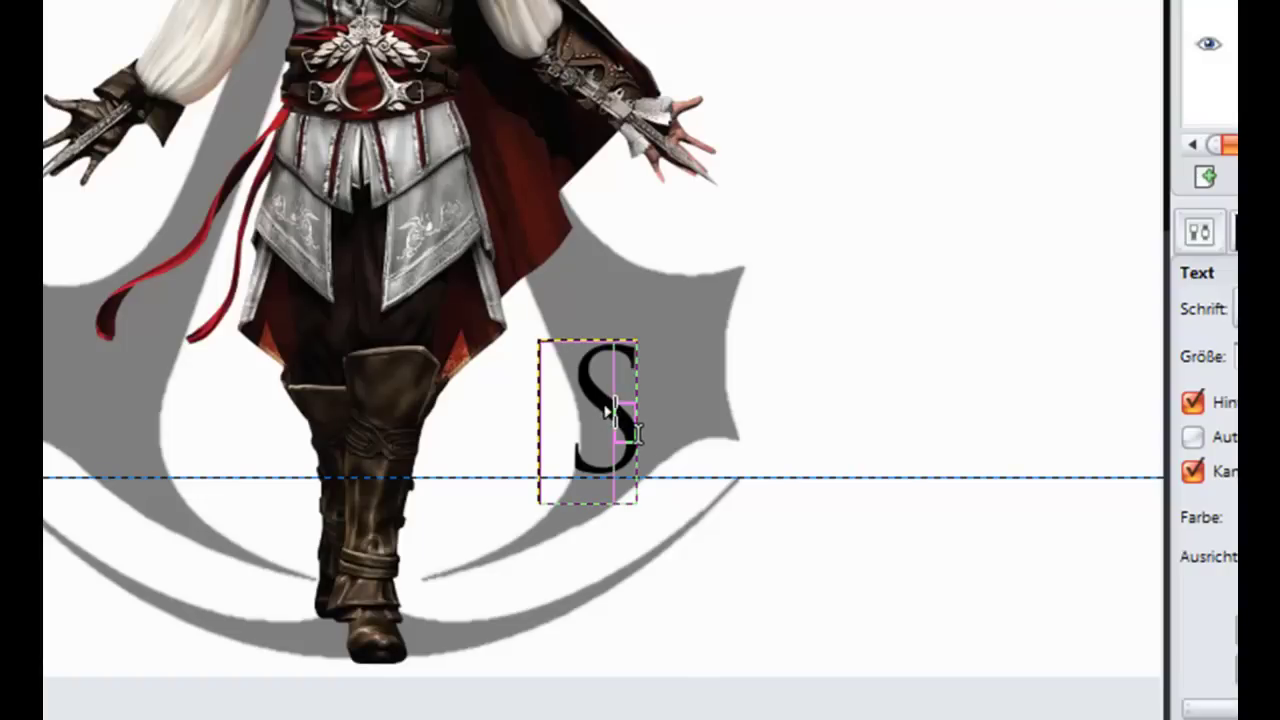
pyautogui.click(600, 492)
pyautogui.moveTo(618, 500); pyautogui.dragTo(616, 476)
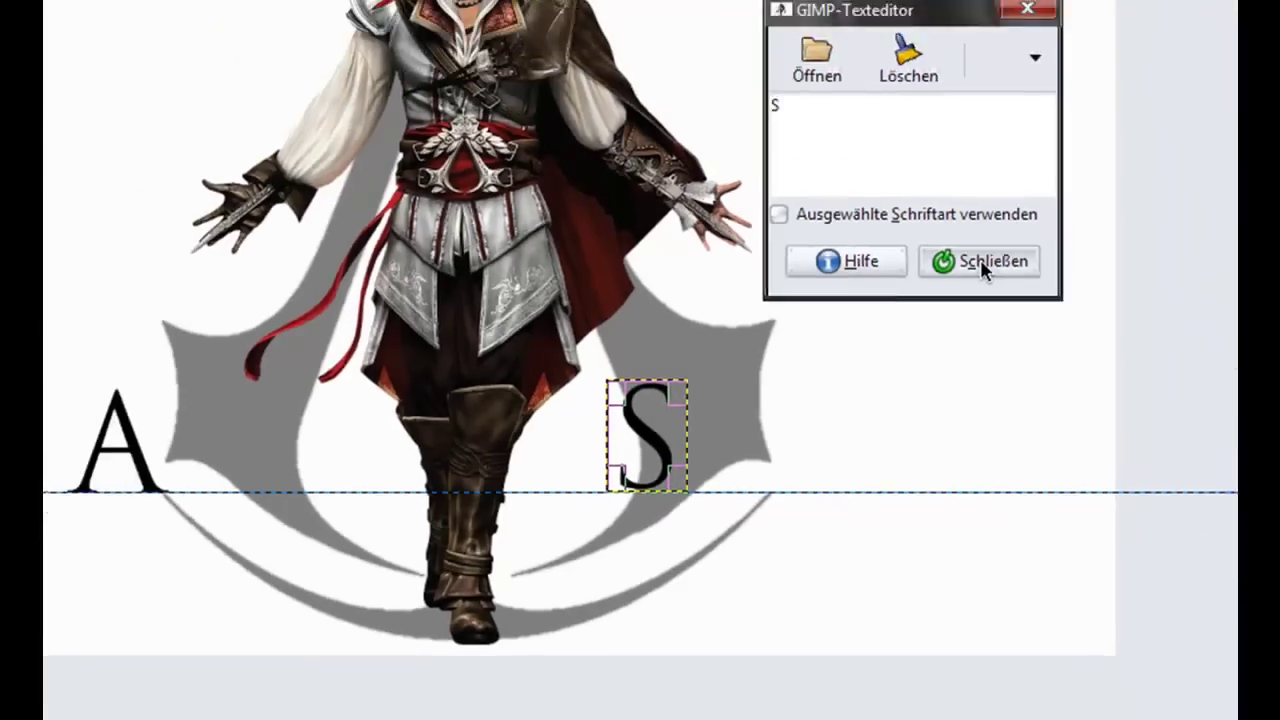
pyautogui.click(995, 194)
pyautogui.click(432, 492)
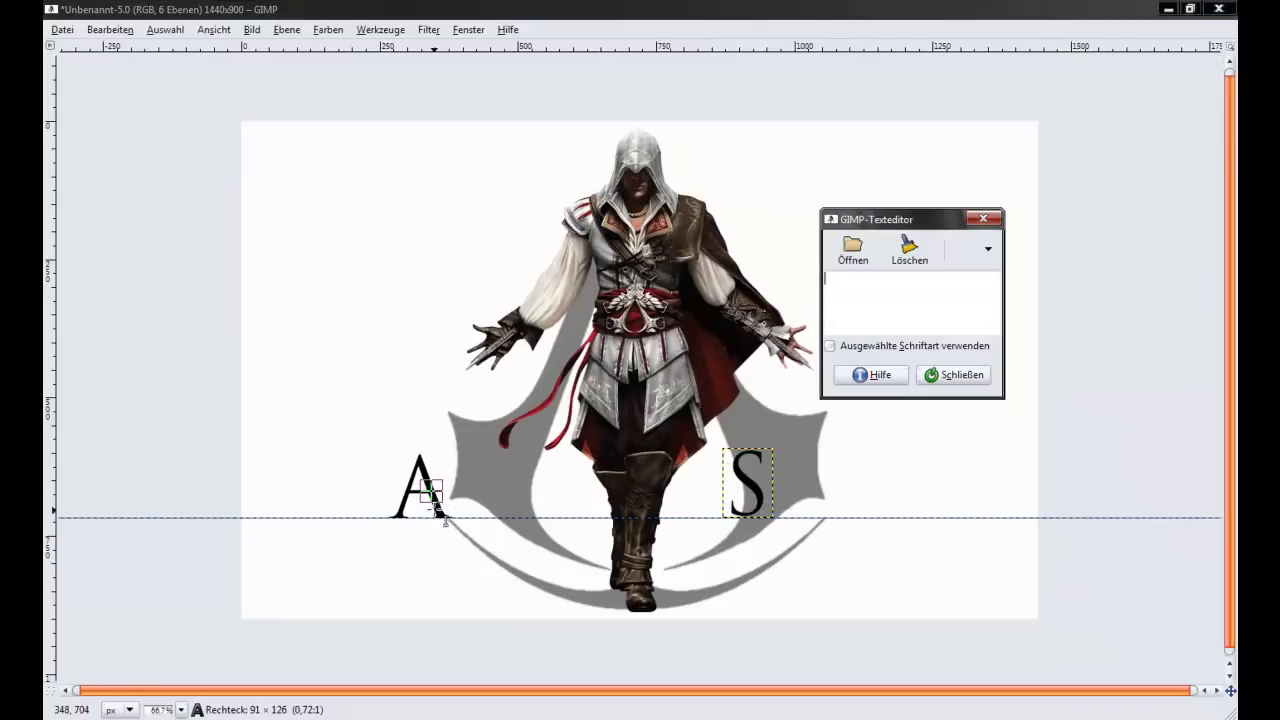
# Create a text layer reading 'ssassin' left of Ezio.
pyautogui.click(420, 305)
pyautogui.press('Tab')
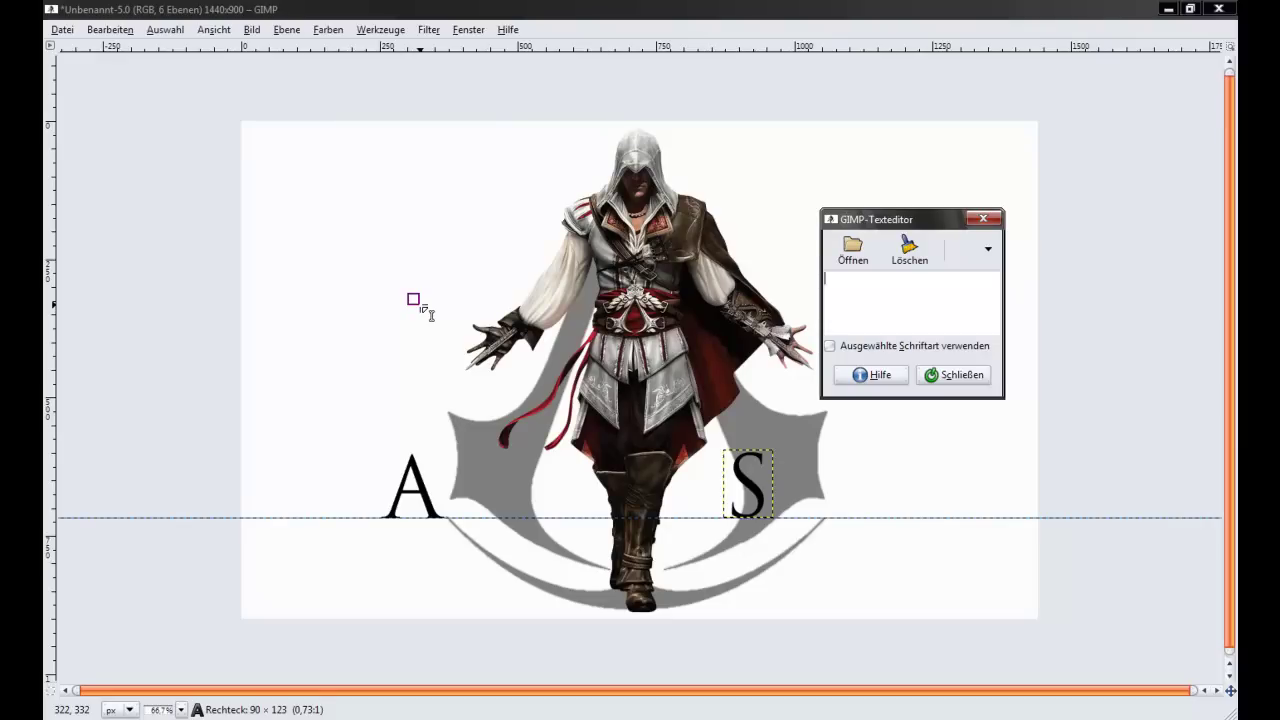
pyautogui.write('ss')
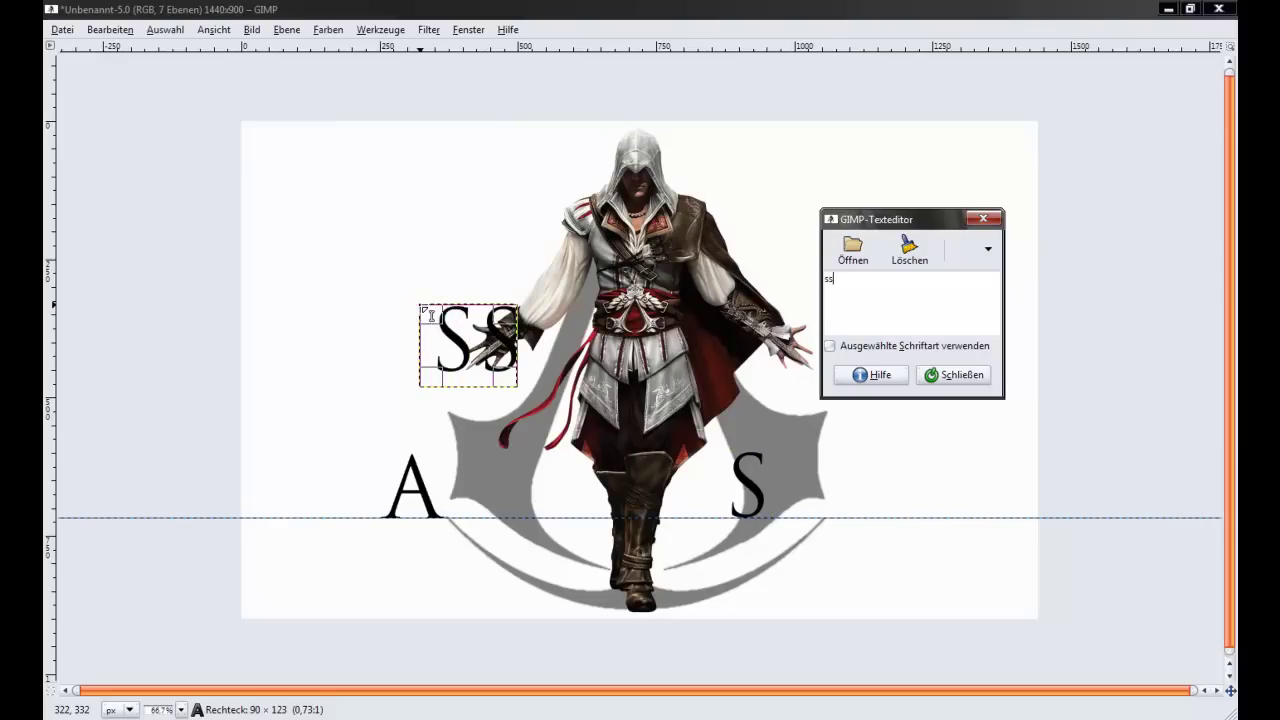
pyautogui.write('assins')
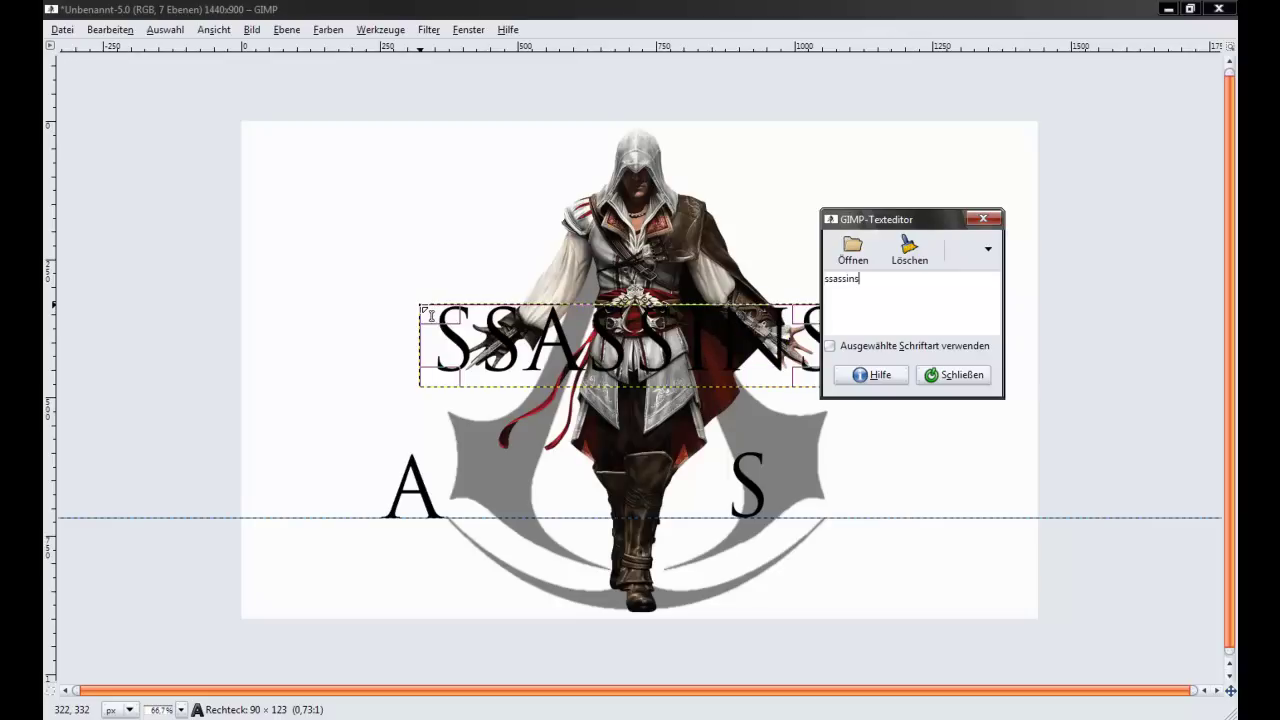
pyautogui.press('BackSpace')
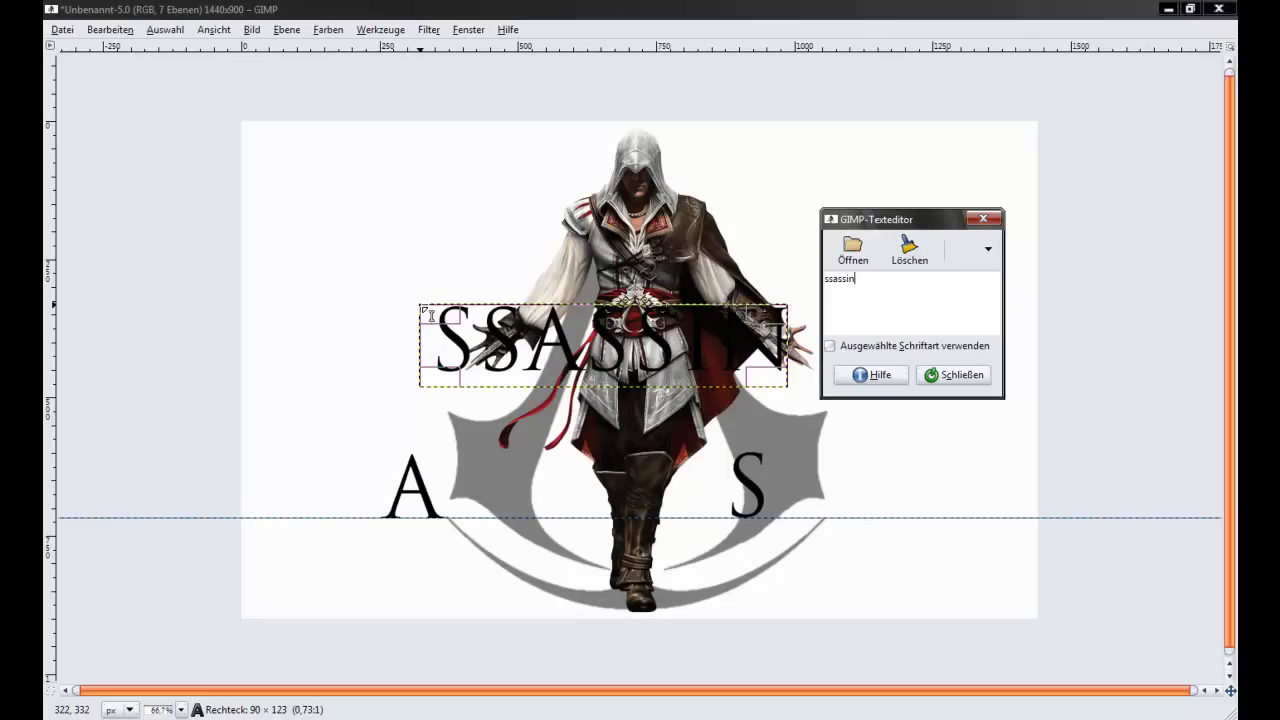
pyautogui.click(952, 374)
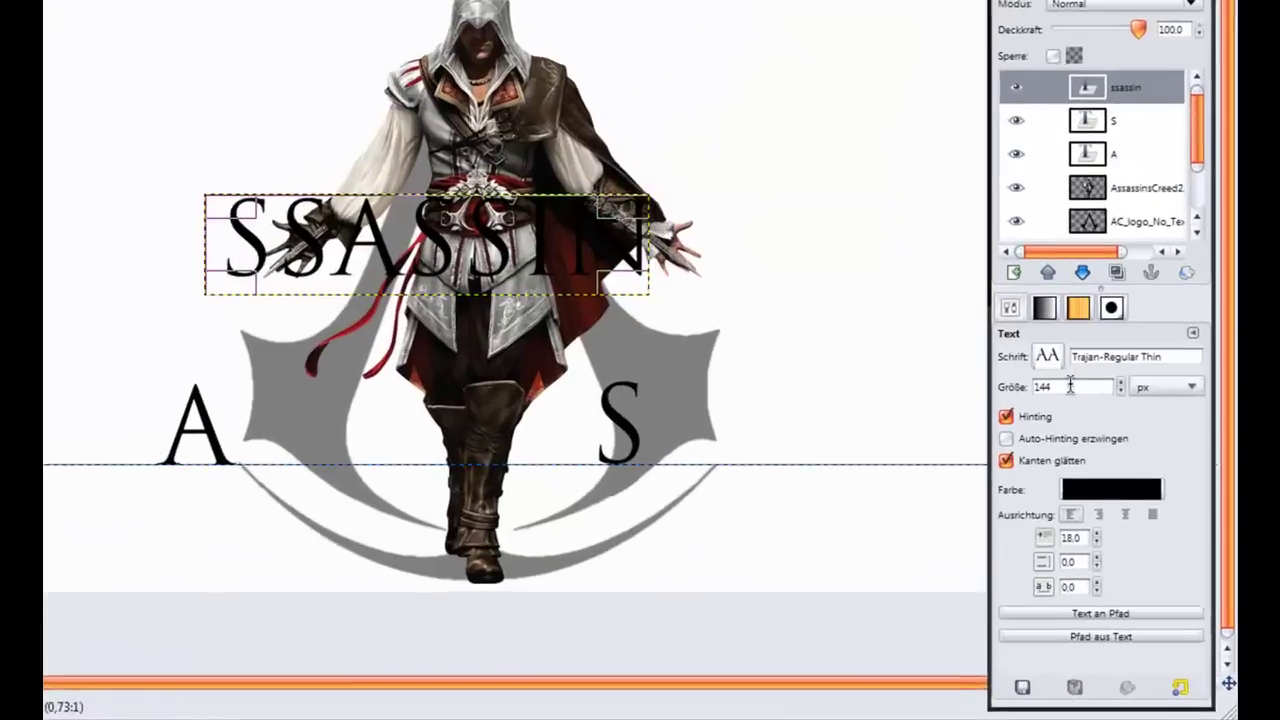
# Set the ssassin text size to 100 px.
pyautogui.doubleClick(1104, 456)
pyautogui.write('130')
pyautogui.press('Return')
pyautogui.scroll(-2, 1048, 342)
pyautogui.scroll(-4, 1048, 342)
pyautogui.scroll(-2, 1048, 342)
pyautogui.scroll(-1, 1048, 342)
pyautogui.scroll(-3, 1048, 342)
pyautogui.scroll(-4, 1048, 342)
pyautogui.scroll(-2, 1048, 342)
pyautogui.scroll(-2, 1048, 342)
pyautogui.scroll(-2, 1048, 342)
pyautogui.scroll(-2, 1048, 342)
pyautogui.scroll(-4, 1048, 342)
pyautogui.scroll(-3, 1048, 342)
pyautogui.scroll(1, 1048, 342)
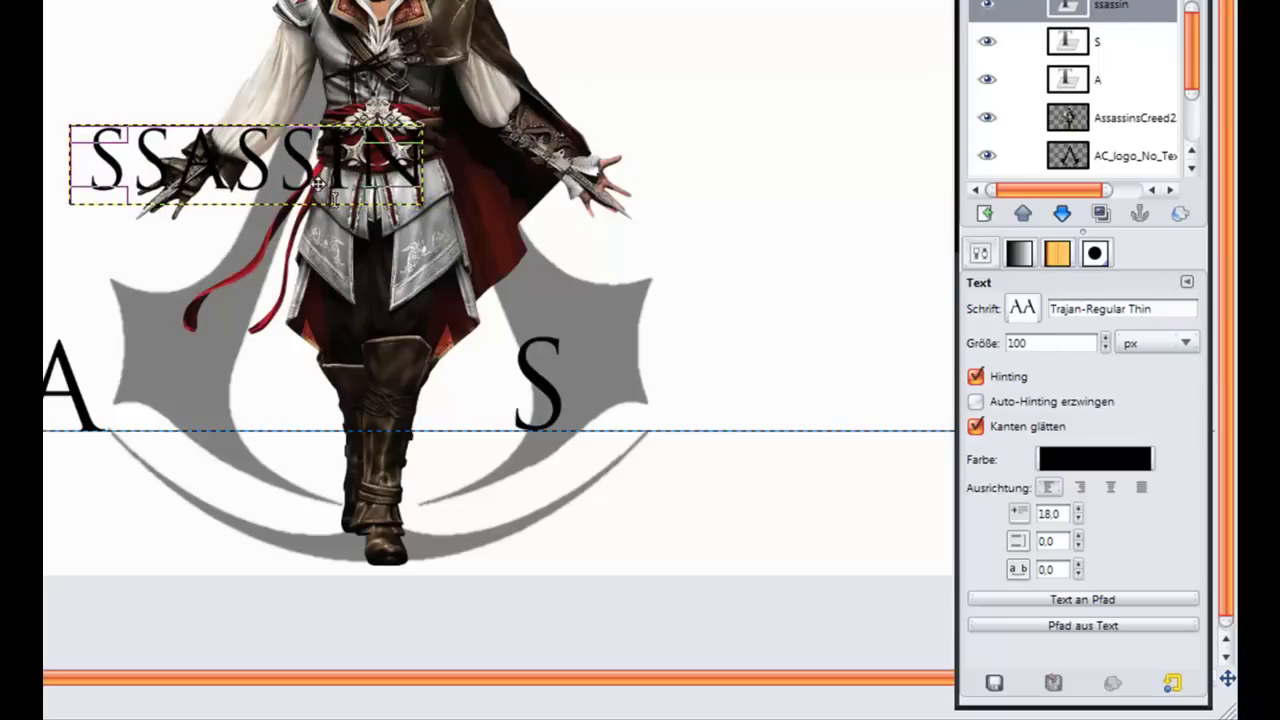
# Move the ssassin text onto the guide, snug against the A.
pyautogui.click(581, 150)
pyautogui.moveTo(349, 371); pyautogui.dragTo(371, 395)
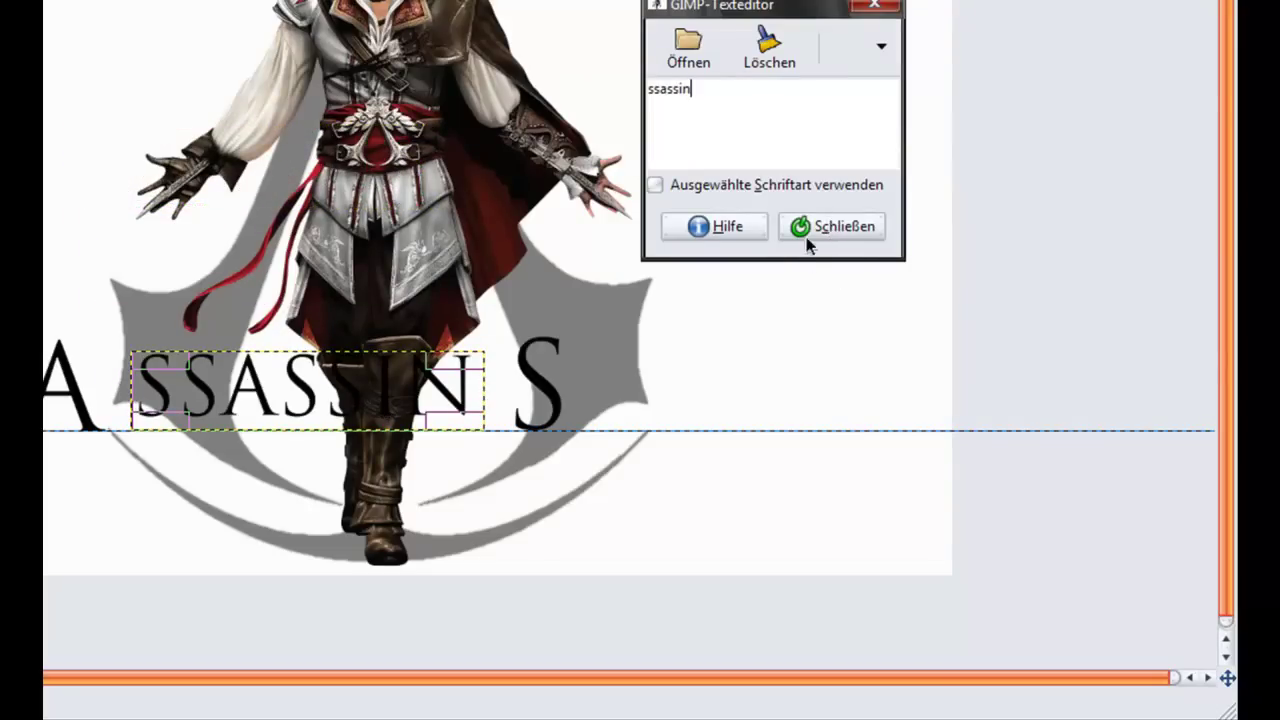
pyautogui.click(302, 443)
pyautogui.click(302, 434)
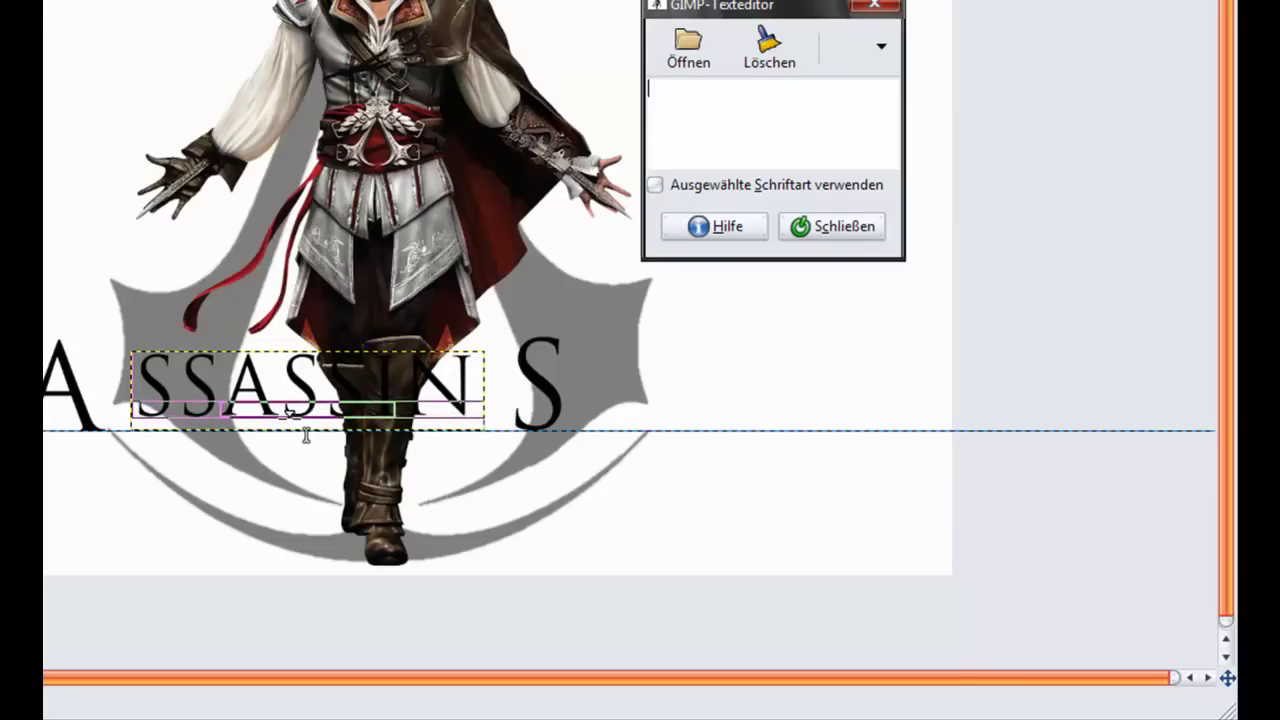
pyautogui.press('Tab')
pyautogui.click(353, 392)
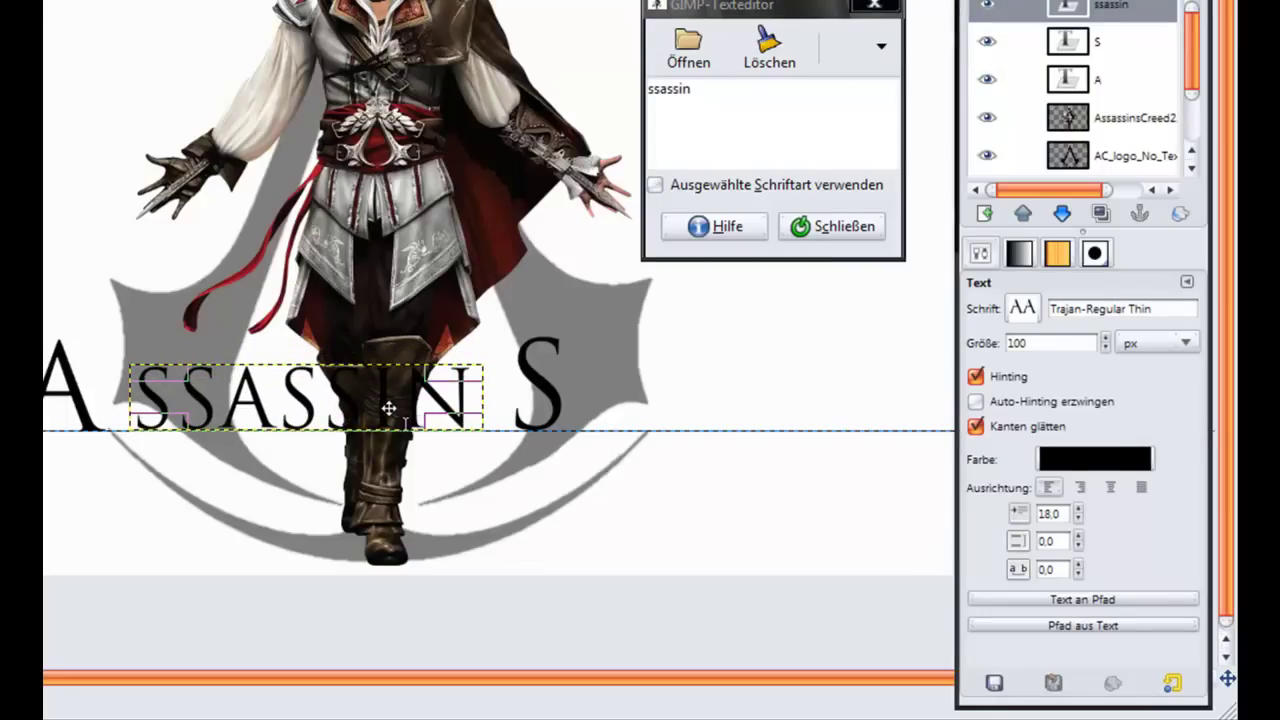
pyautogui.press('Tab')
pyautogui.moveTo(386, 408); pyautogui.dragTo(368, 408)
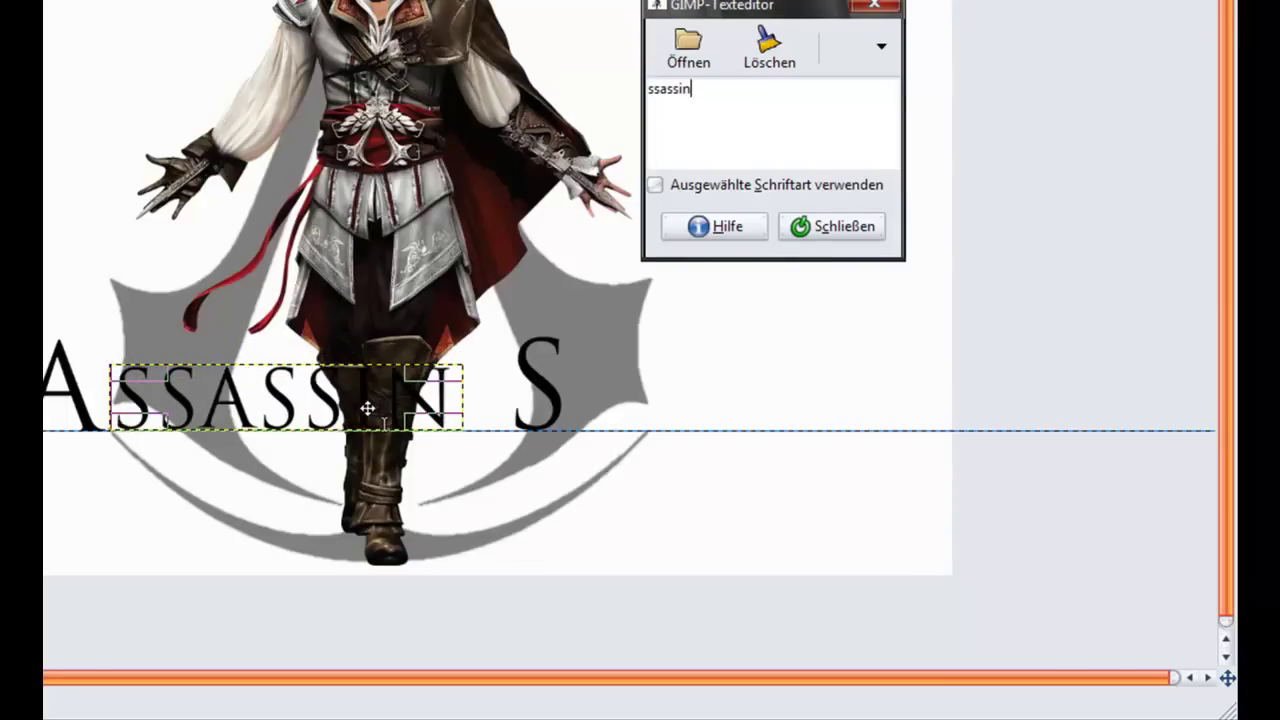
pyautogui.click(818, 226)
# Start another text box right of Ezio, then close the text editor.
pyautogui.press('Tab')
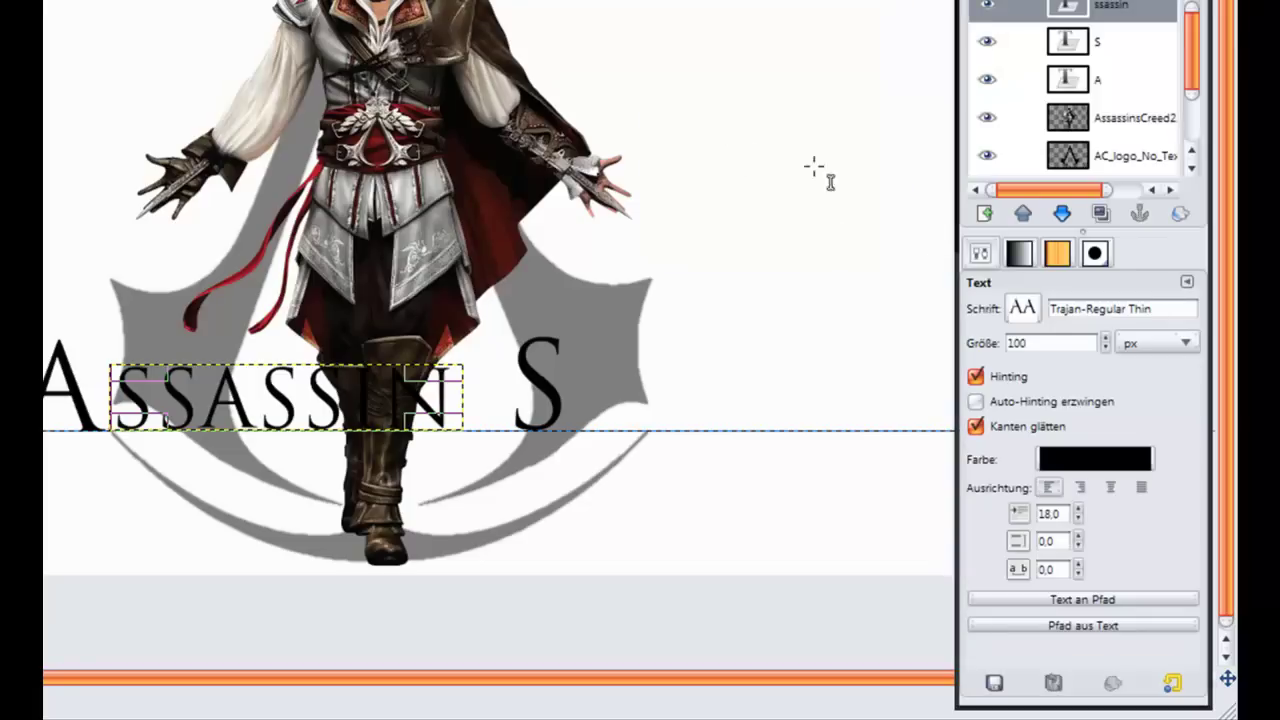
pyautogui.press('Tab')
pyautogui.click(645, 100)
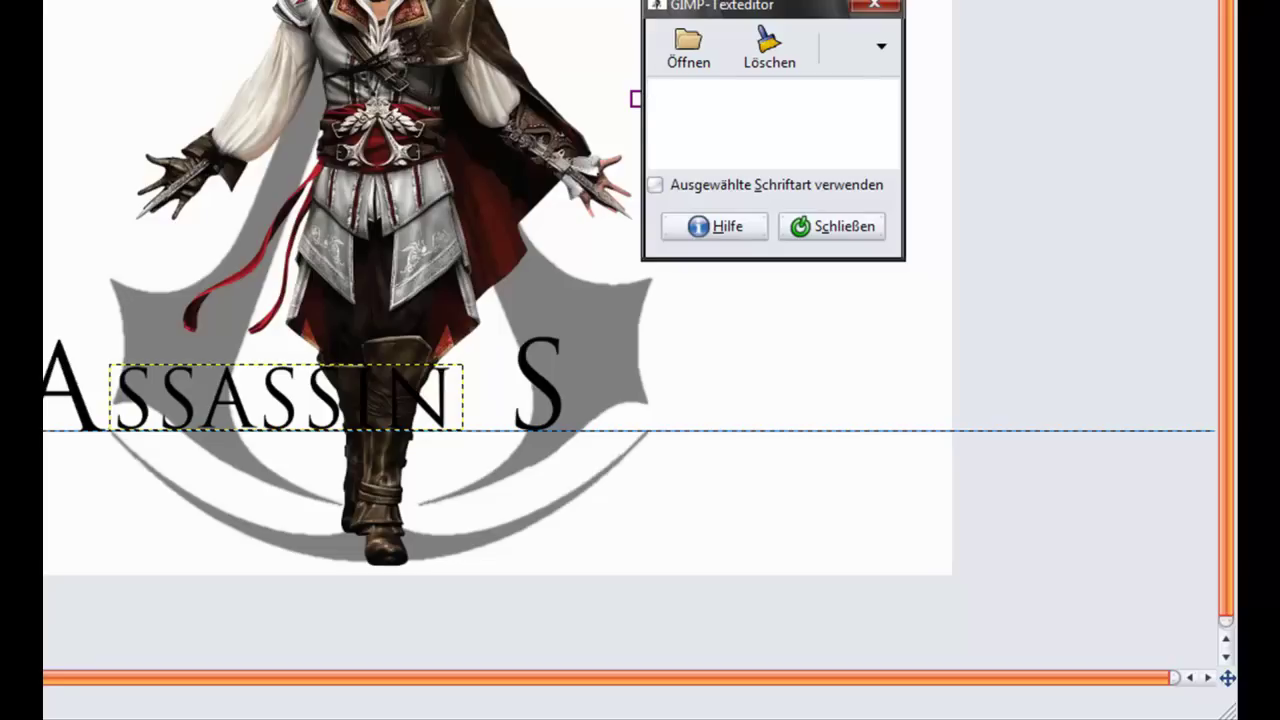
pyautogui.click(838, 236)
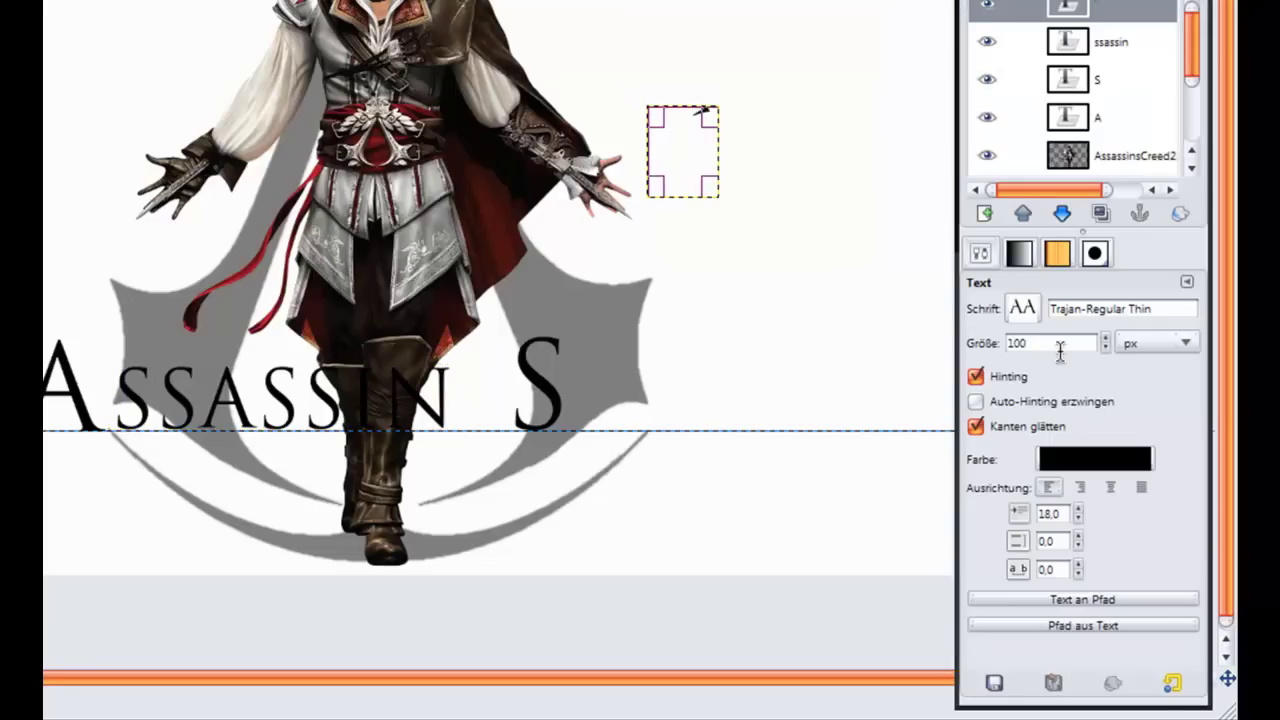
# Move the new apostrophe text layer onto the S and fit its box around the apostrophe.
pyautogui.scroll(9, 1060, 345)
pyautogui.scroll(9, 1060, 345)
pyautogui.scroll(8, 1060, 345)
pyautogui.scroll(11, 1060, 345)
pyautogui.scroll(3, 1060, 345)
pyautogui.scroll(12, 1060, 345)
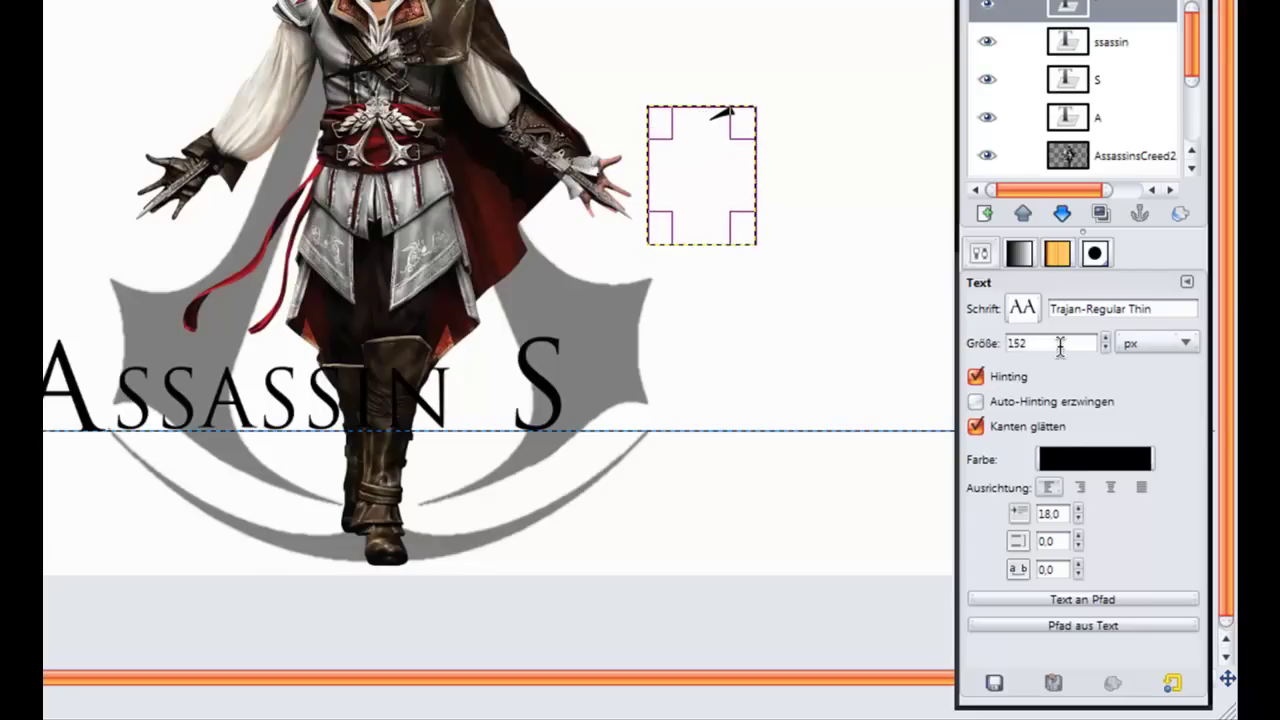
pyautogui.click(704, 164)
pyautogui.moveTo(704, 164)
pyautogui.mouseDown()
pyautogui.moveTo(497, 367)
pyautogui.moveTo(492, 399)
pyautogui.mouseUp()
pyautogui.moveTo(486, 443); pyautogui.dragTo(502, 400)
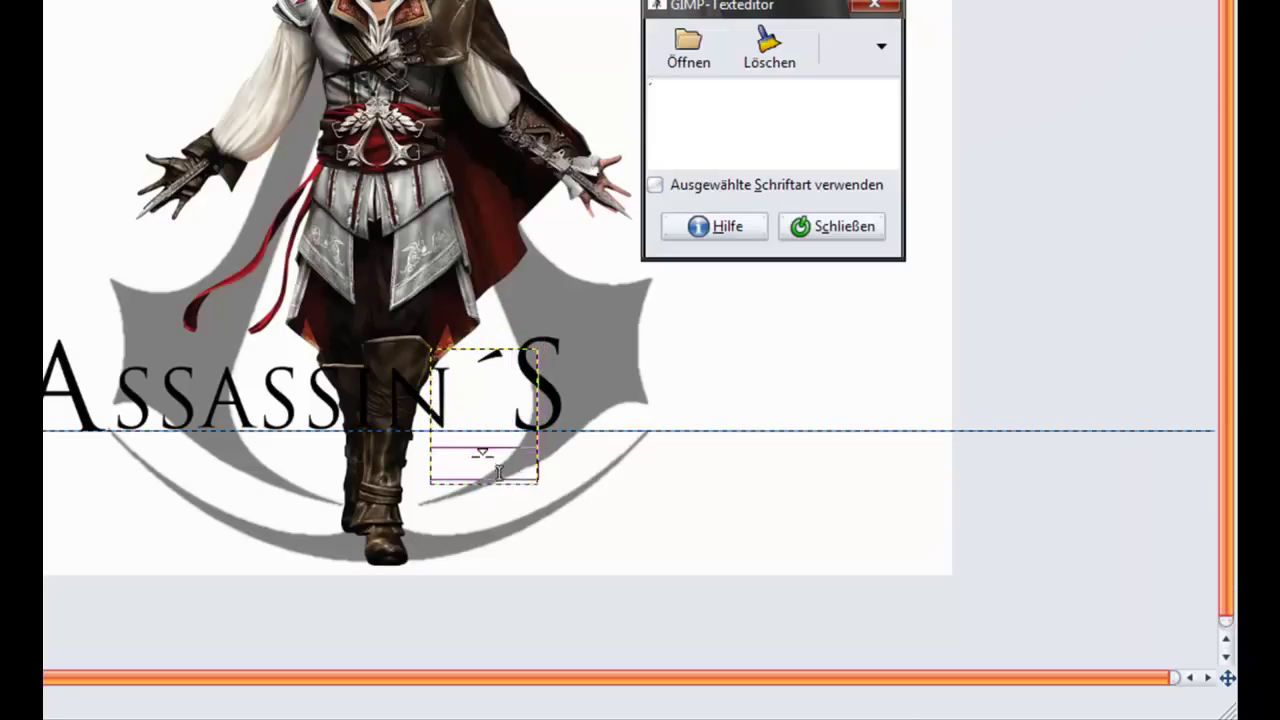
pyautogui.click(490, 378)
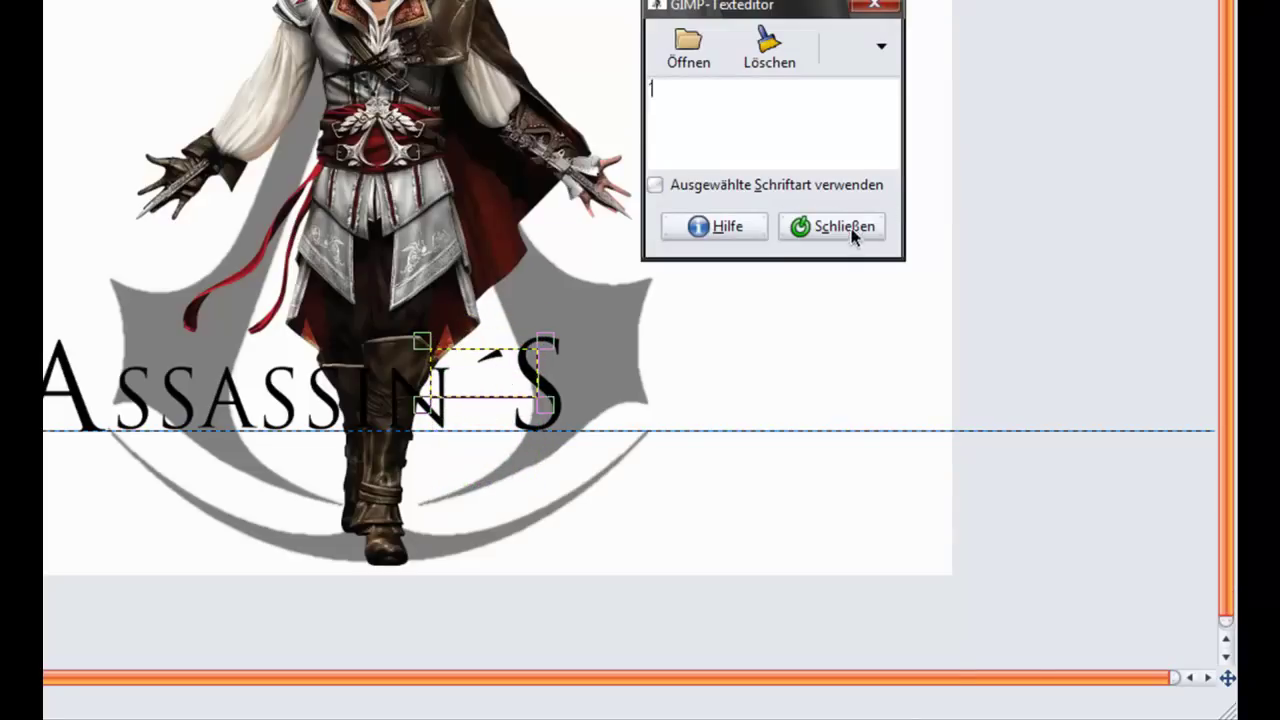
pyautogui.click(852, 231)
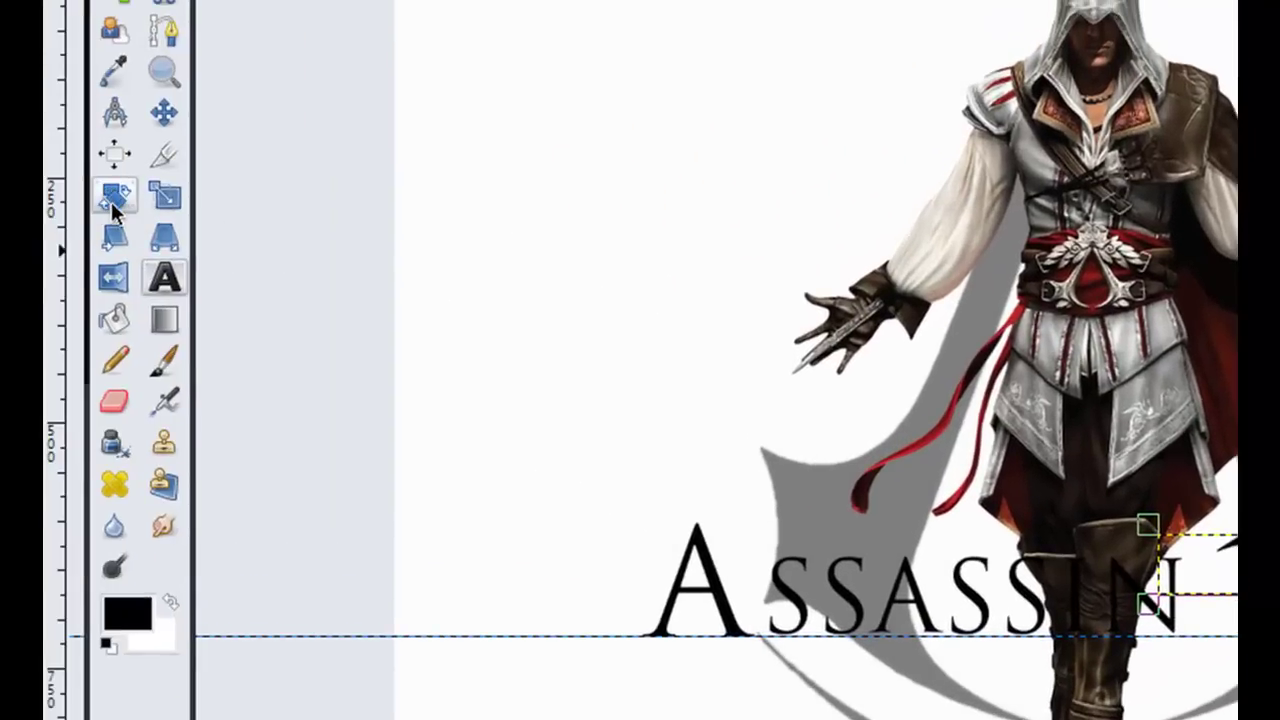
# Rotate the apostrophe about 30° and nudge it into place before the S.
pyautogui.click(113, 197)
pyautogui.click(595, 280)
pyautogui.moveTo(590, 275)
pyautogui.mouseDown()
pyautogui.moveTo(605, 378)
pyautogui.moveTo(589, 360)
pyautogui.mouseUp()
pyautogui.click(307, 186)
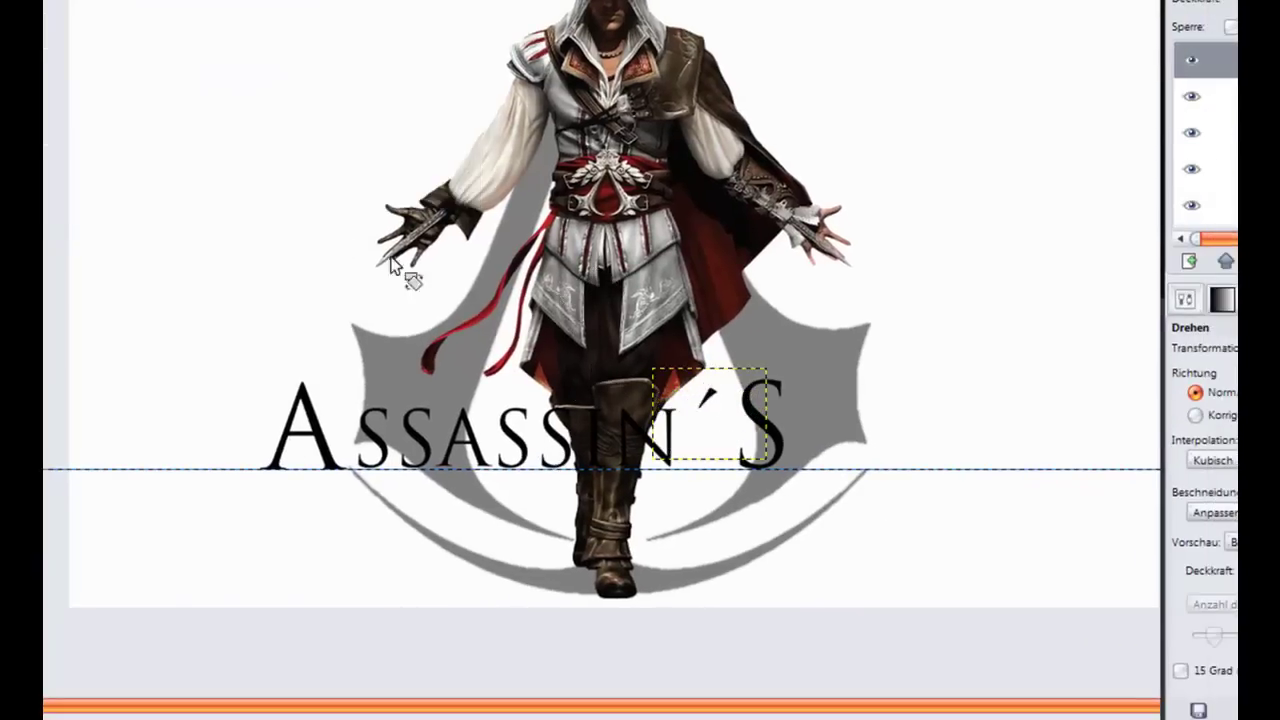
pyautogui.press('m')
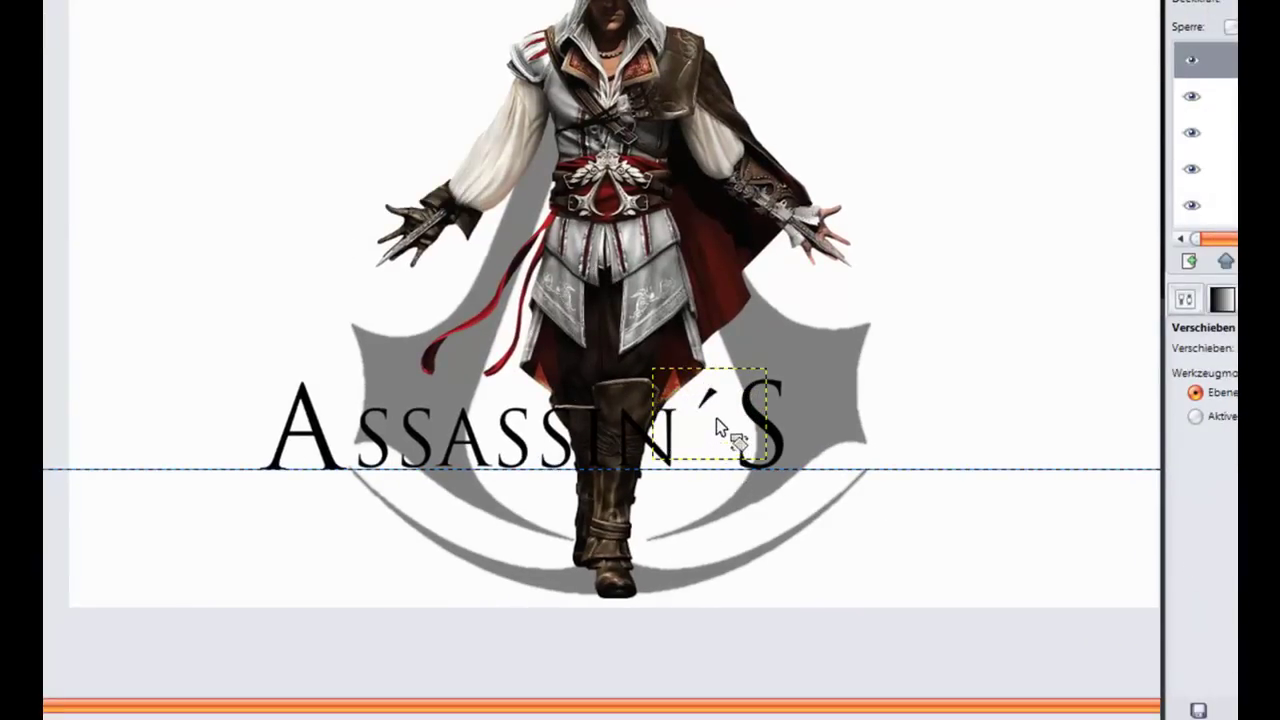
pyautogui.moveTo(709, 400)
pyautogui.mouseDown()
pyautogui.moveTo(717, 409)
pyautogui.moveTo(700, 388)
pyautogui.mouseUp()
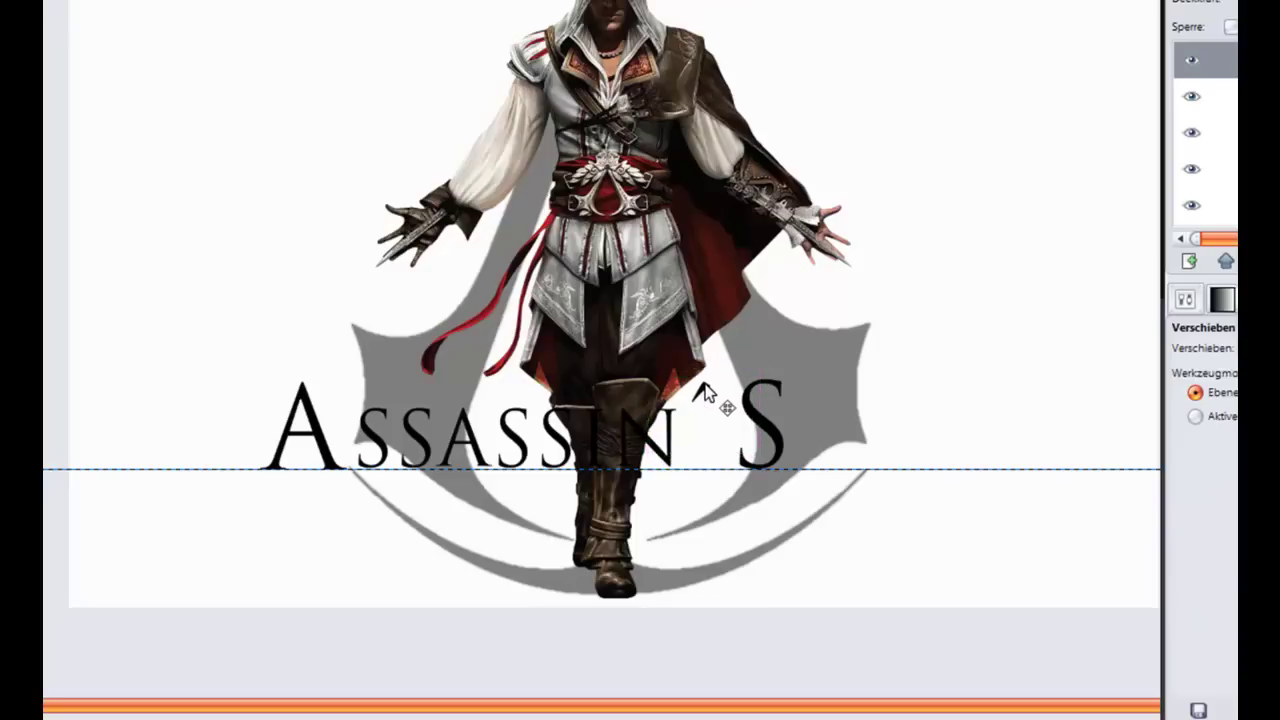
# Shift the S left and the A slightly right toward the apostrophe.
pyautogui.click(781, 437)
pyautogui.moveTo(781, 437); pyautogui.dragTo(758, 437)
pyautogui.click(312, 492)
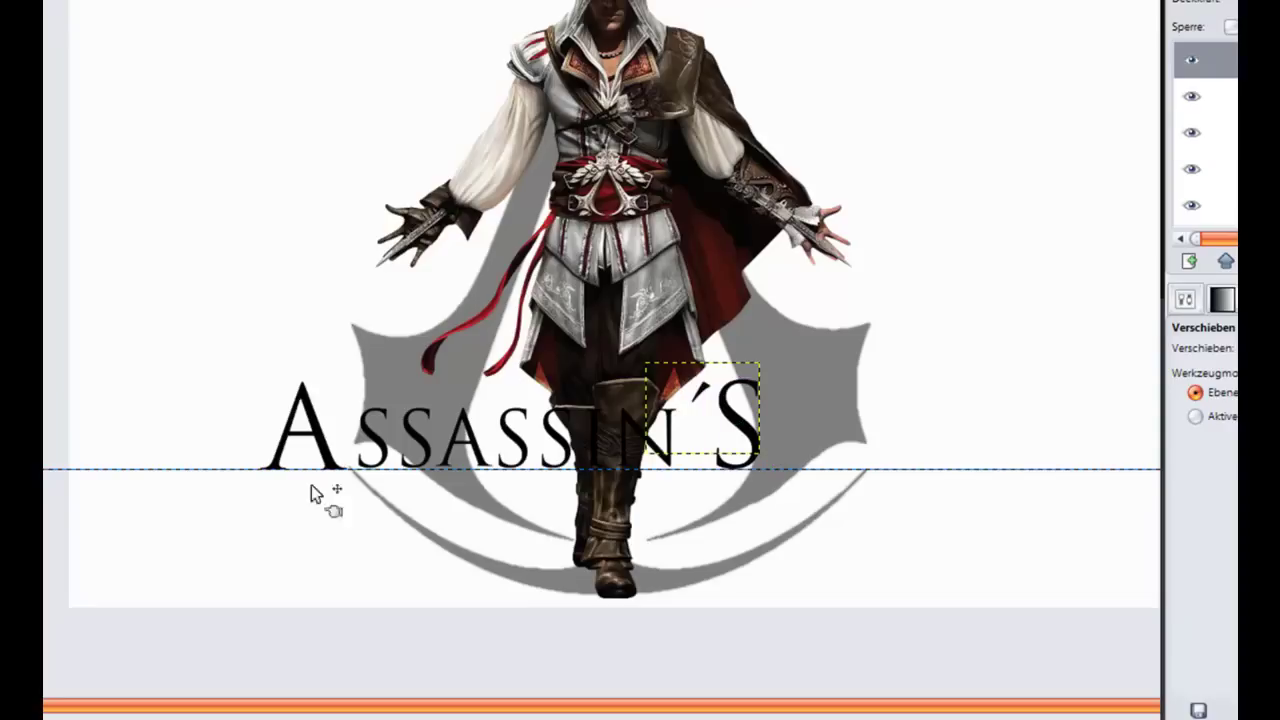
pyautogui.moveTo(321, 450); pyautogui.dragTo(335, 450)
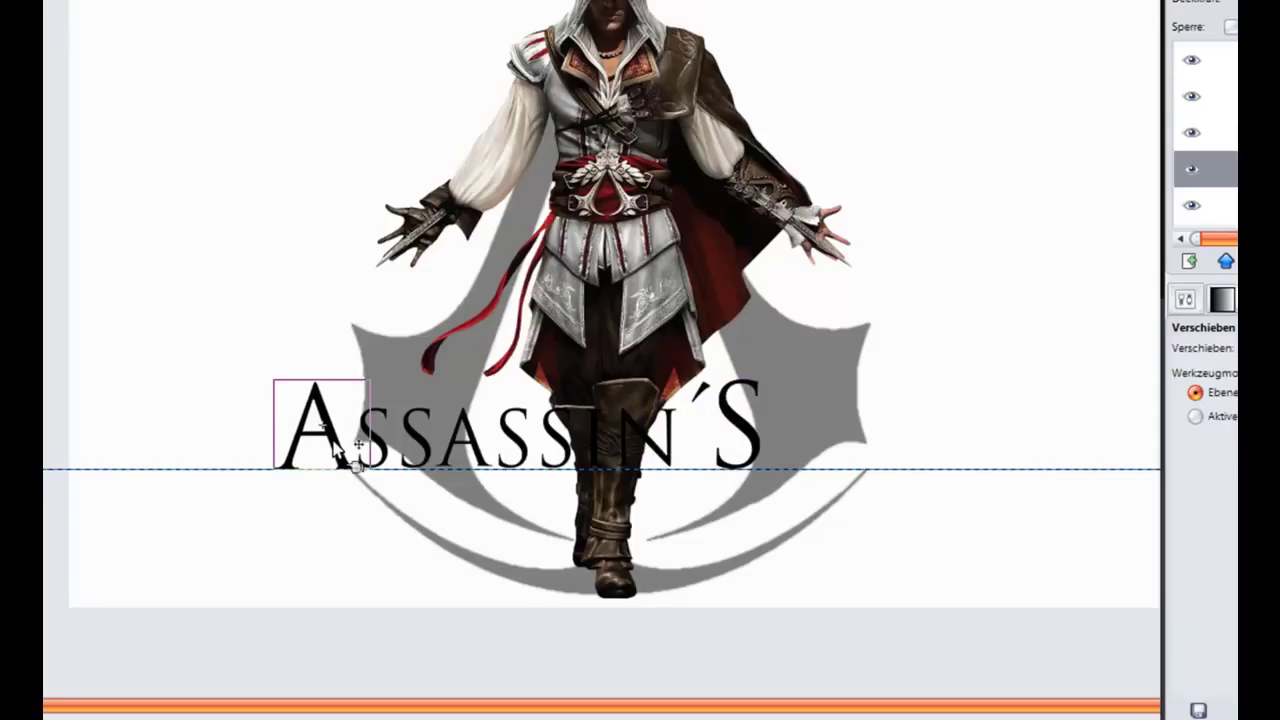
# Re-tilt the apostrophe about 16°, nudge it up-left, and start a text box below.
pyautogui.click(335, 450)
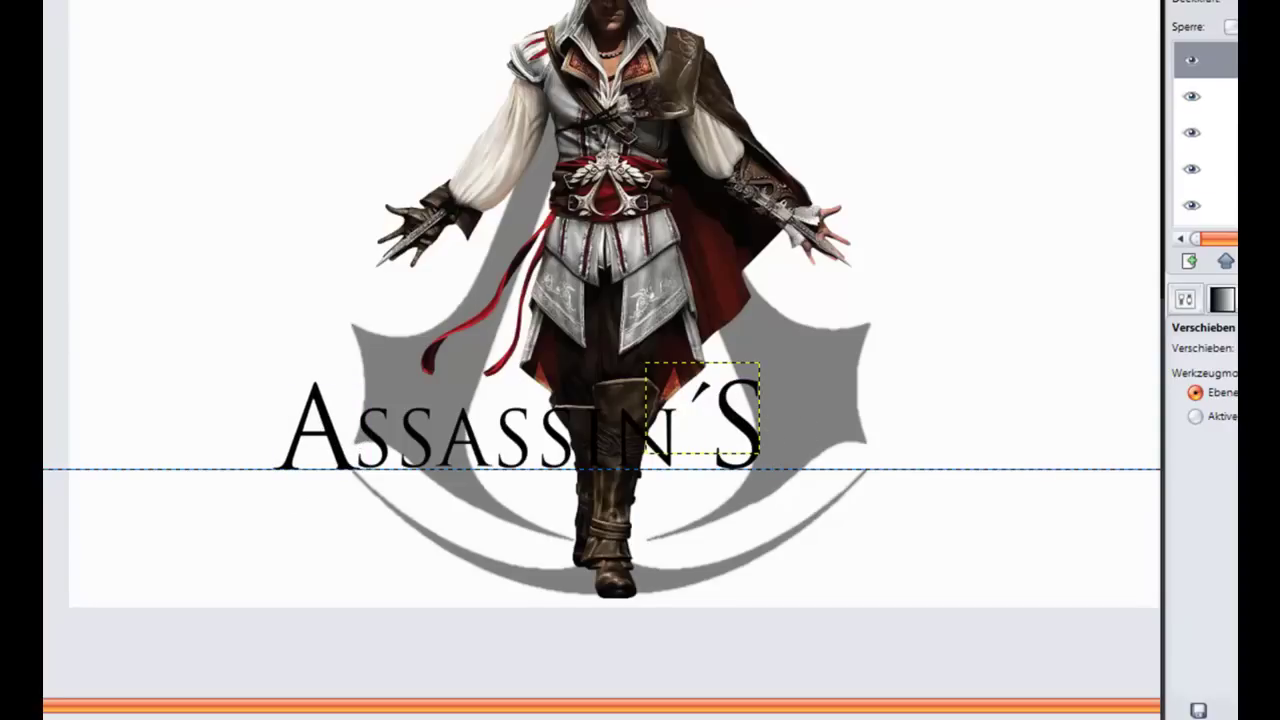
pyautogui.hotkey('shift', 'r')
pyautogui.moveTo(225, 357)
pyautogui.mouseDown()
pyautogui.moveTo(200, 263)
pyautogui.moveTo(199, 399)
pyautogui.mouseUp()
pyautogui.click(268, 184)
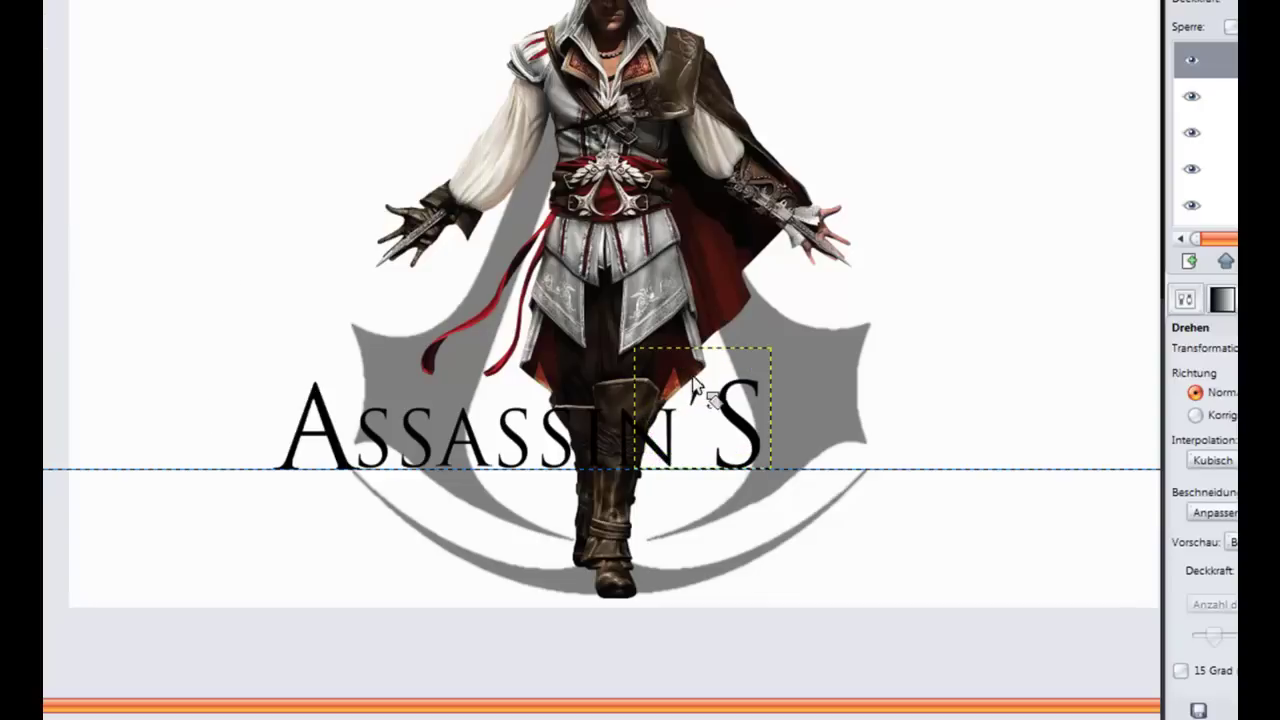
pyautogui.press('m')
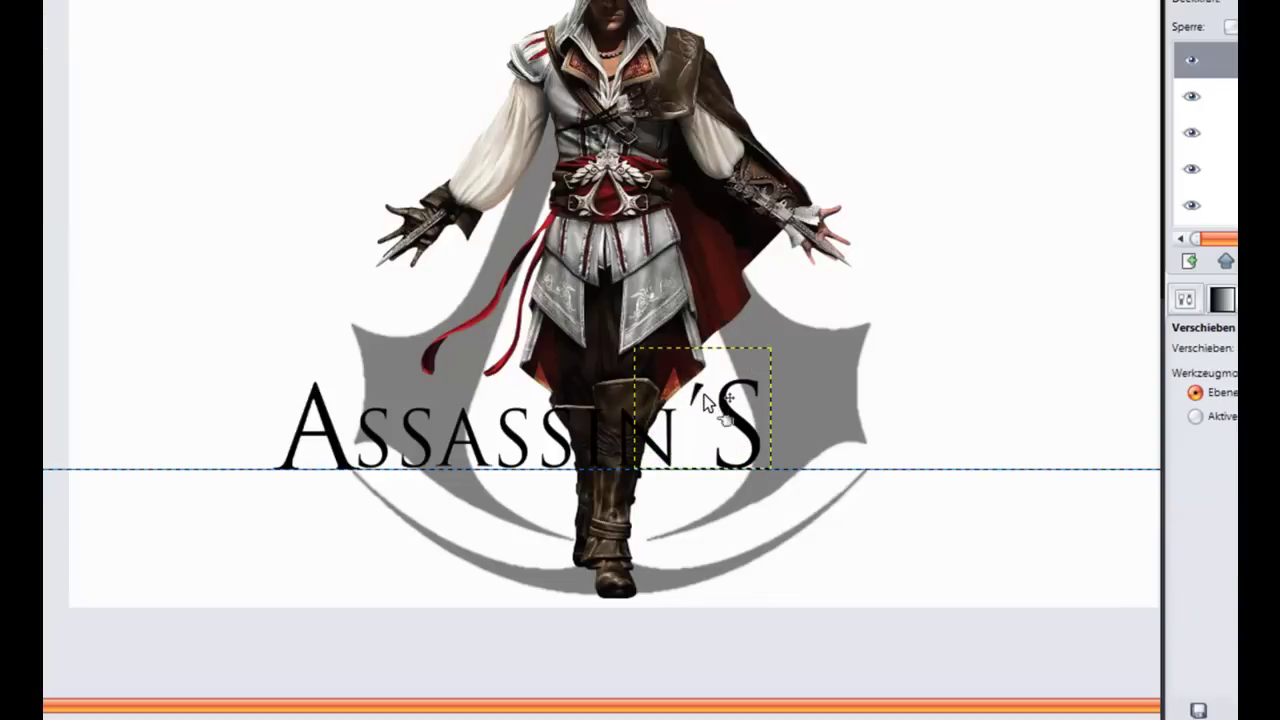
pyautogui.moveTo(706, 404); pyautogui.dragTo(696, 388)
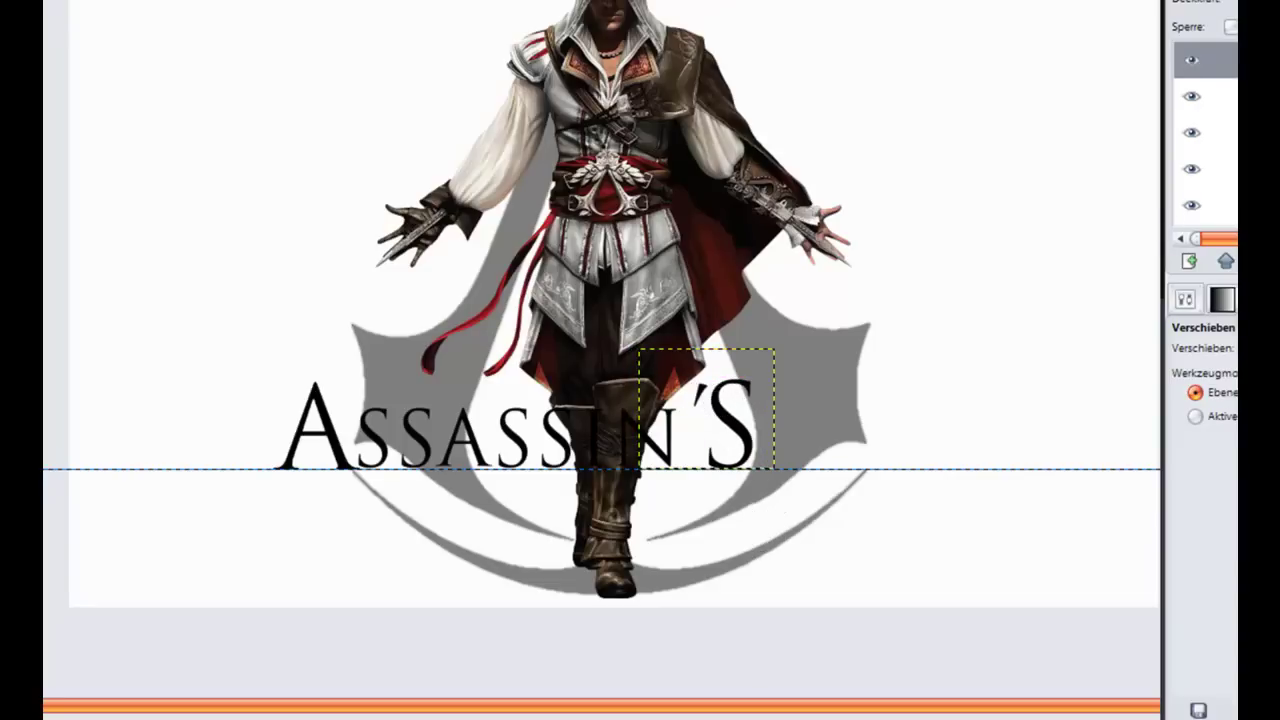
pyautogui.press('t')
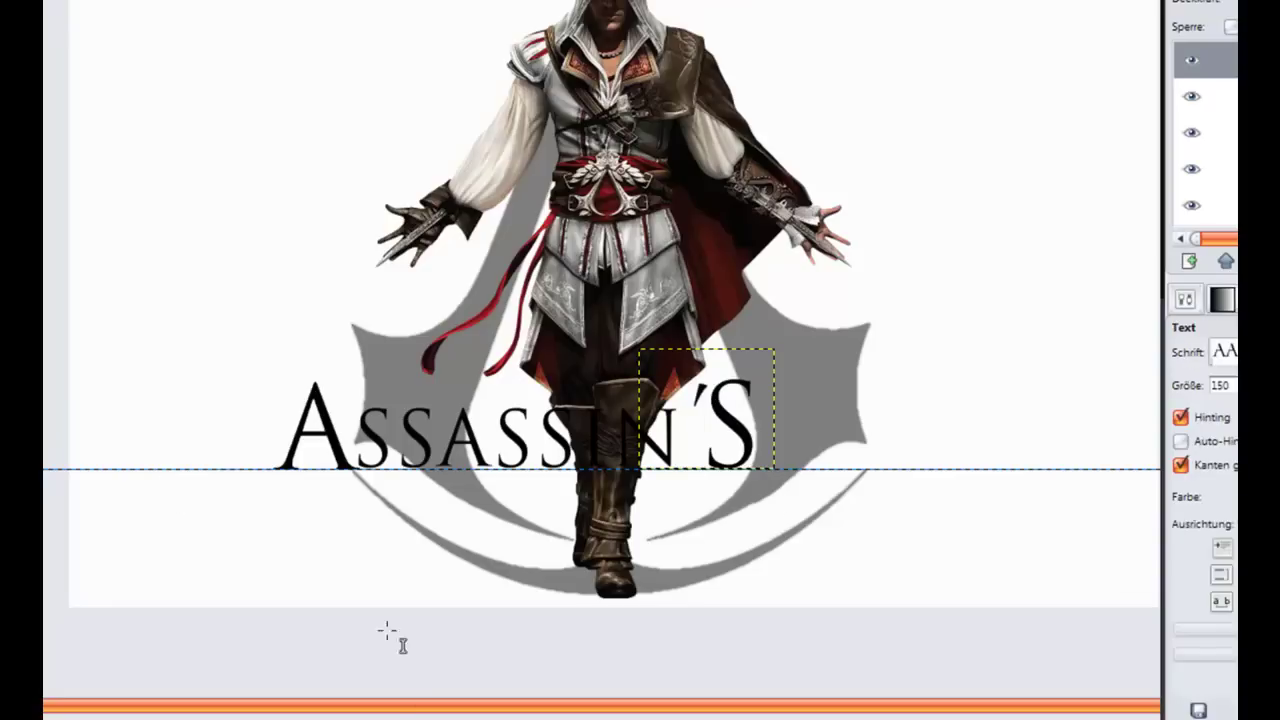
pyautogui.click(393, 548)
# Type 'Creed' in the new text box below ASSASSIN'S.
pyautogui.write('Cr')
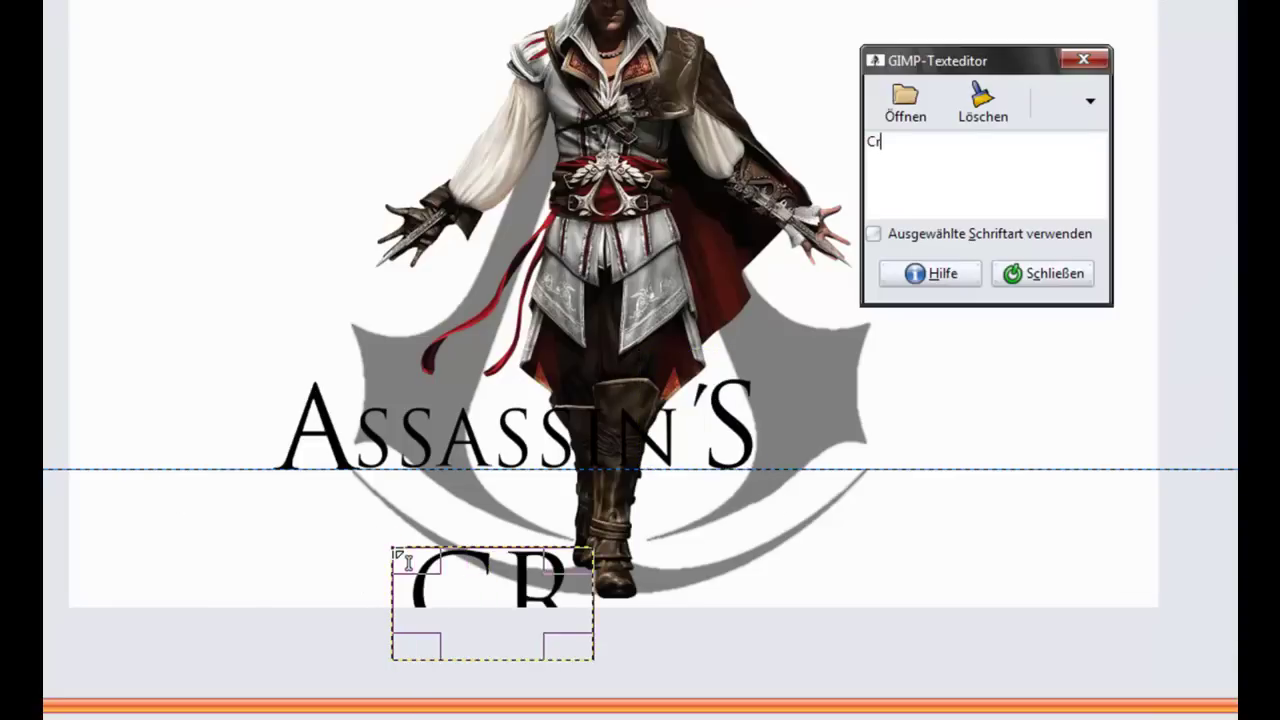
pyautogui.write('eed')
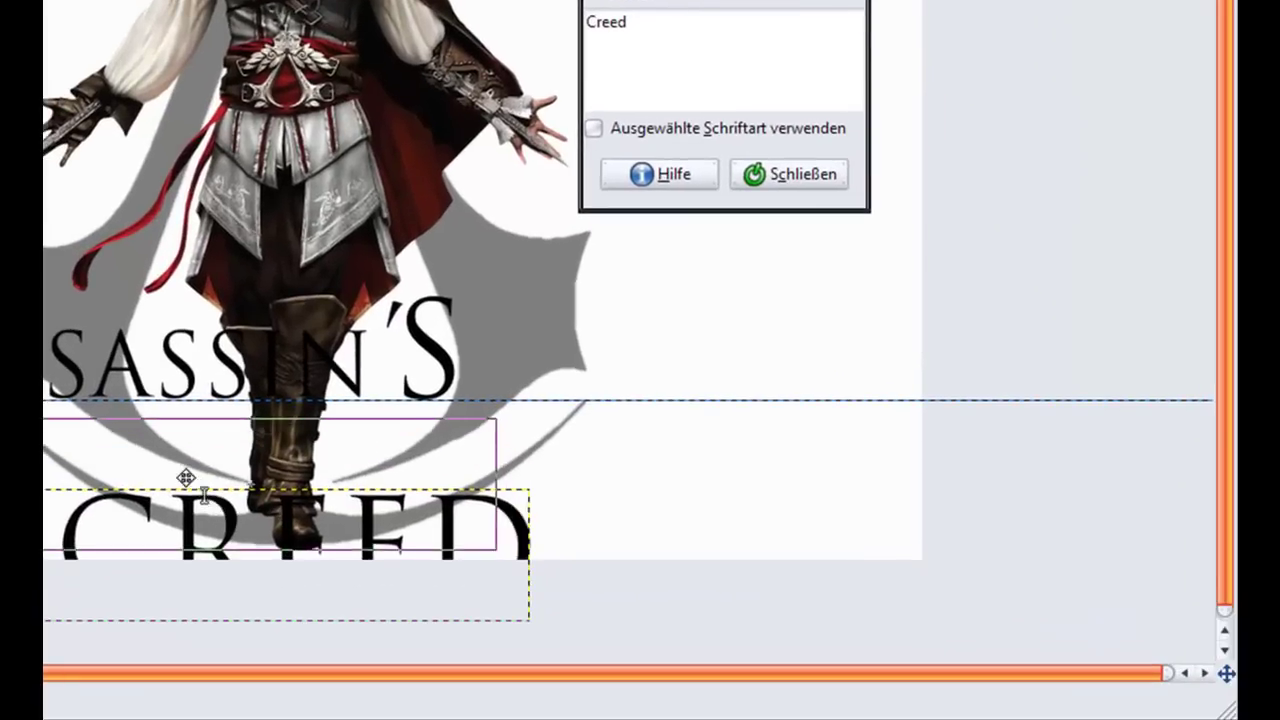
pyautogui.moveTo(566, 621); pyautogui.dragTo(140, 458)
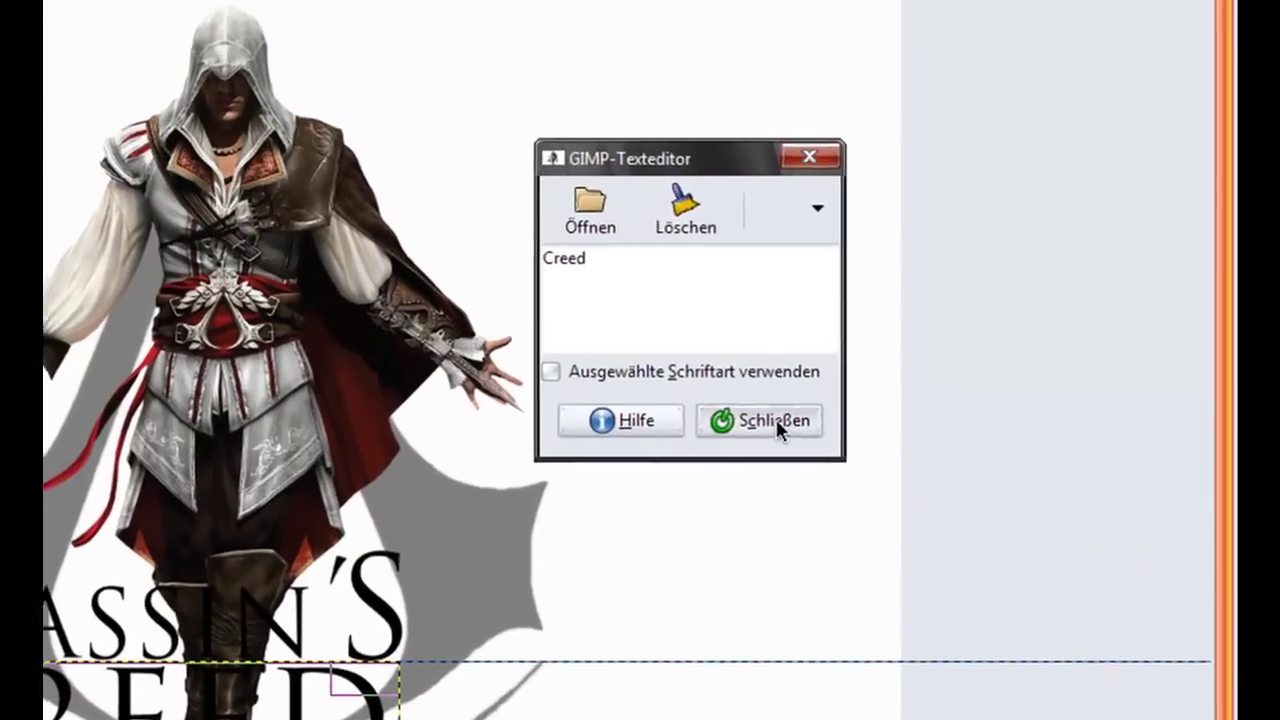
pyautogui.click(775, 293)
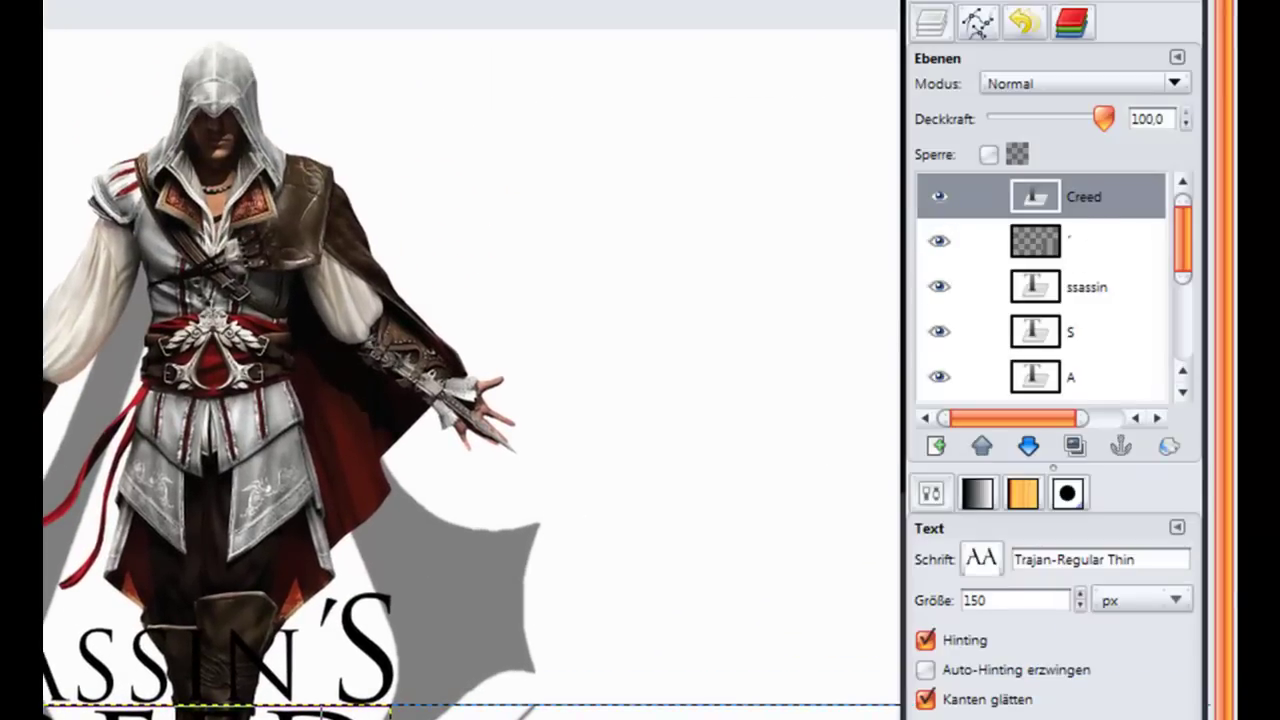
# Merge the apostrophe, ssassin and S layers down into the A layer and rename it.
pyautogui.click(1087, 250)
pyautogui.rightClick(1086, 245)
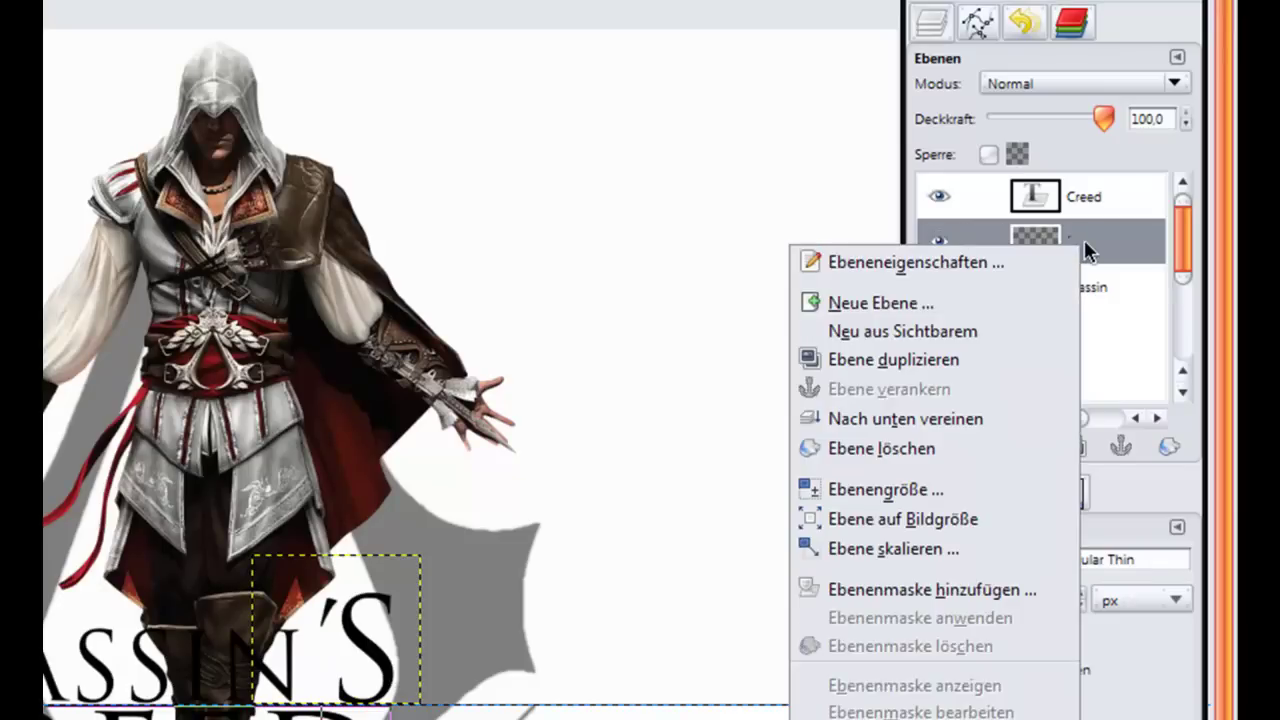
pyautogui.click(994, 418)
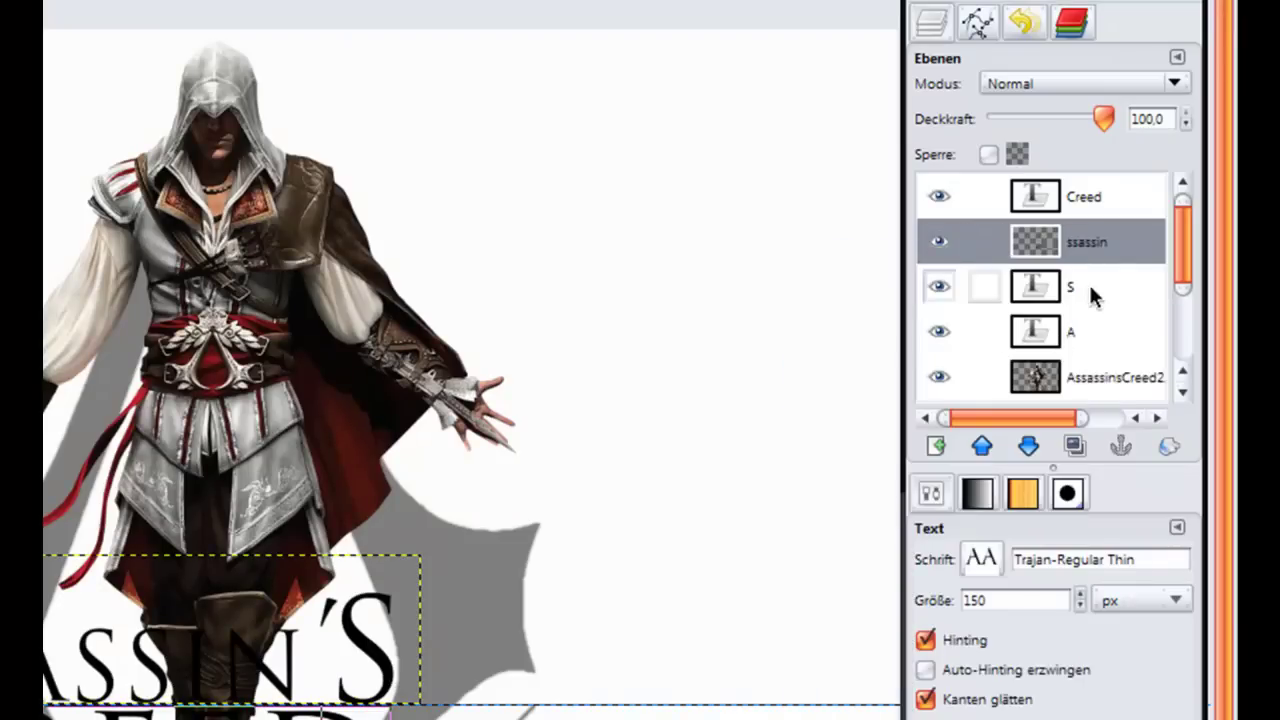
pyautogui.rightClick(1088, 243)
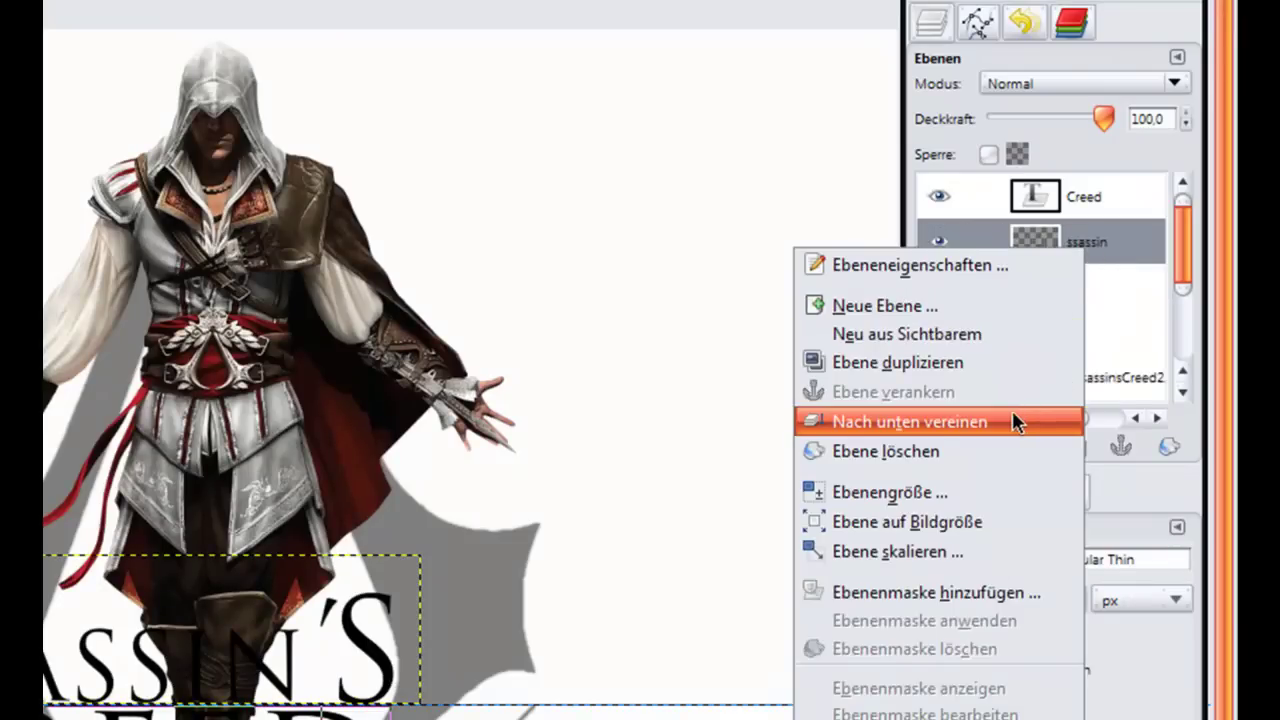
pyautogui.click(1005, 421)
pyautogui.rightClick(1078, 246)
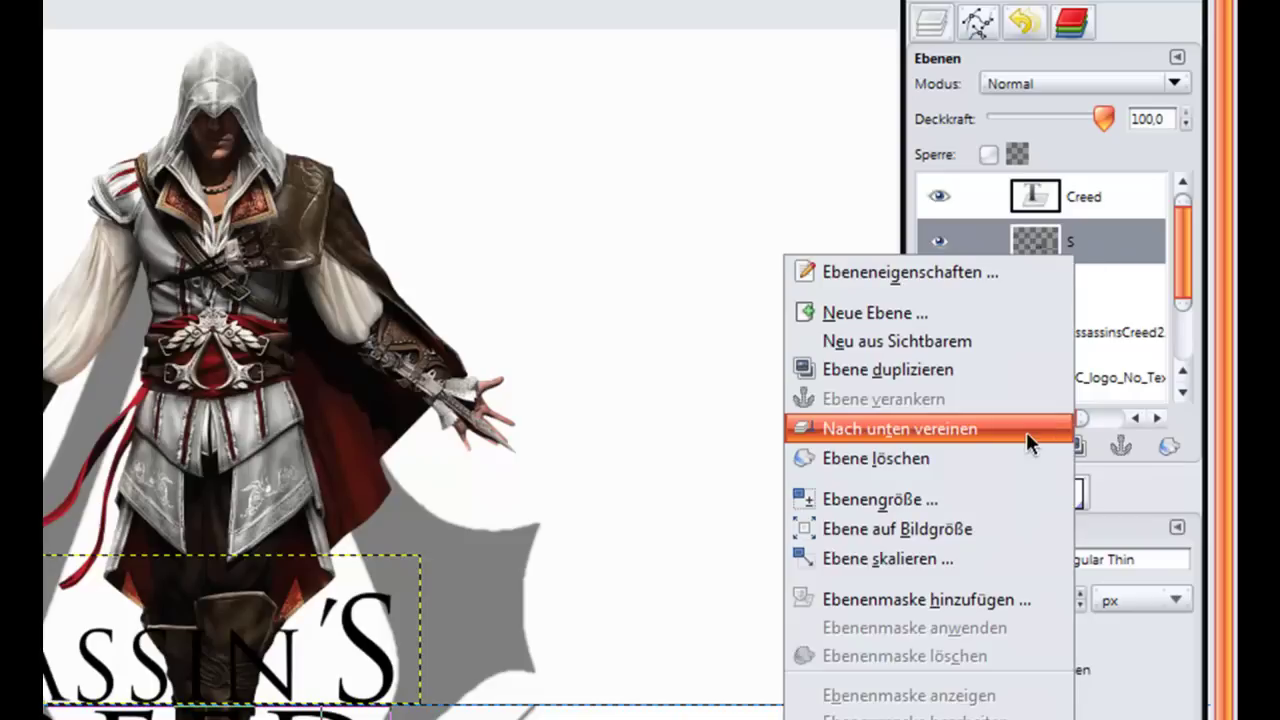
pyautogui.click(1030, 430)
pyautogui.doubleClick(1068, 240)
pyautogui.write('a')
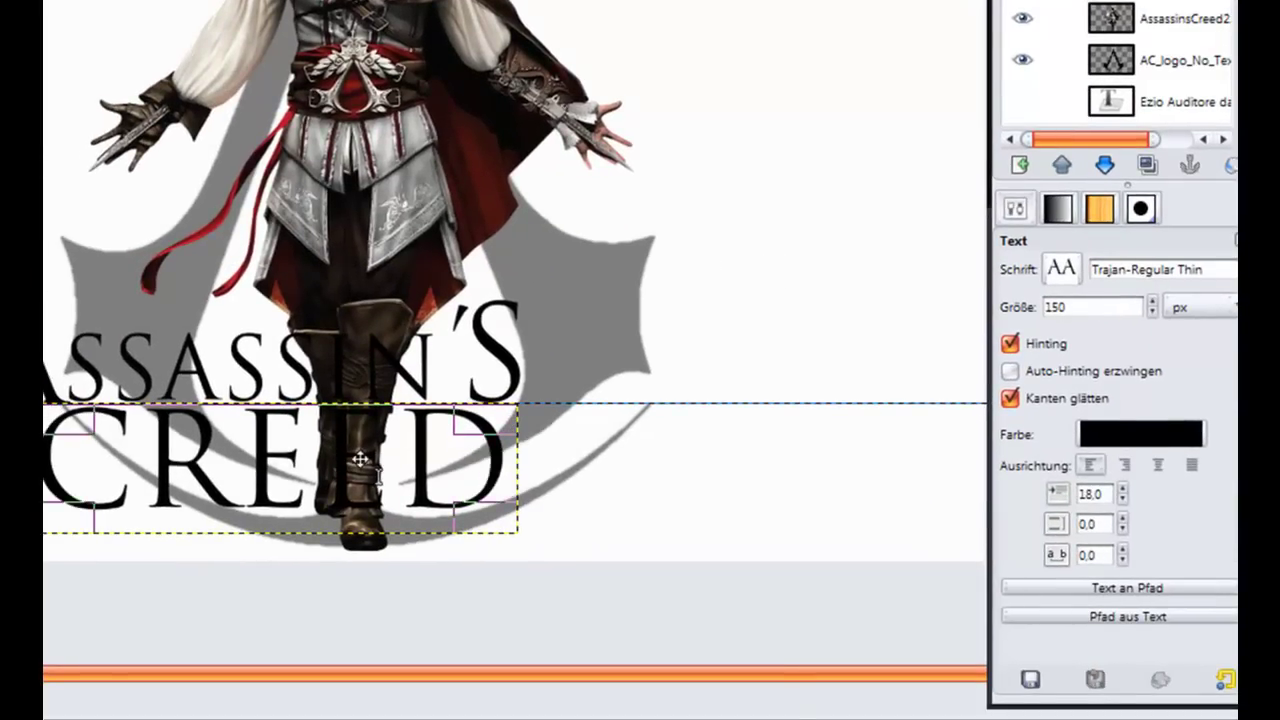
# Set the CREED text size to 95 px.
pyautogui.click(390, 447)
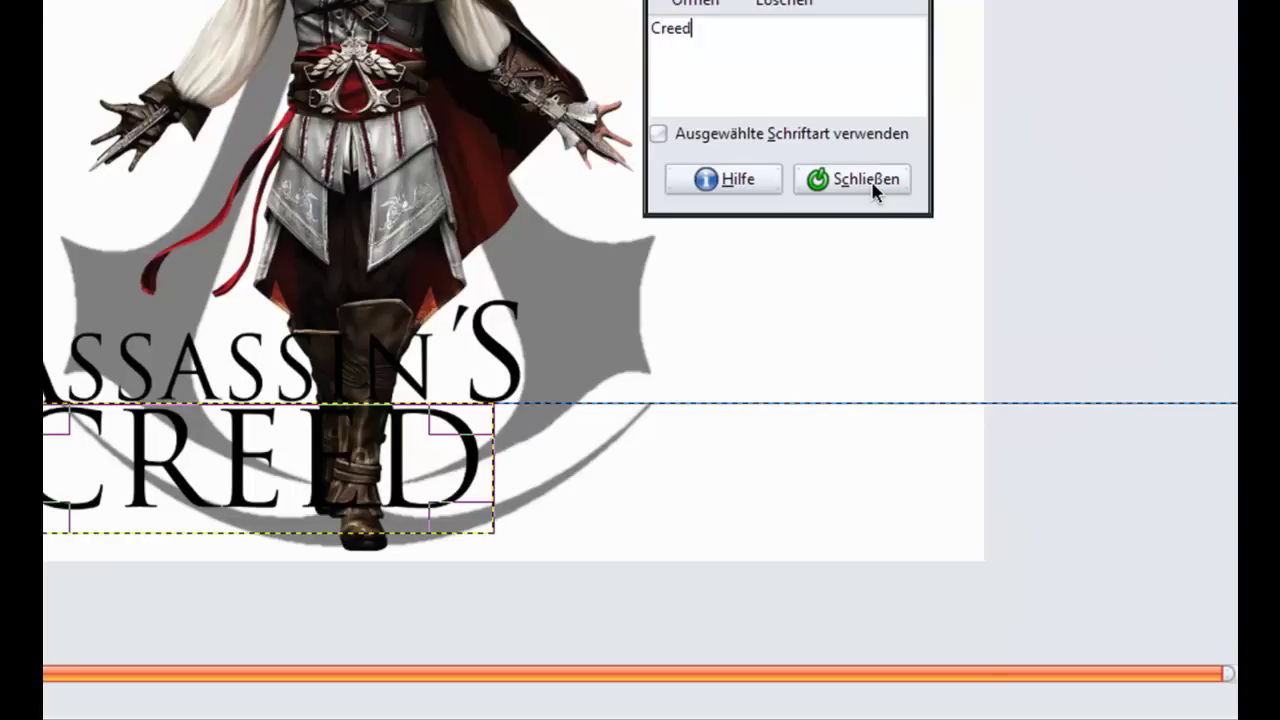
pyautogui.click(866, 180)
pyautogui.tripleClick(1103, 307)
pyautogui.write('144')
pyautogui.scroll(-17, 1103, 307)
pyautogui.scroll(-2, 1103, 307)
pyautogui.scroll(-2, 1103, 307)
pyautogui.scroll(-6, 1103, 307)
pyautogui.scroll(-4, 1103, 307)
pyautogui.scroll(-7, 1103, 307)
pyautogui.scroll(-4, 1103, 307)
pyautogui.scroll(-2, 1103, 307)
pyautogui.scroll(-1, 1103, 307)
pyautogui.scroll(1, 1103, 307)
pyautogui.scroll(-2, 1103, 307)
pyautogui.scroll(-1, 1103, 307)
pyautogui.scroll(-1, 1103, 307)
pyautogui.scroll(-1, 1103, 307)
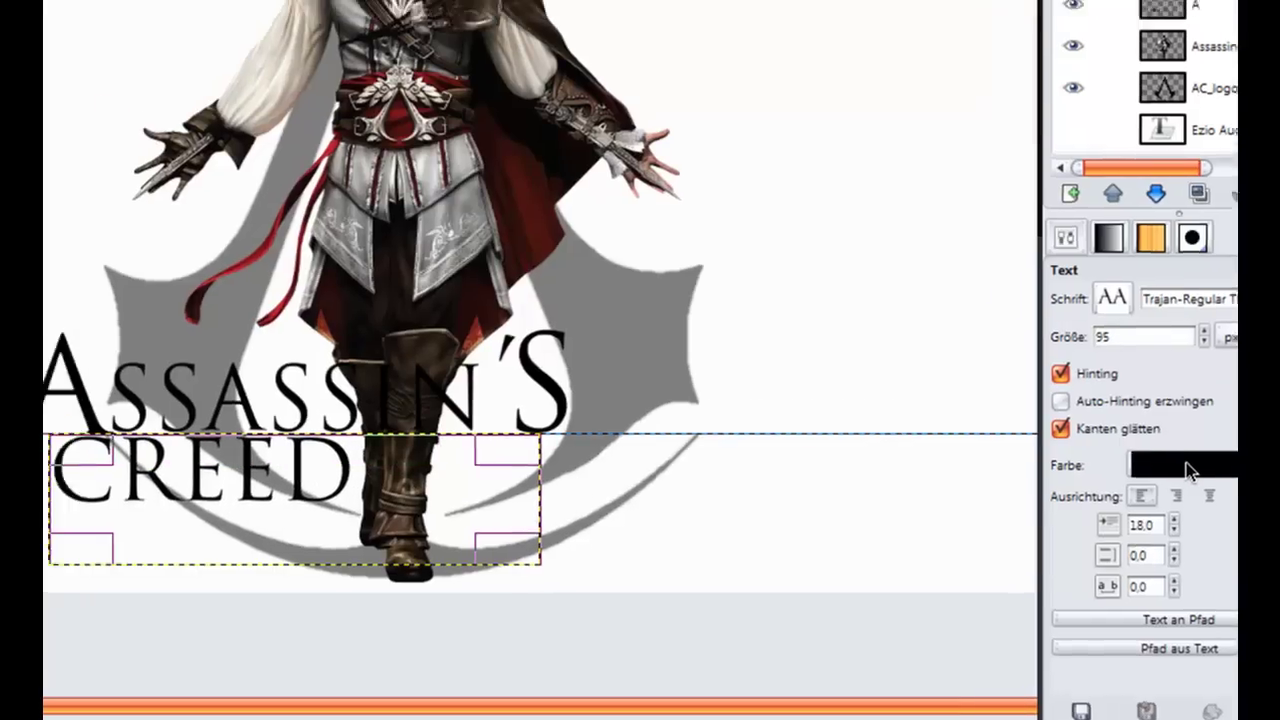
# Colour the CREED text dark red, 9d0000.
pyautogui.click(1137, 434)
pyautogui.moveTo(237, 188); pyautogui.dragTo(208, 102)
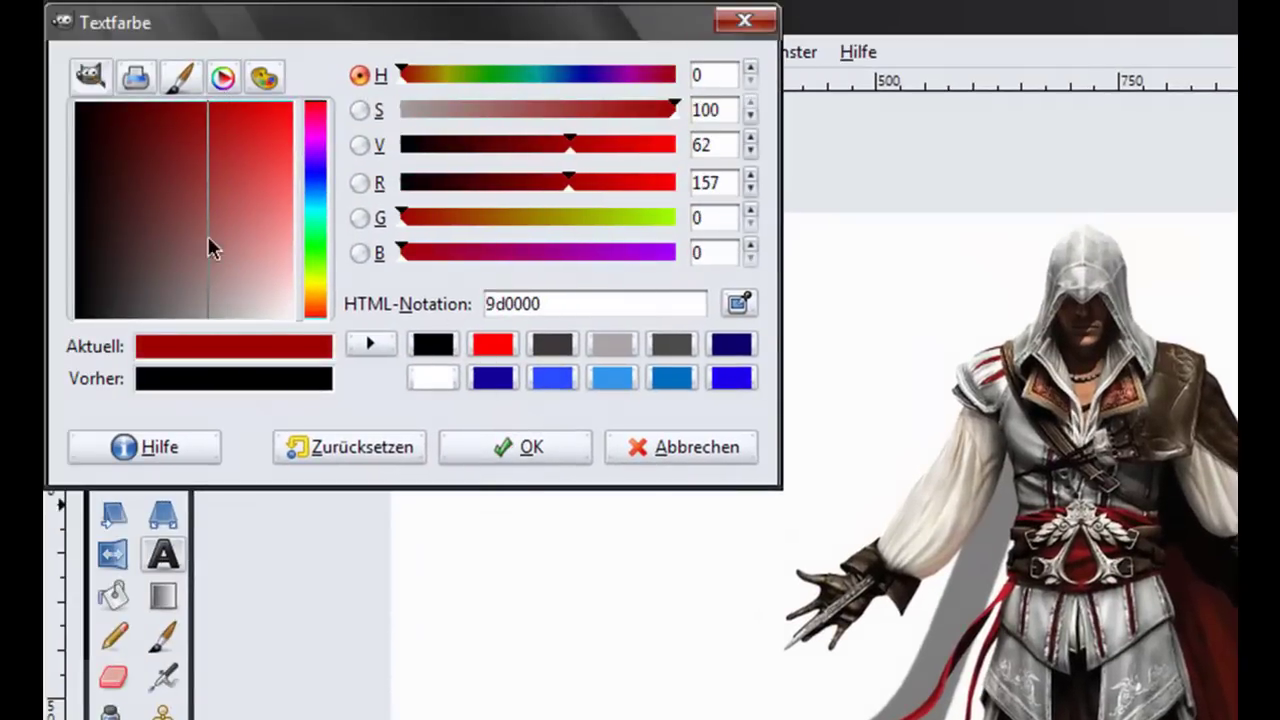
pyautogui.click(510, 446)
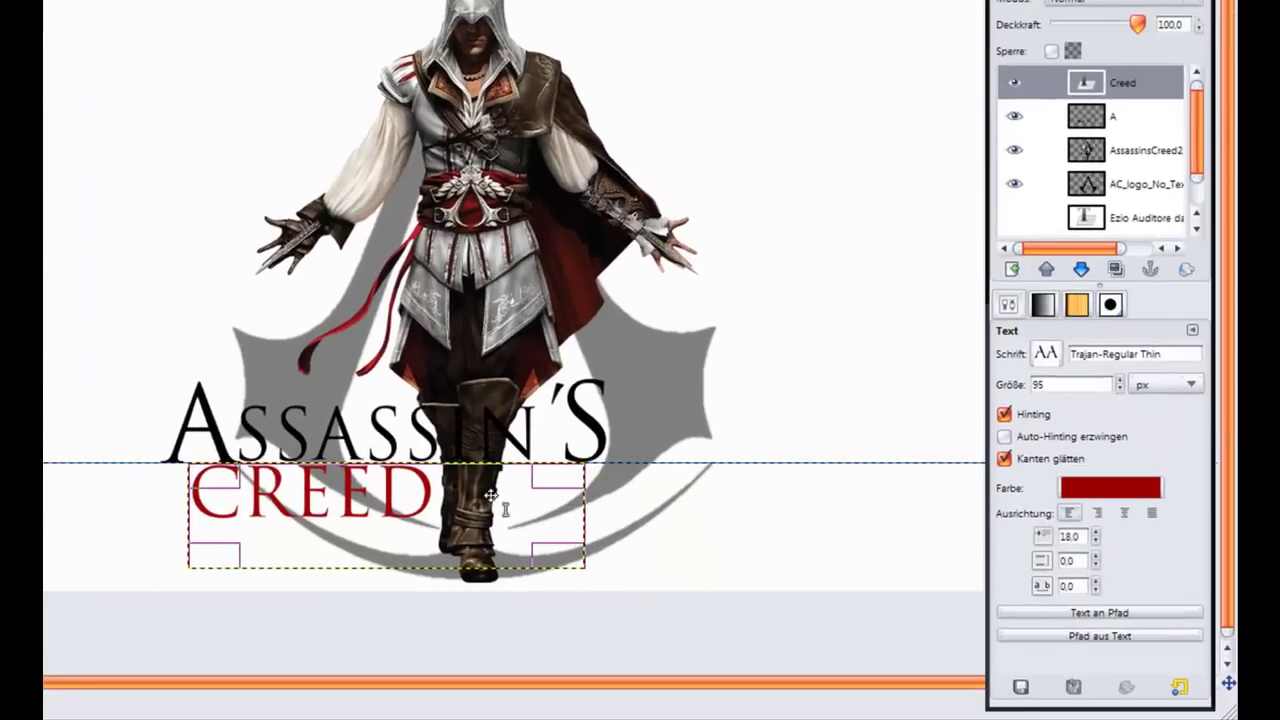
# Move CREED slightly lower and start a new text box to its right.
pyautogui.click(426, 511)
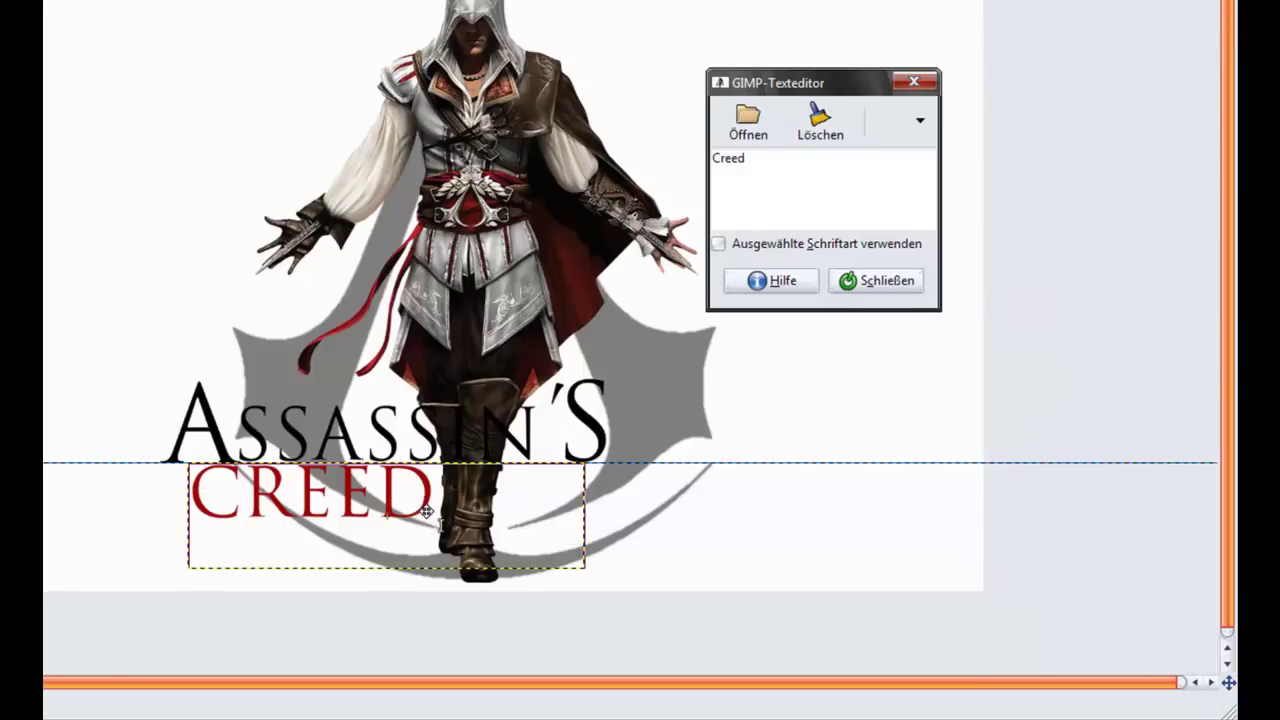
pyautogui.moveTo(427, 511); pyautogui.dragTo(414, 510)
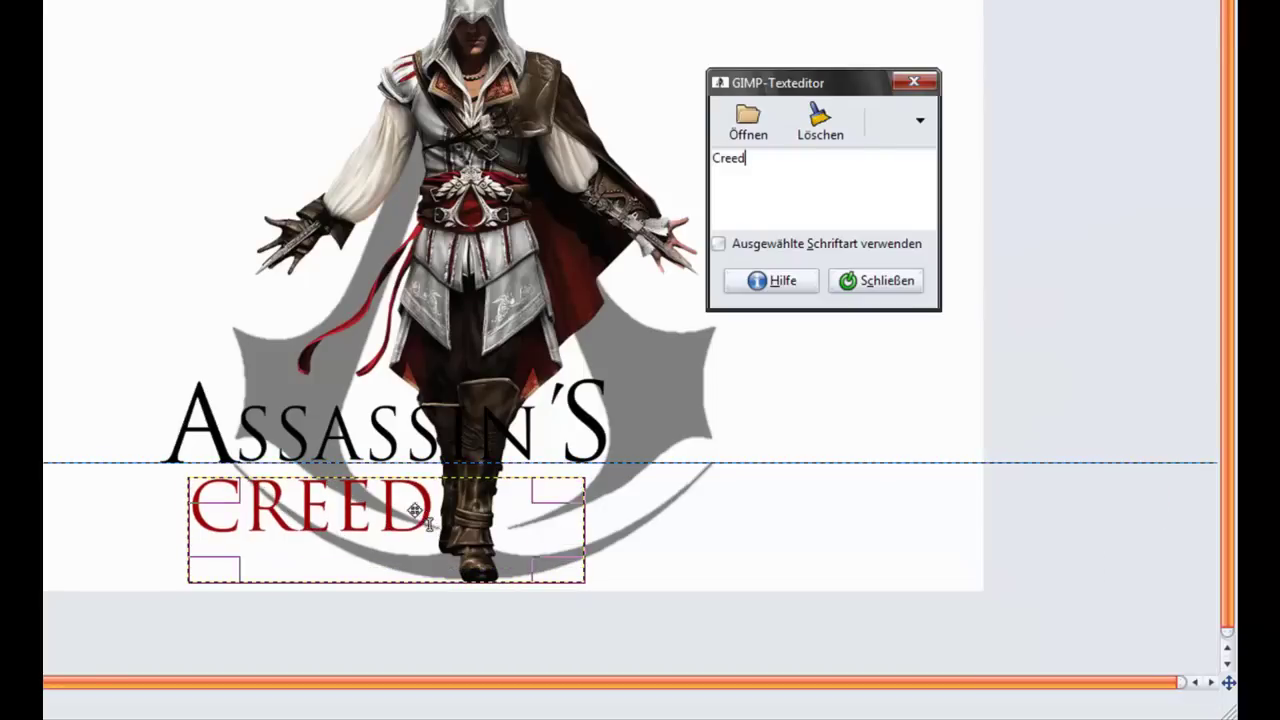
pyautogui.click(889, 280)
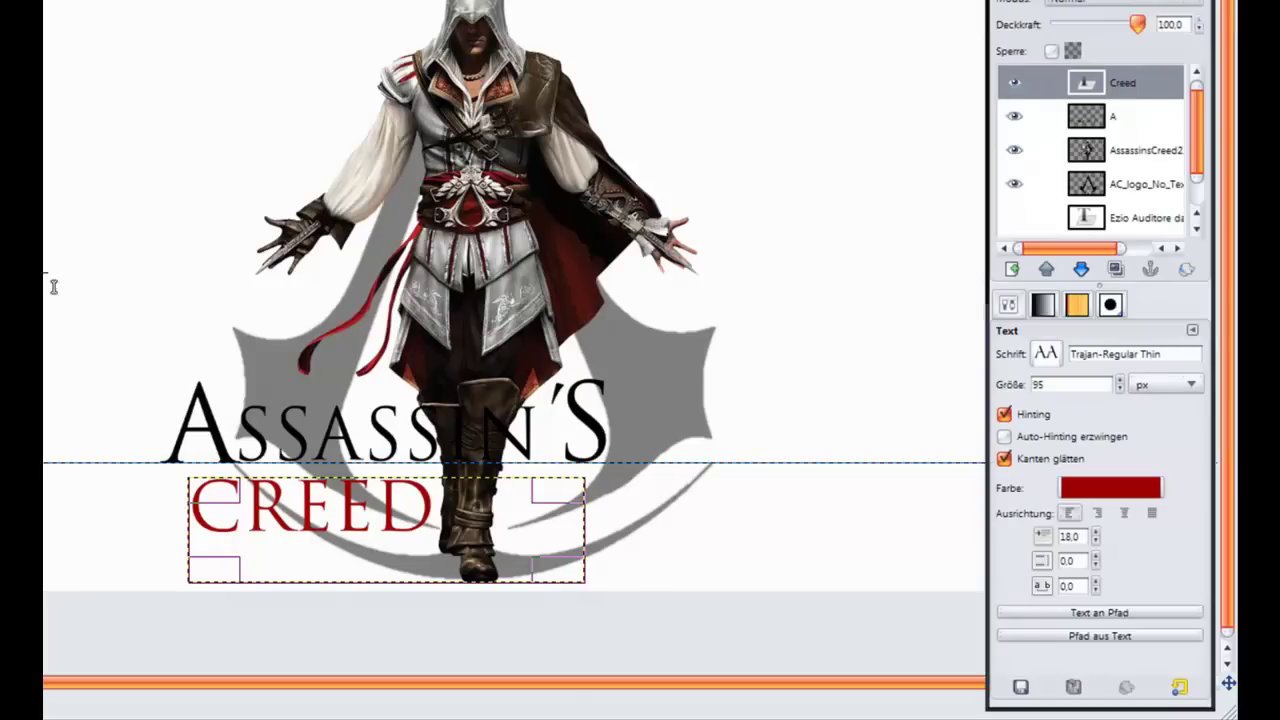
pyautogui.click(690, 511)
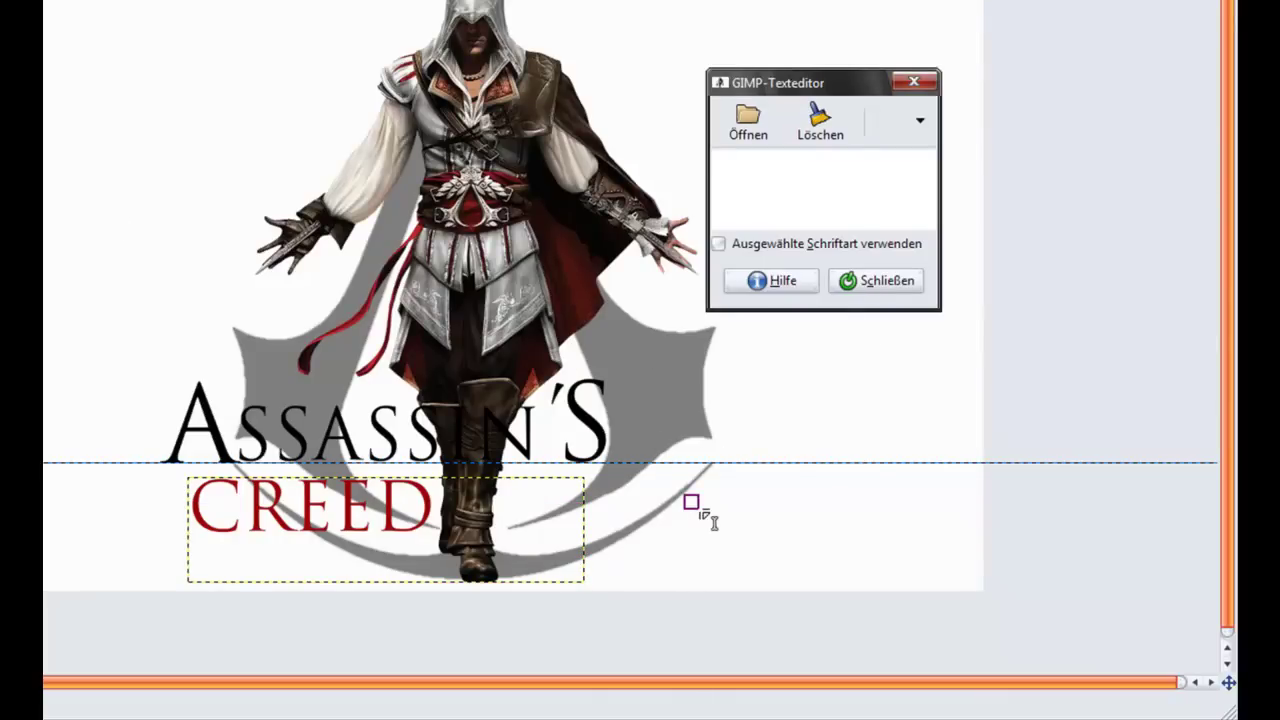
# Type 'II' and place it beside CREED.
pyautogui.write('II')
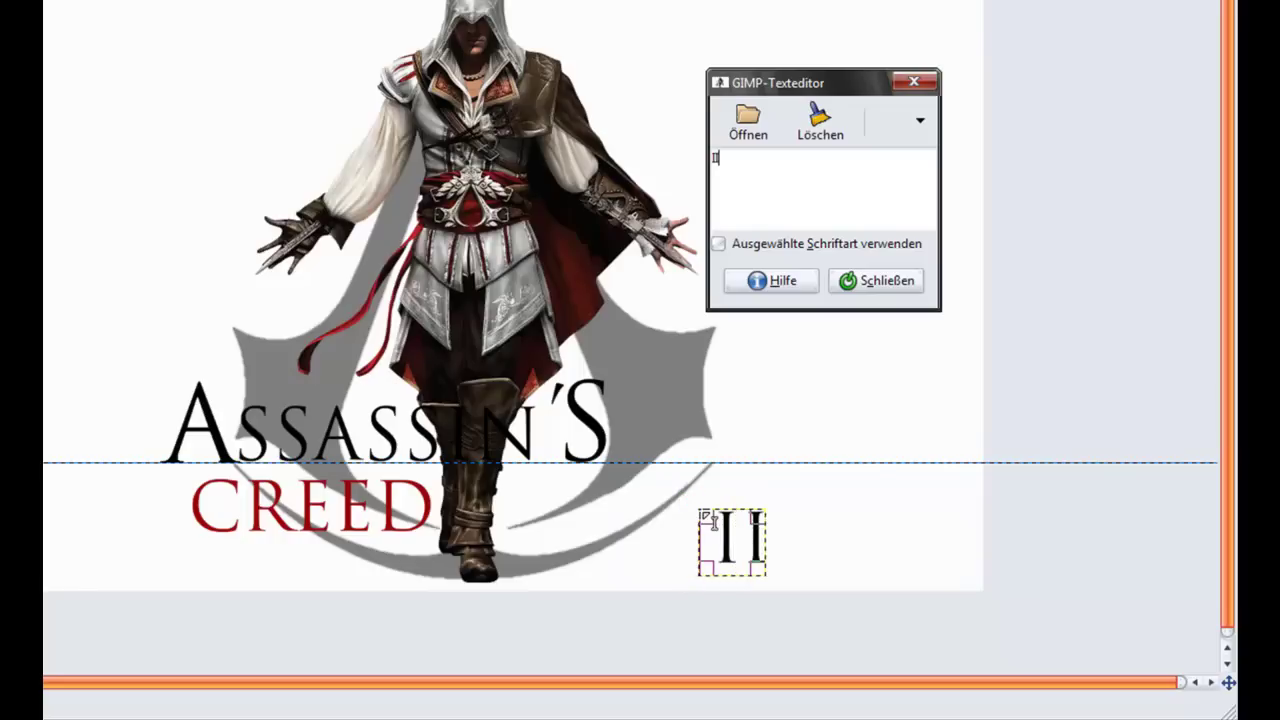
pyautogui.click(921, 277)
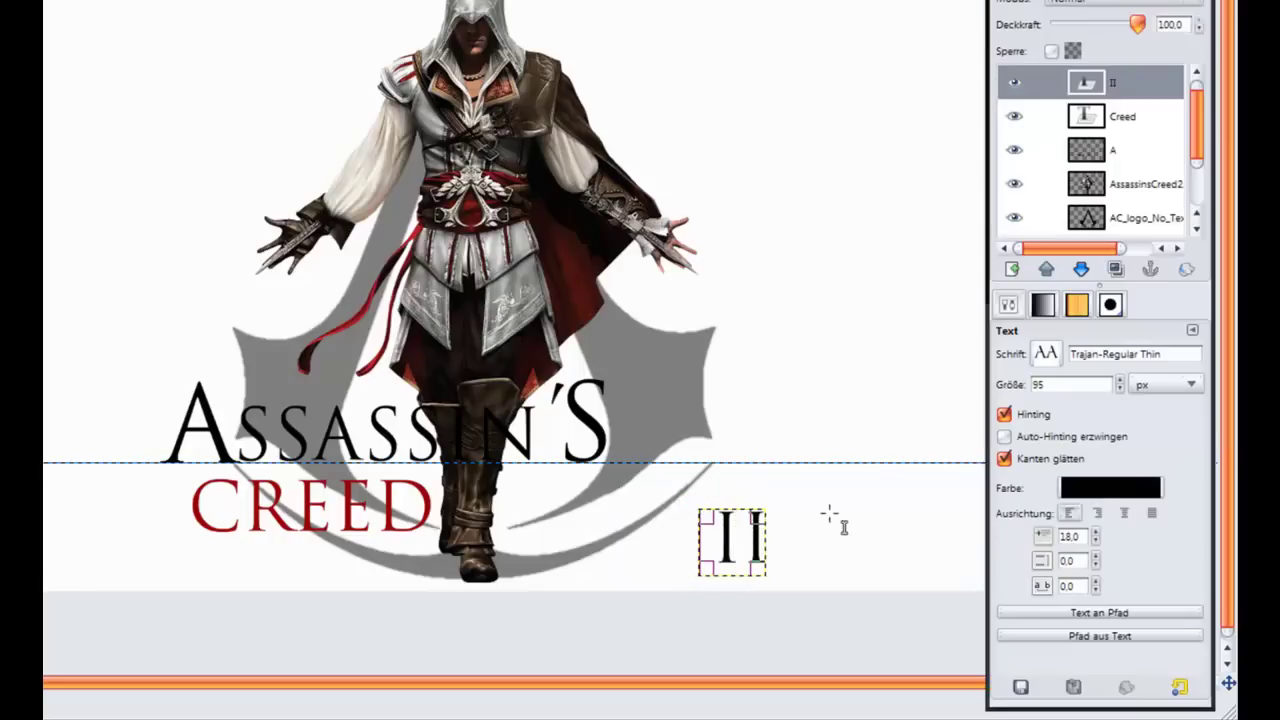
pyautogui.click(728, 528)
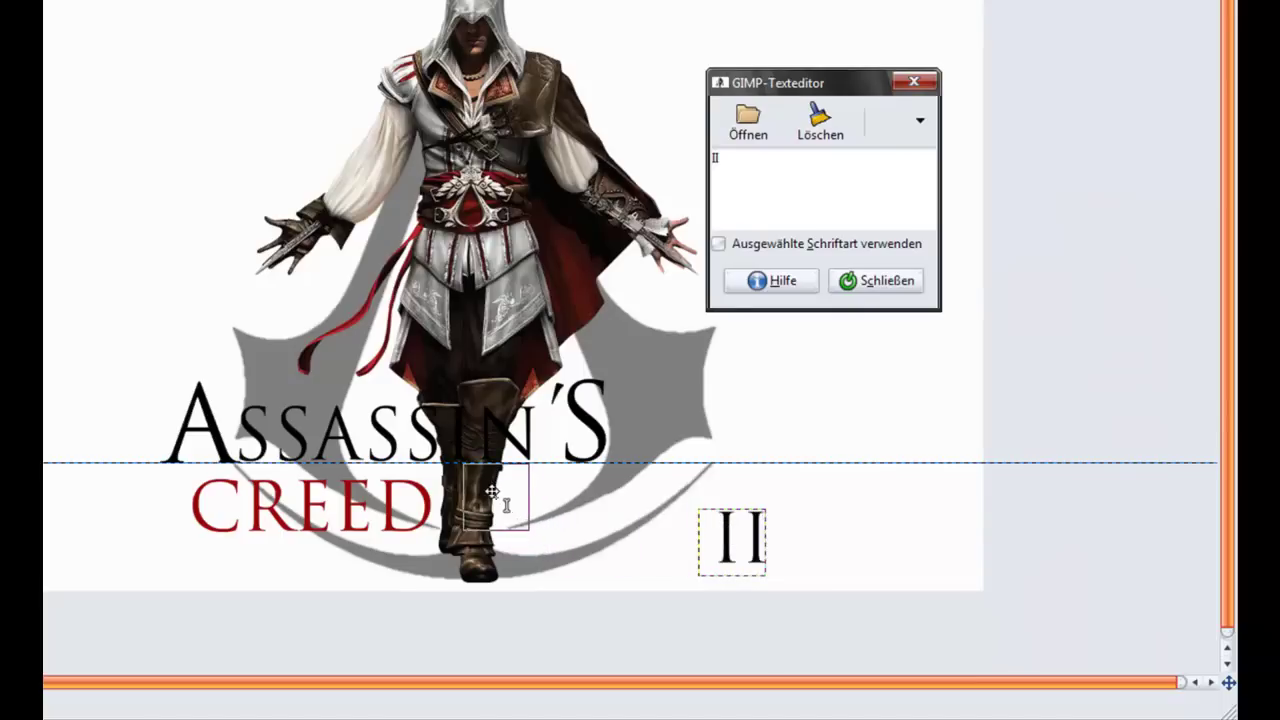
pyautogui.moveTo(486, 496); pyautogui.dragTo(486, 496)
pyautogui.click(872, 283)
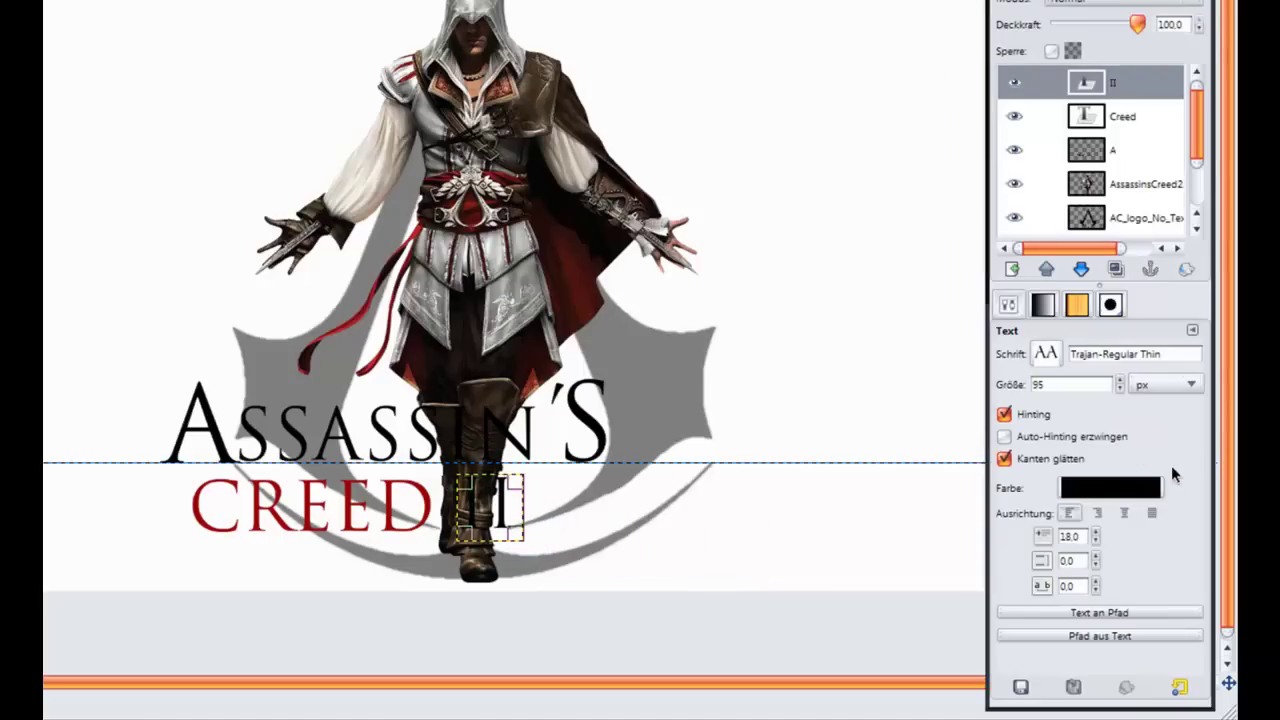
# Enlarge the II text box and set its size to 140 px.
pyautogui.scroll(9, 1060, 383)
pyautogui.scroll(10, 1061, 383)
pyautogui.scroll(13, 1063, 383)
pyautogui.scroll(11, 1063, 383)
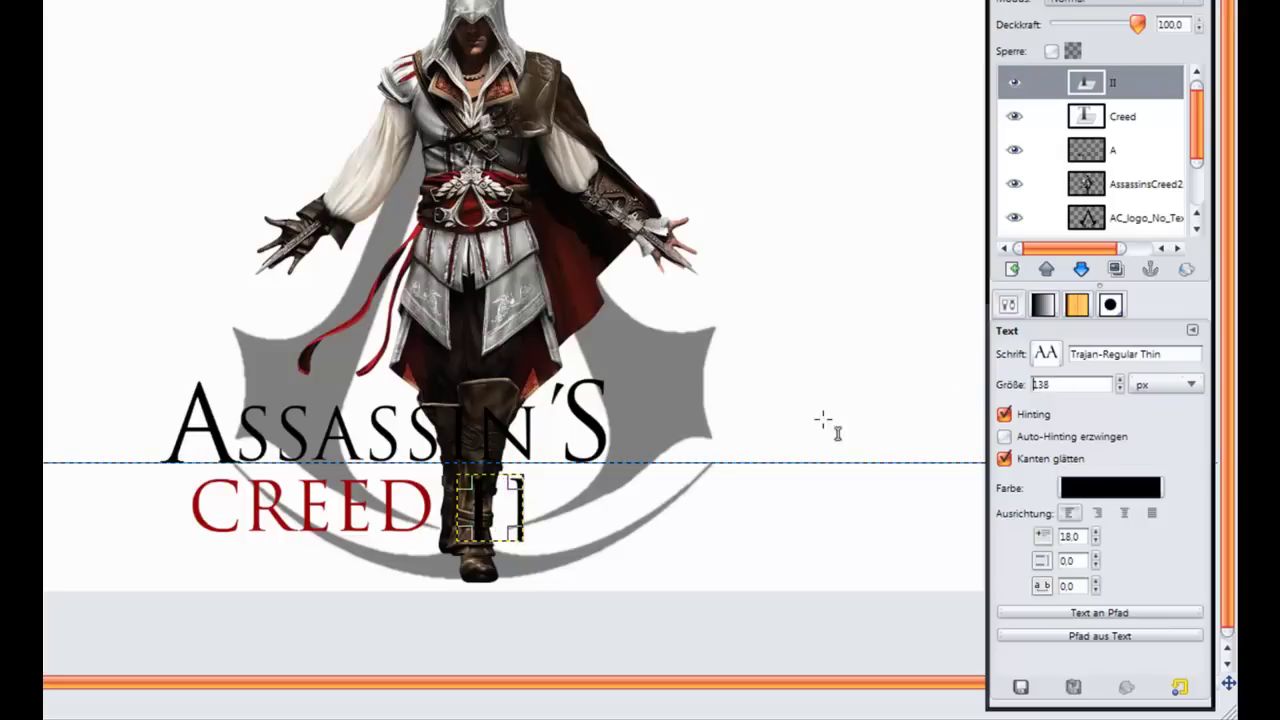
pyautogui.moveTo(520, 540); pyautogui.dragTo(568, 568)
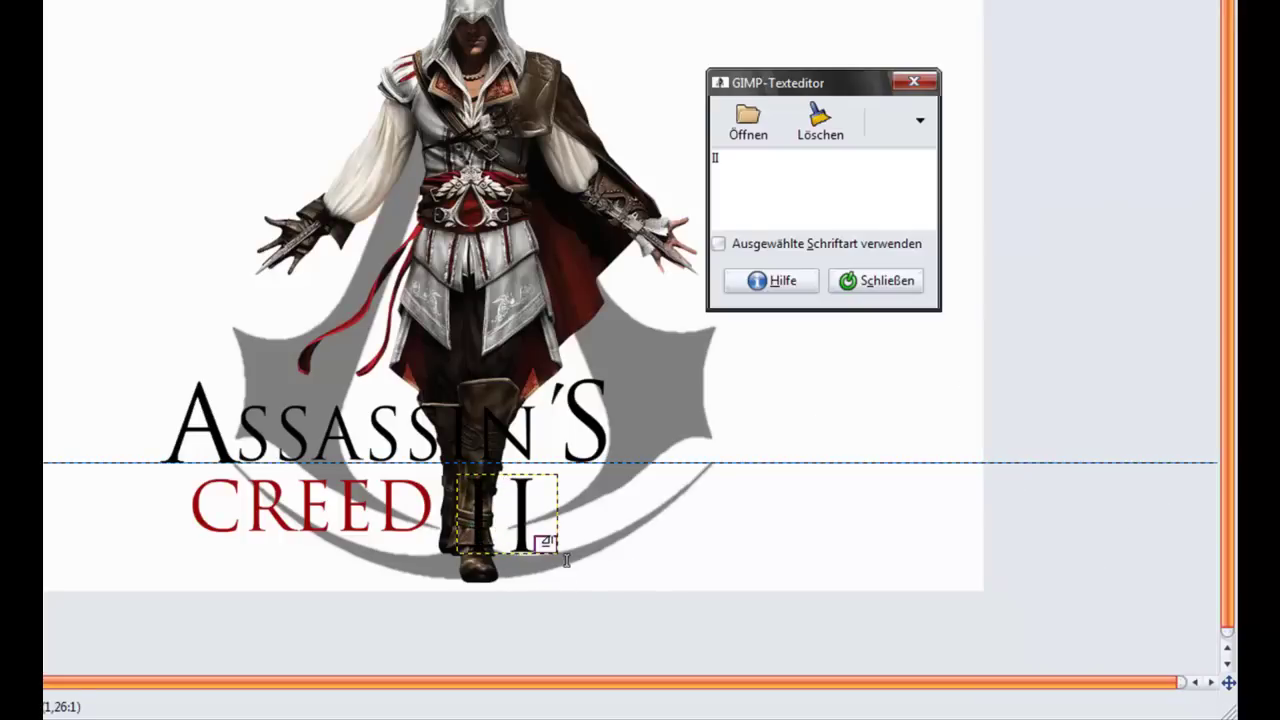
pyautogui.click(886, 283)
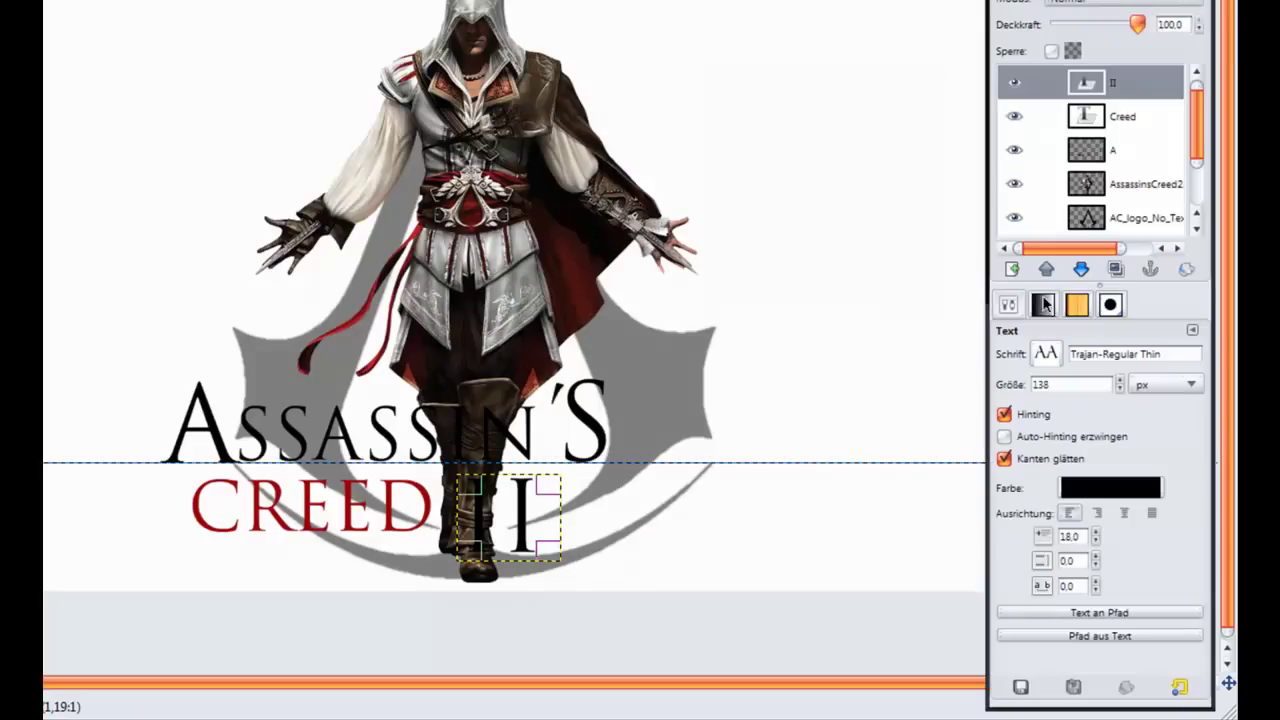
pyautogui.click(1085, 383)
pyautogui.press('Up')
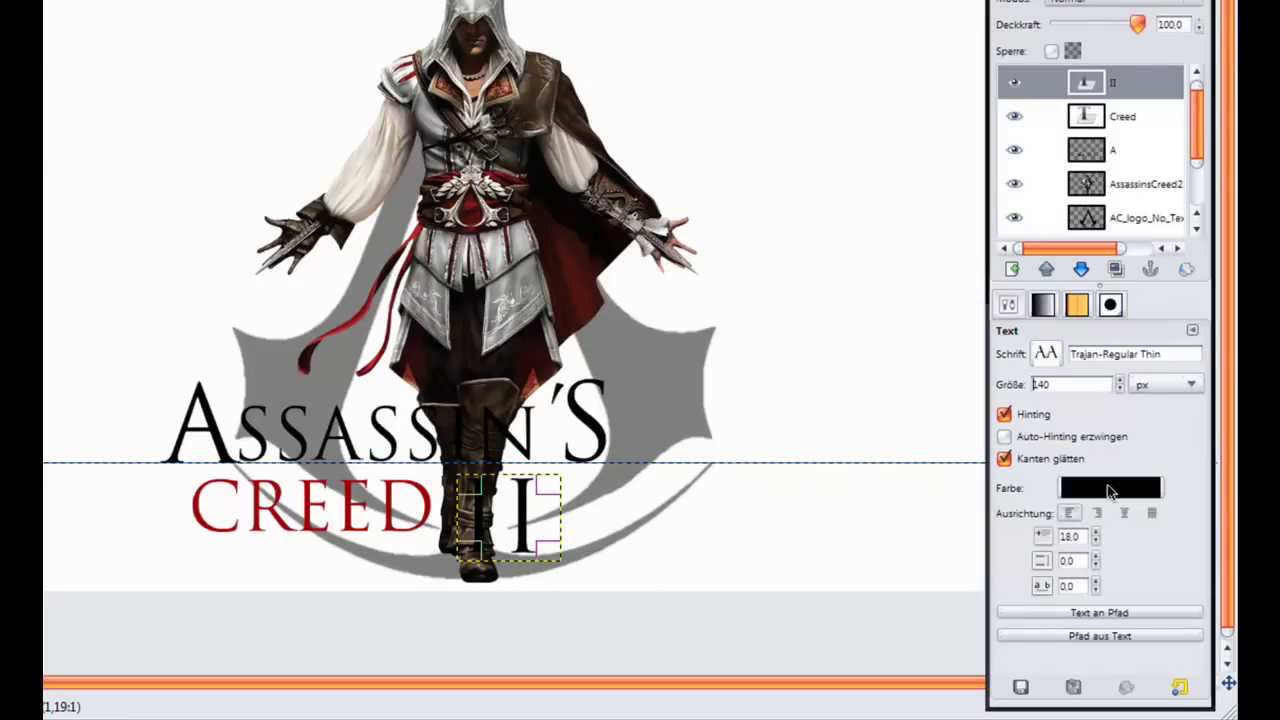
pyautogui.click(1110, 488)
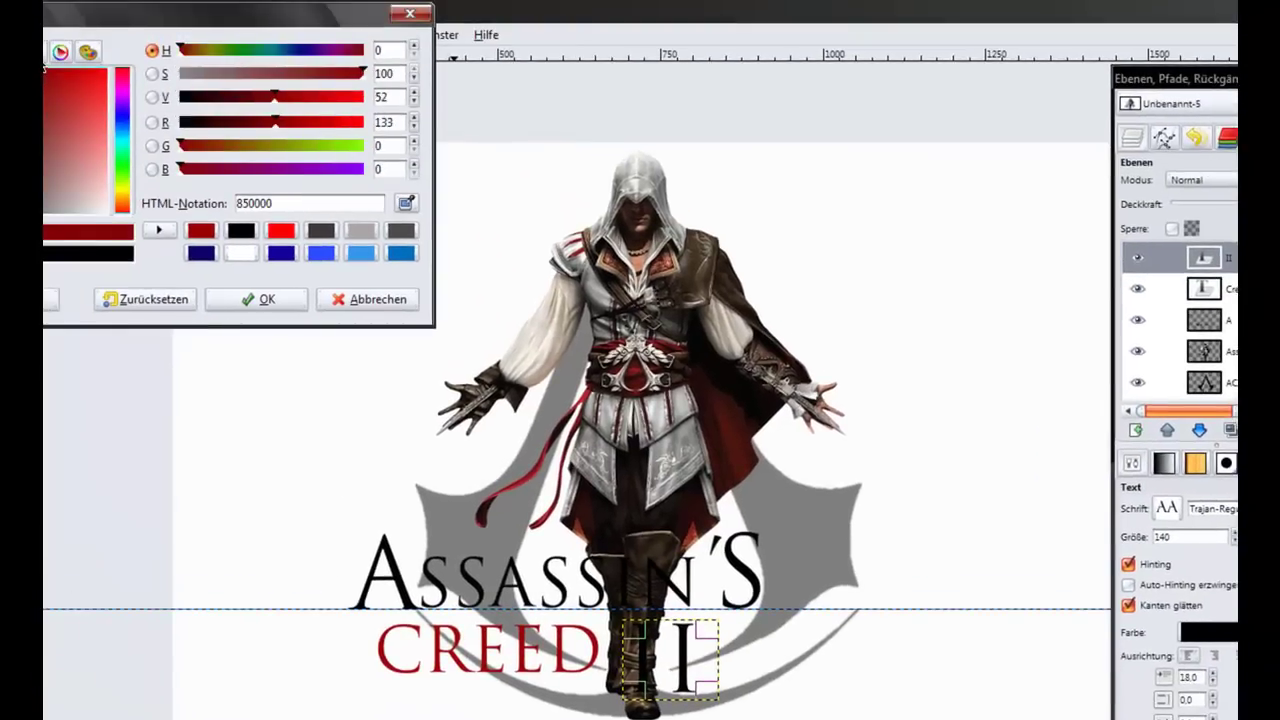
# Apply dark red to II, then look up CREED's colour code 9d0000.
pyautogui.click(256, 300)
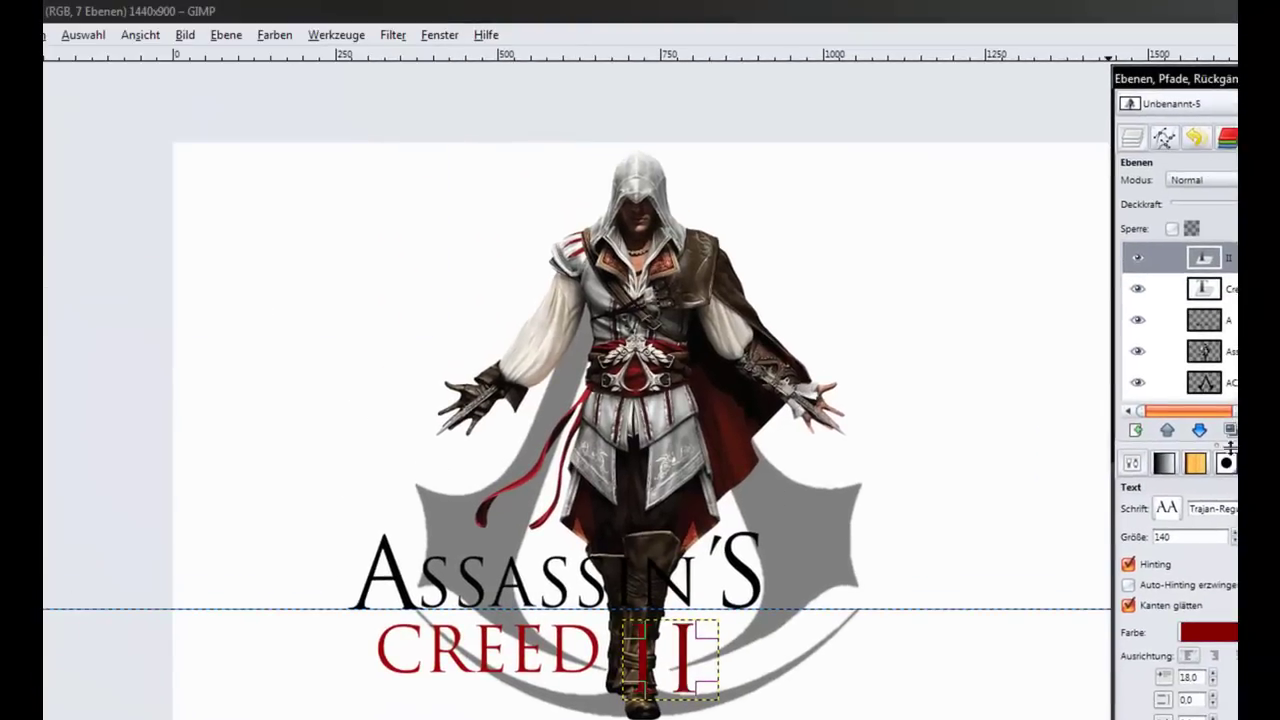
pyautogui.click(1225, 289)
pyautogui.click(588, 650)
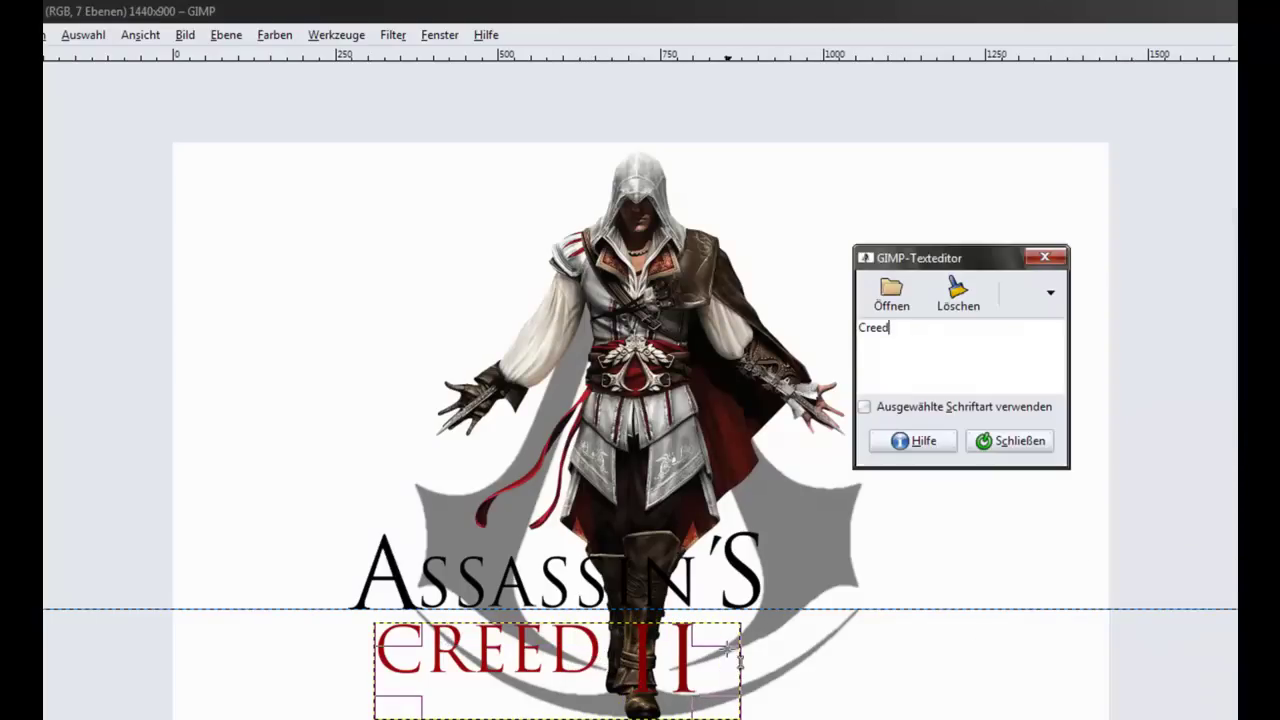
pyautogui.click(1026, 448)
pyautogui.click(1218, 634)
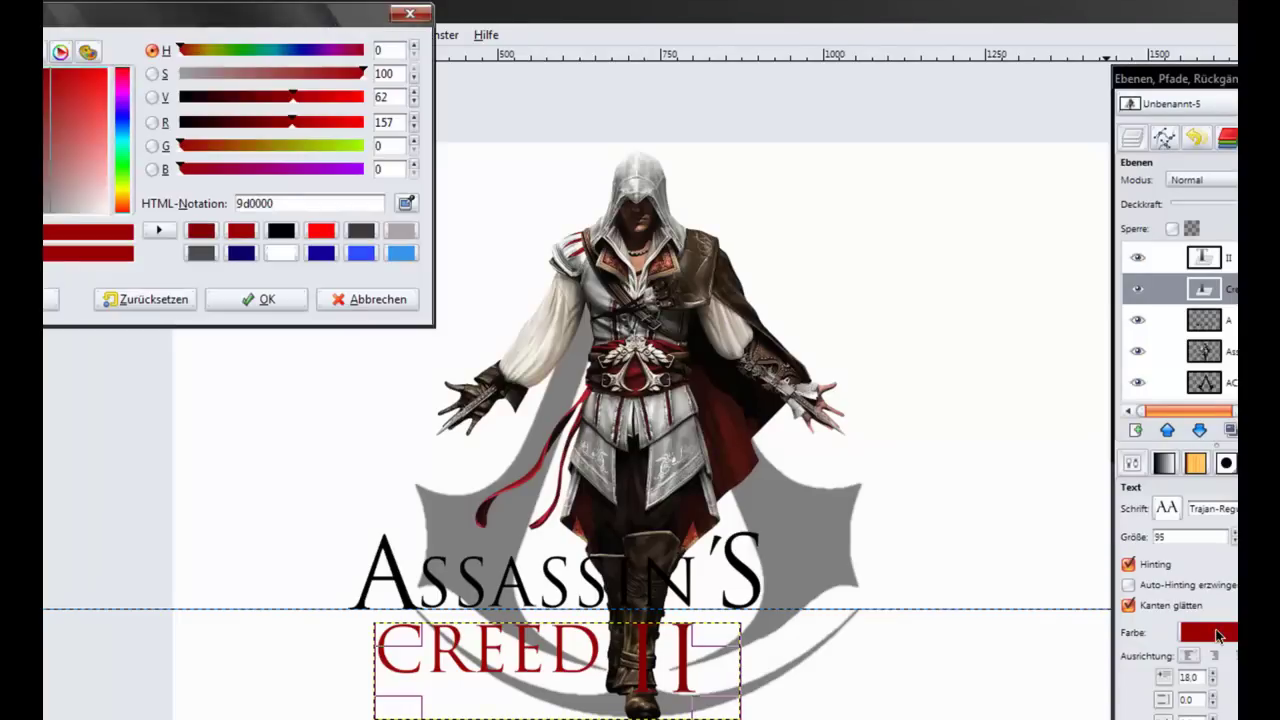
pyautogui.moveTo(291, 202); pyautogui.dragTo(125, 193)
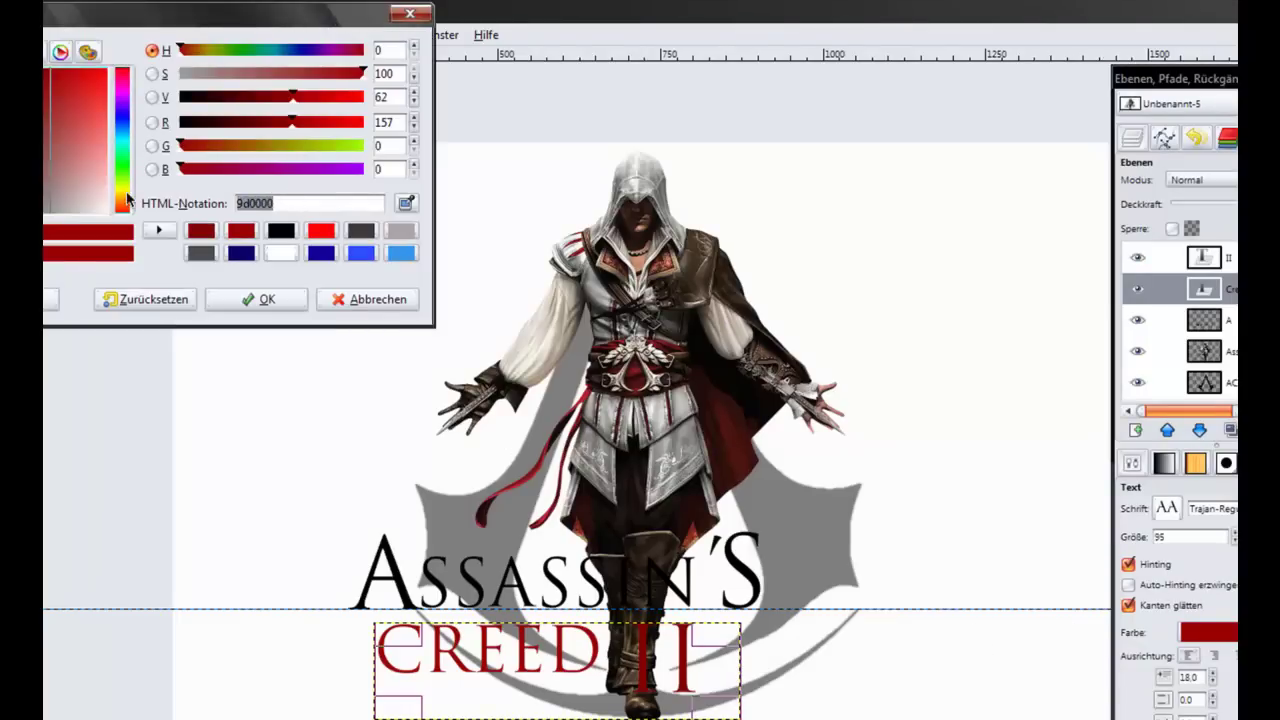
pyautogui.click(288, 300)
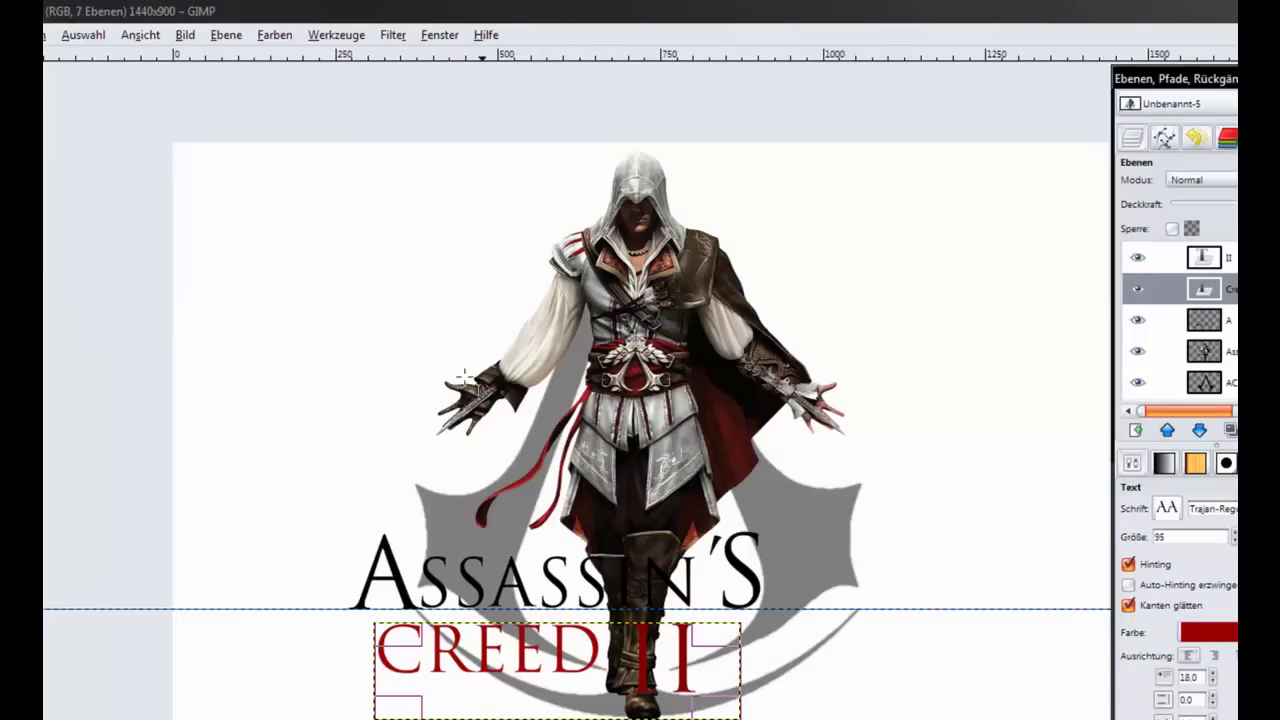
# Set the II text colour to 9d0000 to match CREED.
pyautogui.click(1234, 259)
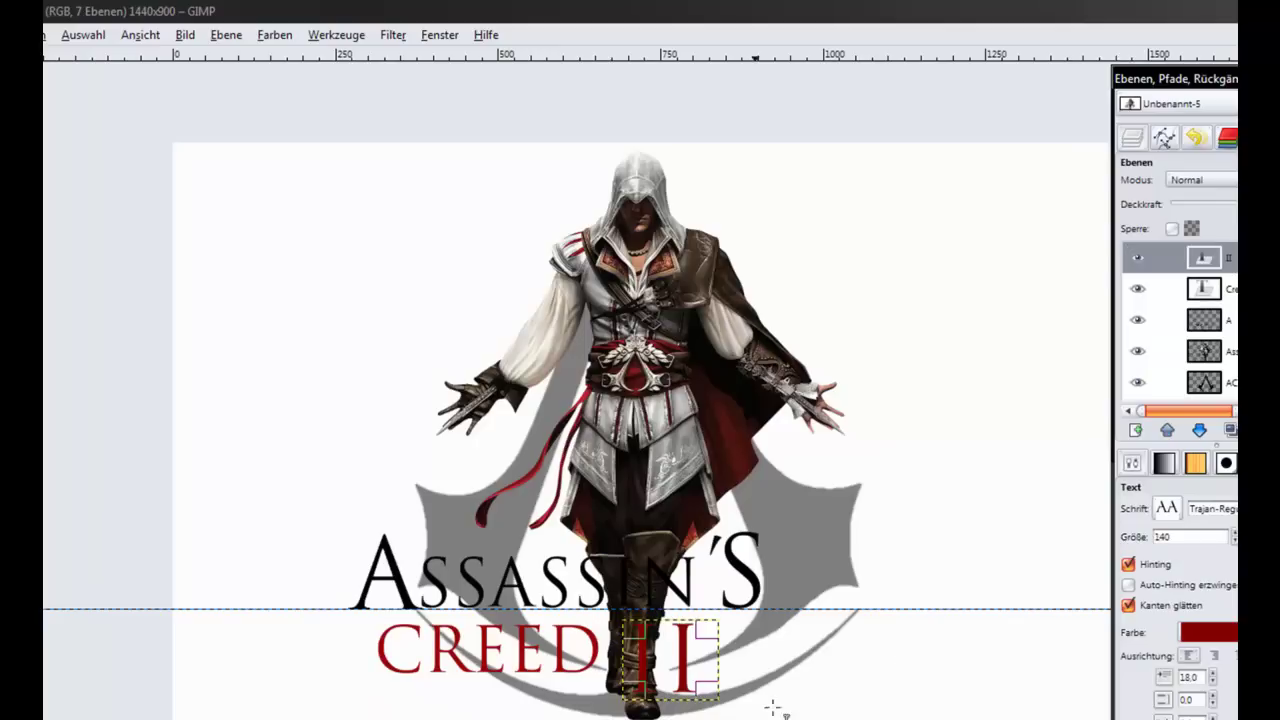
pyautogui.click(694, 665)
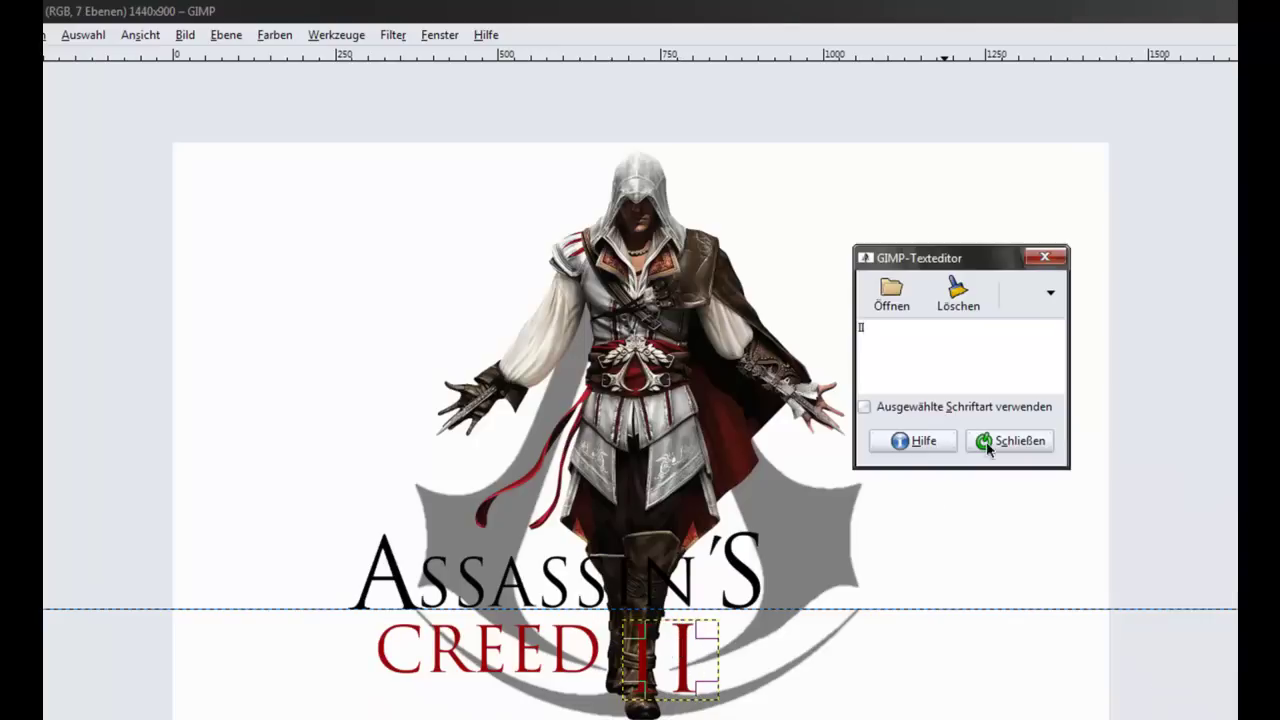
pyautogui.click(1017, 440)
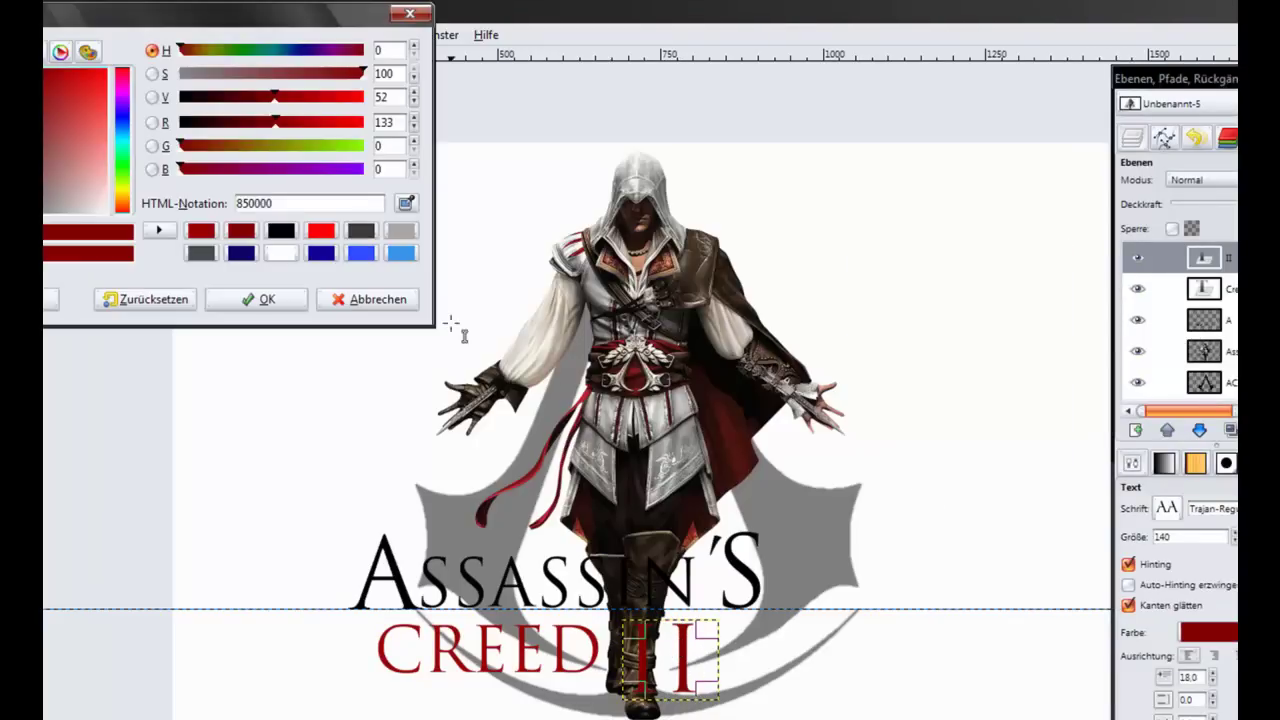
pyautogui.tripleClick(318, 203)
pyautogui.write('9d0000')
pyautogui.click(270, 300)
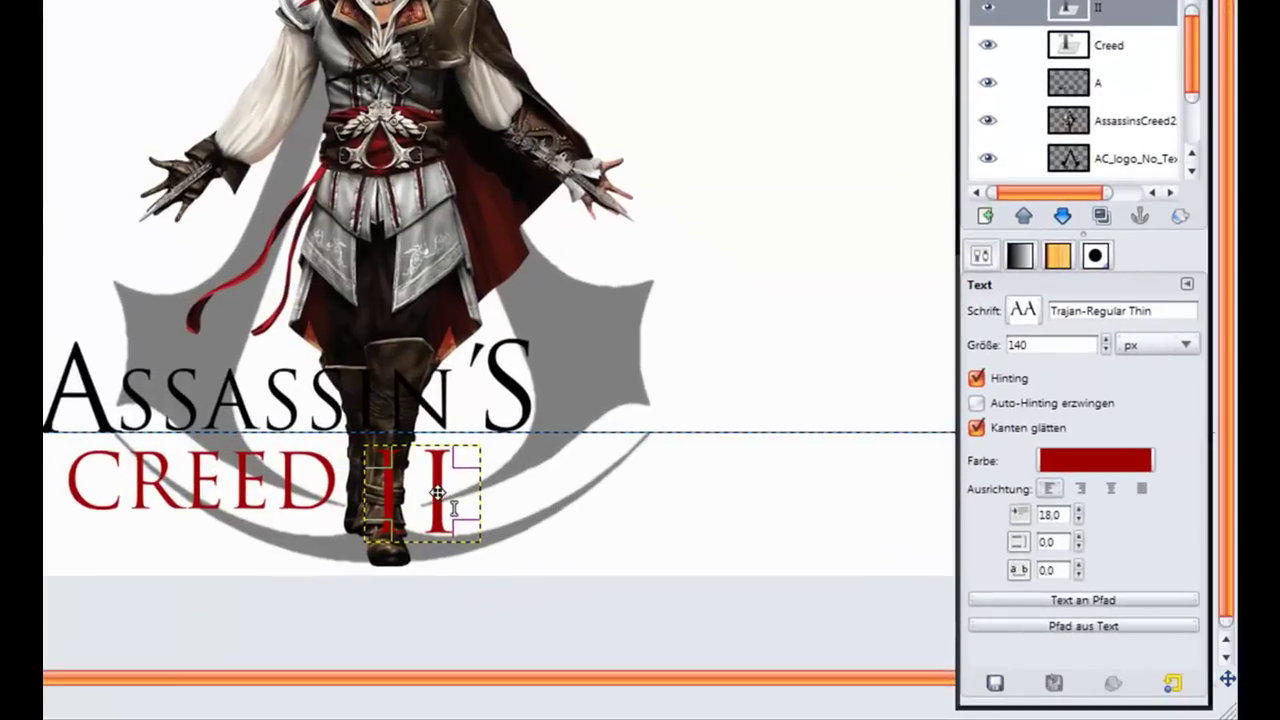
# Nudge II slightly up-left and merge its layer down into Creed.
pyautogui.click(437, 493)
pyautogui.moveTo(437, 493); pyautogui.dragTo(427, 486)
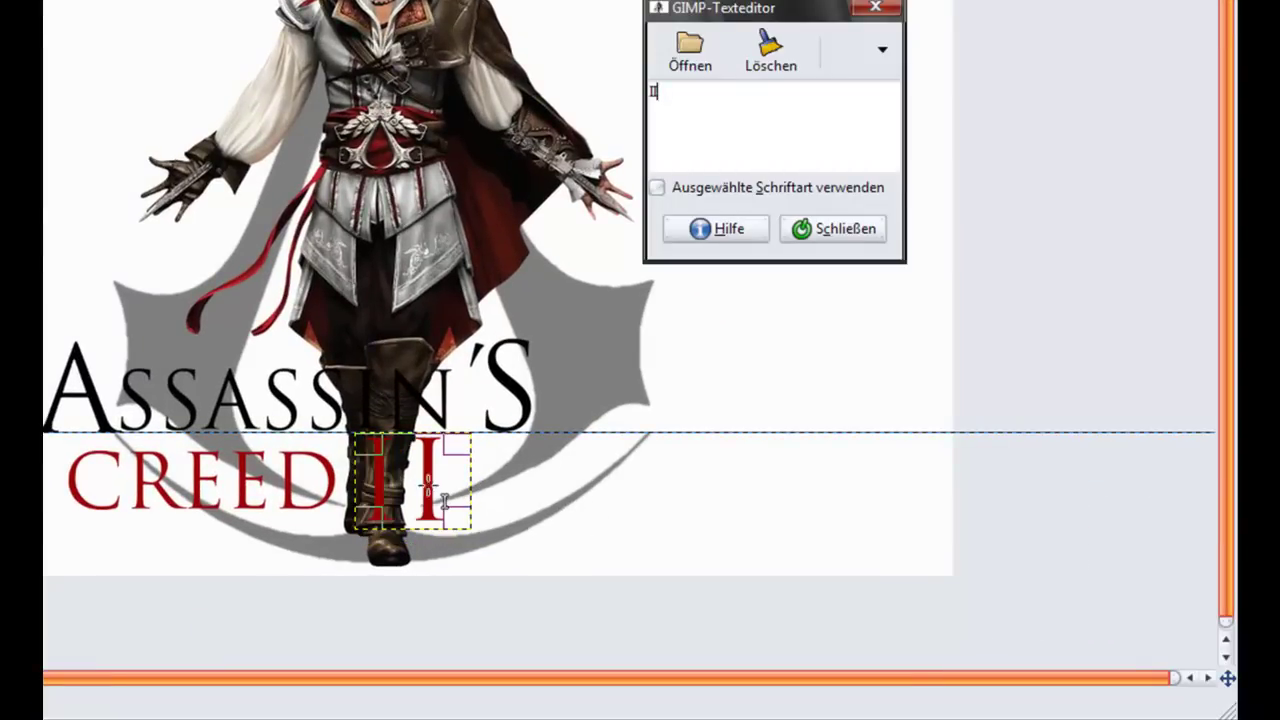
pyautogui.click(843, 232)
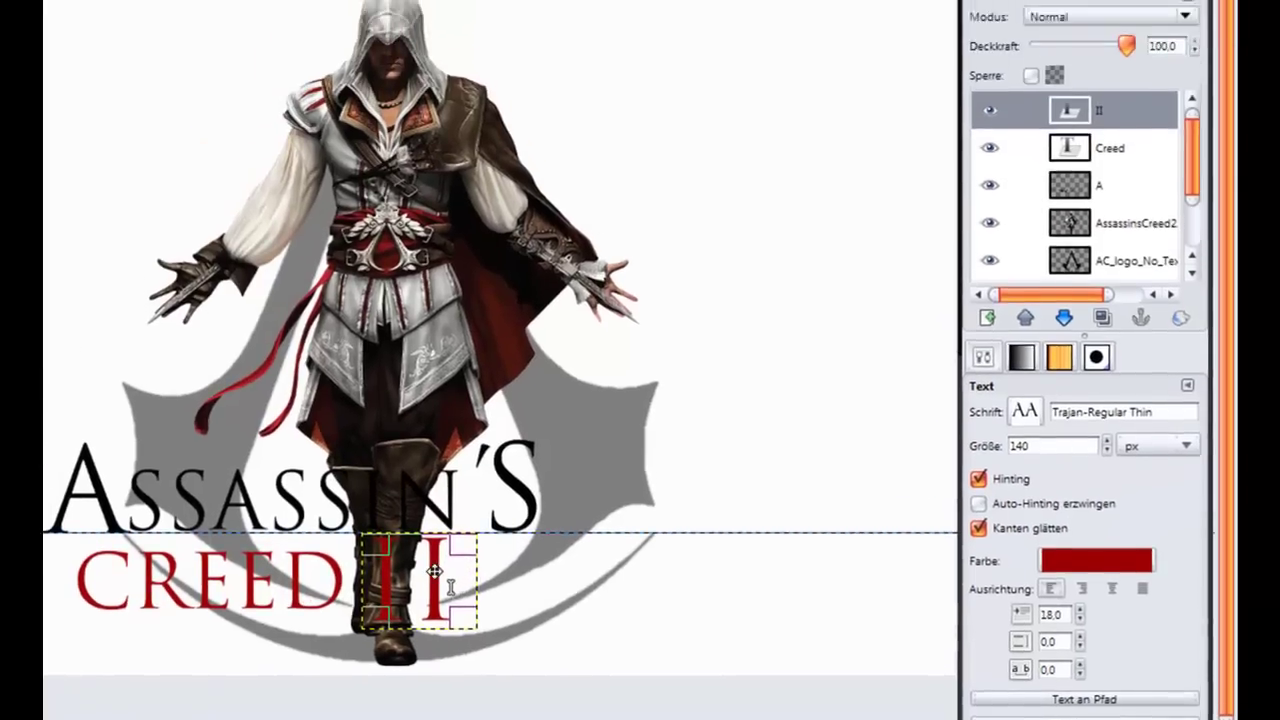
pyautogui.click(438, 483)
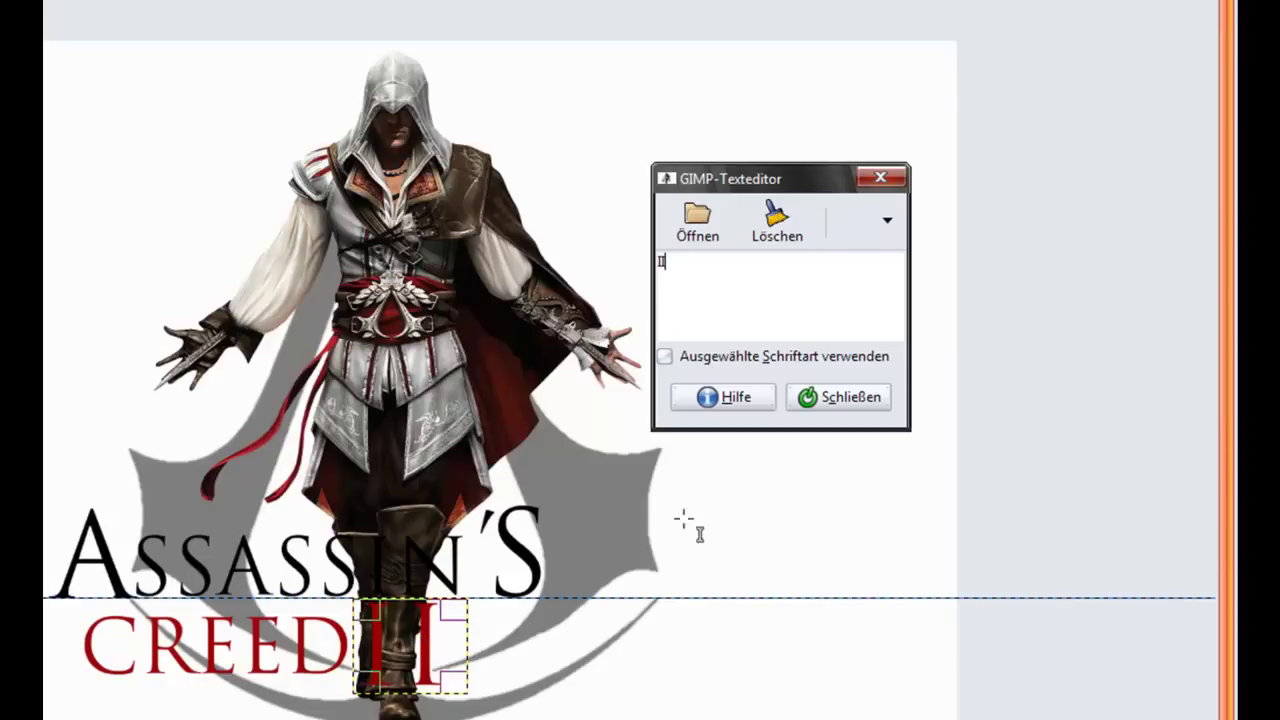
pyautogui.click(838, 397)
pyautogui.rightClick(1134, 170)
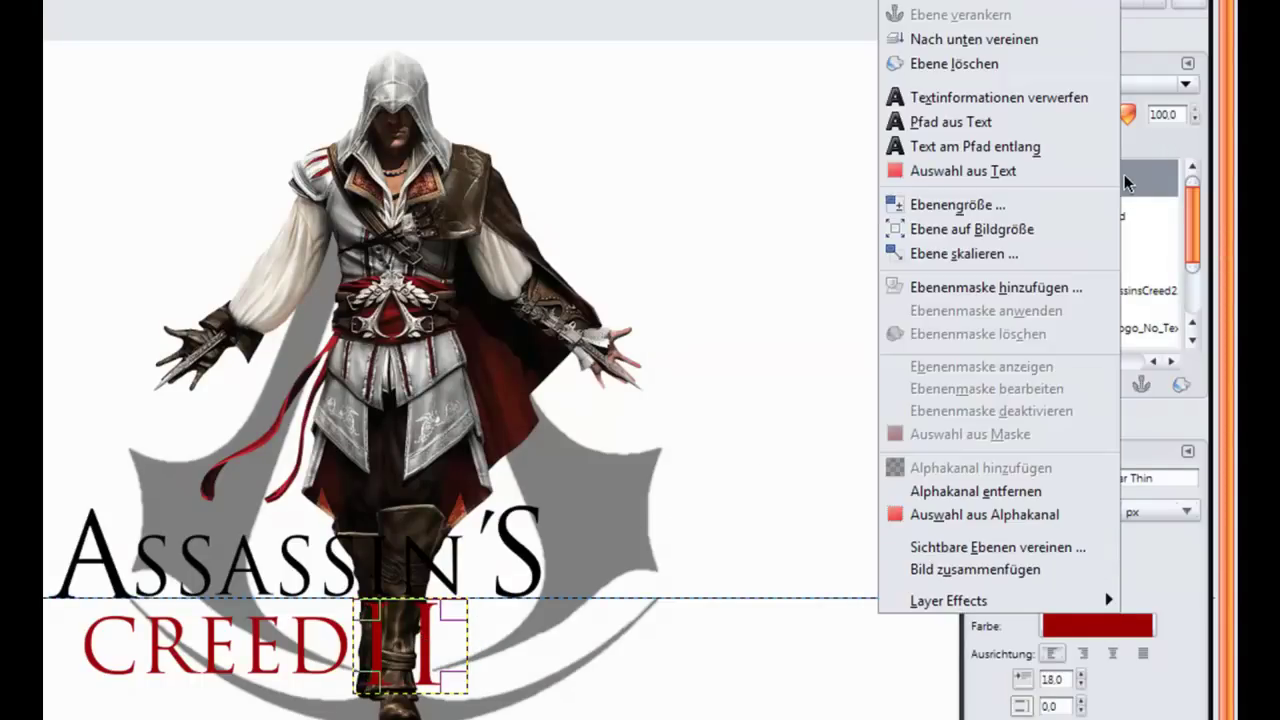
pyautogui.click(1035, 42)
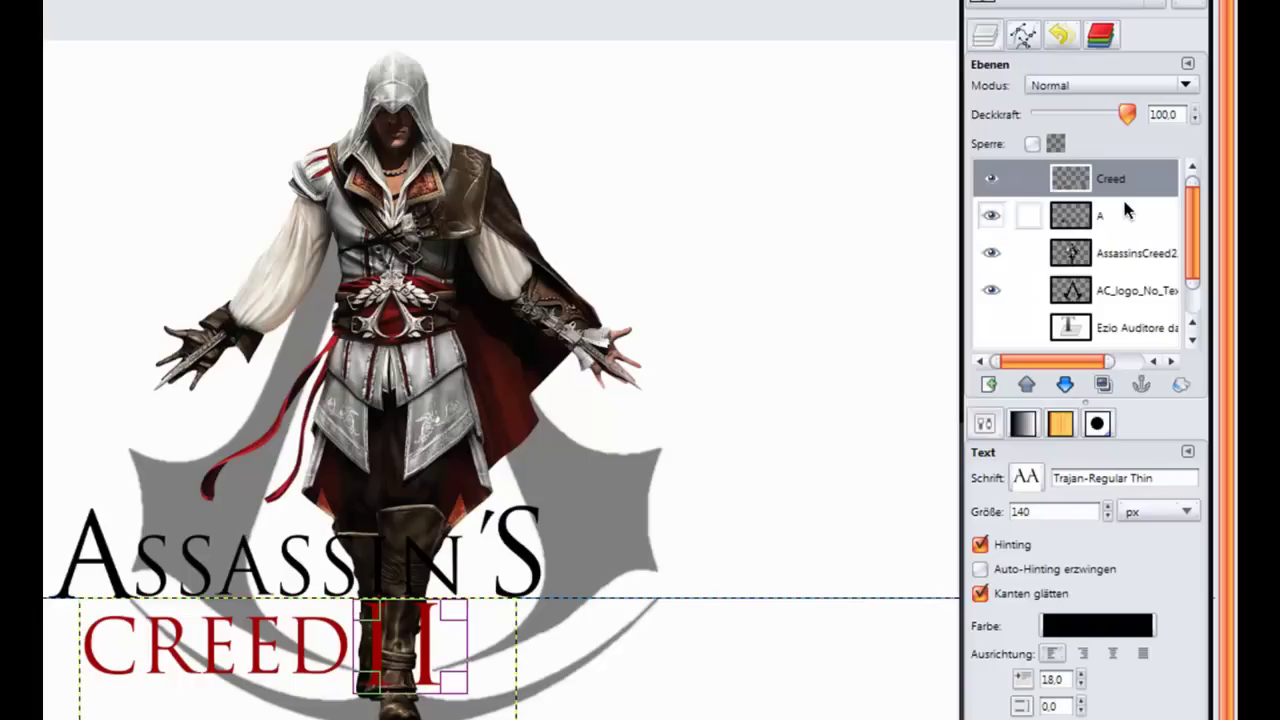
pyautogui.click(445, 645)
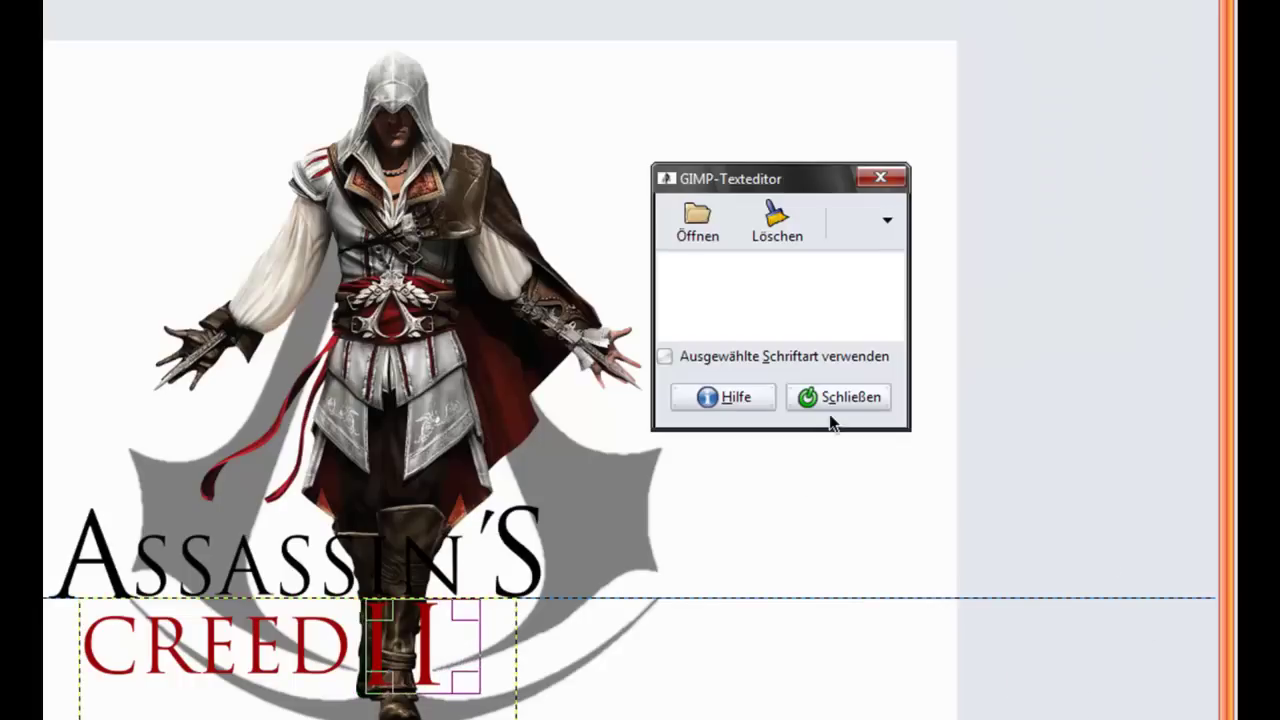
# Shift CREED II right and place a vertical guide through Ezio's centre.
pyautogui.click(852, 397)
pyautogui.press('m')
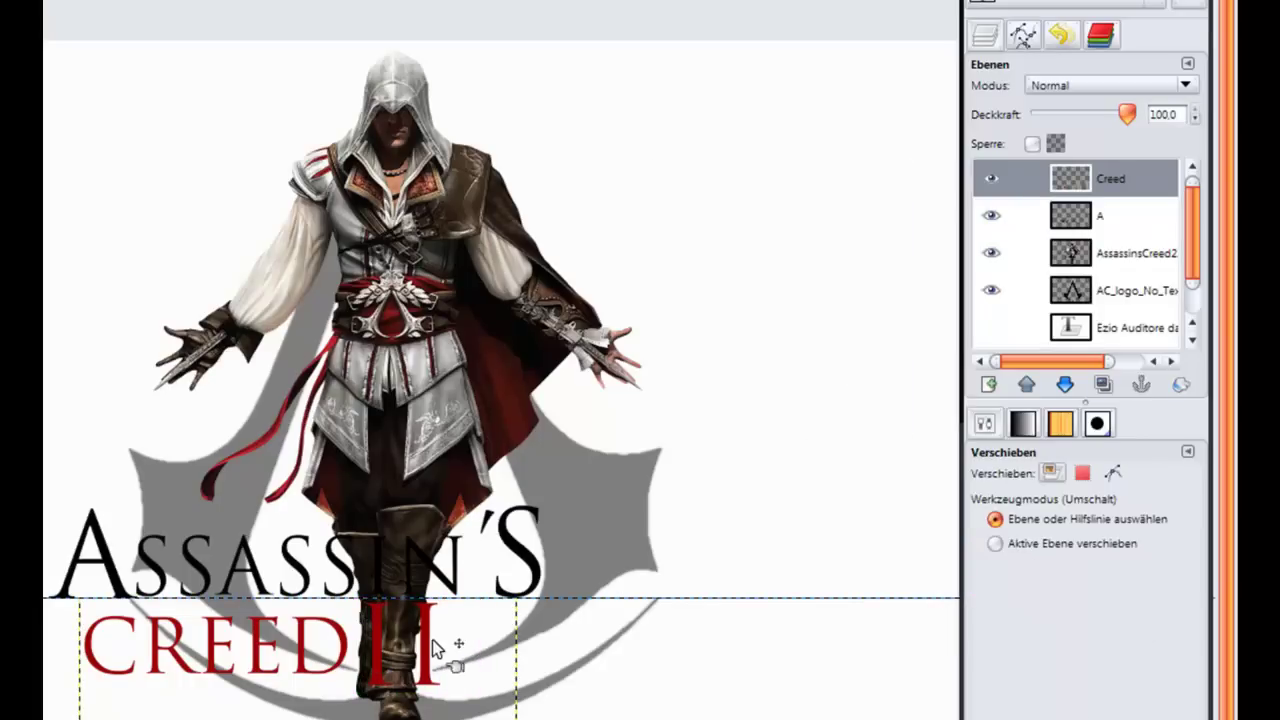
pyautogui.moveTo(434, 642); pyautogui.dragTo(529, 645)
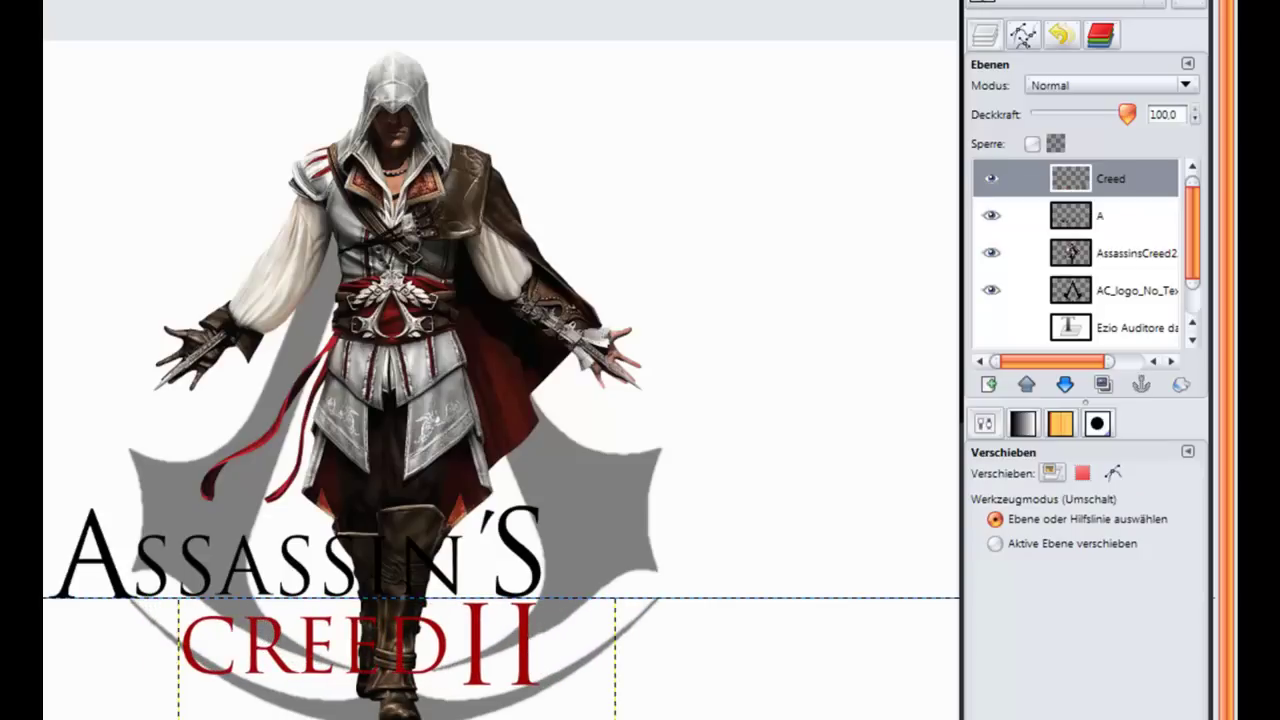
pyautogui.moveTo(40, 230); pyautogui.dragTo(398, 228)
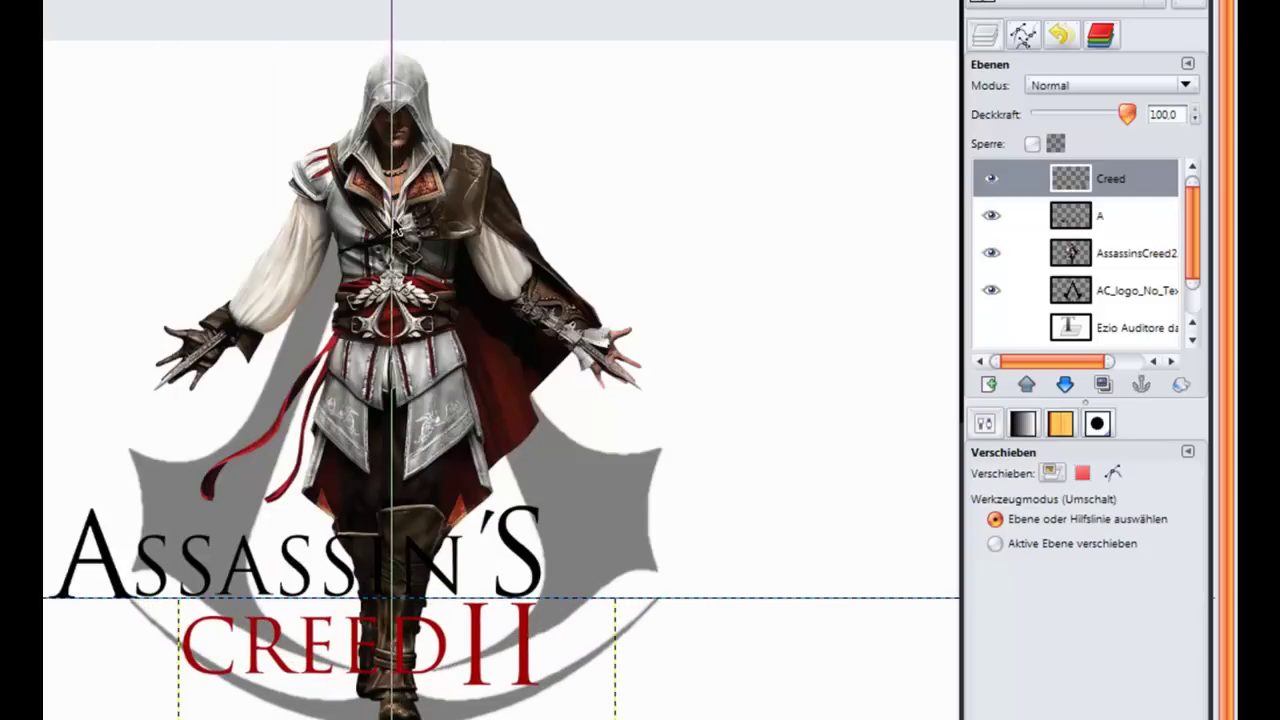
pyautogui.moveTo(398, 228)
pyautogui.mouseDown()
pyautogui.moveTo(410, 369)
pyautogui.moveTo(395, 345)
pyautogui.mouseUp()
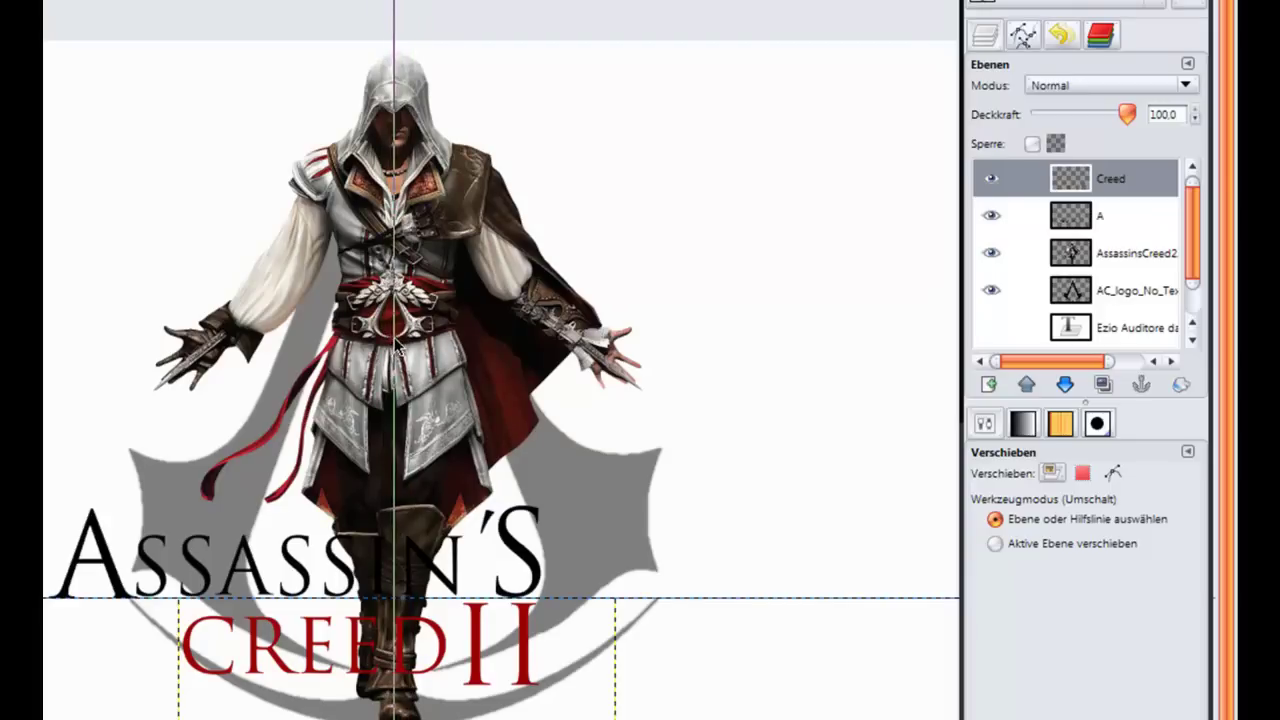
pyautogui.moveTo(396, 348); pyautogui.dragTo(396, 350)
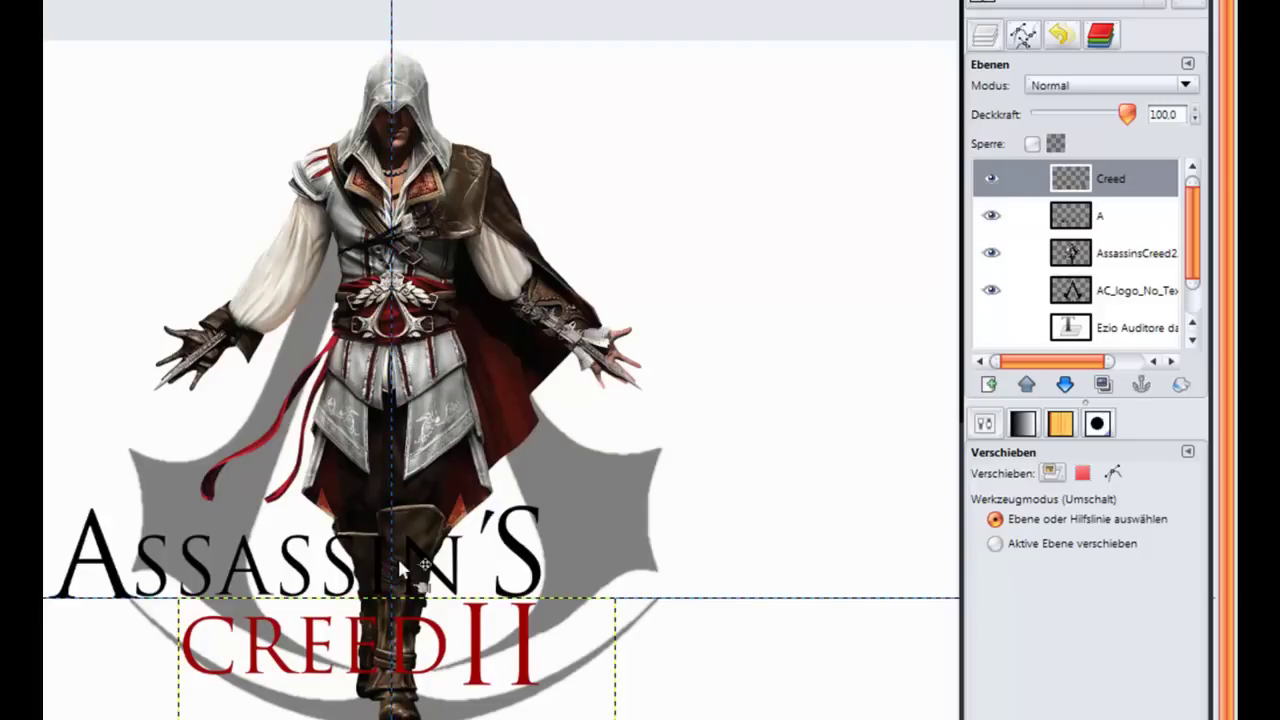
# Move ASSASSIN'S and CREED II right so both centre on the guide.
pyautogui.moveTo(447, 652); pyautogui.dragTo(443, 652)
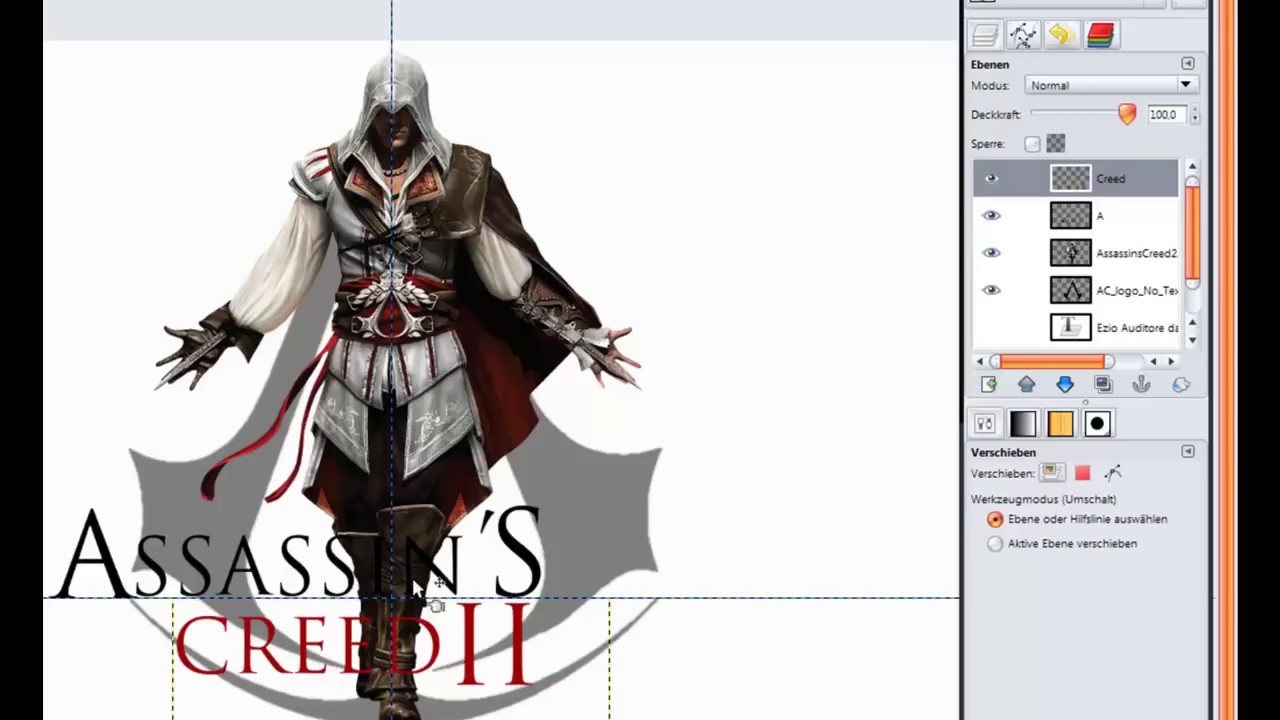
pyautogui.moveTo(452, 566); pyautogui.dragTo(508, 572)
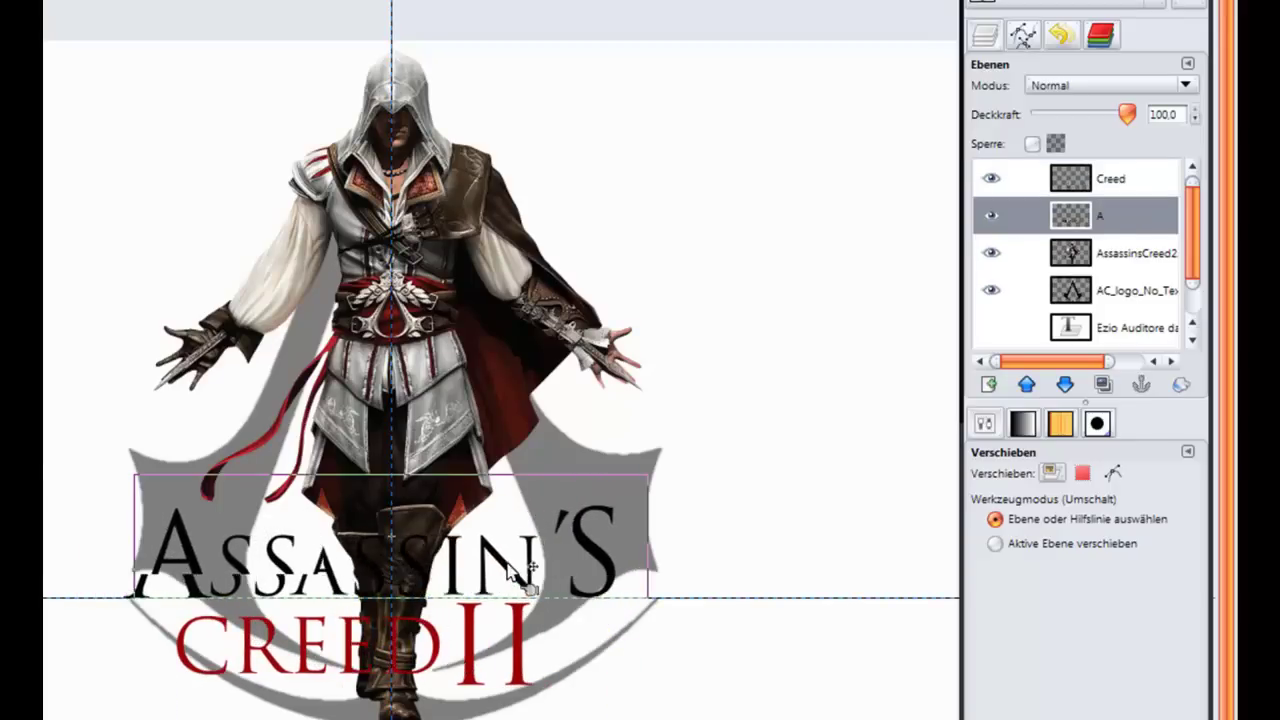
pyautogui.click(400, 650)
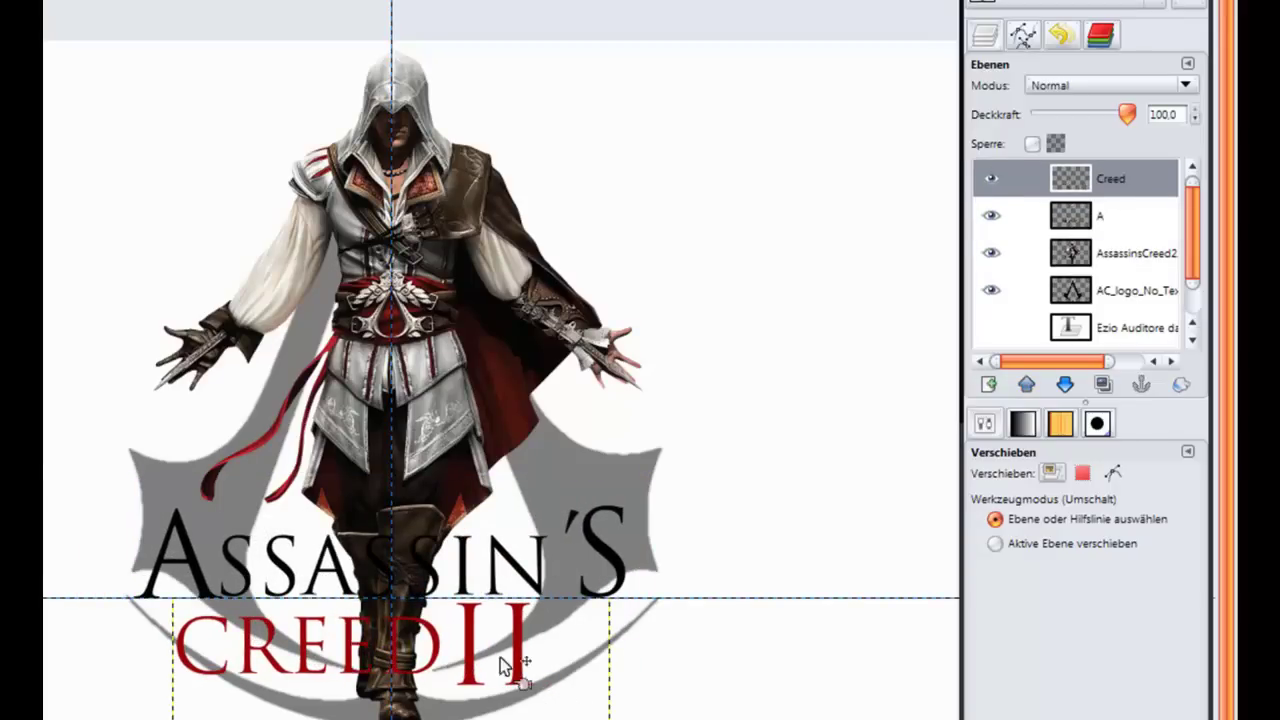
pyautogui.hotkey('shift', 'Right')
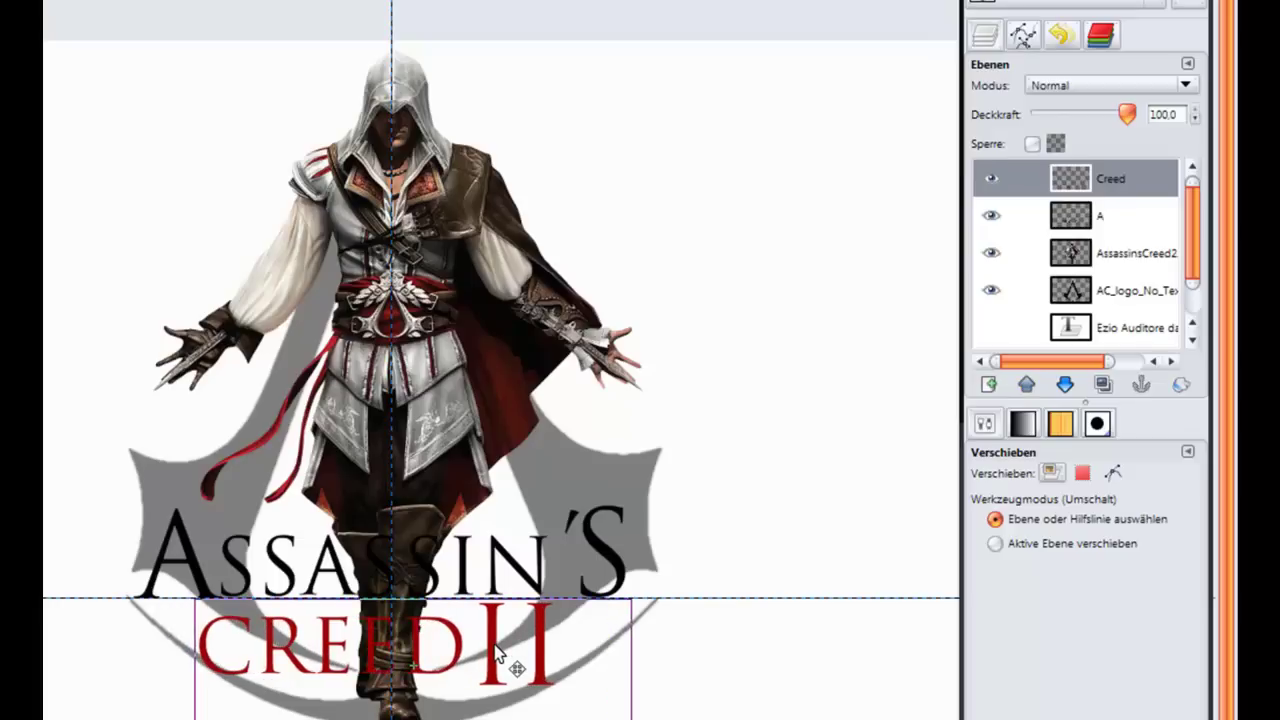
pyautogui.moveTo(497, 651); pyautogui.dragTo(507, 651)
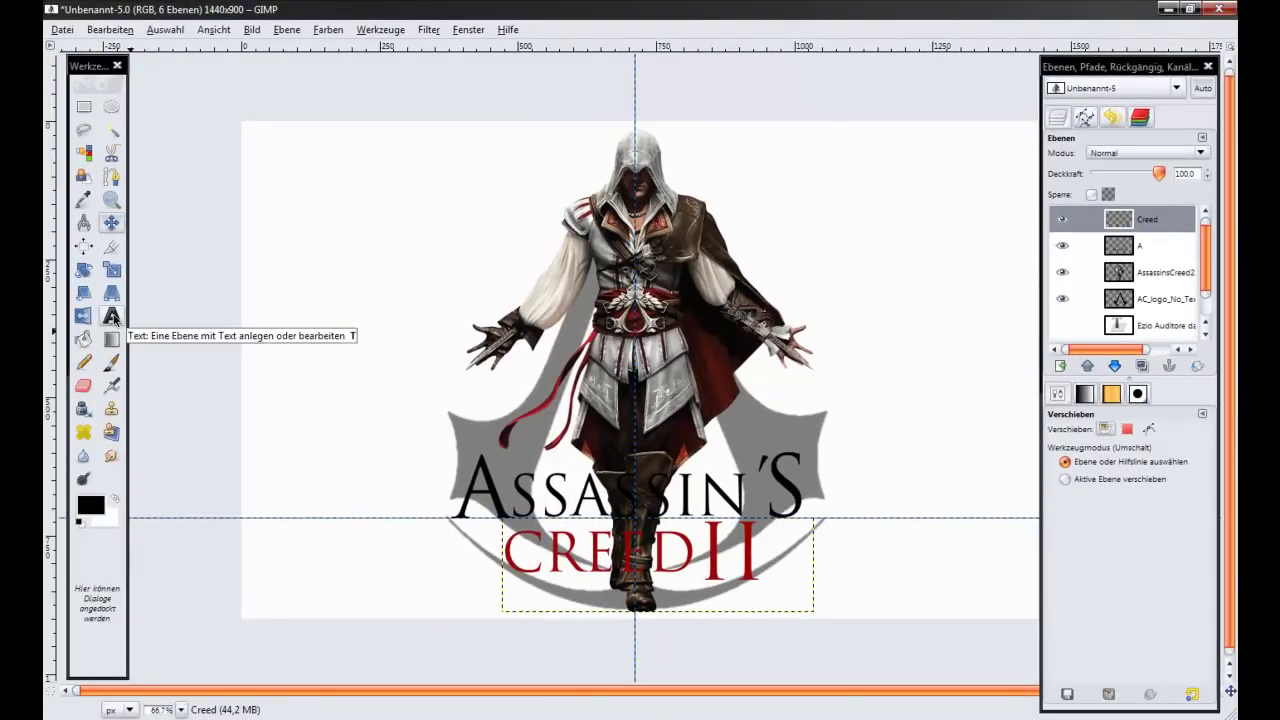
# Discard an empty text box and make the 'Ezio Auditore da Firenze' layer visible.
pyautogui.click(113, 316)
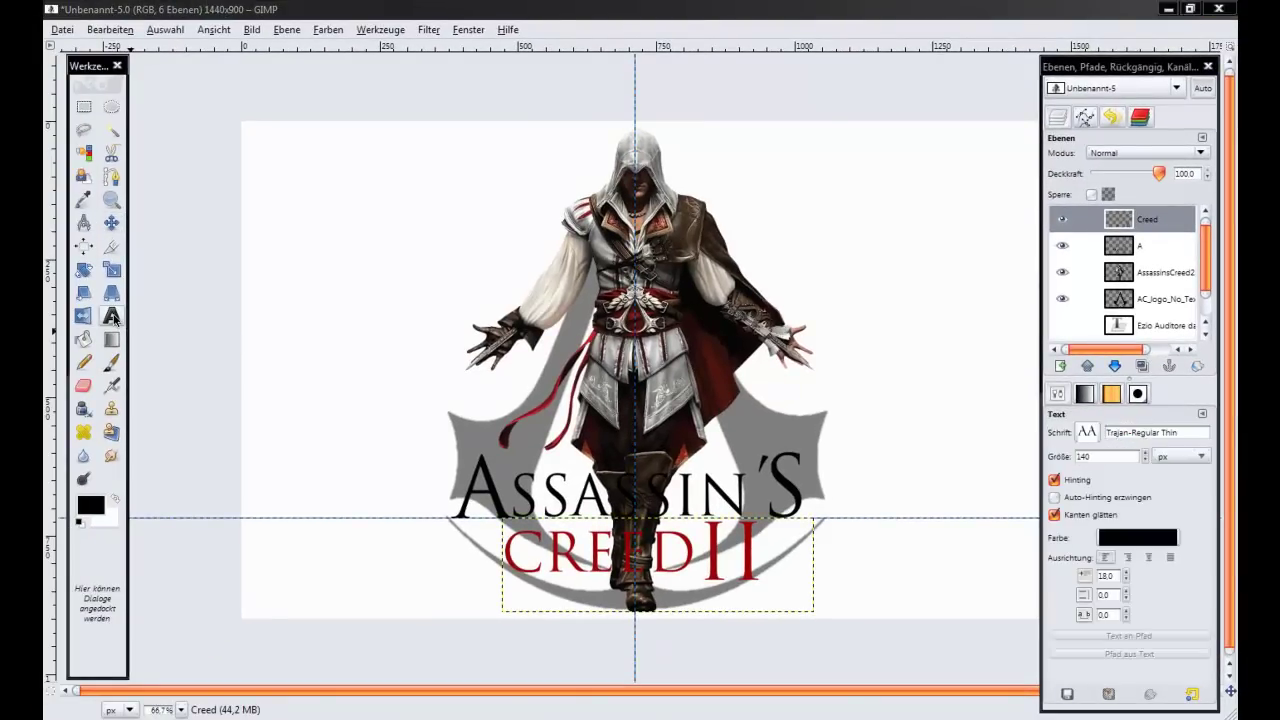
pyautogui.click(336, 302)
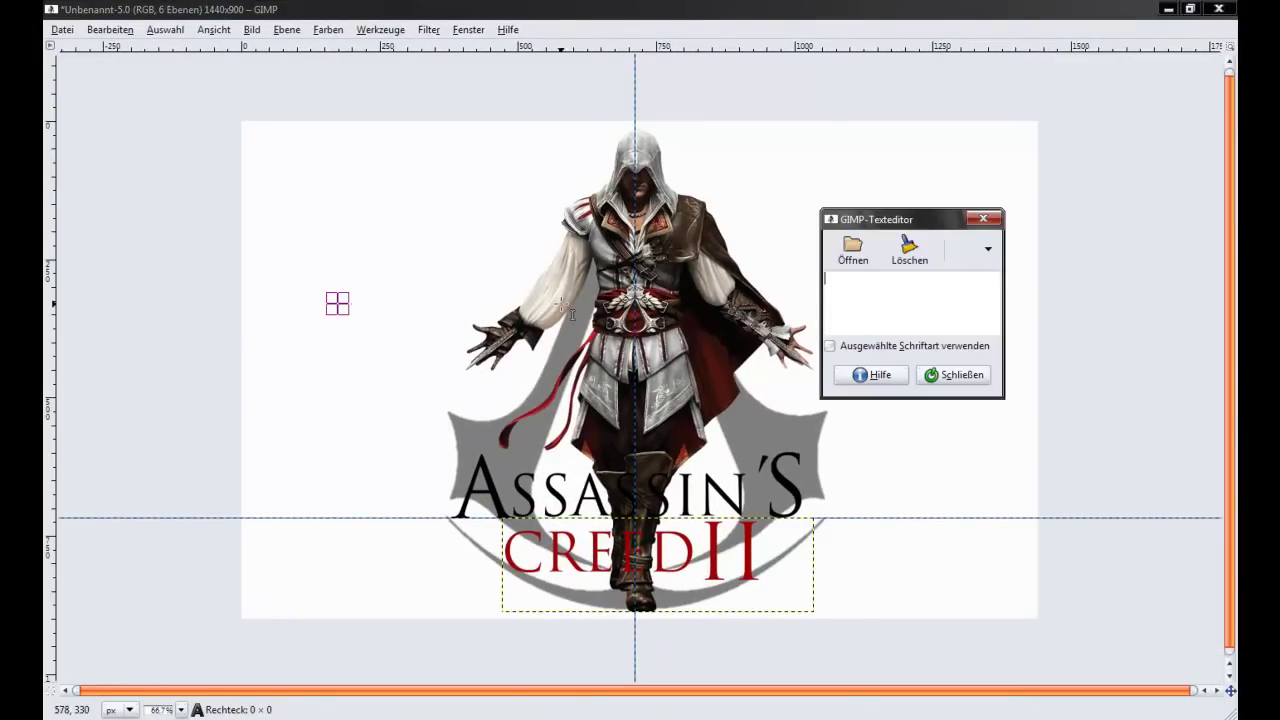
pyautogui.click(945, 376)
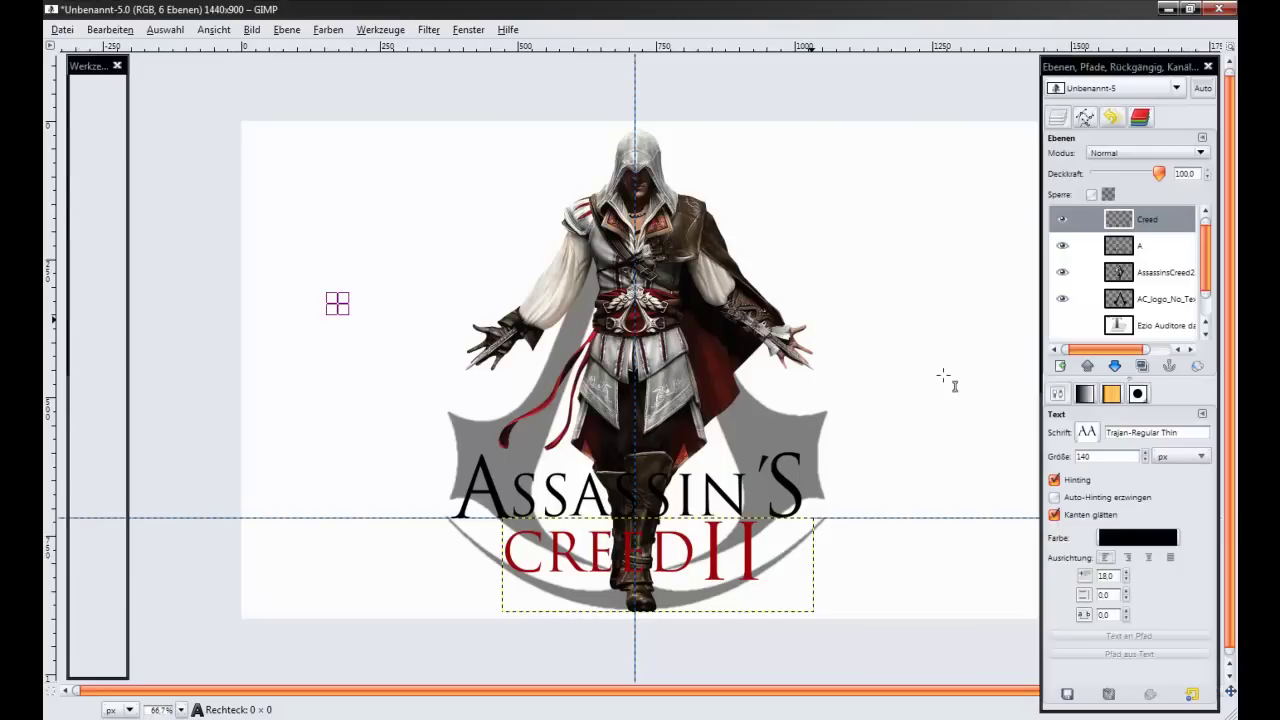
pyautogui.click(1066, 326)
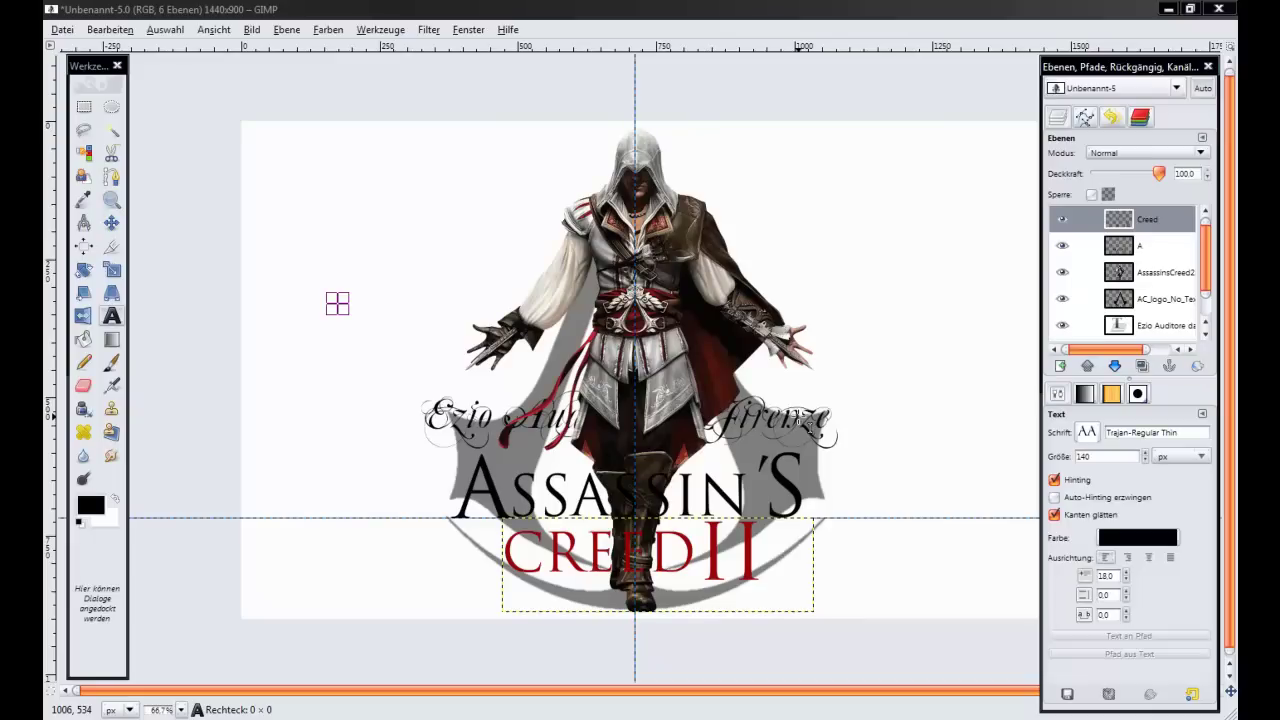
# Select the script text layer and undo an accidental shift of the grey logo.
pyautogui.press('m')
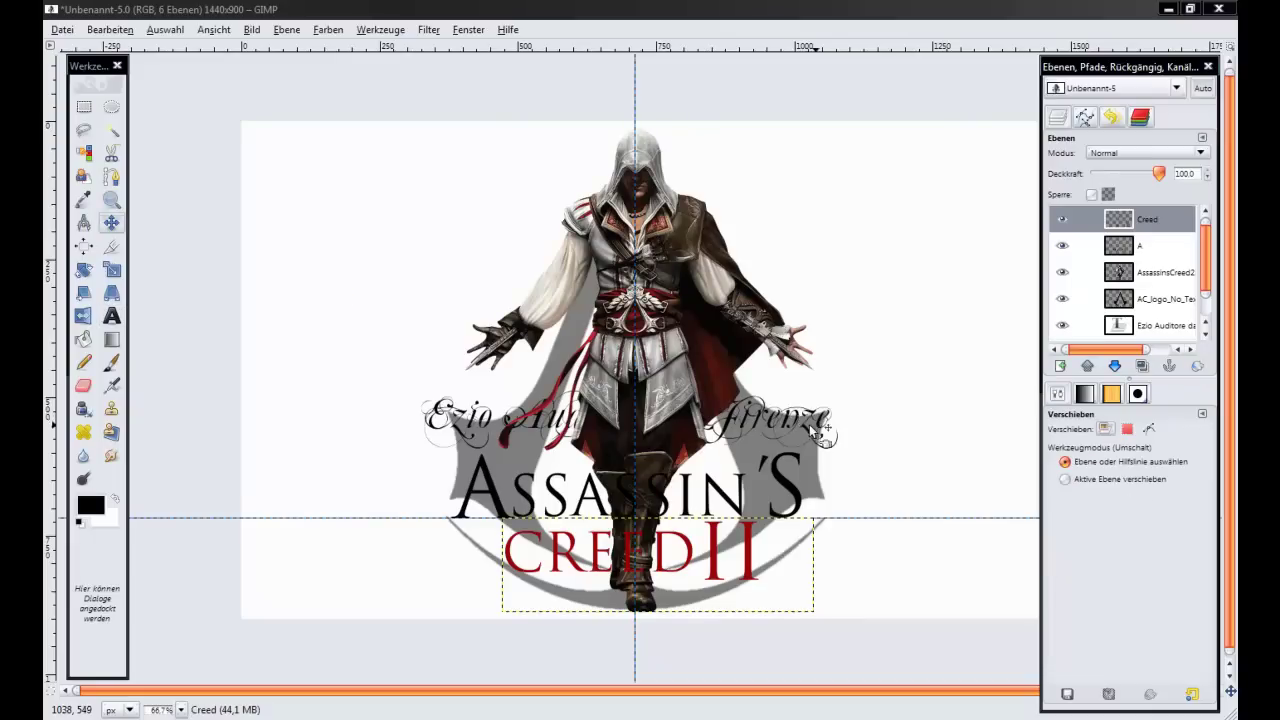
pyautogui.click(824, 430)
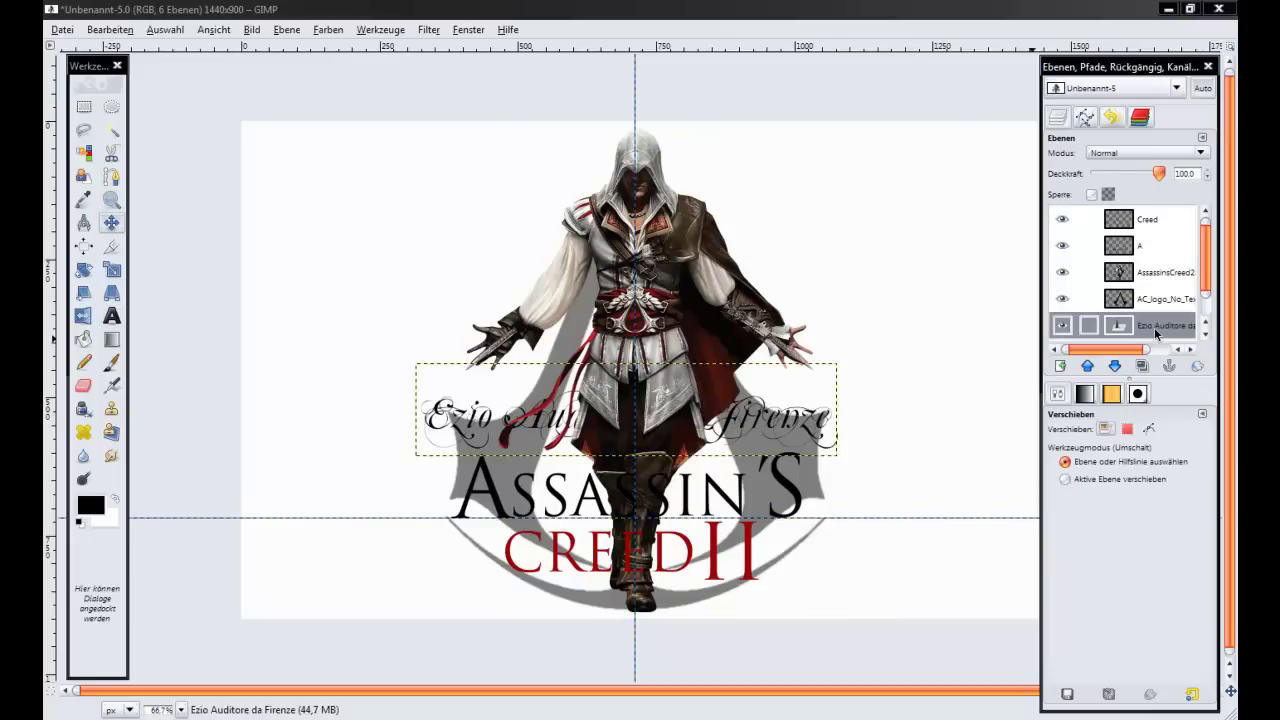
pyautogui.moveTo(804, 418); pyautogui.dragTo(798, 432)
pyautogui.click(798, 432)
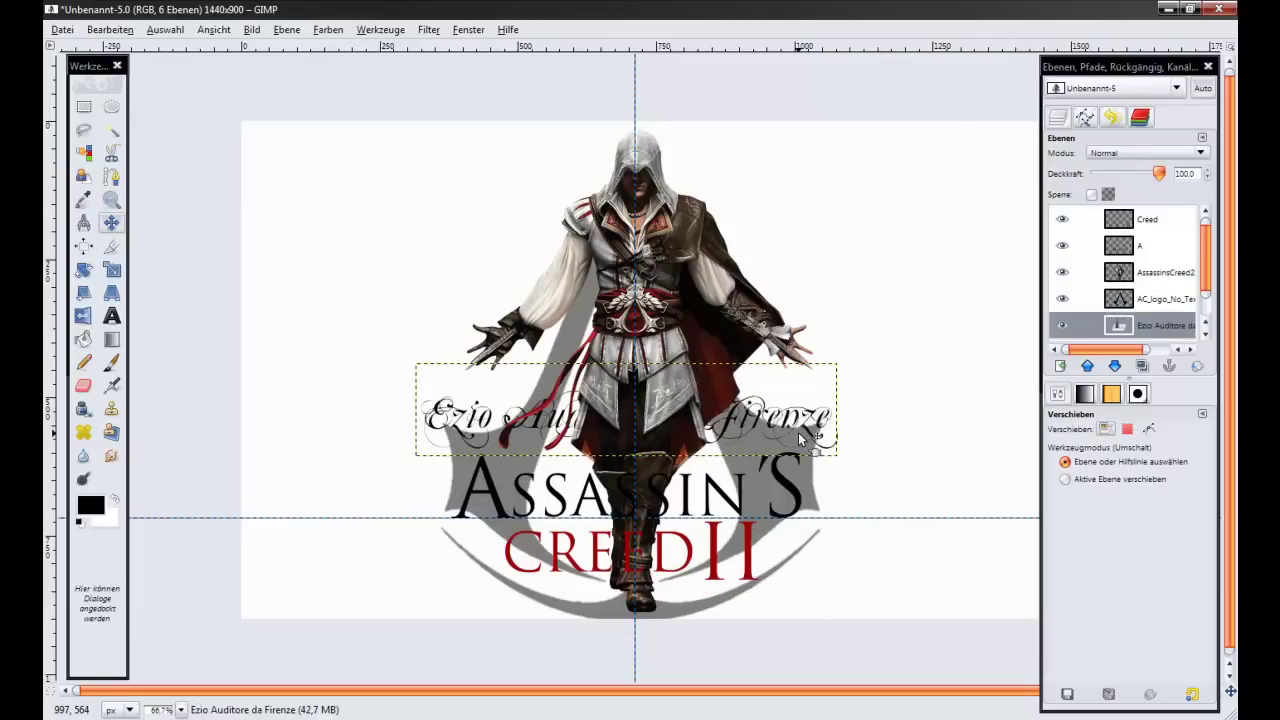
pyautogui.hotkey('ctrl', 'z')
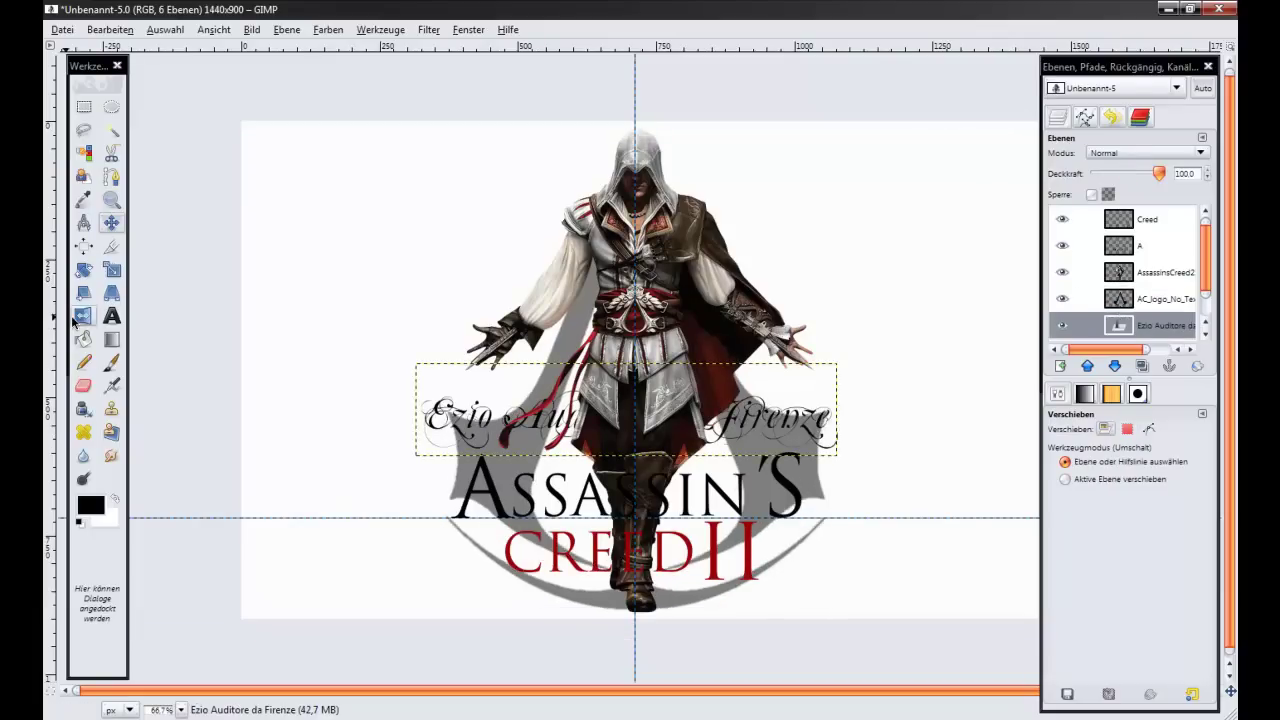
pyautogui.click(109, 318)
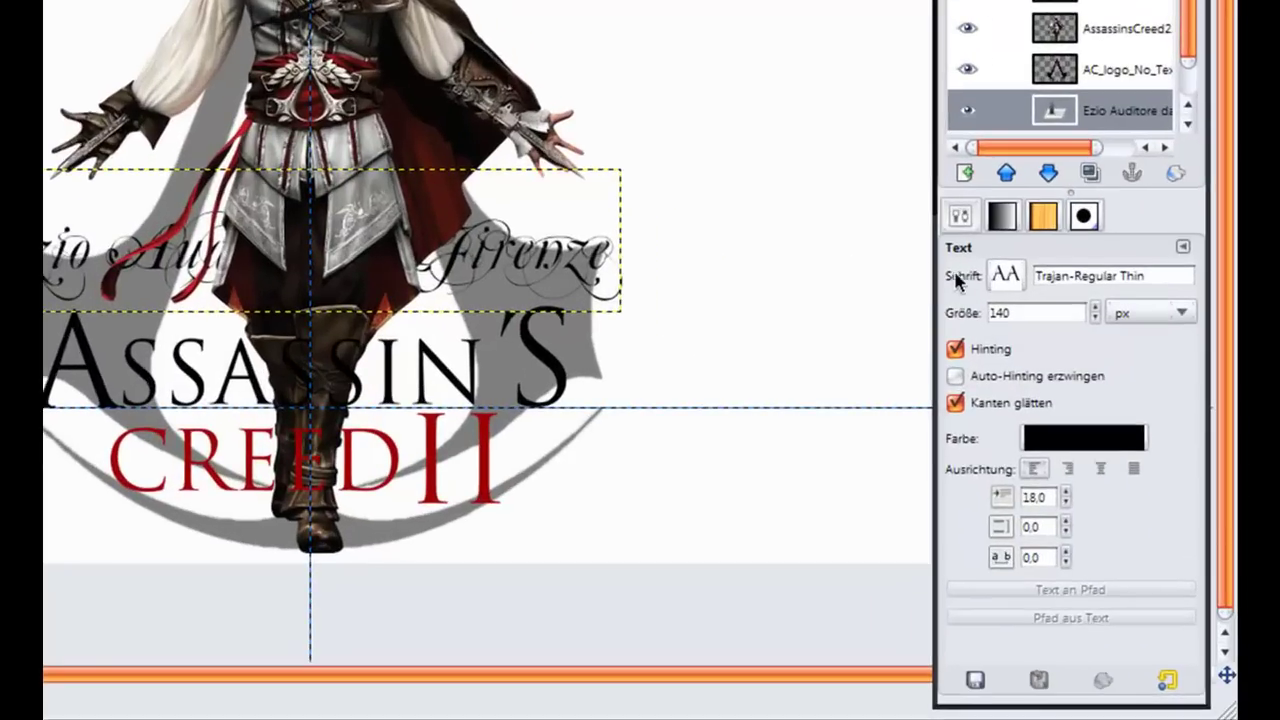
# Widen the script text box and set its size to 82 px.
pyautogui.click(632, 291)
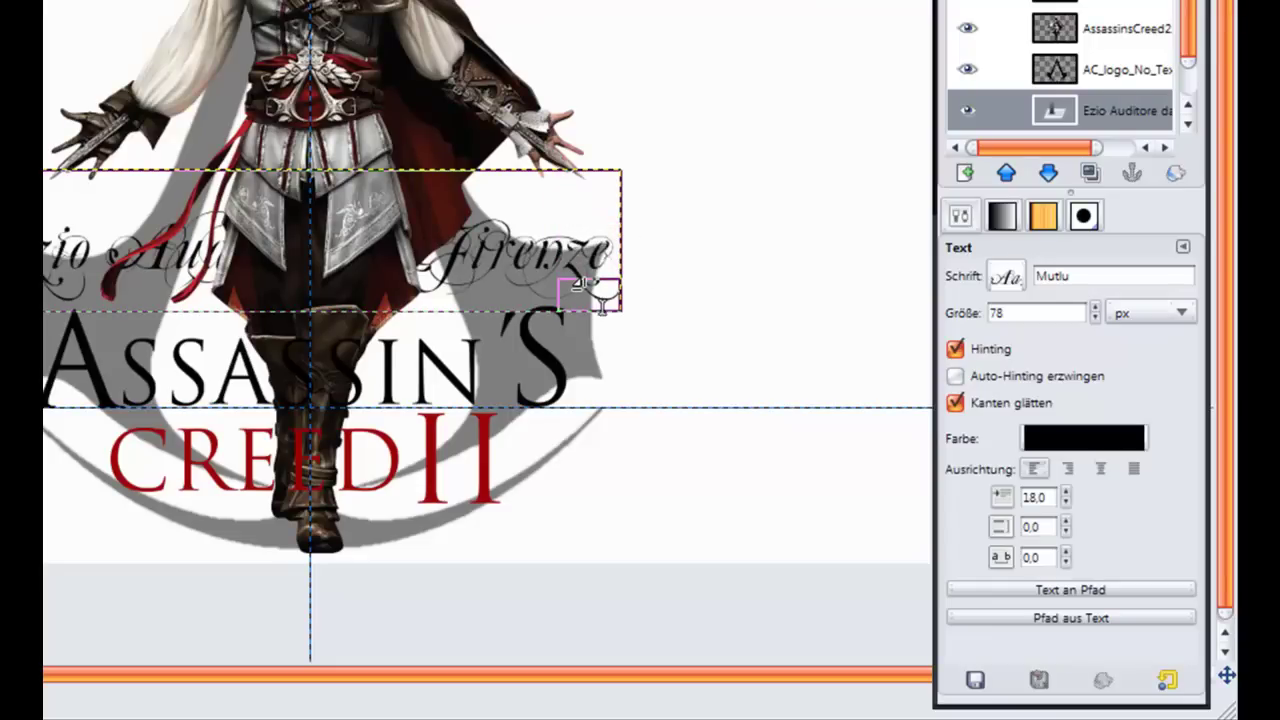
pyautogui.moveTo(603, 296); pyautogui.dragTo(639, 326)
pyautogui.click(829, 190)
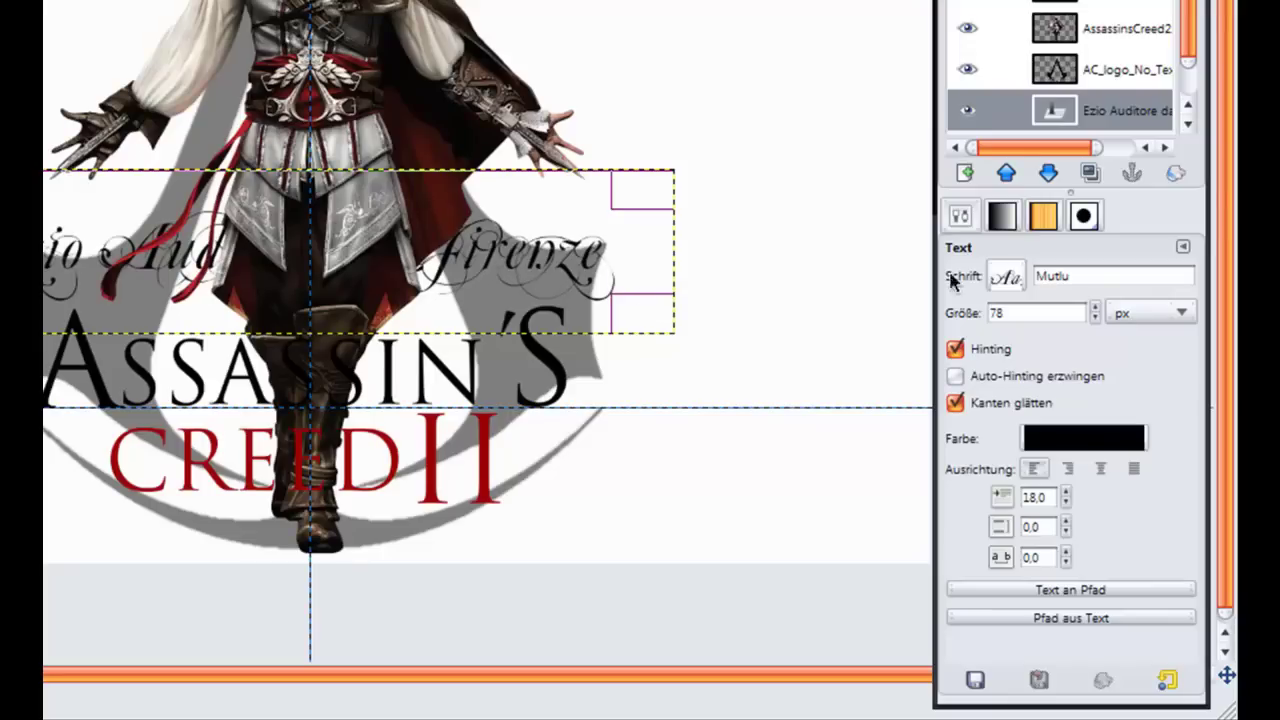
pyautogui.press('BackSpace')
pyautogui.press('BackSpace')
pyautogui.write('82')
pyautogui.press('Return')
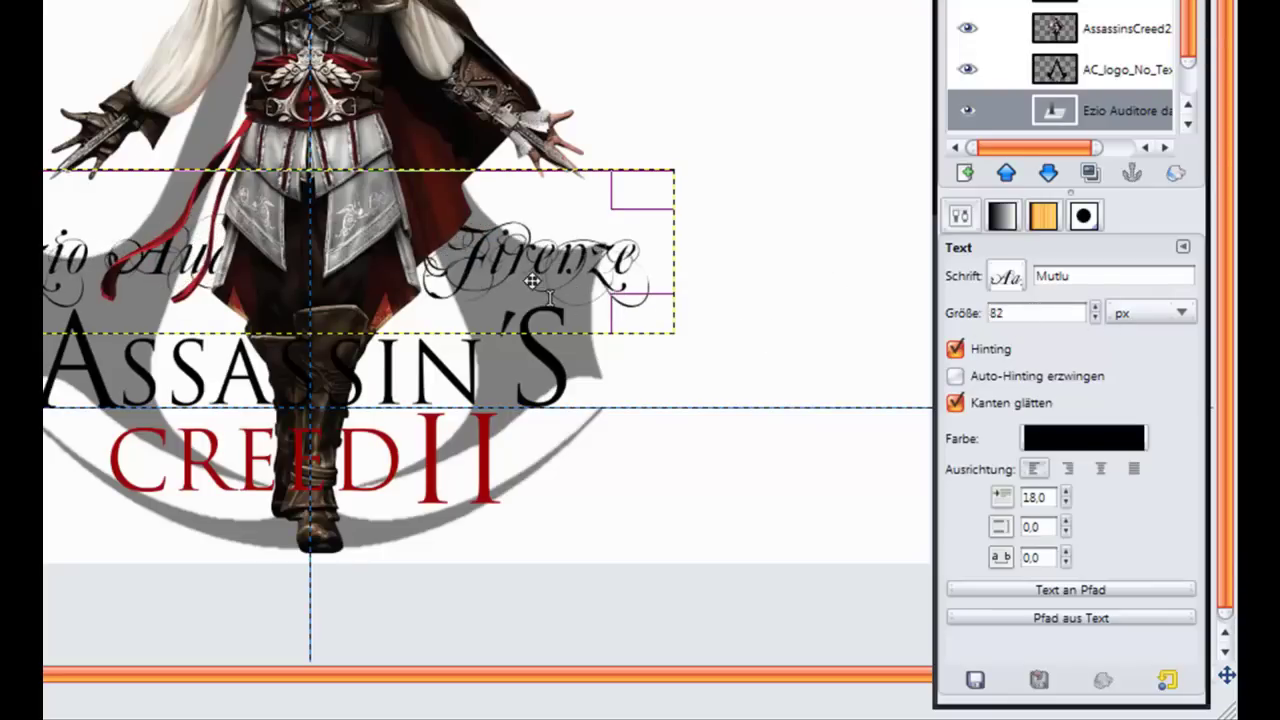
# Reposition the script line left, right, then down toward ASSASSIN'S.
pyautogui.click(512, 274)
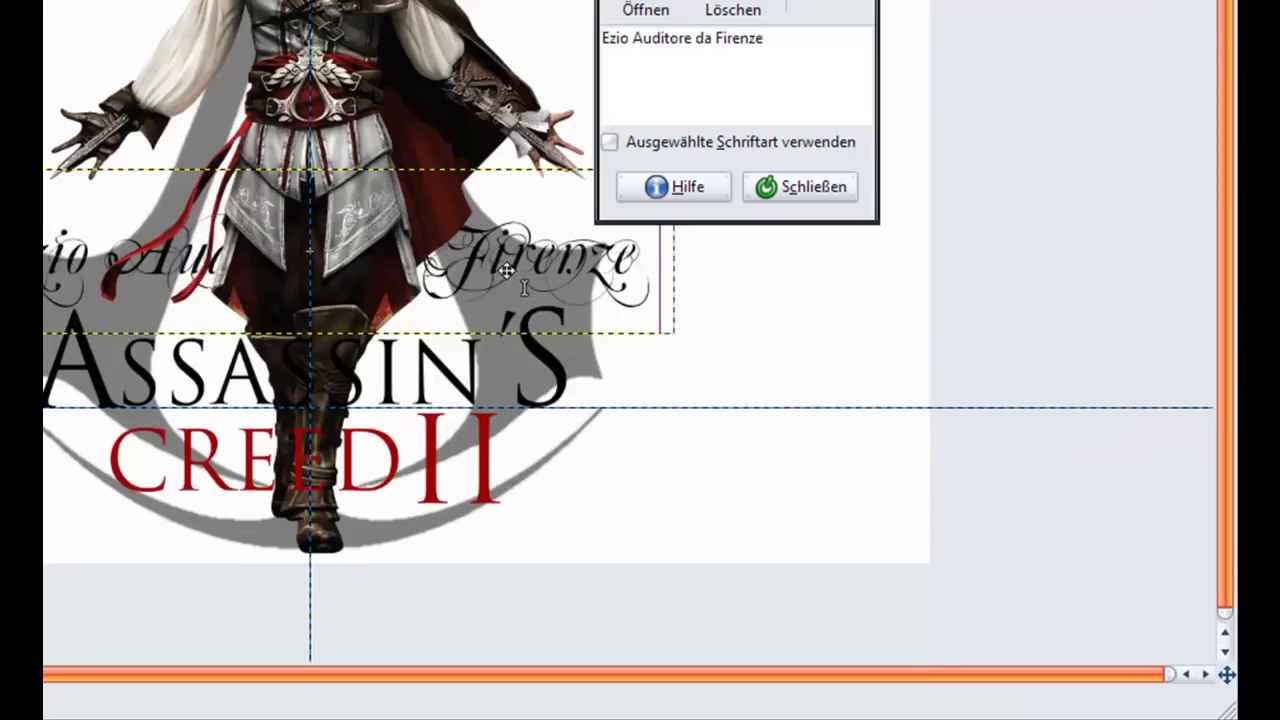
pyautogui.moveTo(510, 272); pyautogui.dragTo(495, 272)
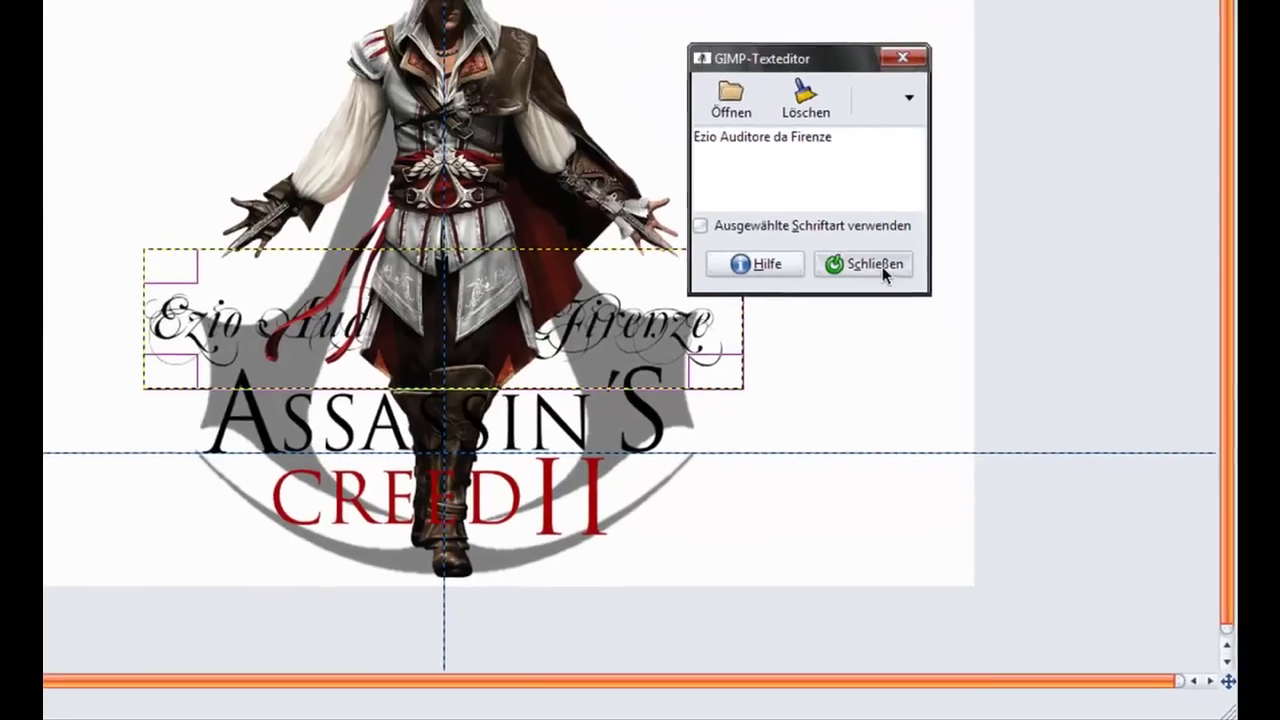
pyautogui.click(805, 187)
pyautogui.click(680, 375)
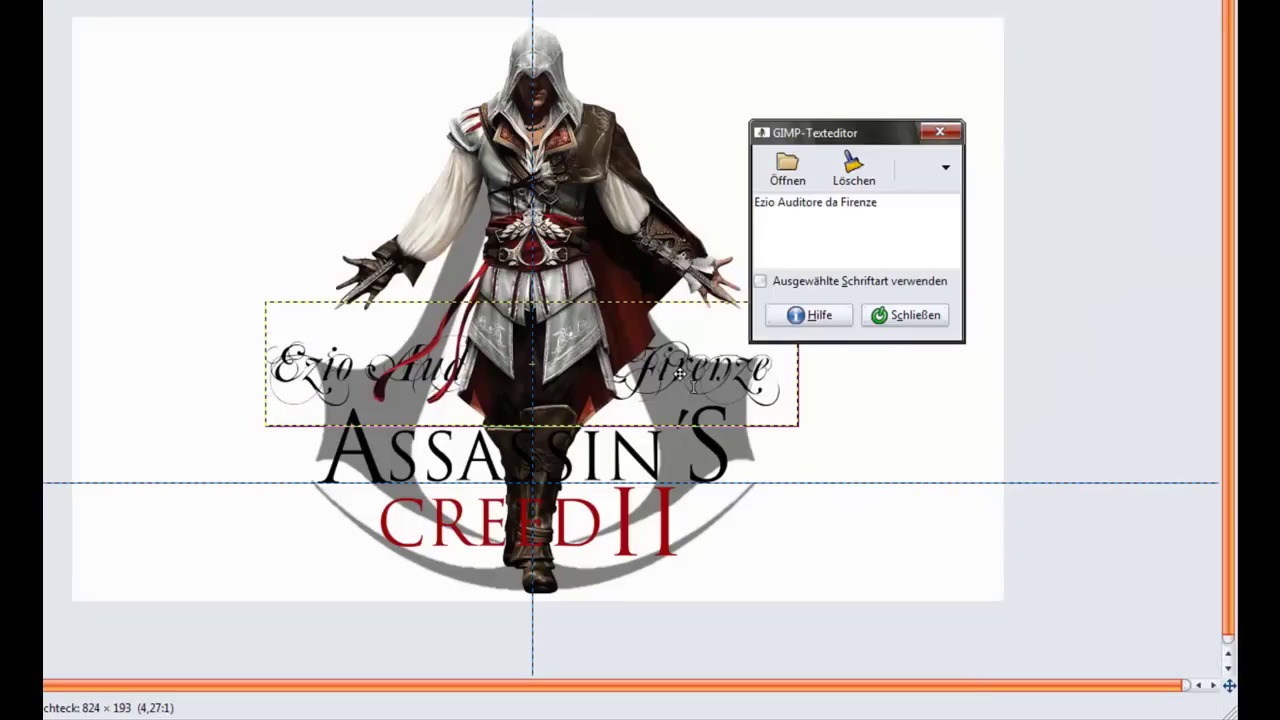
pyautogui.moveTo(686, 375); pyautogui.dragTo(699, 375)
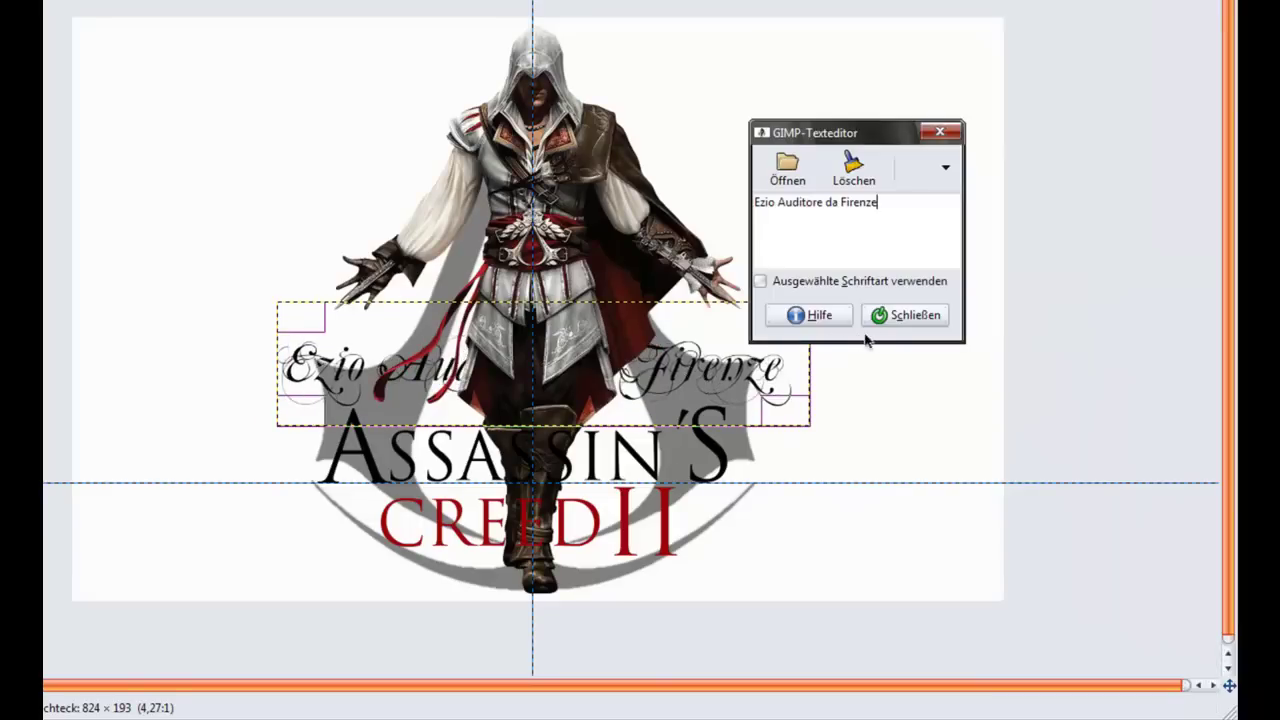
pyautogui.click(918, 328)
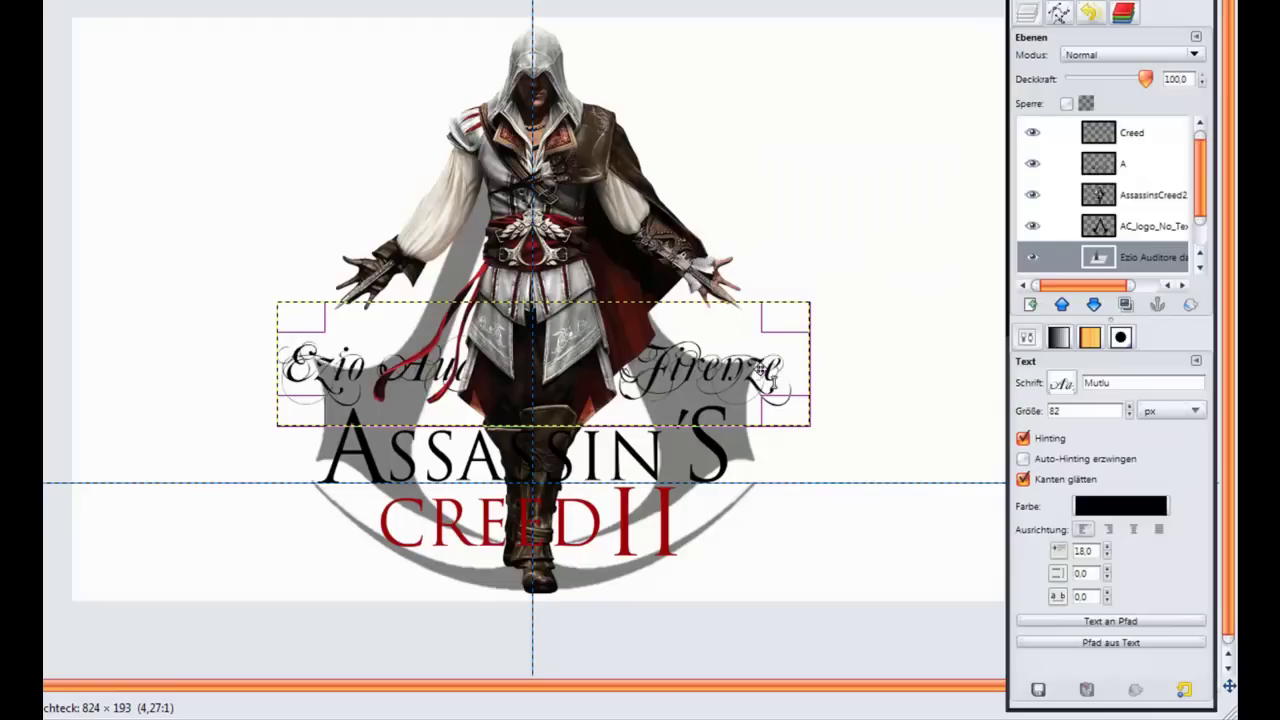
pyautogui.press('Down')
pyautogui.press('Down')
pyautogui.press('Down')
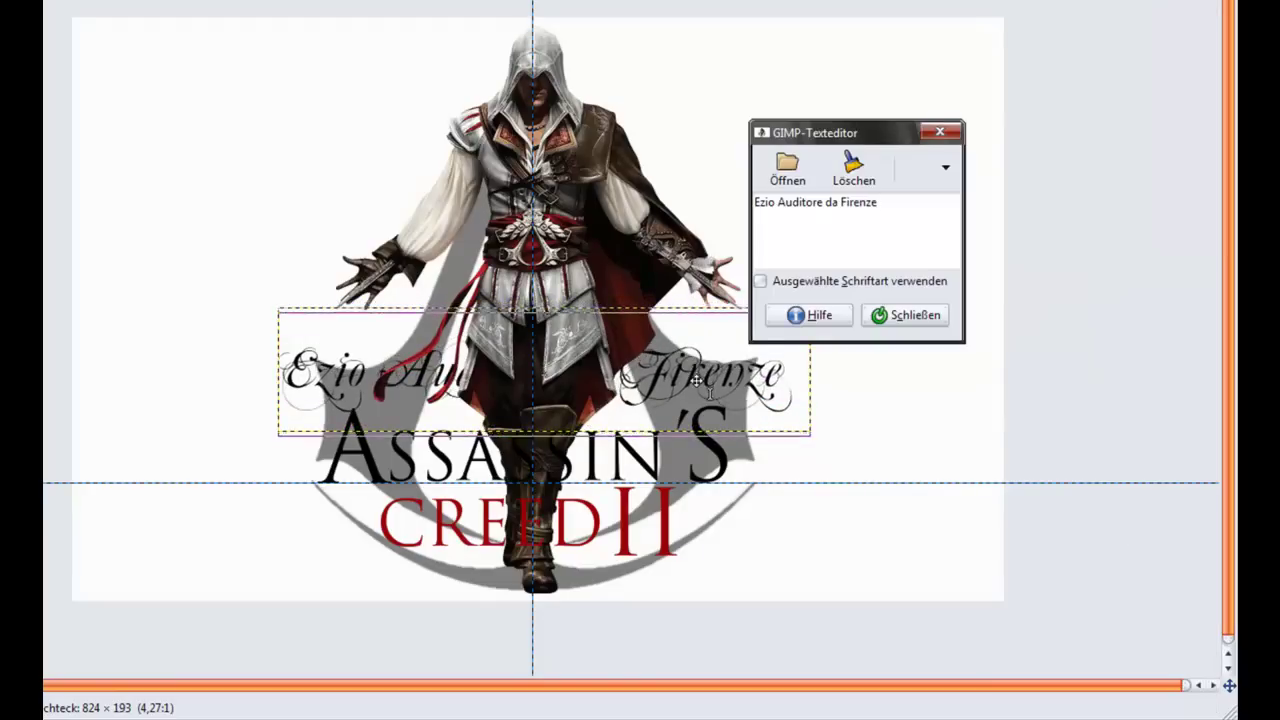
pyautogui.moveTo(696, 375); pyautogui.dragTo(696, 383)
# Fade the script text layer to about 21% opacity and AC_logo_No_Text to 30.3%.
pyautogui.click(870, 315)
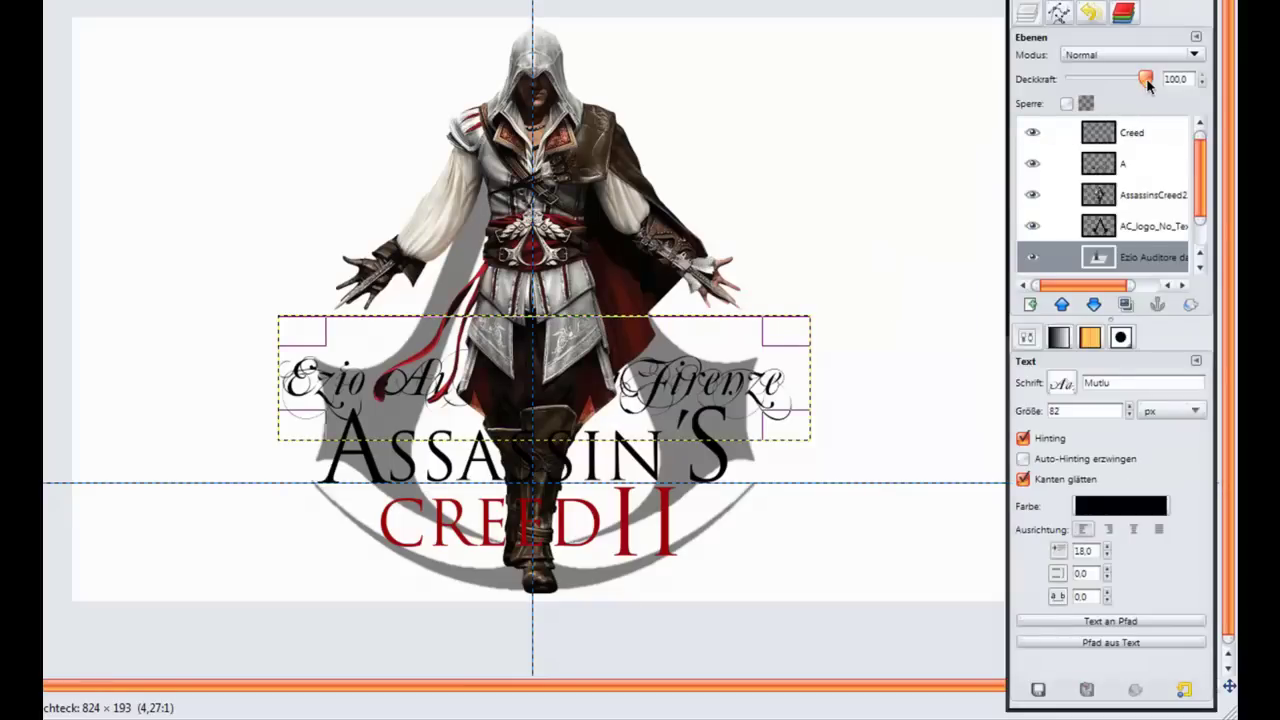
pyautogui.moveTo(1146, 78); pyautogui.dragTo(1094, 84)
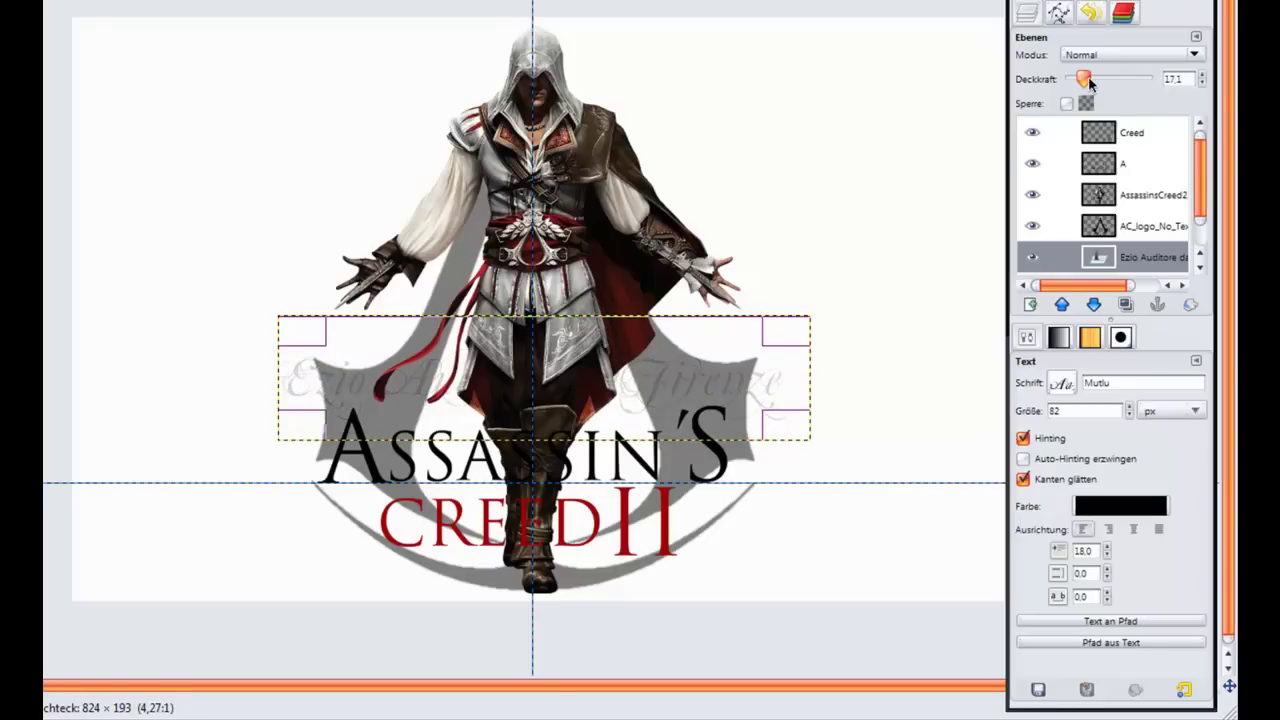
pyautogui.moveTo(1088, 80); pyautogui.dragTo(1092, 81)
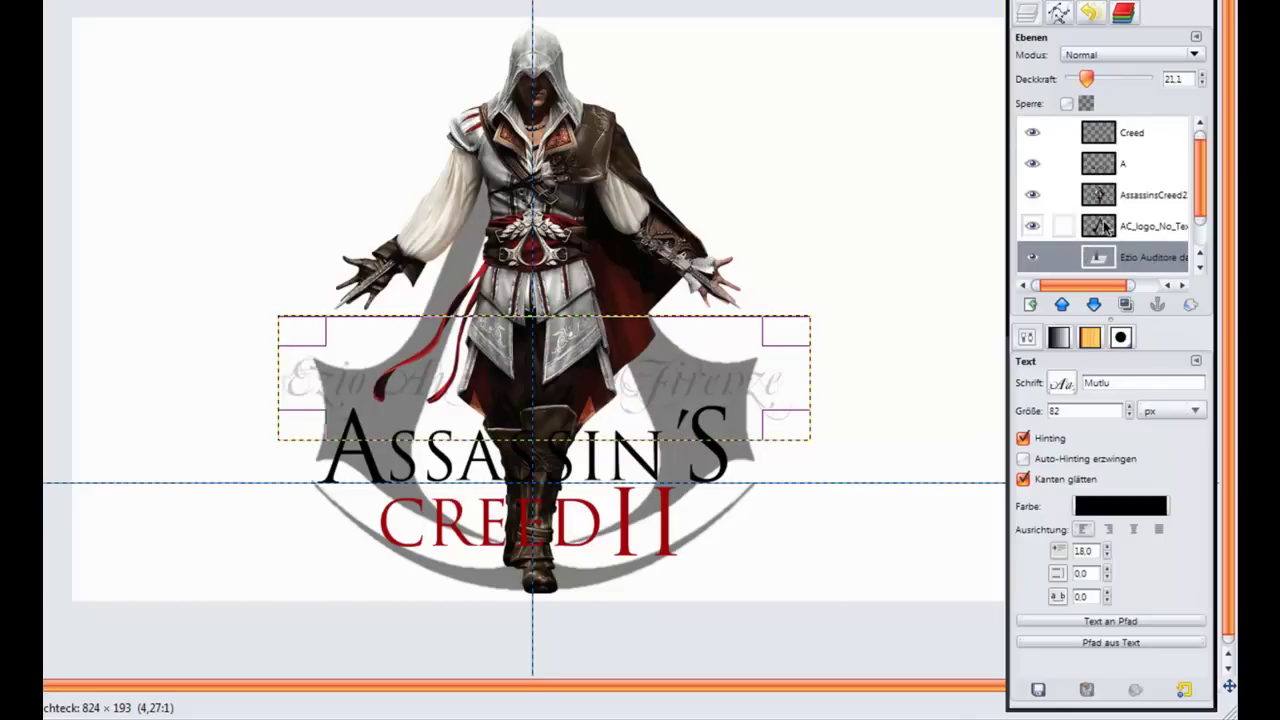
pyautogui.click(1137, 229)
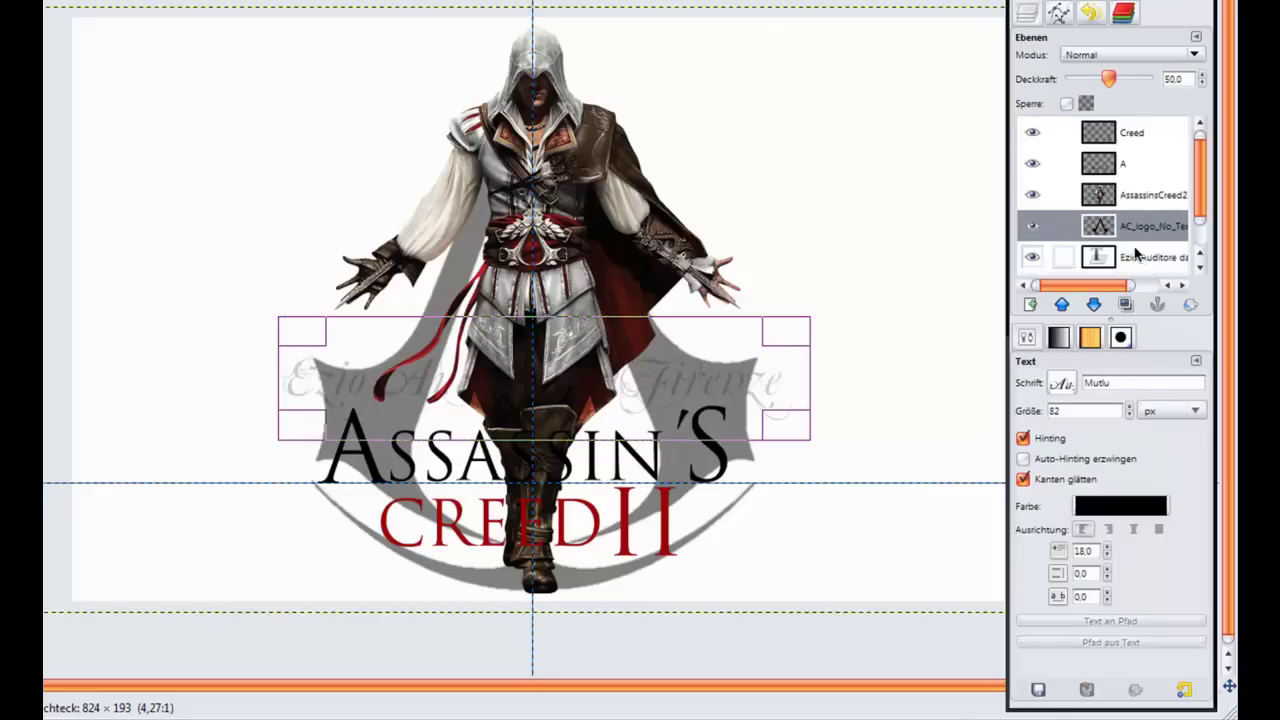
pyautogui.moveTo(1097, 80); pyautogui.dragTo(1100, 82)
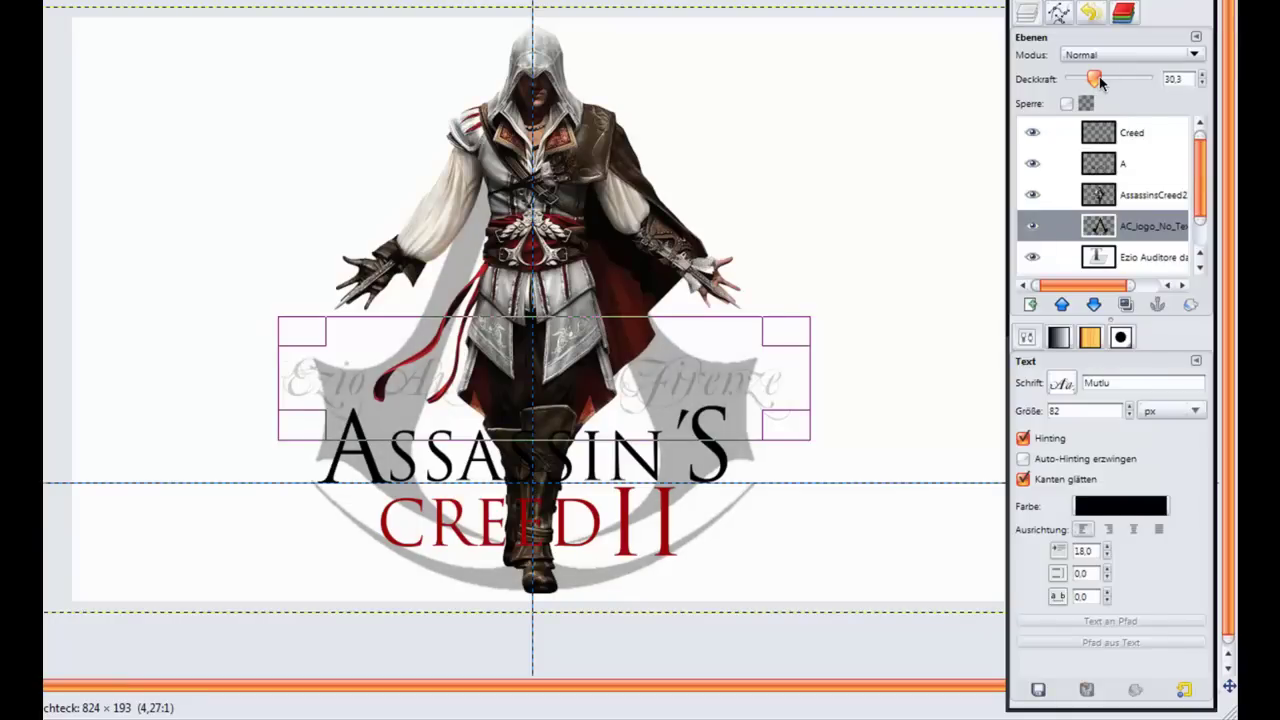
# Add a layer mask to the AssassinsCreed2 layer.
pyautogui.click(1132, 195)
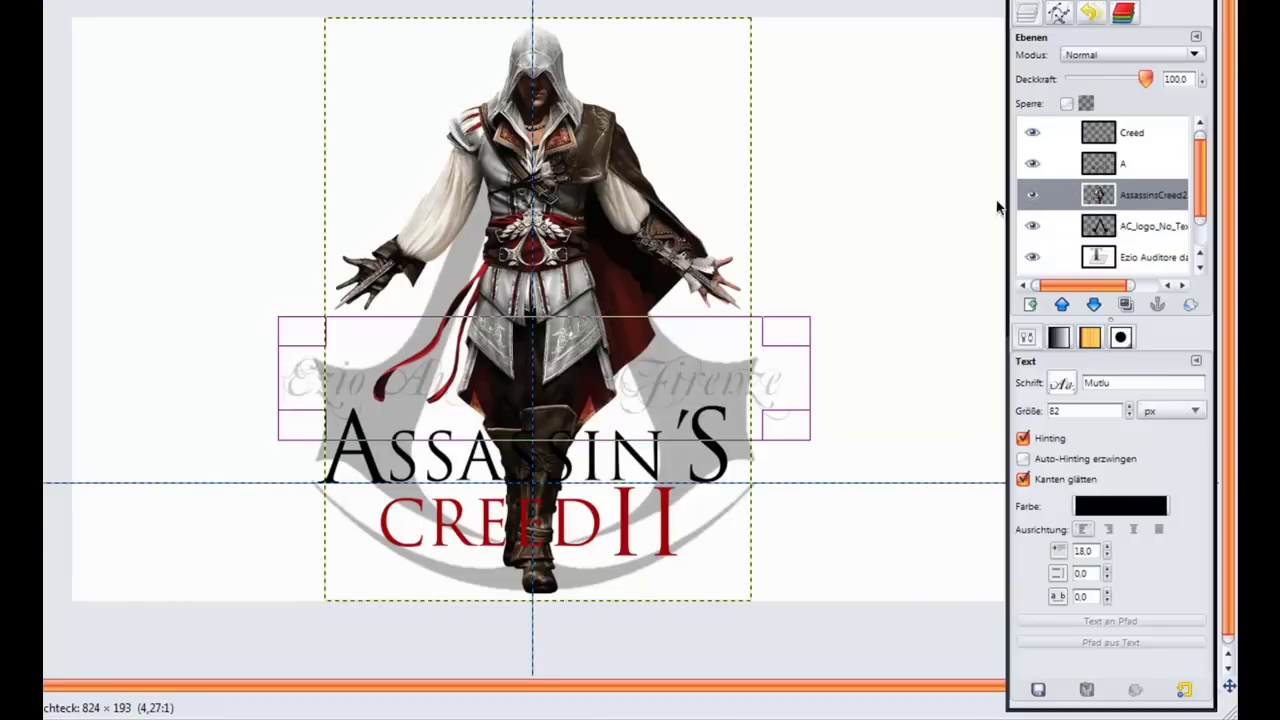
pyautogui.rightClick(1141, 202)
pyautogui.click(1035, 434)
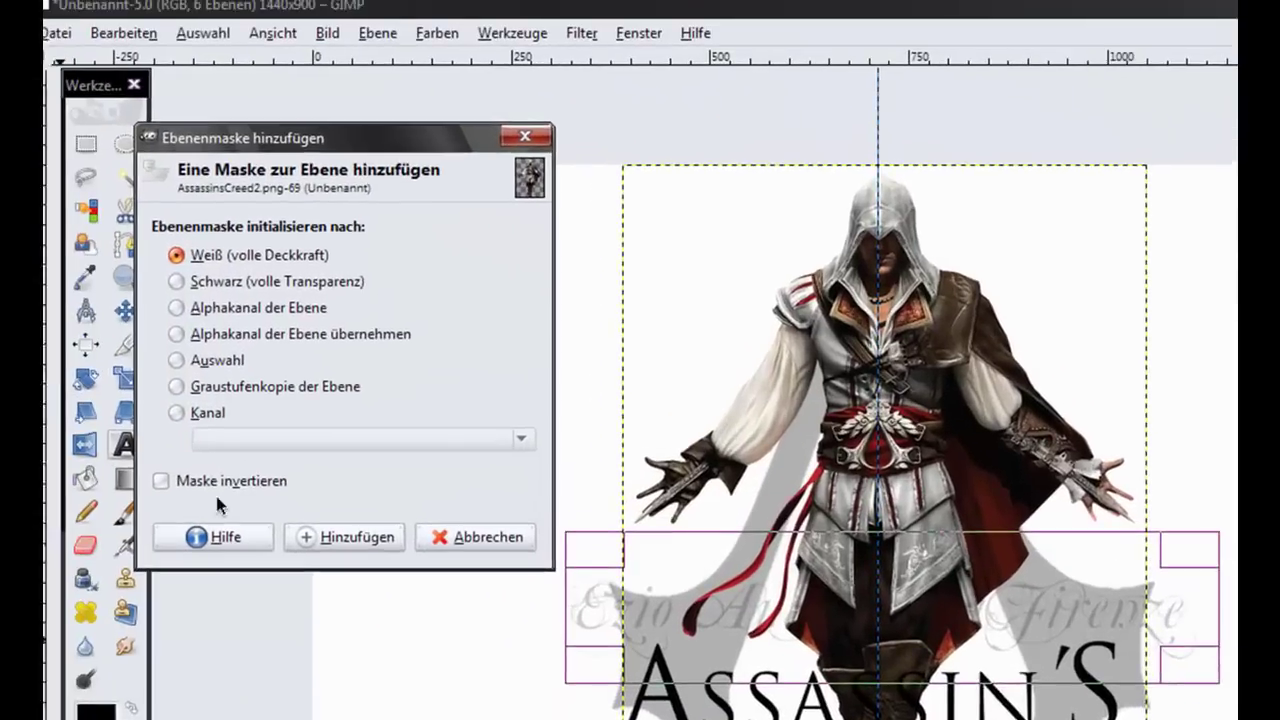
pyautogui.click(345, 537)
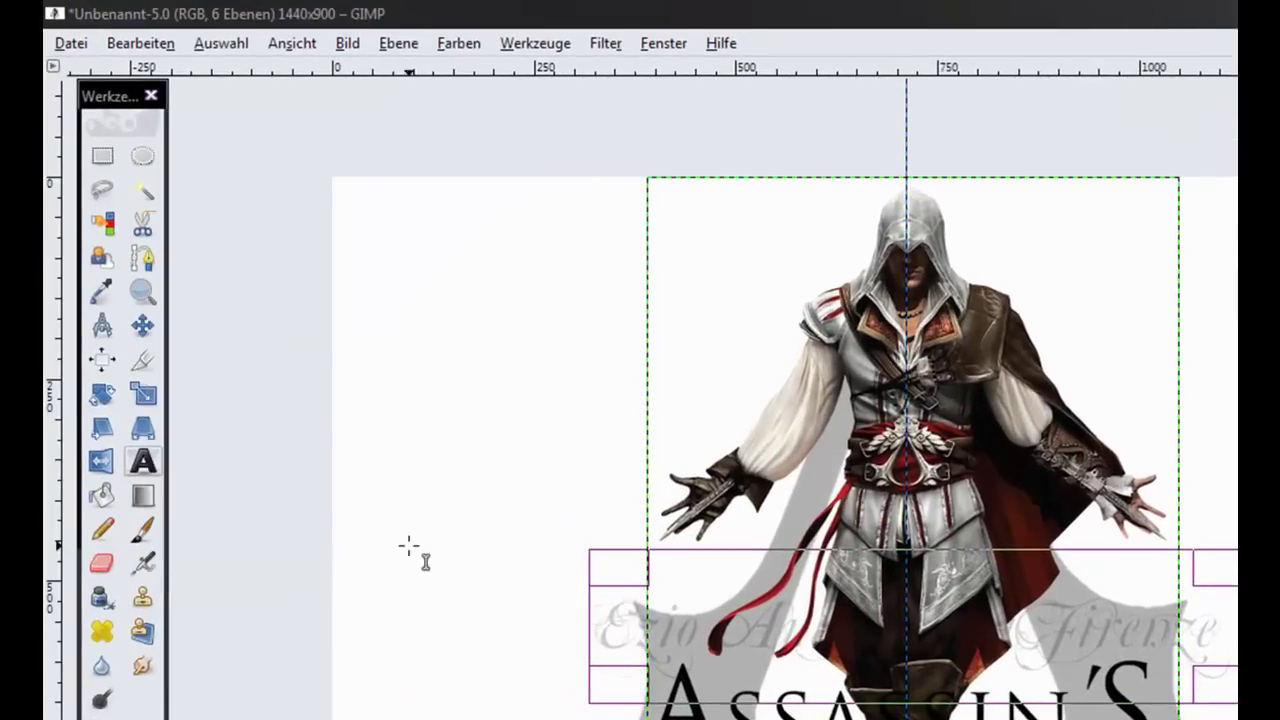
# Draw a black-to-white gradient on the mask so Ezio's lower legs fade out.
pyautogui.click(145, 505)
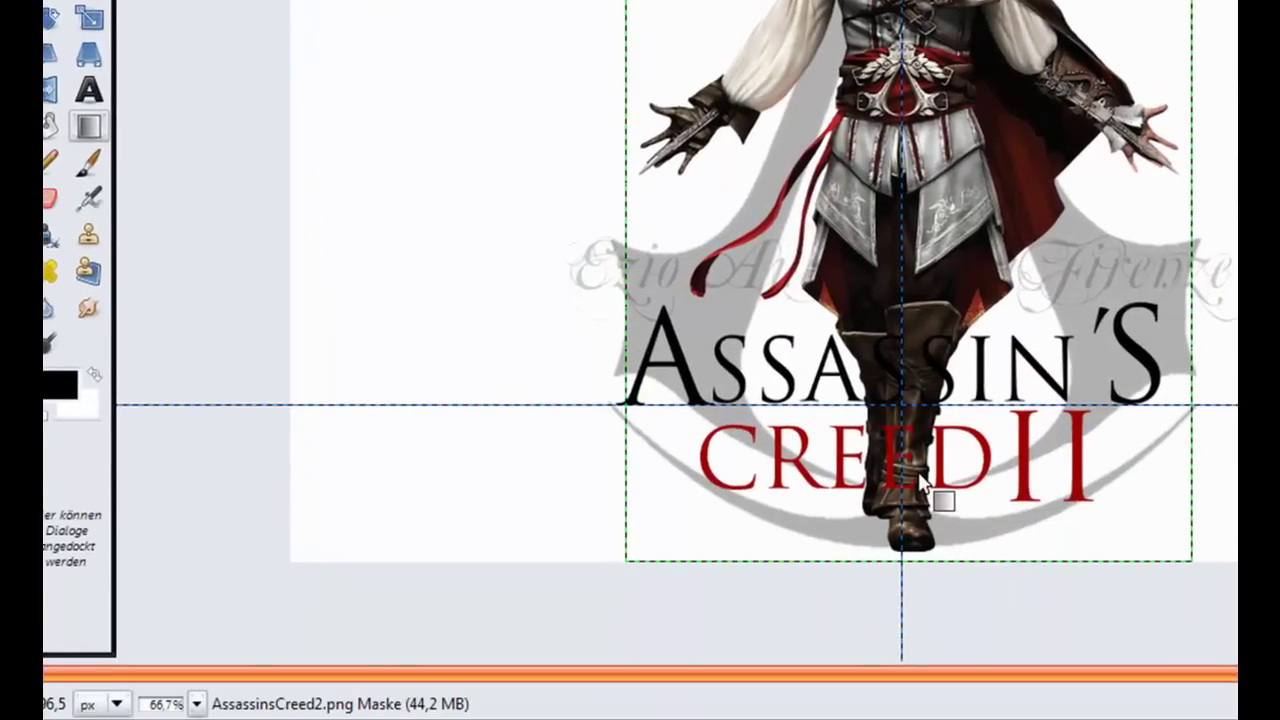
pyautogui.press('-')
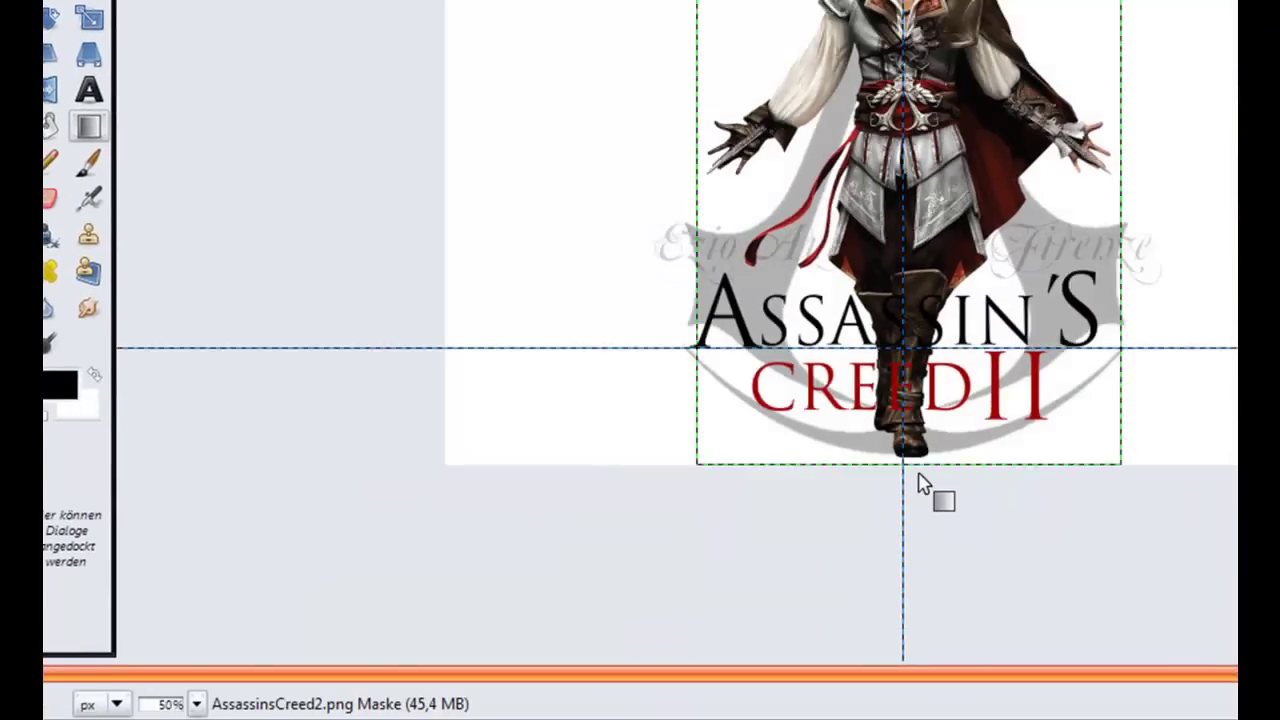
pyautogui.press('-')
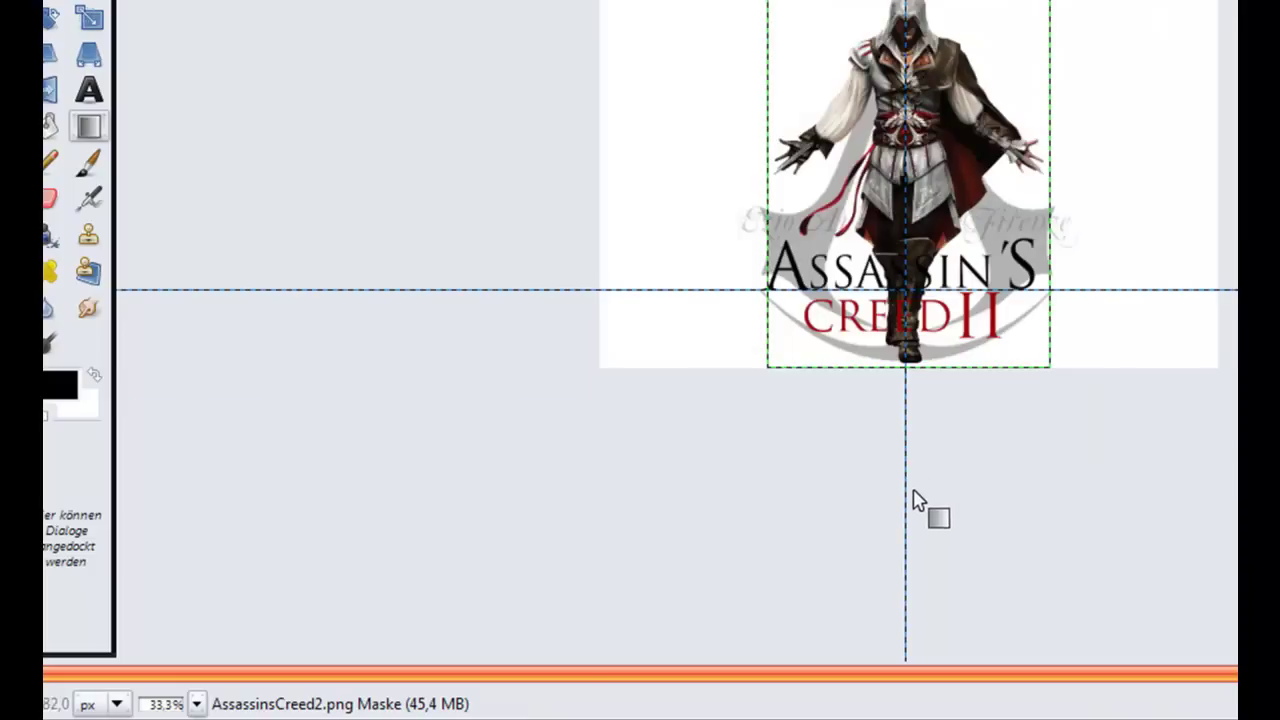
pyautogui.moveTo(906, 526); pyautogui.dragTo(905, 158)
pyautogui.scroll(2, 910, 272)
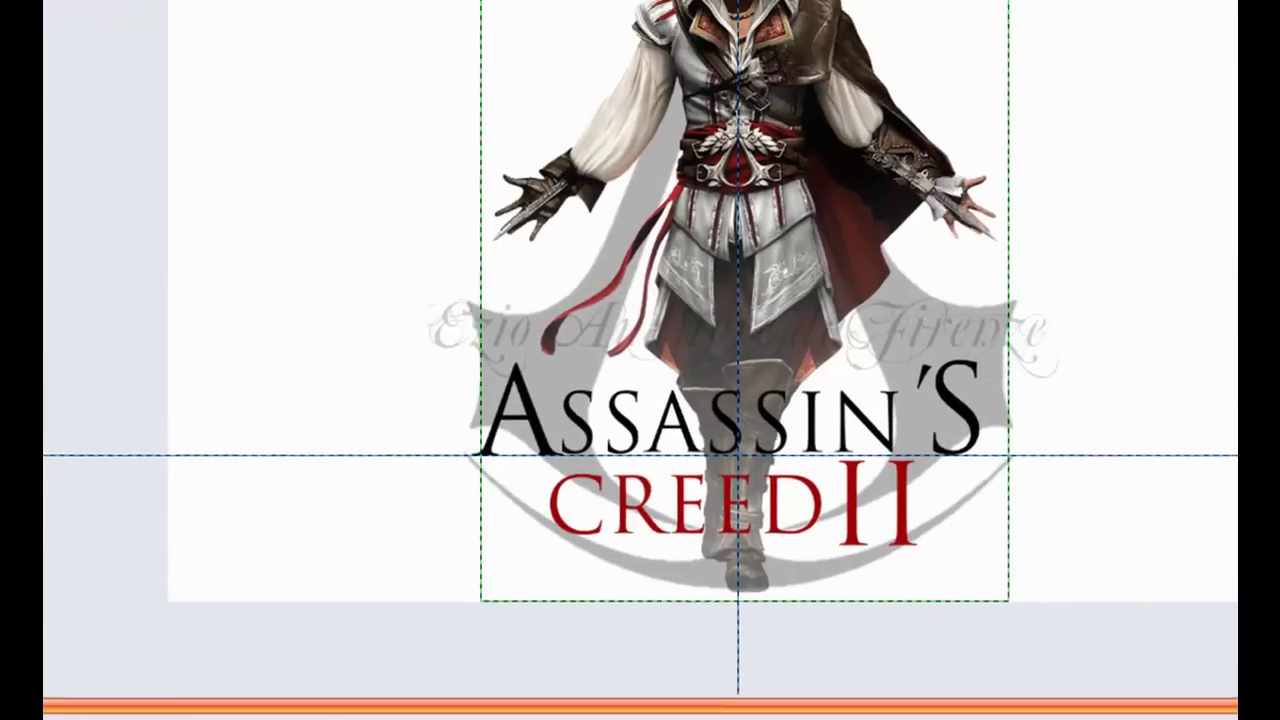
# Add a transparent full-canvas layer named Hintergrund at the top of the stack.
pyautogui.click(1204, 128)
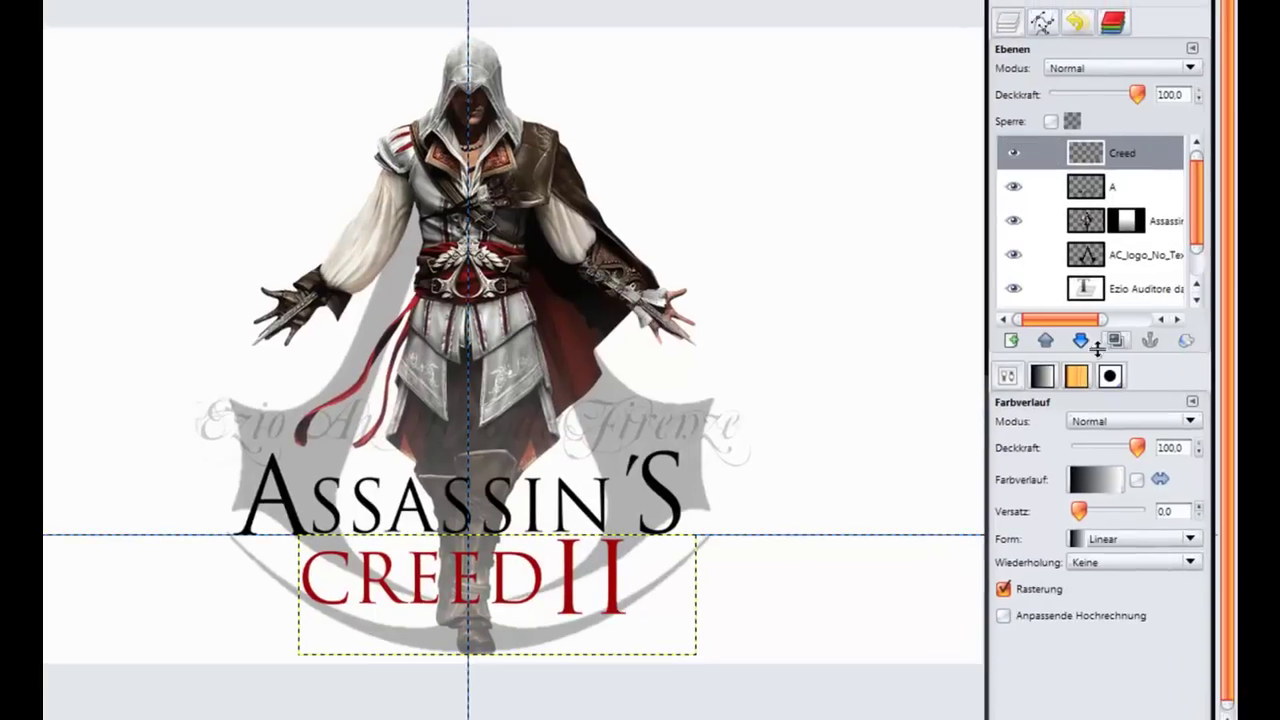
pyautogui.click(1079, 318)
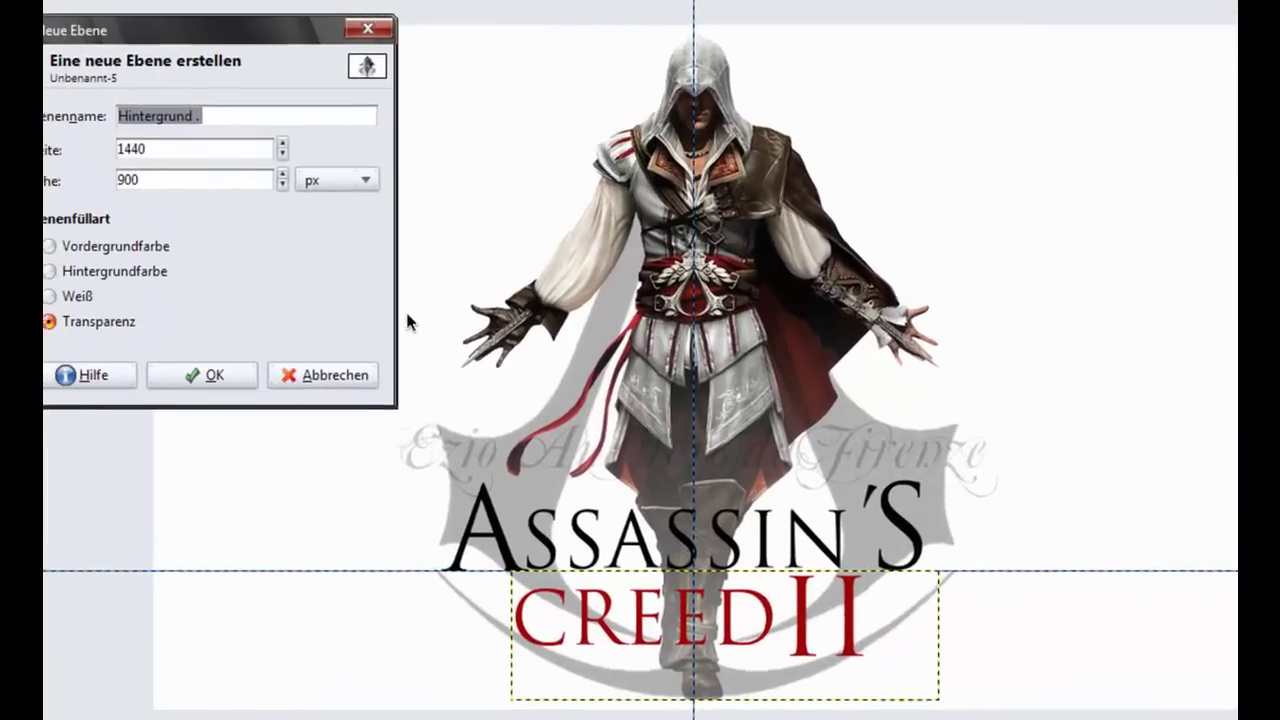
pyautogui.click(287, 390)
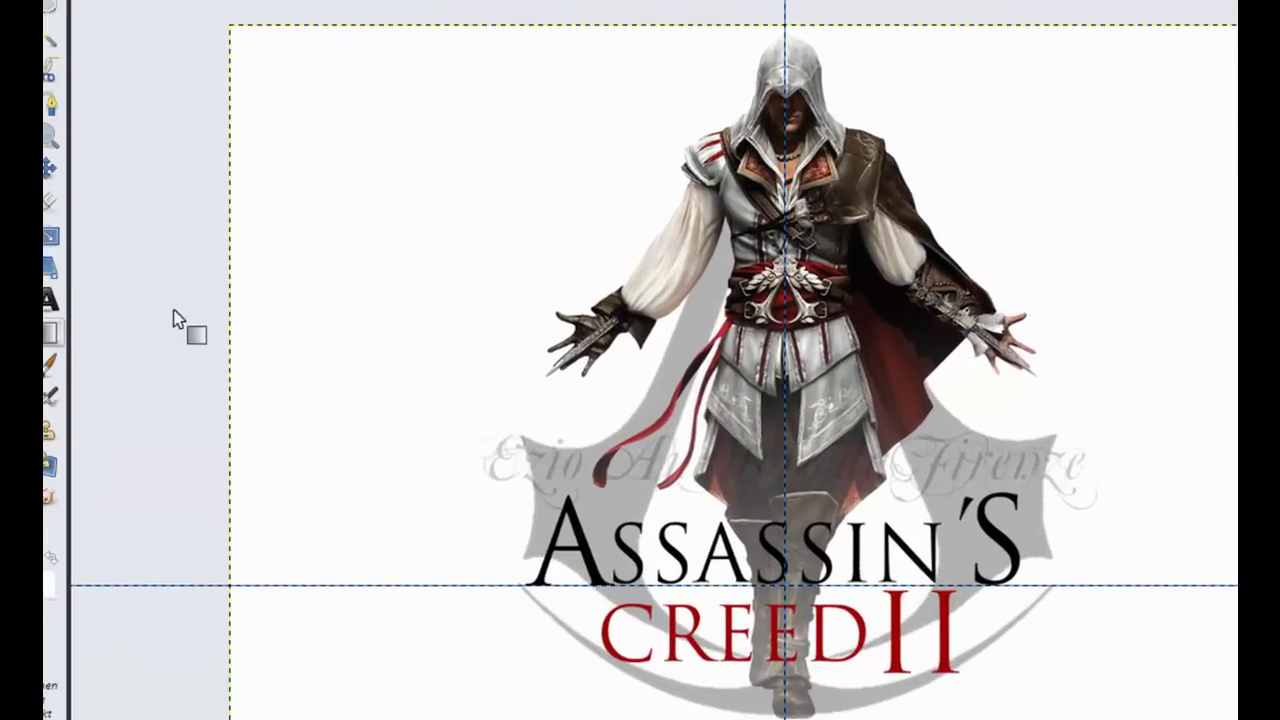
# Place a horizontal guide from the top ruler just above the script lettering.
pyautogui.moveTo(571, 5); pyautogui.dragTo(566, 440)
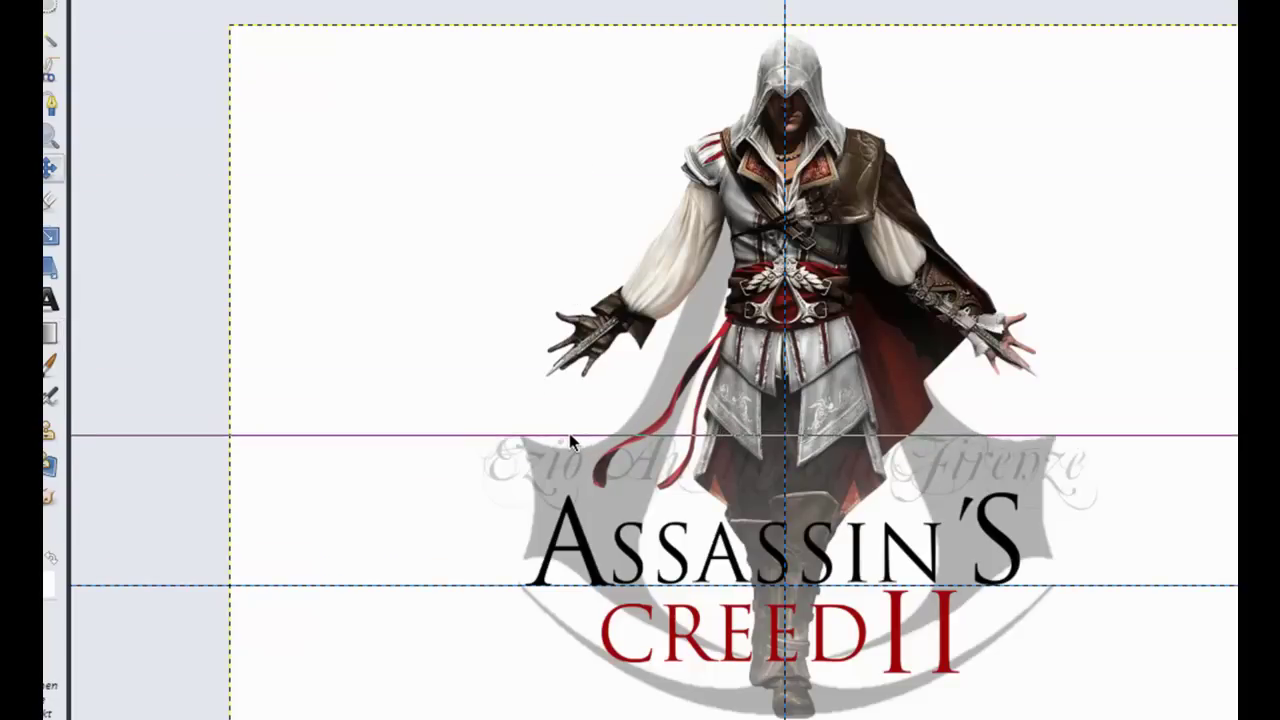
pyautogui.moveTo(522, 436); pyautogui.dragTo(522, 435)
pyautogui.moveTo(690, 5); pyautogui.dragTo(690, 712)
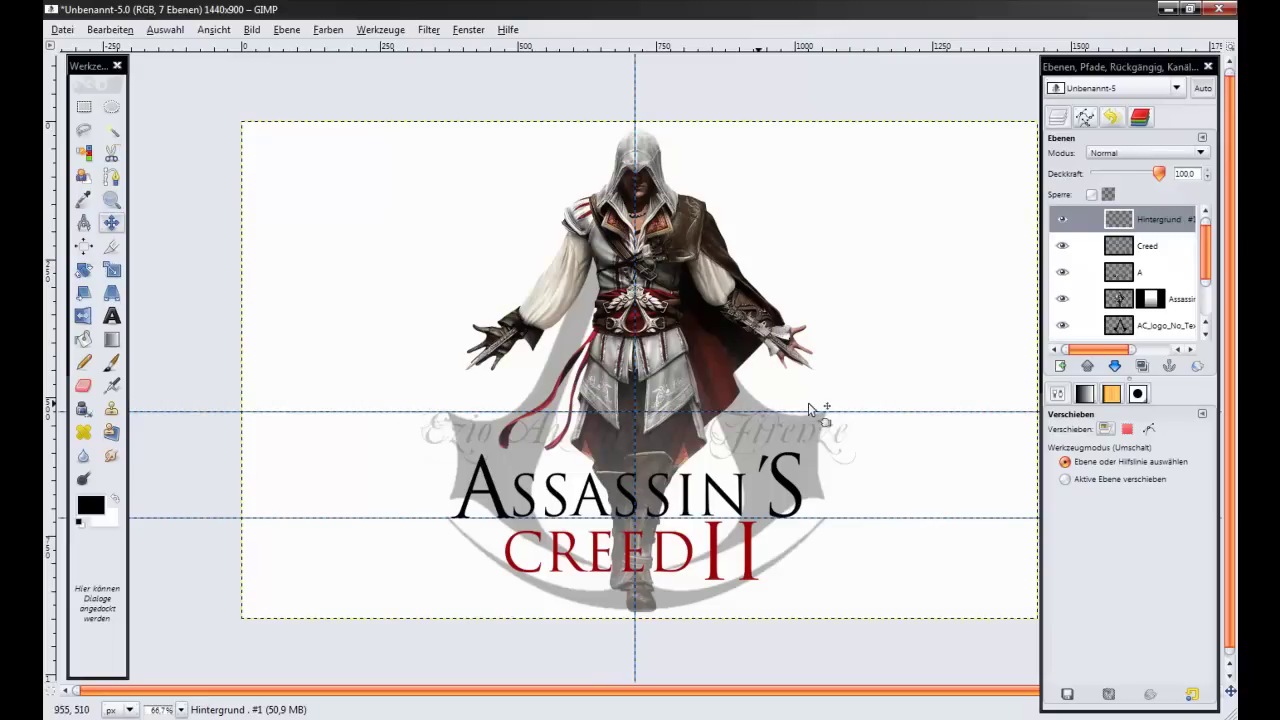
# Free-select a slanted polygon in the lower left, from the guide down past the canvas bottom.
pyautogui.click(86, 129)
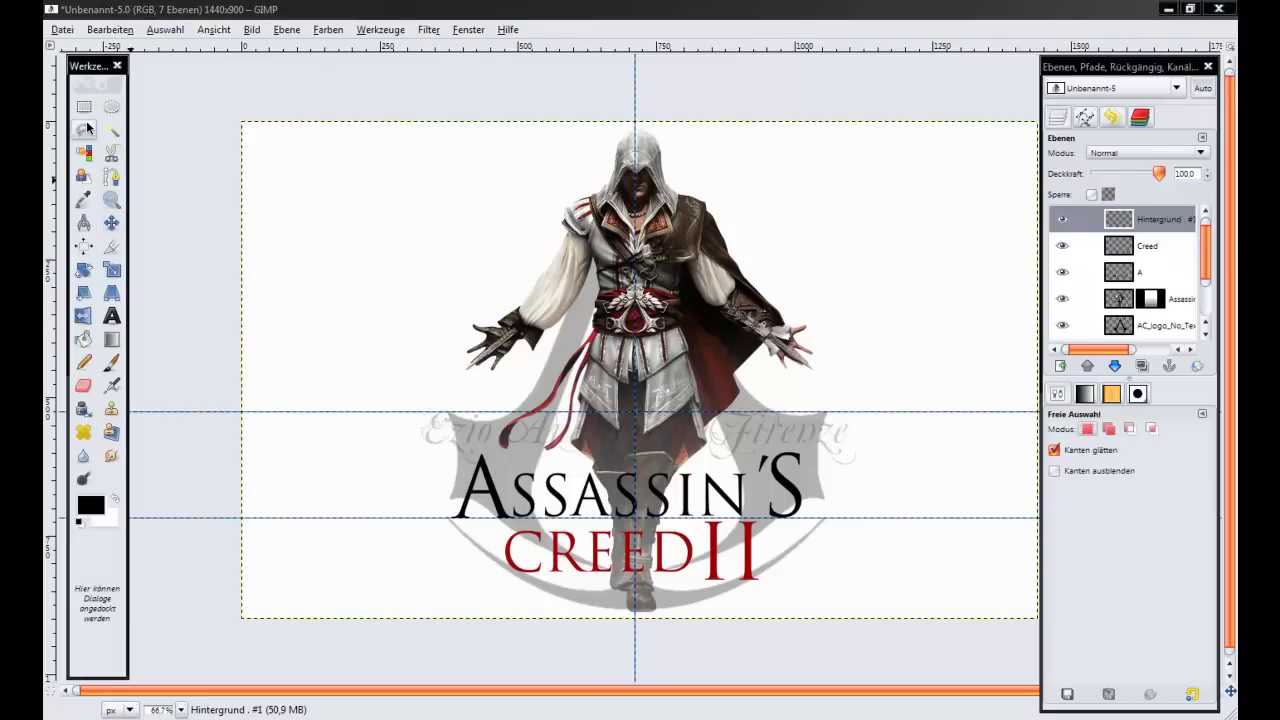
pyautogui.click(193, 411)
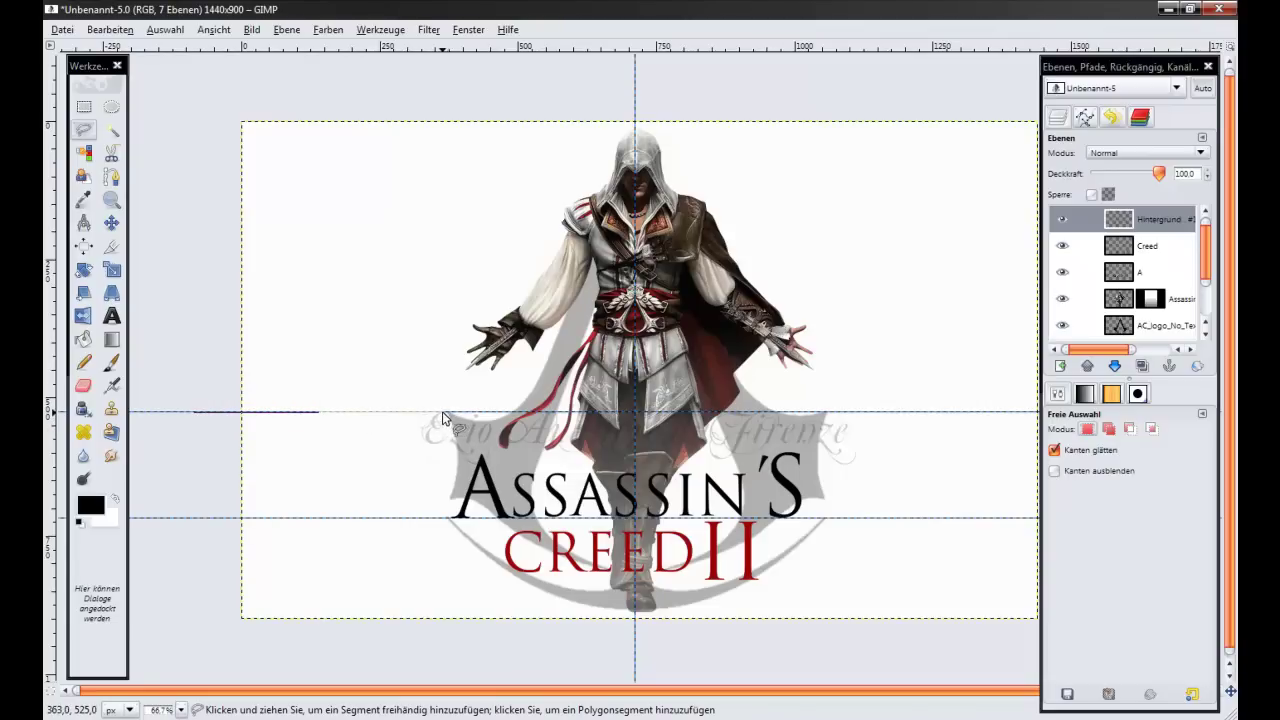
pyautogui.click(439, 412)
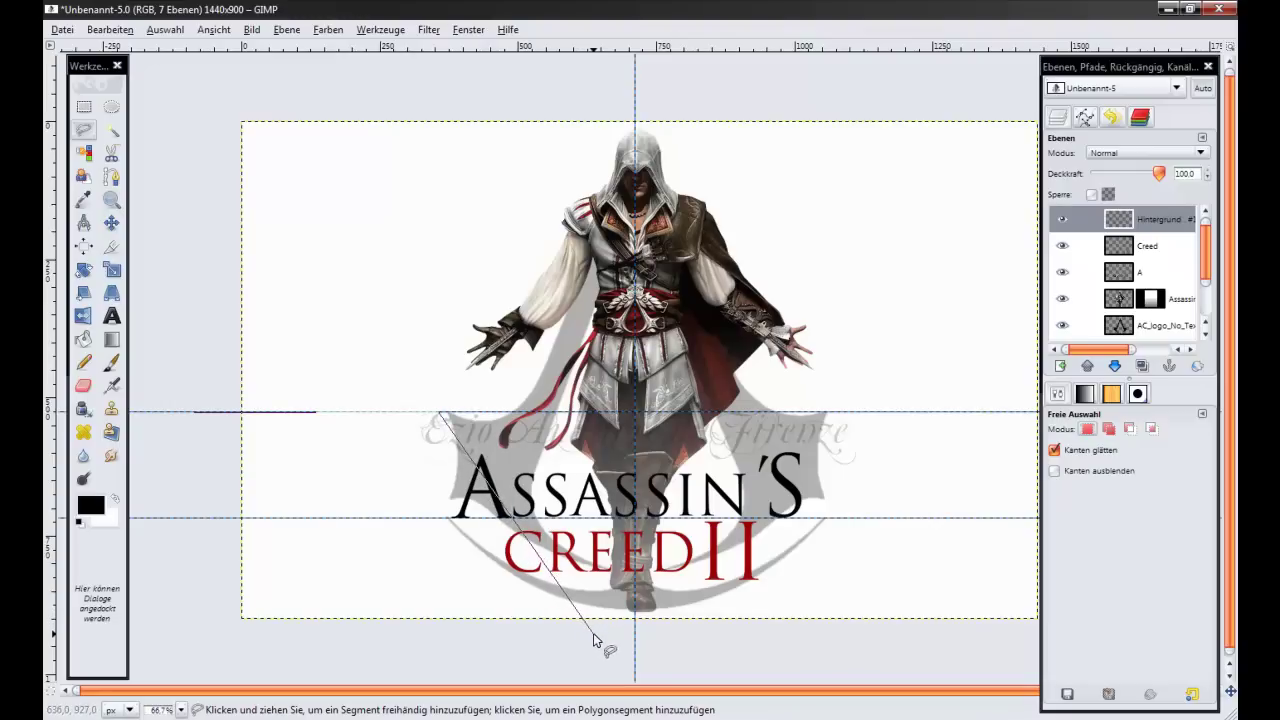
pyautogui.click(593, 634)
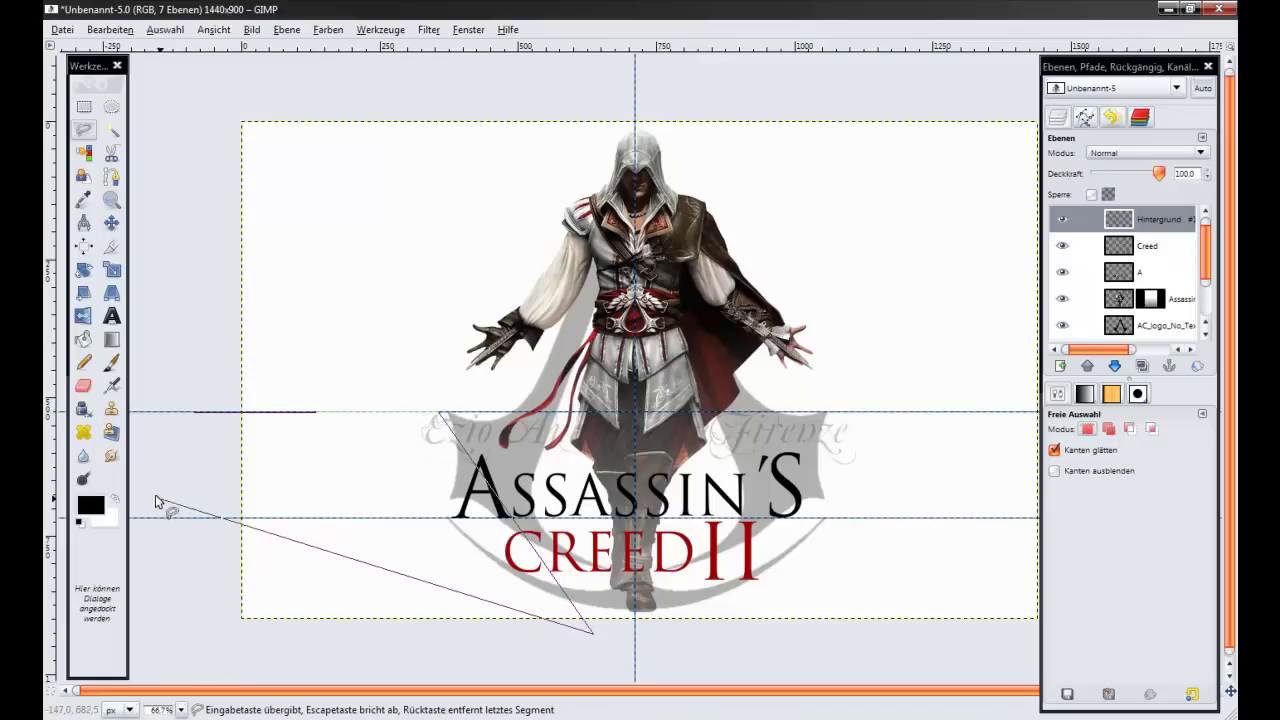
pyautogui.click(173, 636)
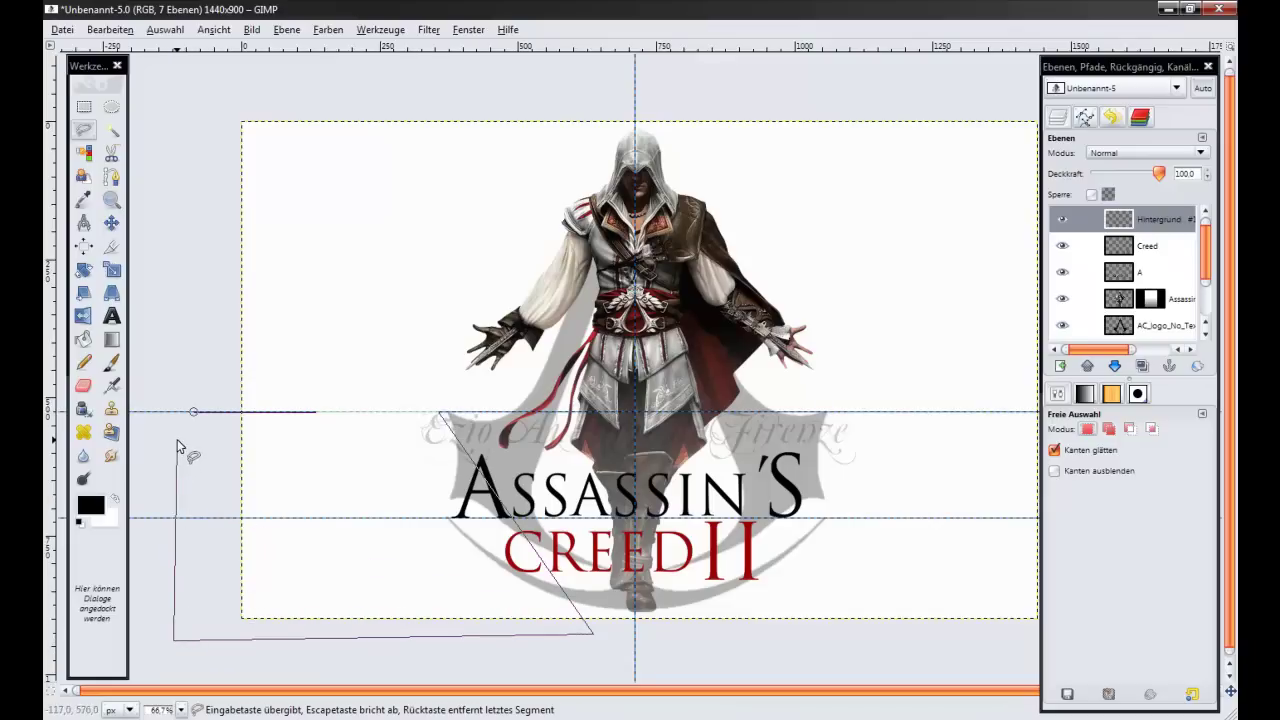
pyautogui.click(195, 411)
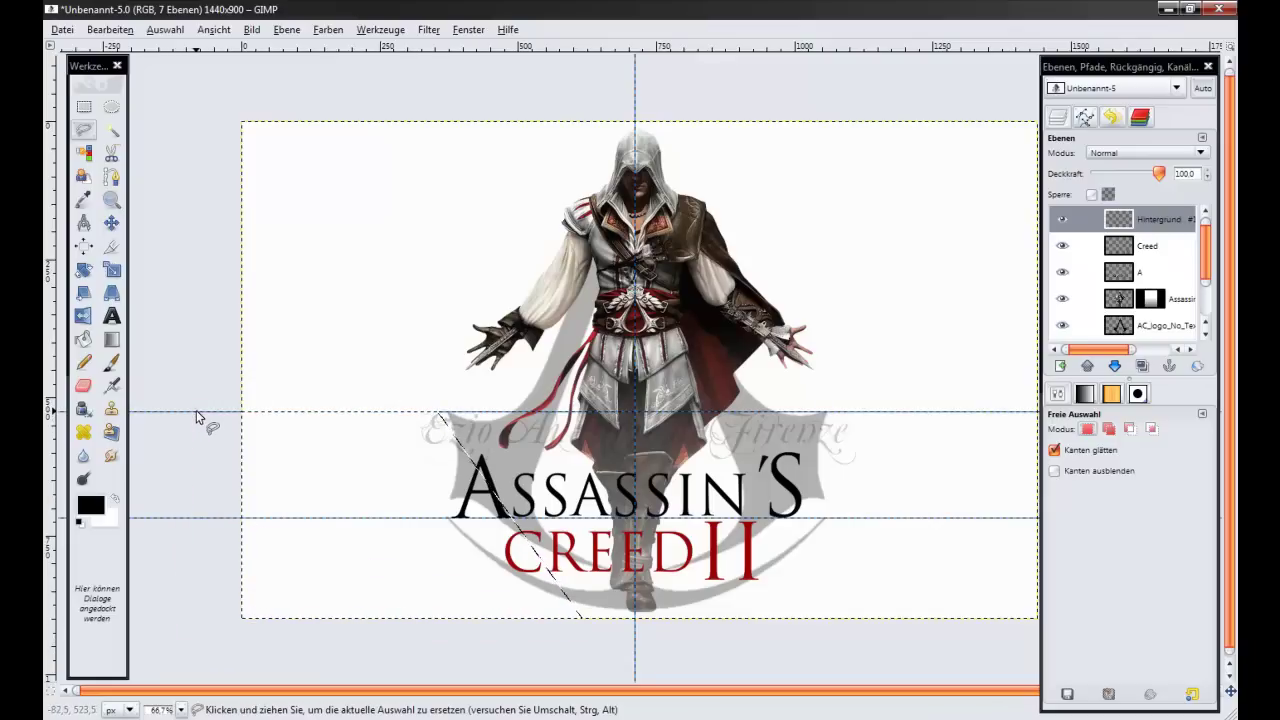
# Bucket-fill the lower-left selection with black.
pyautogui.click(111, 339)
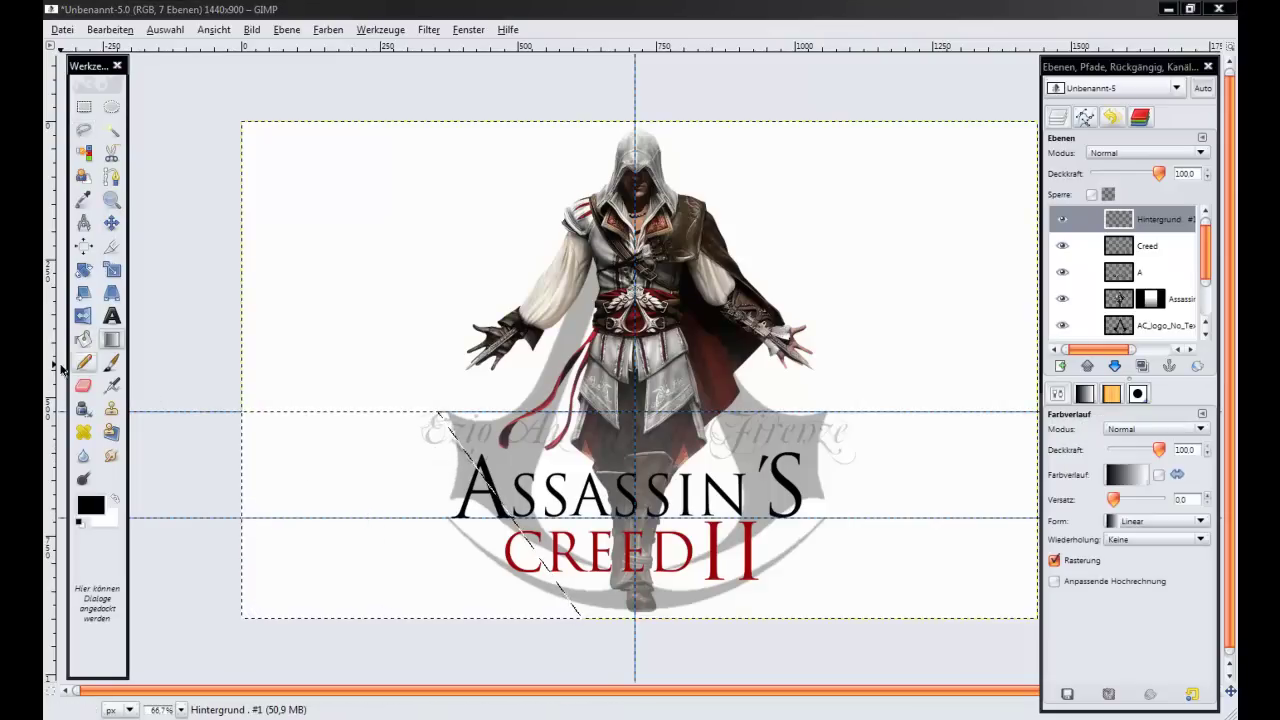
pyautogui.click(83, 340)
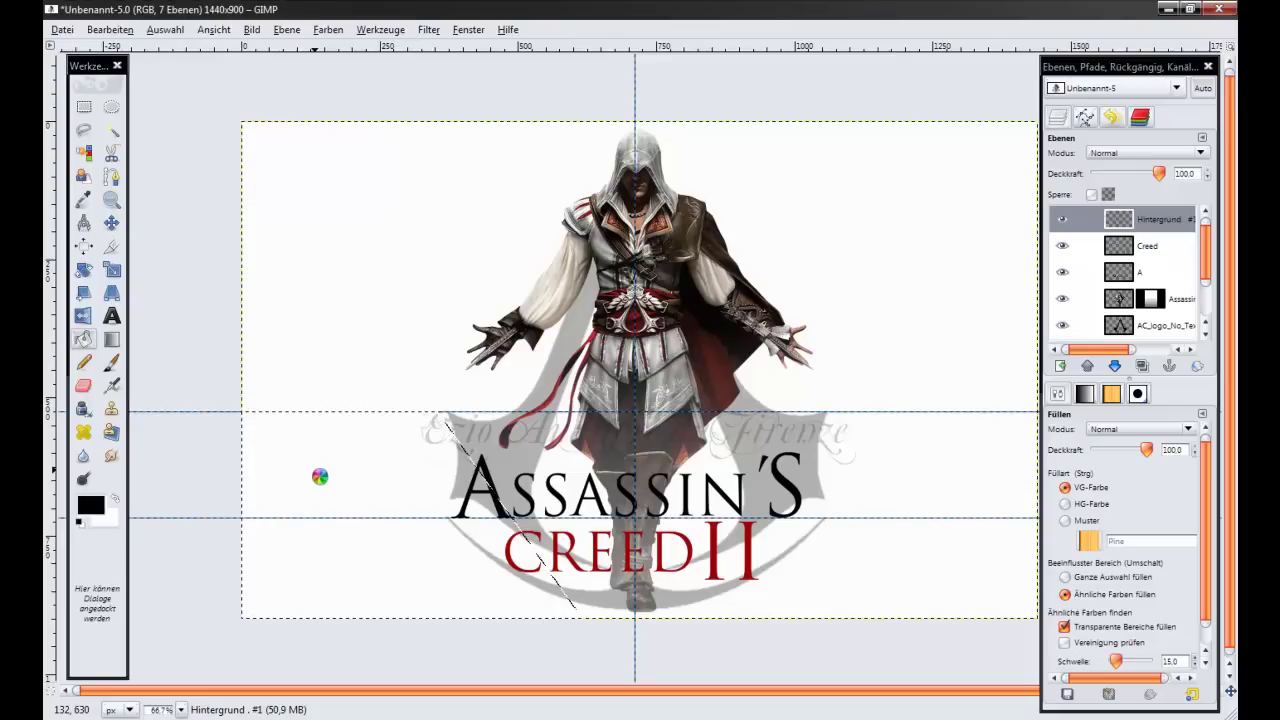
pyautogui.click(314, 474)
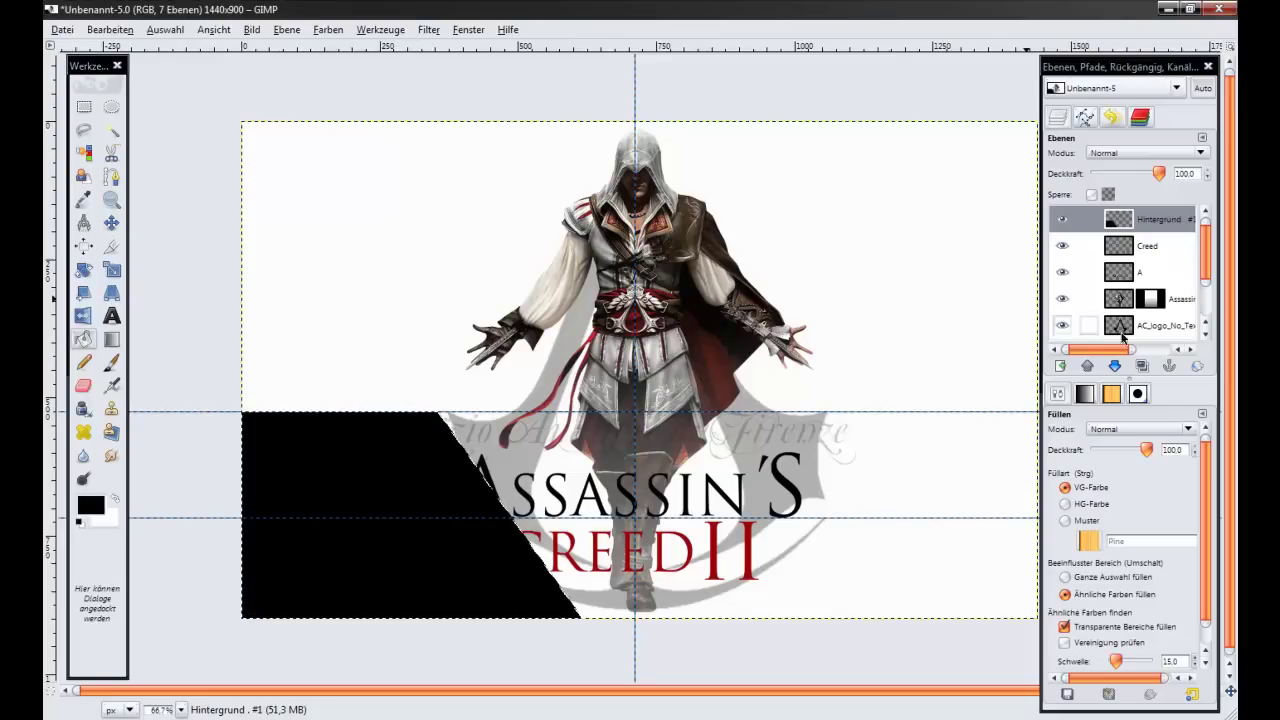
# Duplicate the black shape layer and flip the copy horizontally to the lower right.
pyautogui.click(1141, 366)
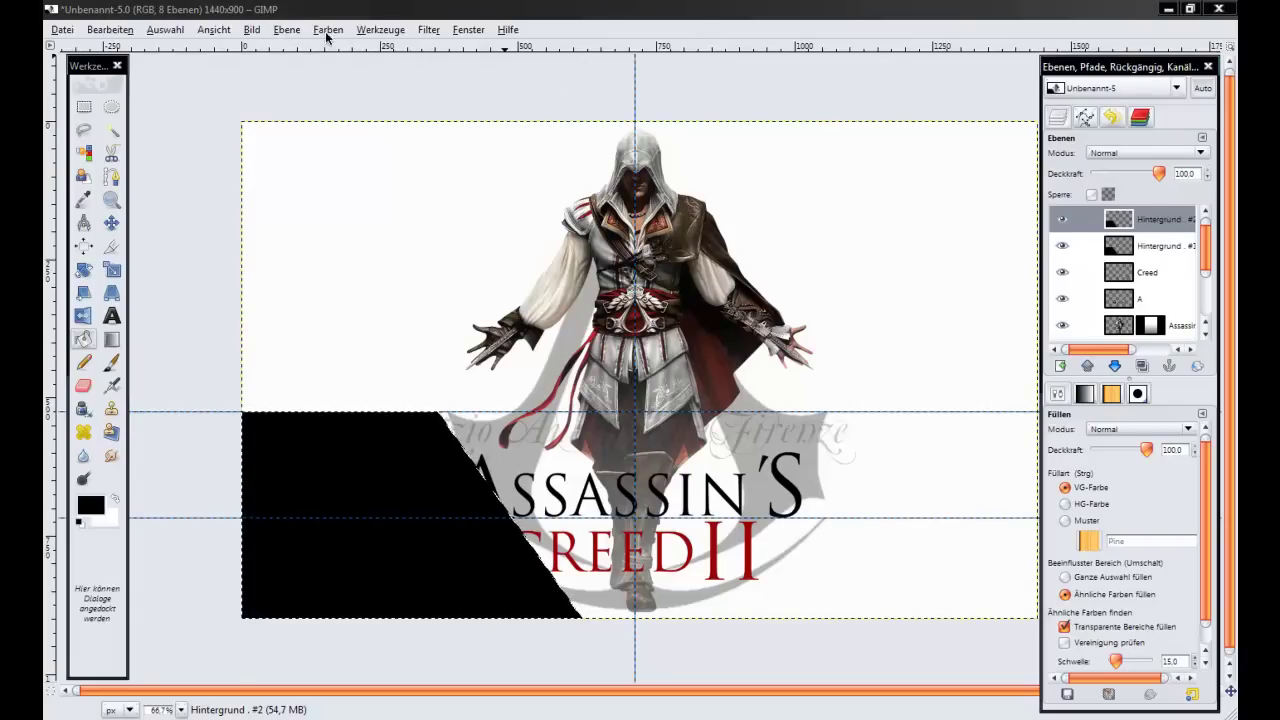
pyautogui.click(288, 30)
pyautogui.moveTo(330, 214)
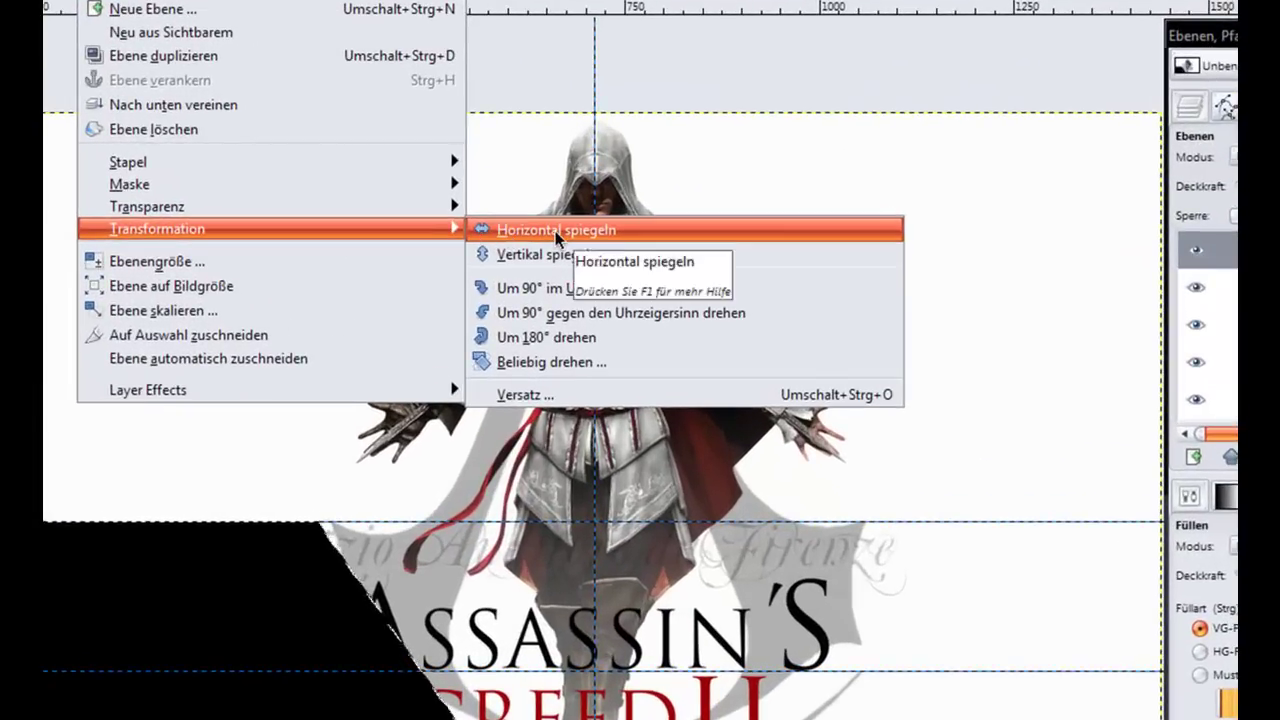
pyautogui.click(555, 231)
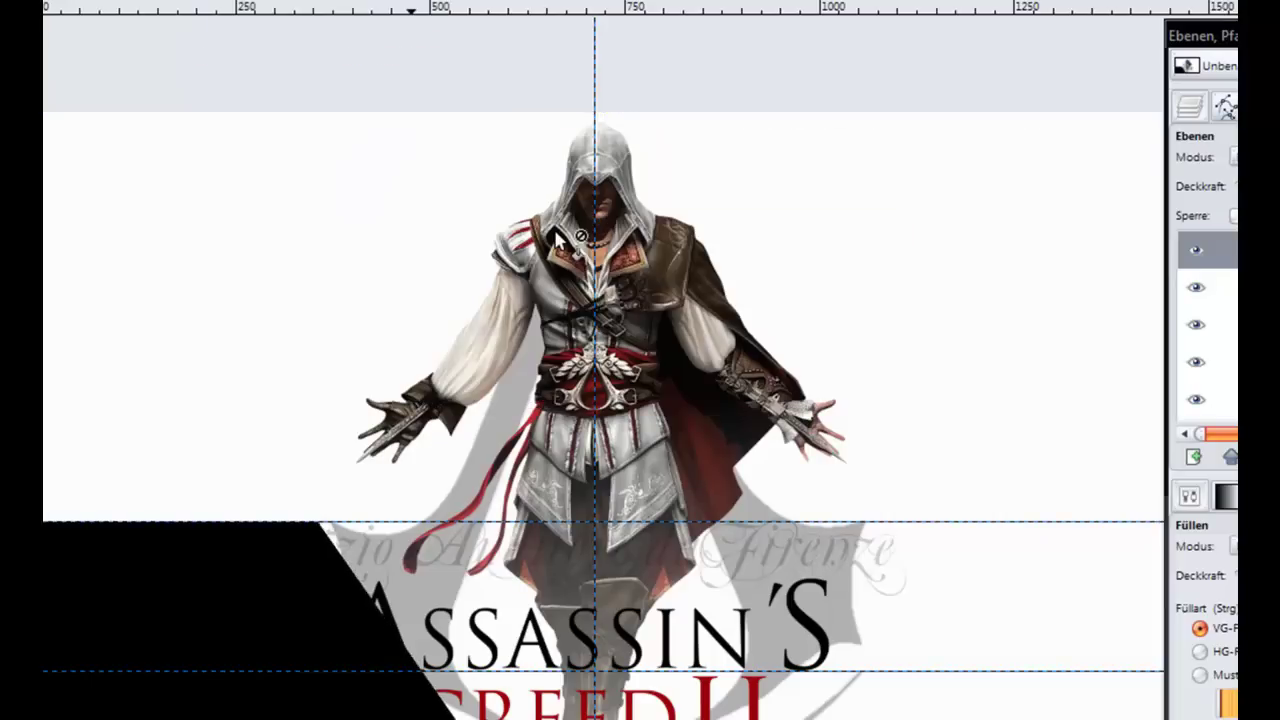
# Lower the opacity of both slanted shape layers to roughly half, making them translucent grey.
pyautogui.moveTo(1145, 206); pyautogui.dragTo(1106, 210)
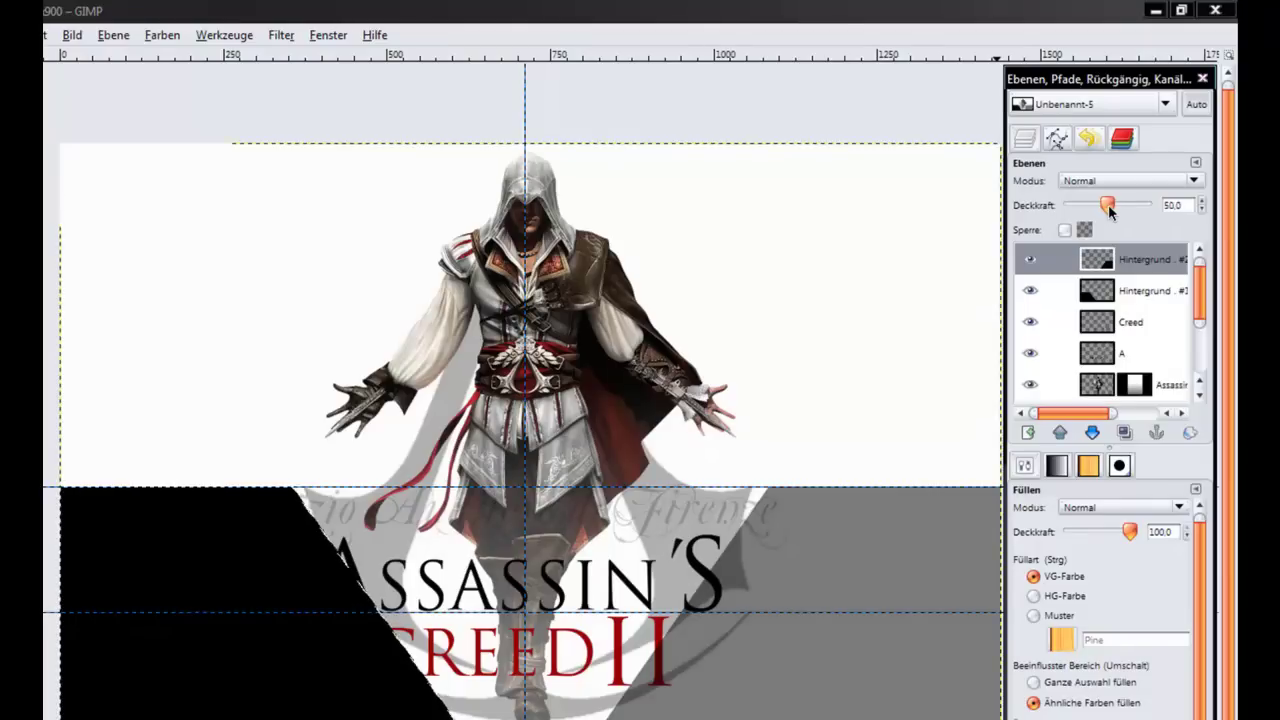
pyautogui.click(1096, 287)
pyautogui.moveTo(1137, 206); pyautogui.dragTo(1103, 205)
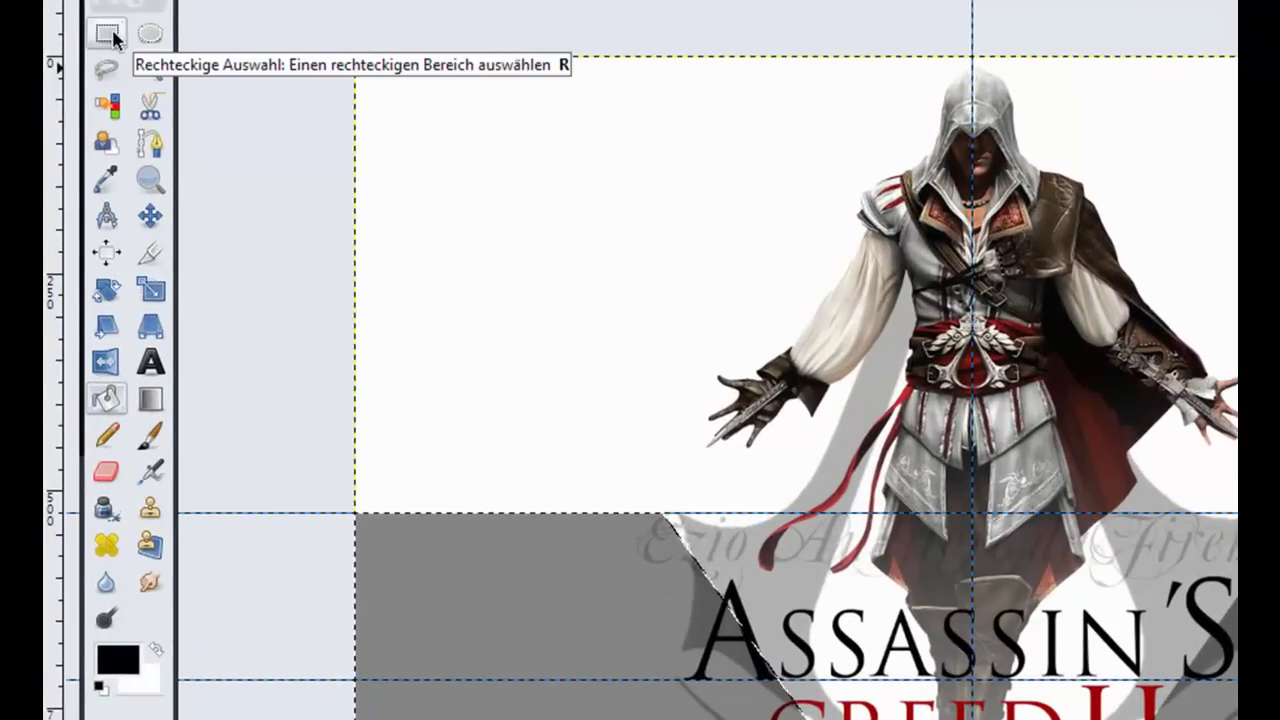
# Draw a 647×156 px rectangular selection over the grey band's left side.
pyautogui.click(110, 35)
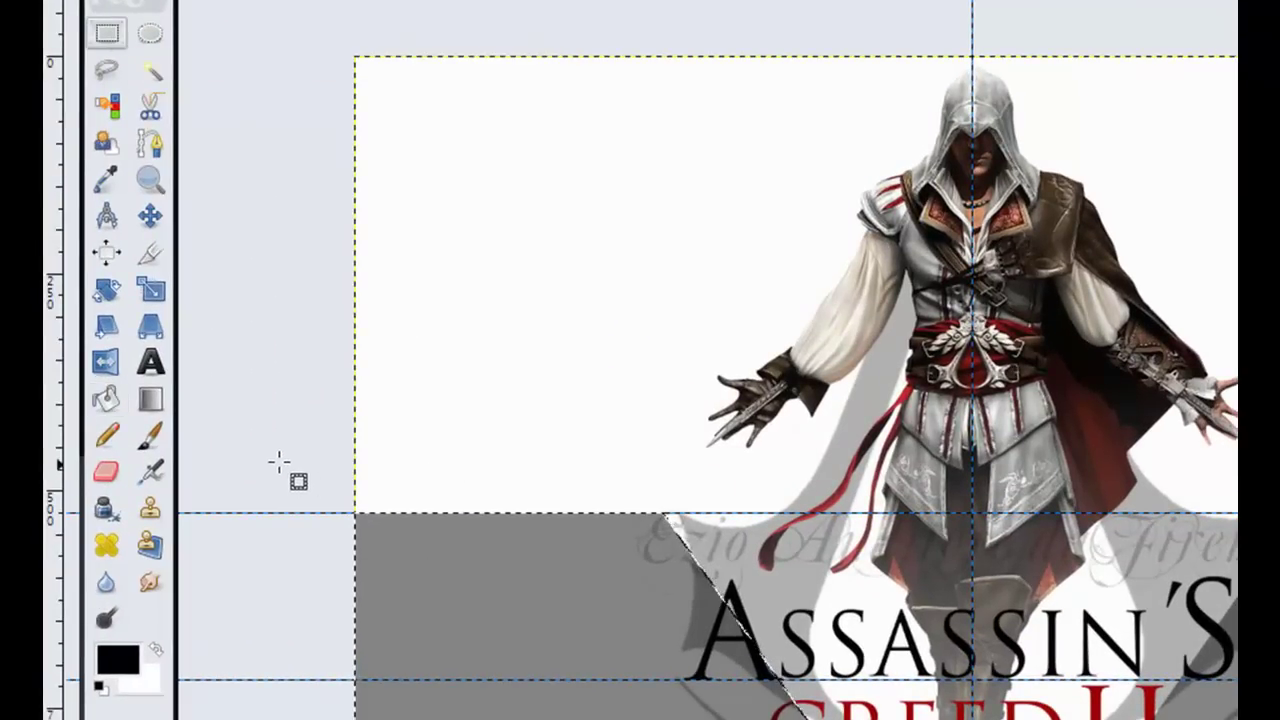
pyautogui.moveTo(294, 545); pyautogui.dragTo(855, 685)
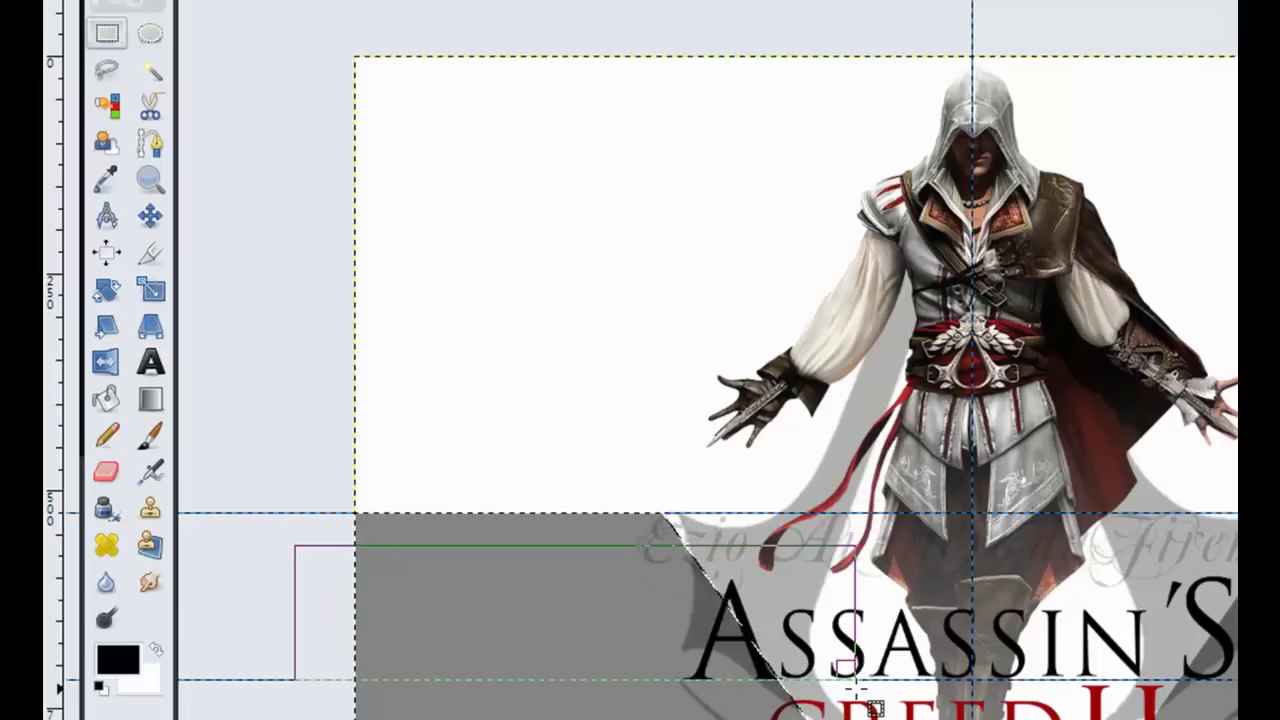
pyautogui.moveTo(855, 683); pyautogui.dragTo(855, 683)
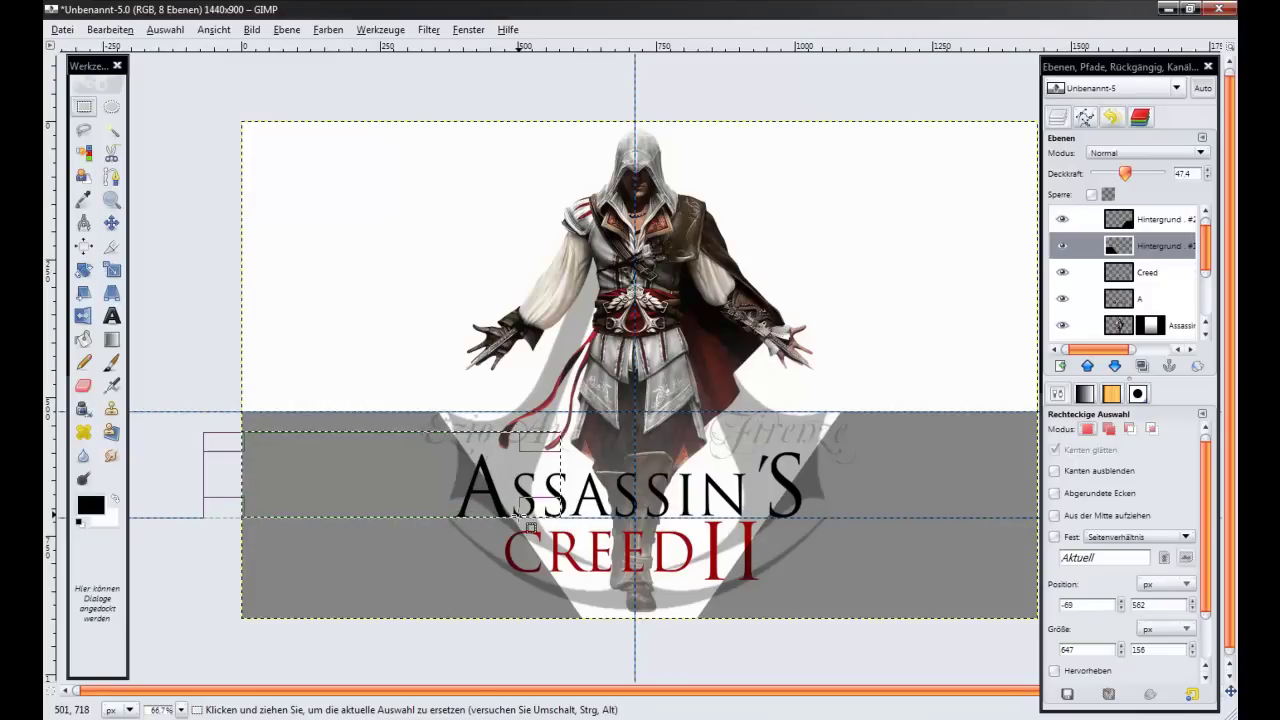
# Select the top mirrored-shape layer and start a new transparent 1440x900 layer named Hintergrund.
pyautogui.click(83, 339)
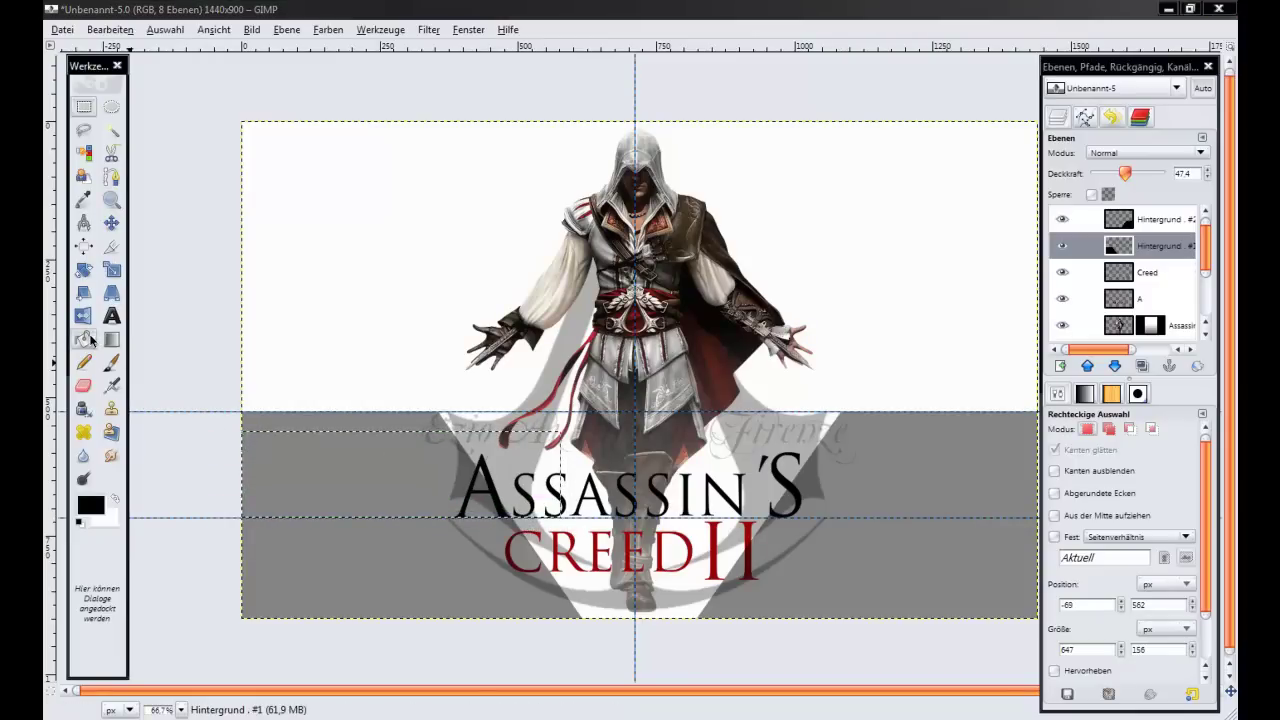
pyautogui.click(1168, 224)
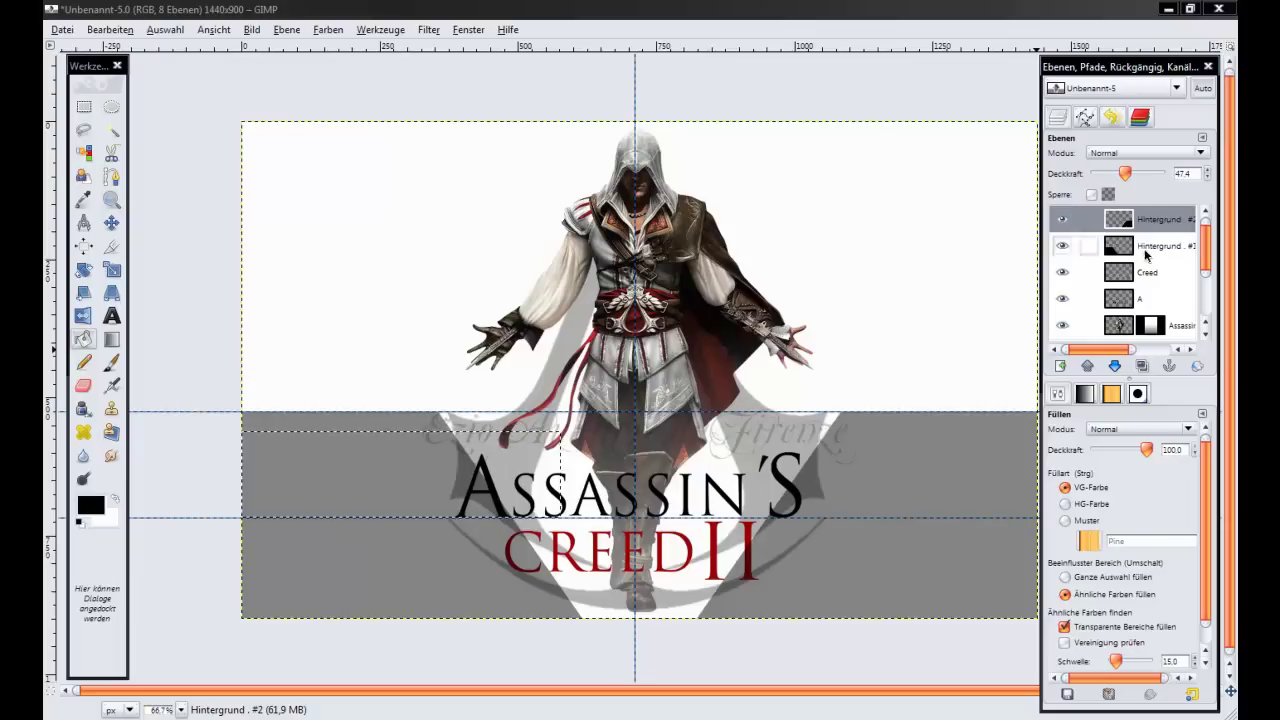
pyautogui.click(1060, 366)
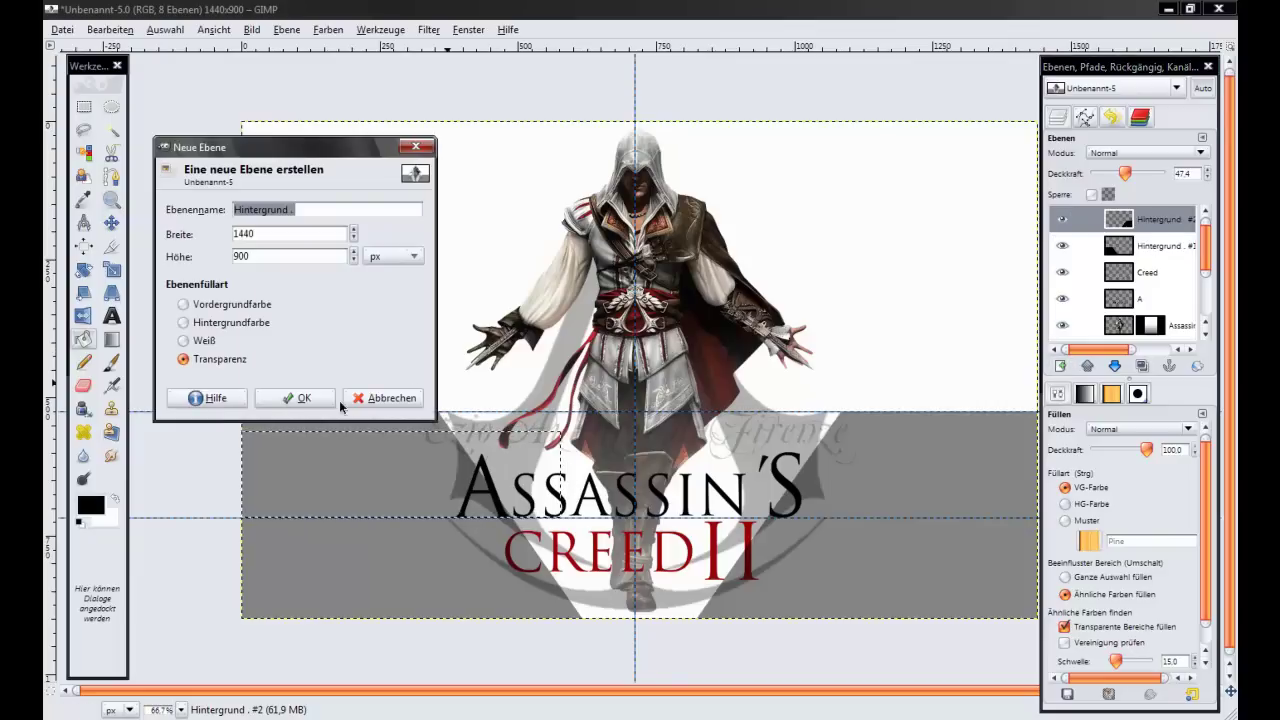
# Fill the rectangle black on the new layer, then select the first slanted shape's outline.
pyautogui.click(312, 400)
pyautogui.click(311, 460)
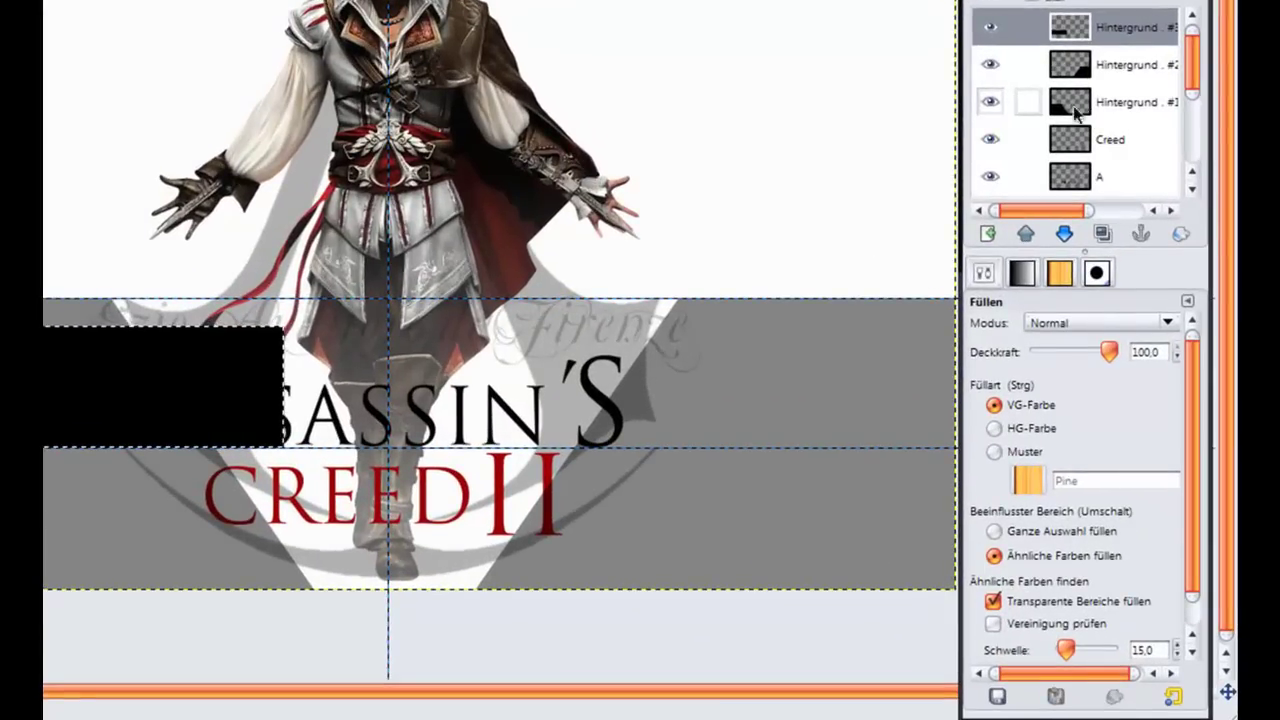
pyautogui.click(990, 103)
pyautogui.click(990, 103)
pyautogui.rightClick(1103, 105)
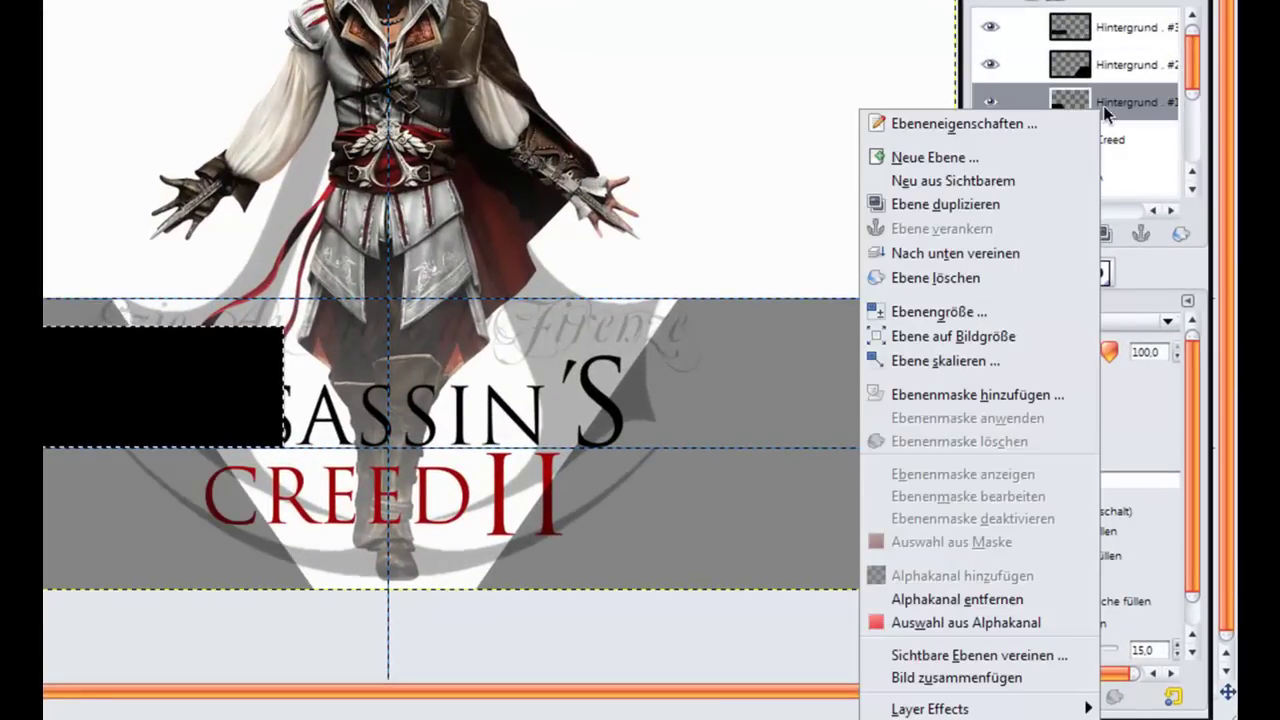
pyautogui.click(1003, 622)
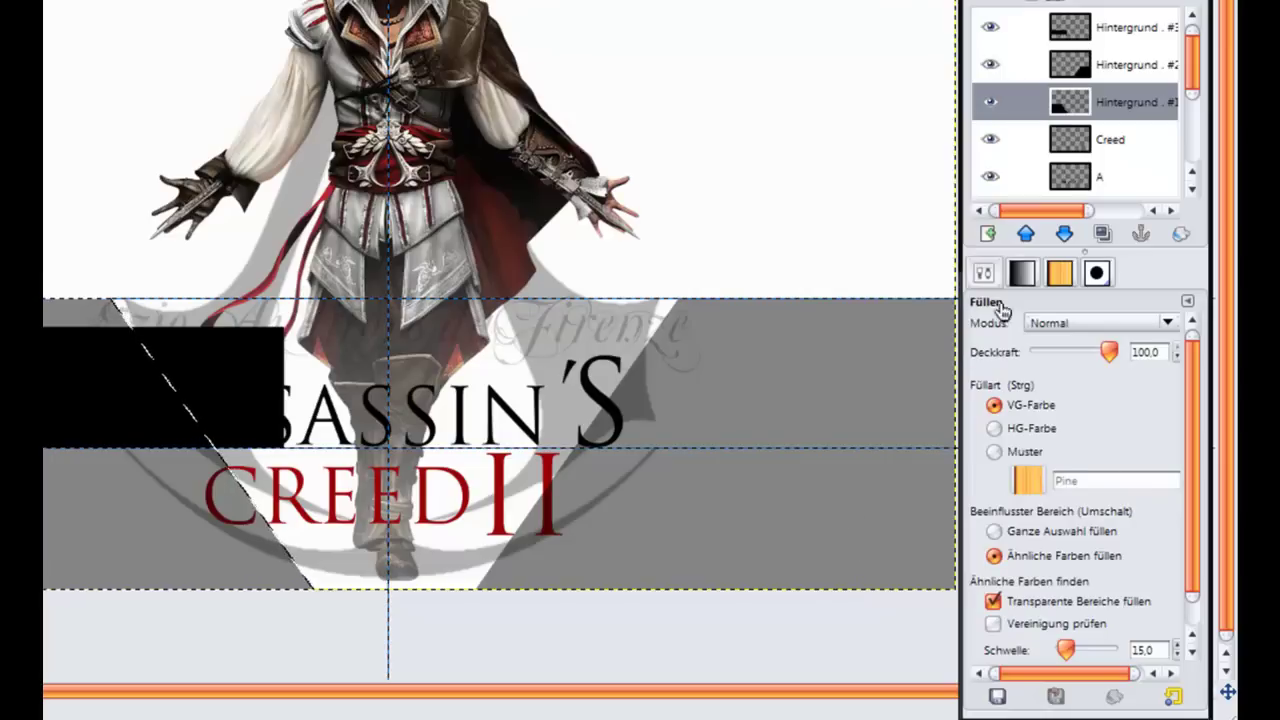
# Invert the selection and erase the bar's part beyond the diagonal edge.
pyautogui.rightClick(150, 422)
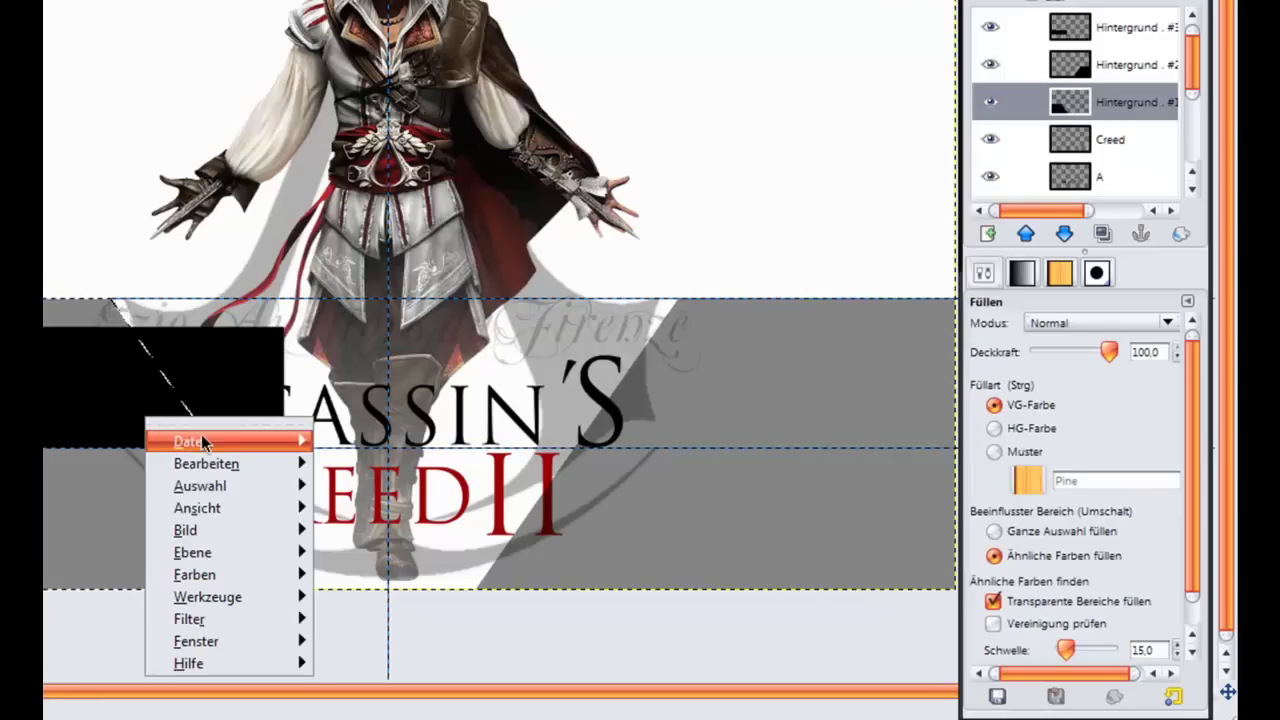
pyautogui.moveTo(200, 485)
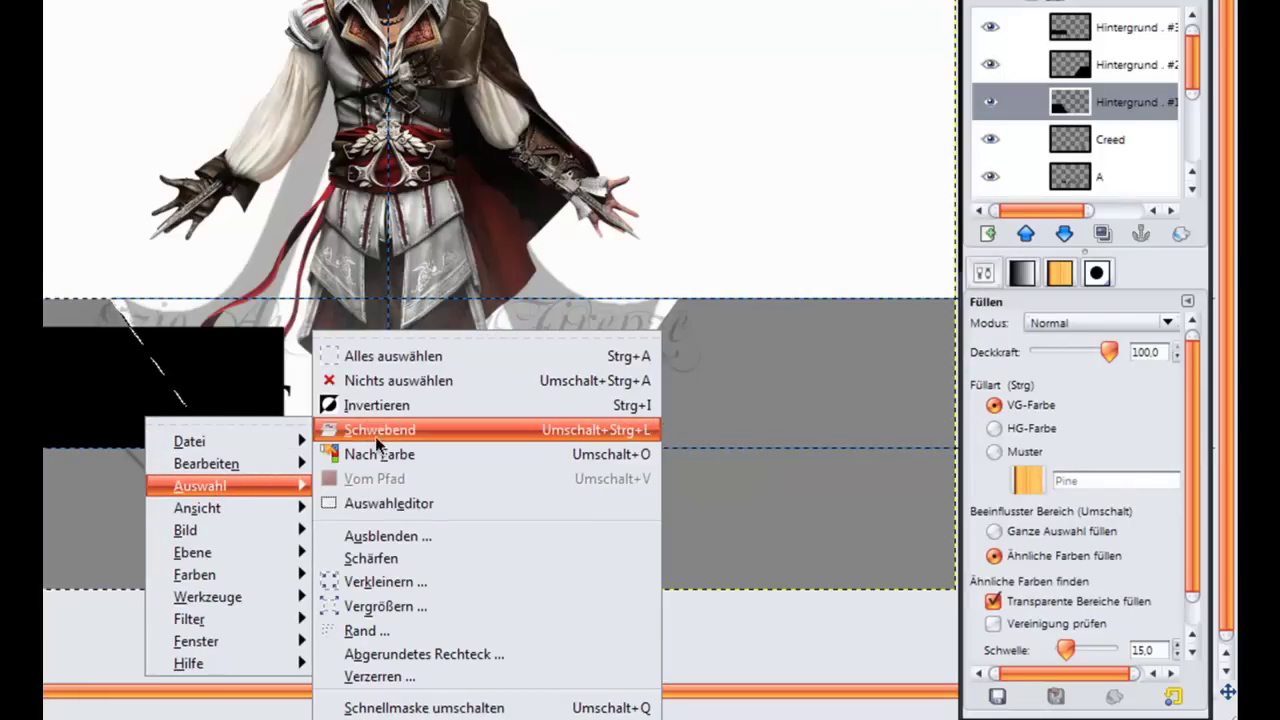
pyautogui.click(375, 405)
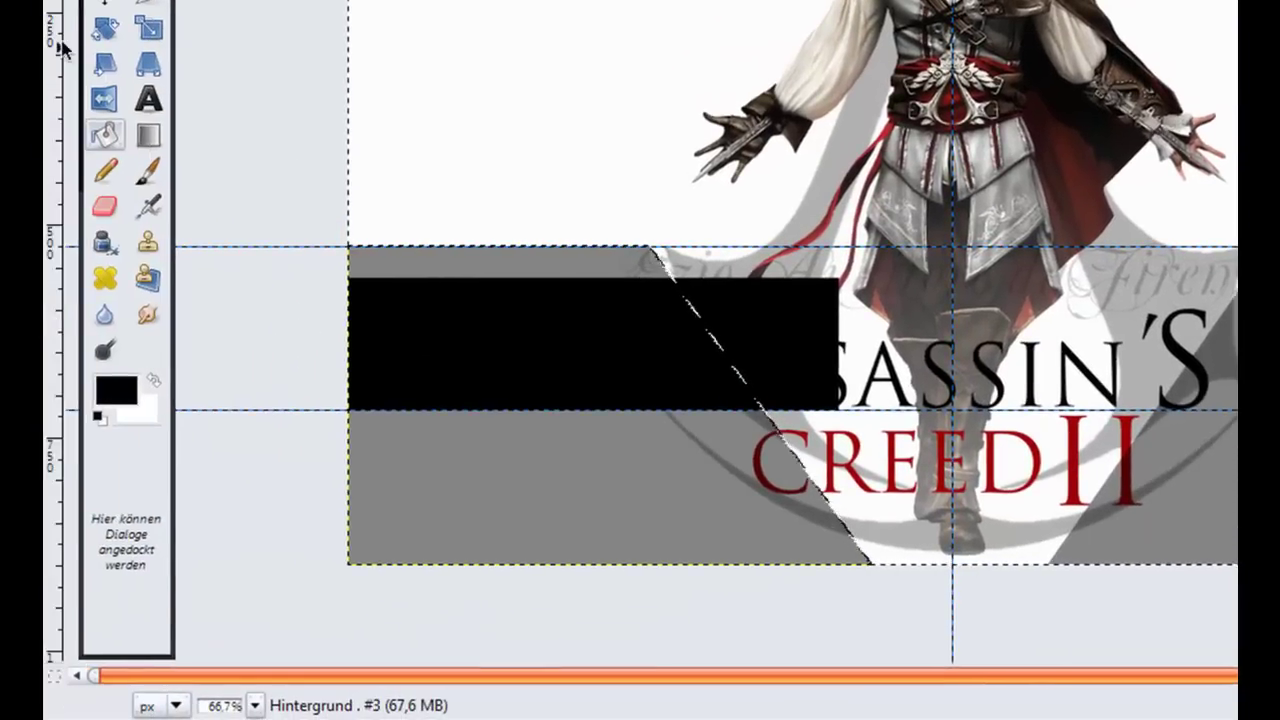
pyautogui.click(115, 207)
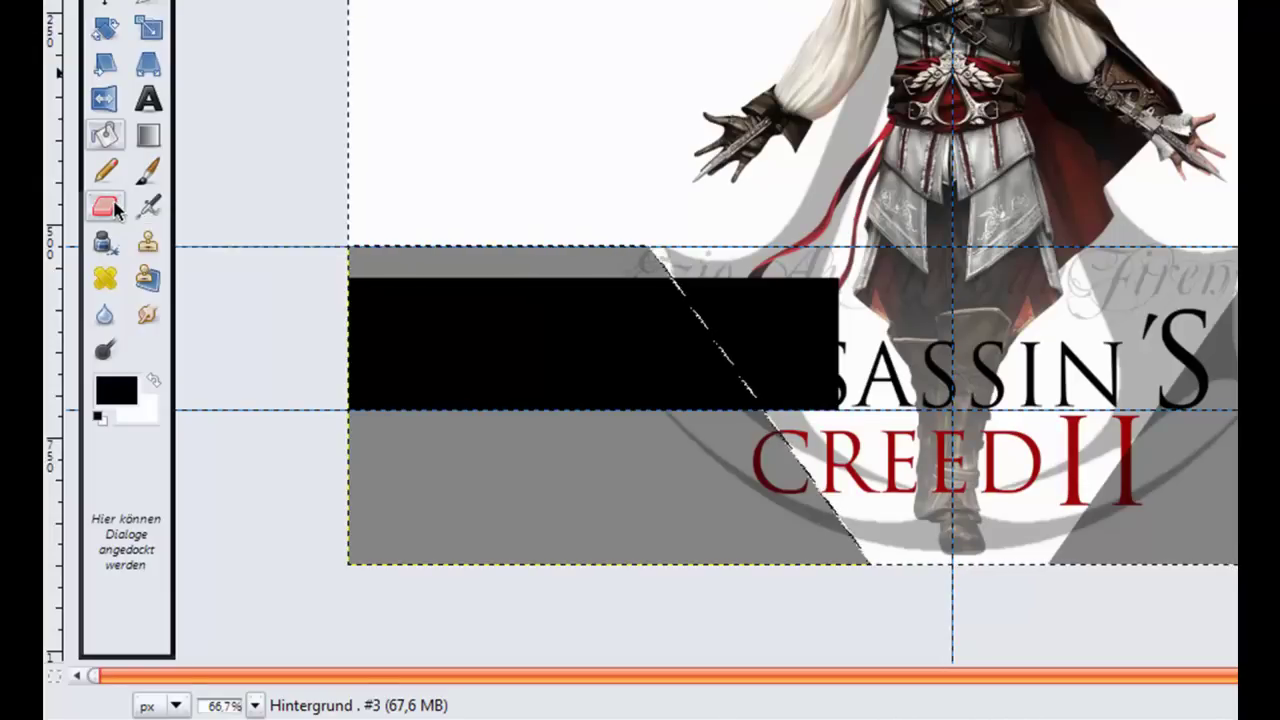
pyautogui.moveTo(676, 292)
pyautogui.mouseDown()
pyautogui.moveTo(700, 288)
pyautogui.moveTo(629, 334)
pyautogui.moveTo(936, 347)
pyautogui.moveTo(694, 377)
pyautogui.moveTo(1045, 383)
pyautogui.mouseUp()
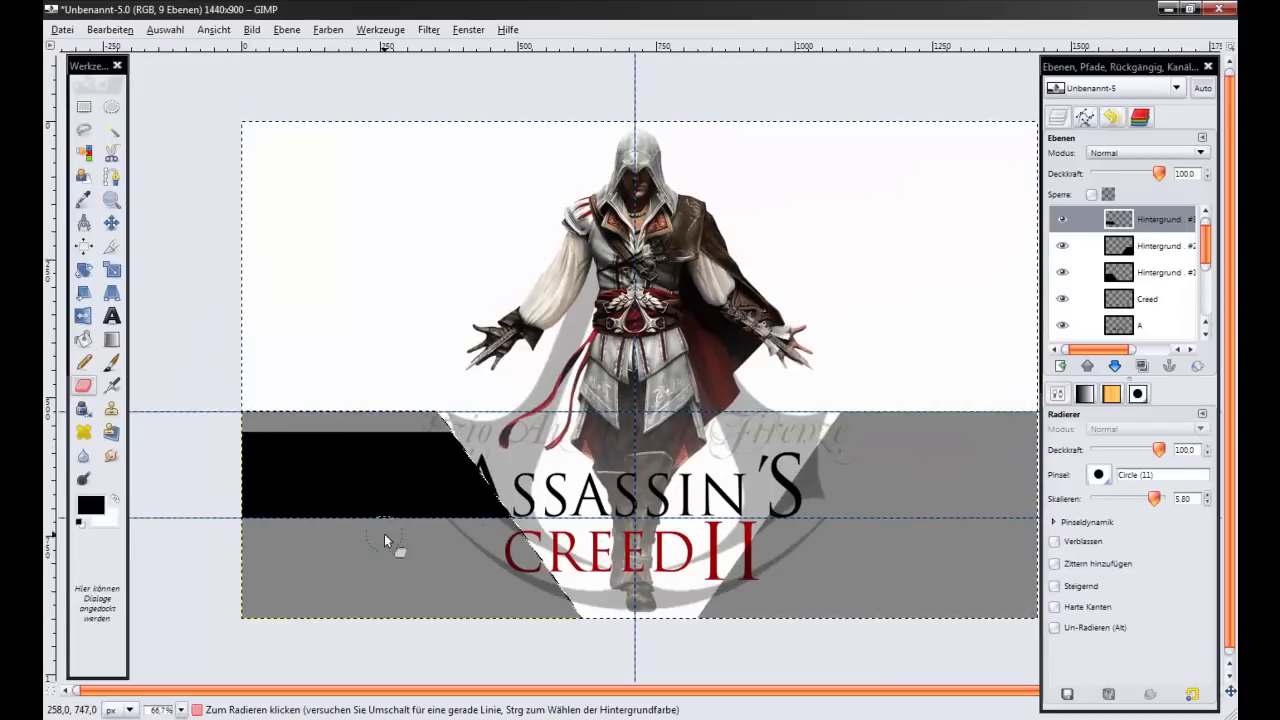
# Duplicate the black bar, flip the copy horizontally to the right, and clear the selection.
pyautogui.click(1141, 366)
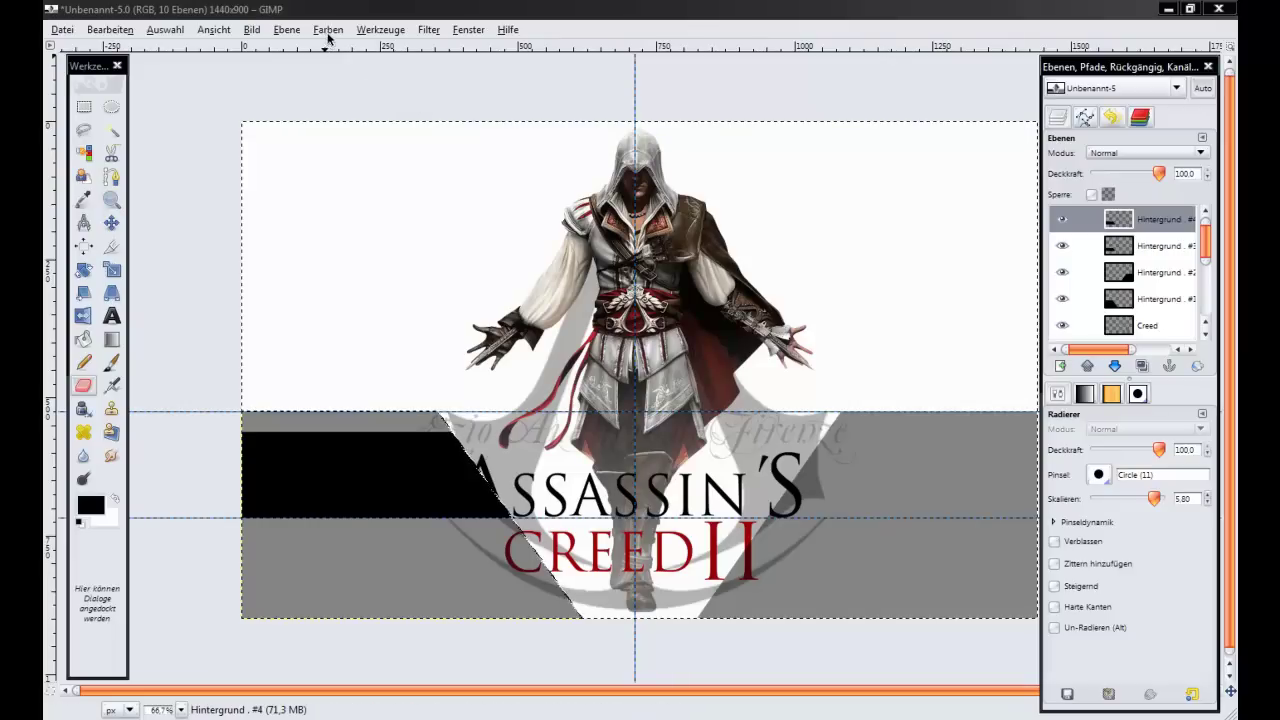
pyautogui.click(287, 31)
pyautogui.moveTo(324, 204)
pyautogui.click(690, 205)
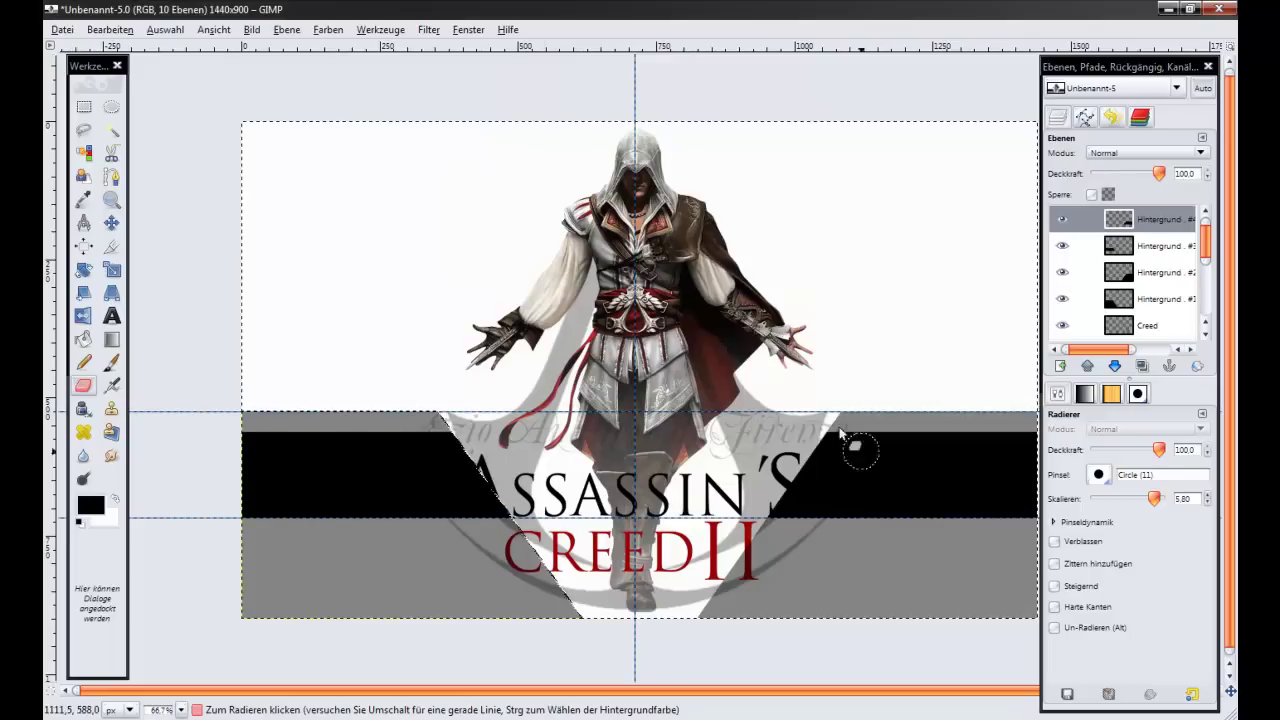
pyautogui.rightClick(610, 306)
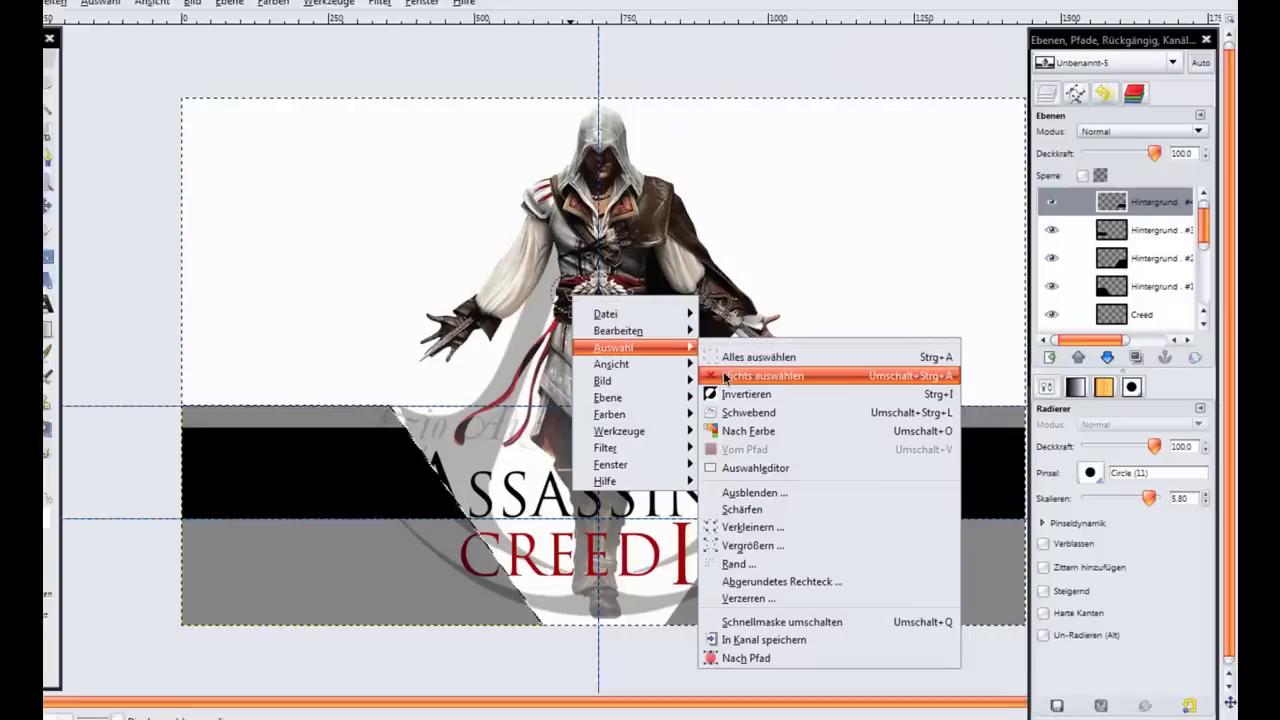
pyautogui.moveTo(649, 356)
pyautogui.click(785, 372)
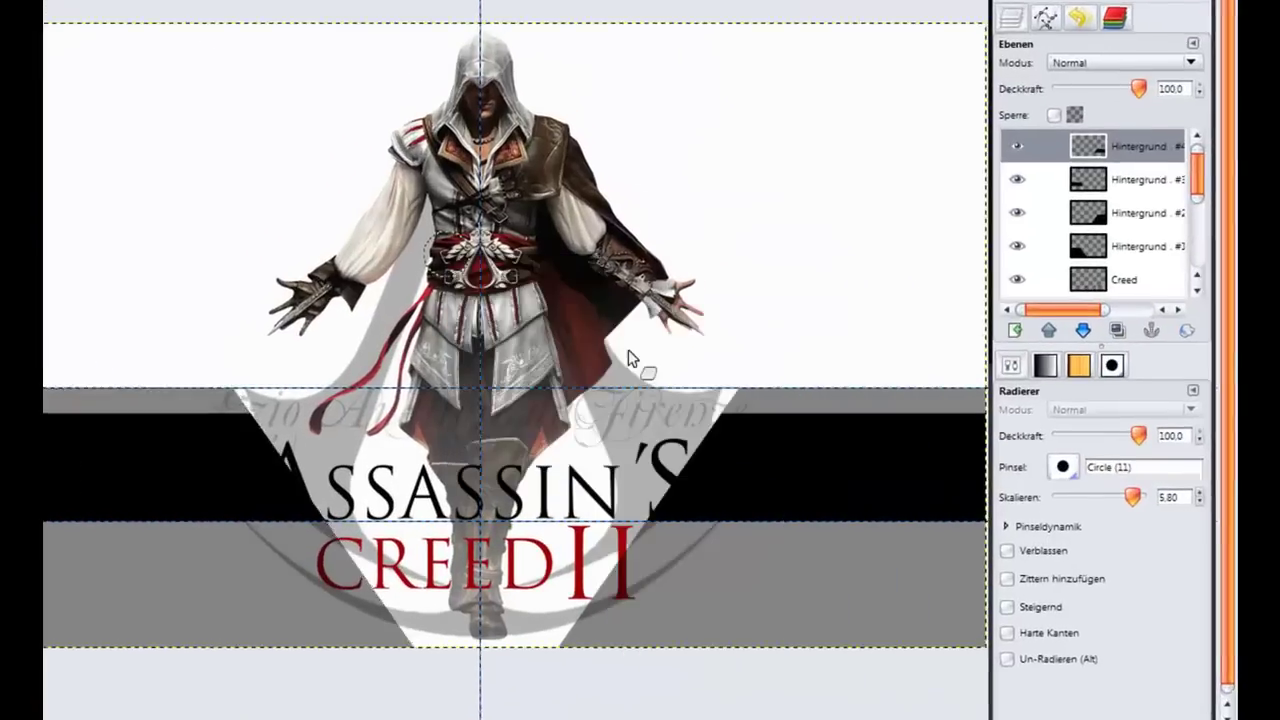
# Make the right bar translucent, lower Hintergrund #3 to about 38% and Hintergrund #1 to about 16%.
pyautogui.moveTo(1120, 30); pyautogui.dragTo(1071, 35)
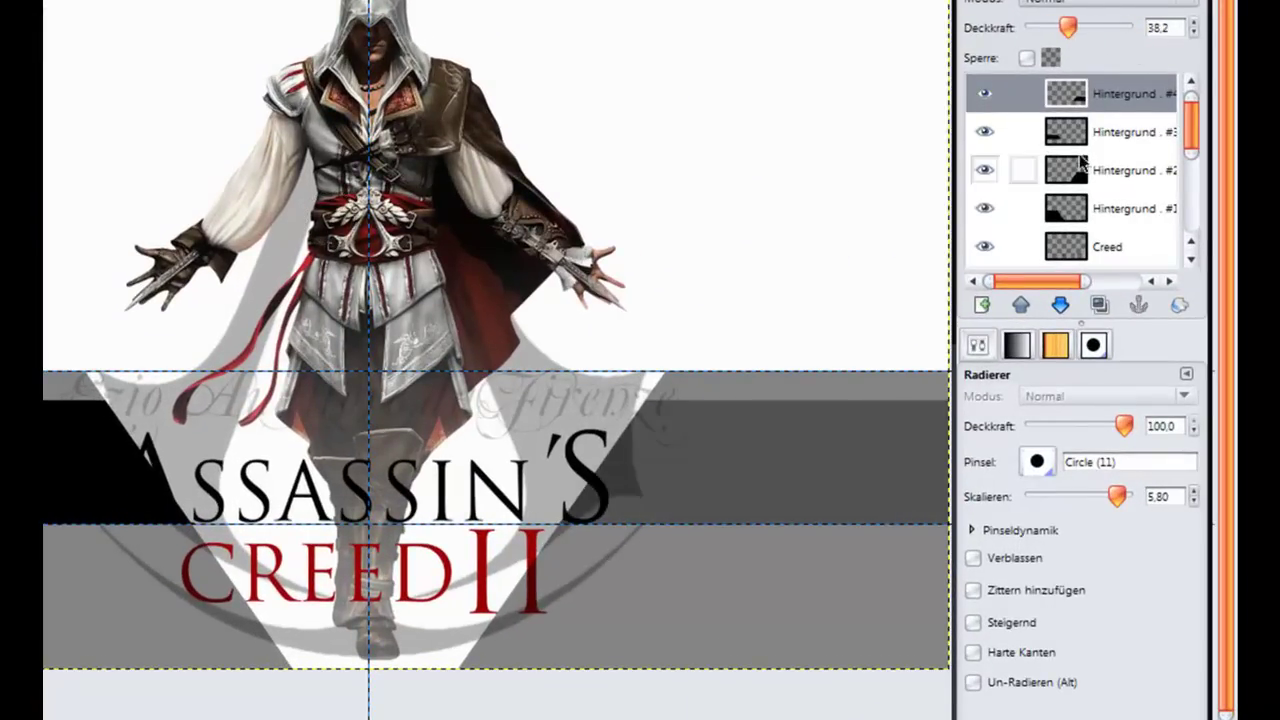
pyautogui.click(1105, 132)
pyautogui.moveTo(1124, 28)
pyautogui.mouseDown()
pyautogui.moveTo(1038, 30)
pyautogui.moveTo(1054, 36)
pyautogui.mouseUp()
pyautogui.click(1116, 172)
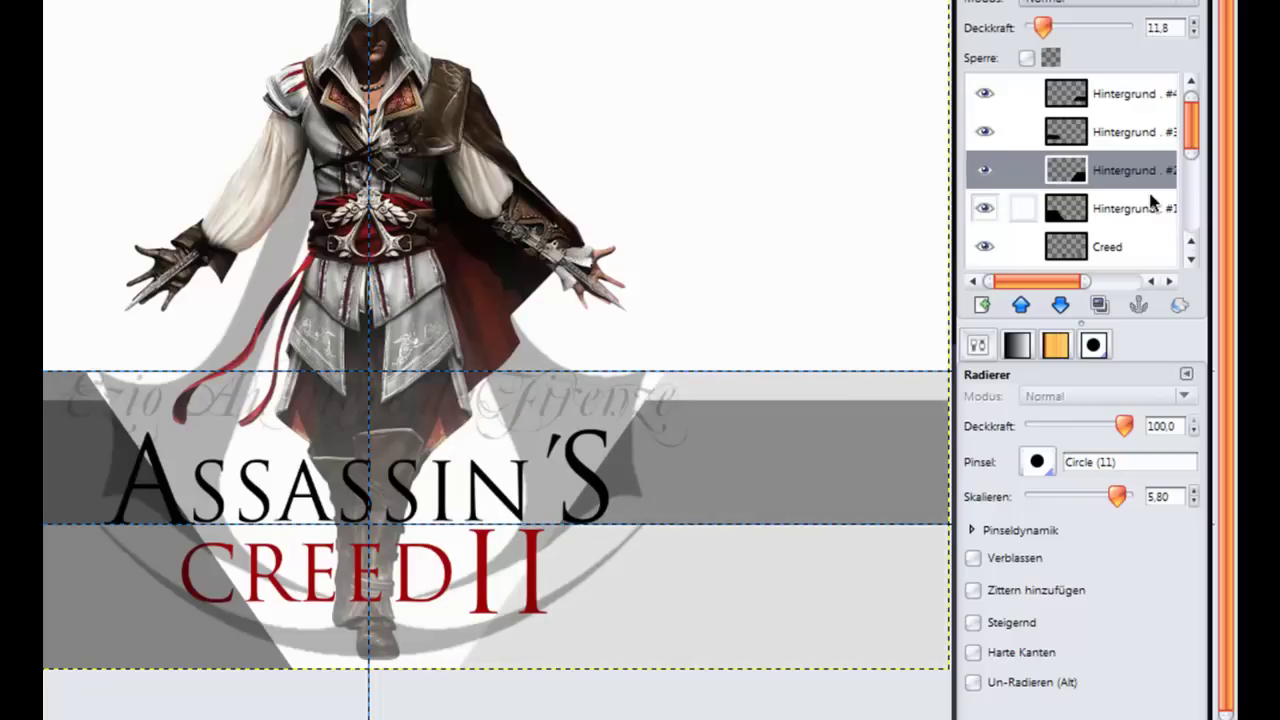
pyautogui.click(1088, 210)
pyautogui.moveTo(1080, 35); pyautogui.dragTo(1048, 35)
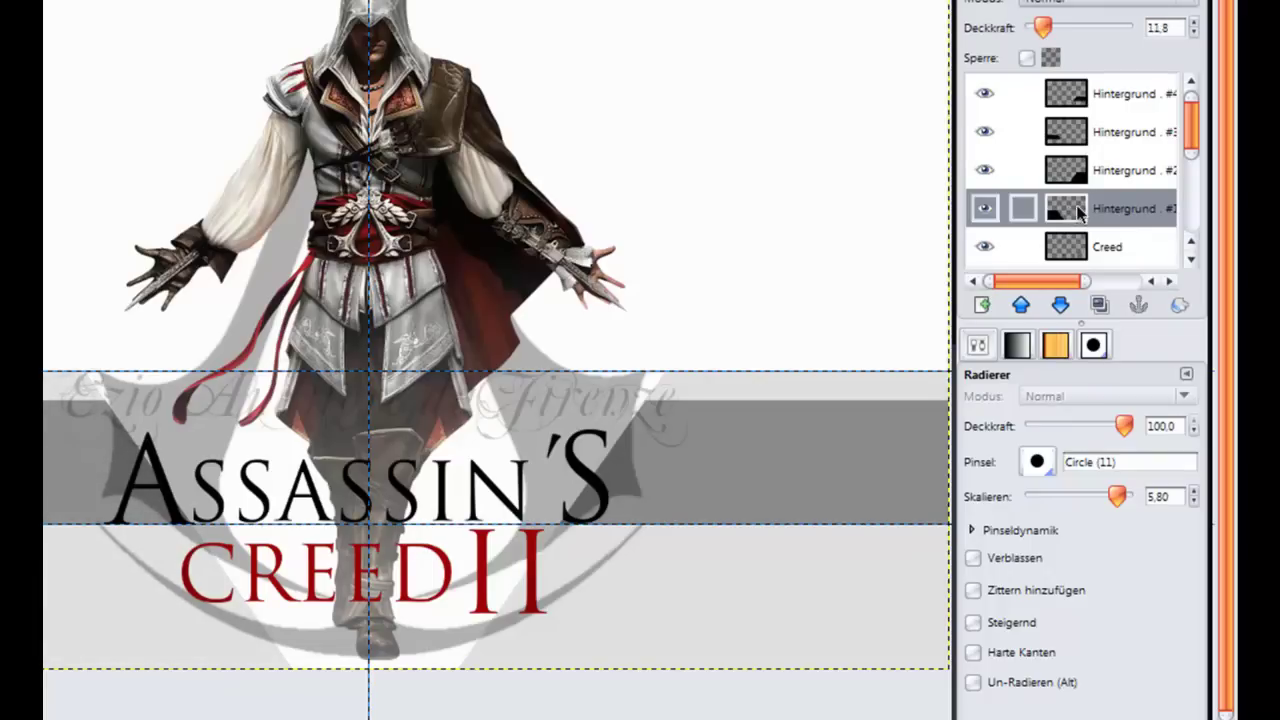
# Set Hintergrund #4 to about 35.5% and #3 to about 34%, then add empty layer Hintergrund #5.
pyautogui.click(1120, 95)
pyautogui.moveTo(1052, 33); pyautogui.dragTo(1066, 36)
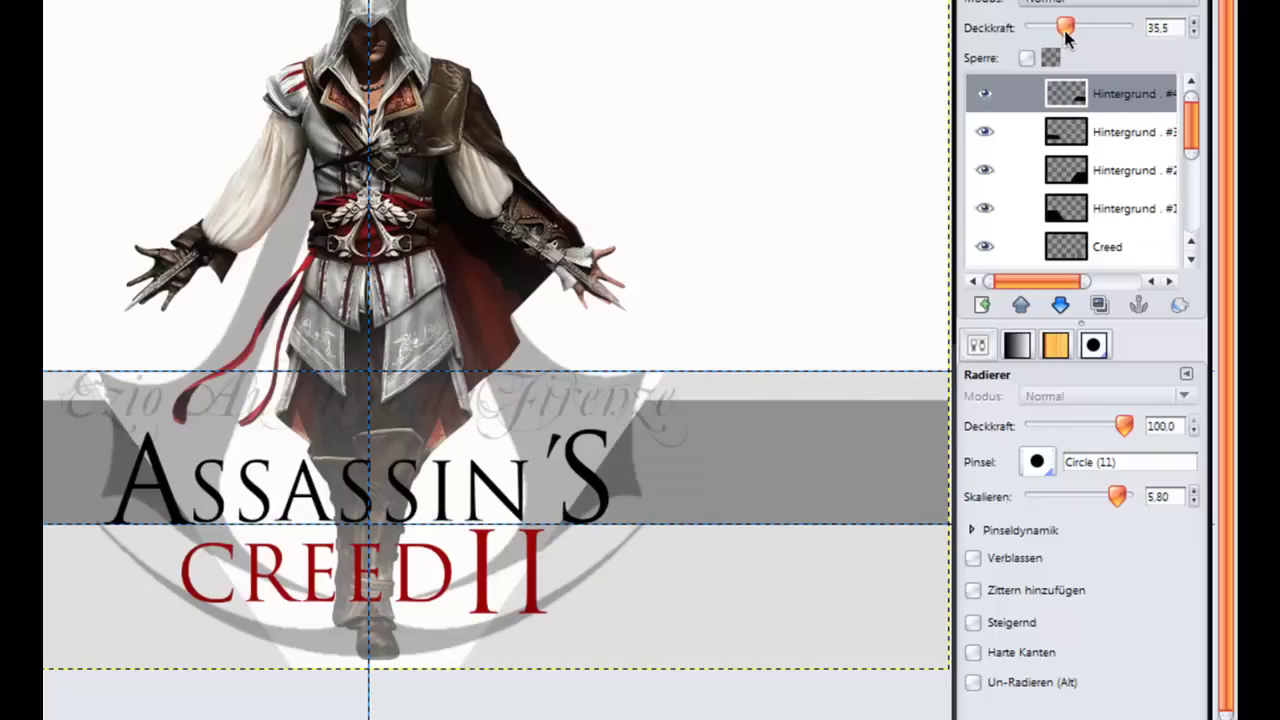
pyautogui.click(1110, 131)
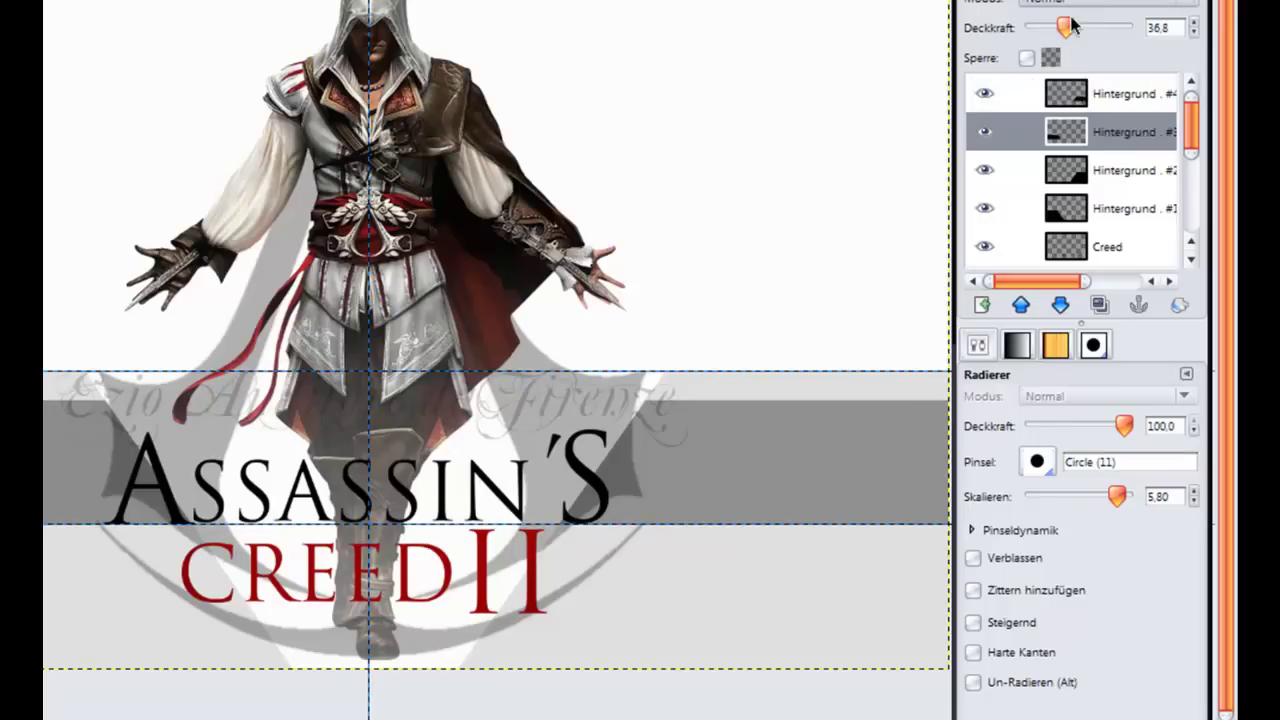
pyautogui.moveTo(1069, 28); pyautogui.dragTo(1069, 29)
pyautogui.click(1113, 88)
pyautogui.click(981, 305)
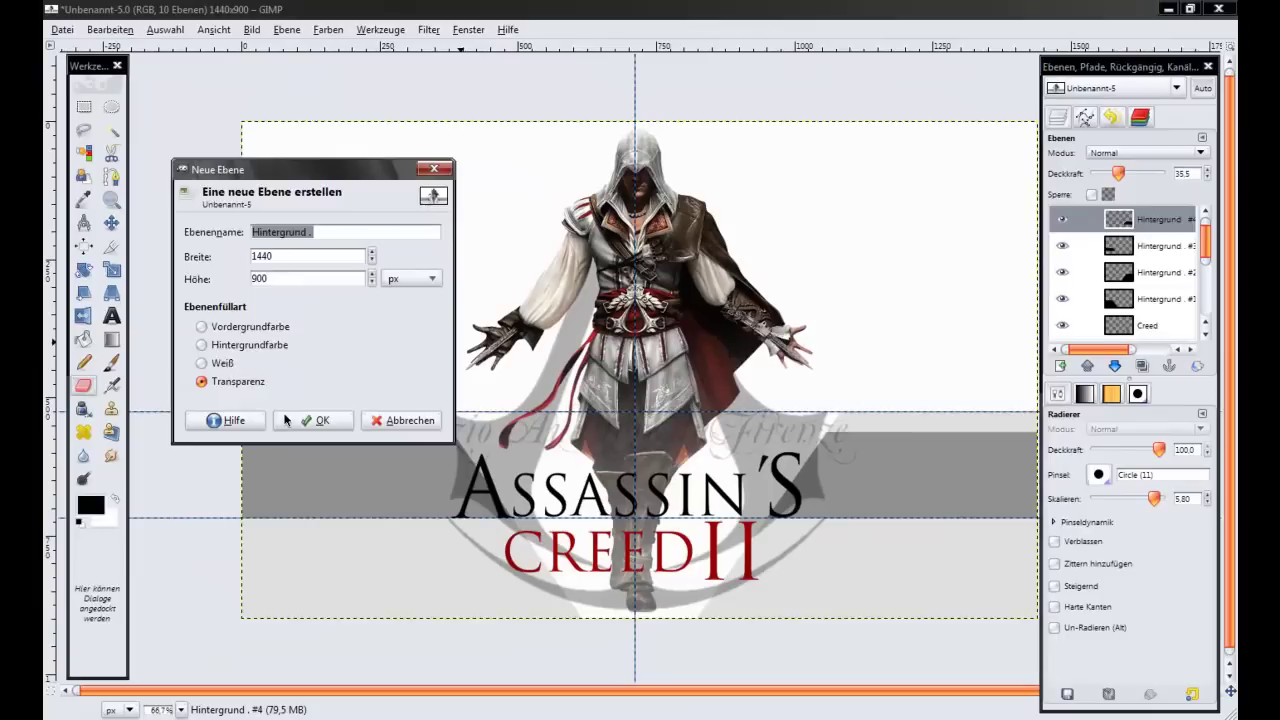
pyautogui.click(306, 417)
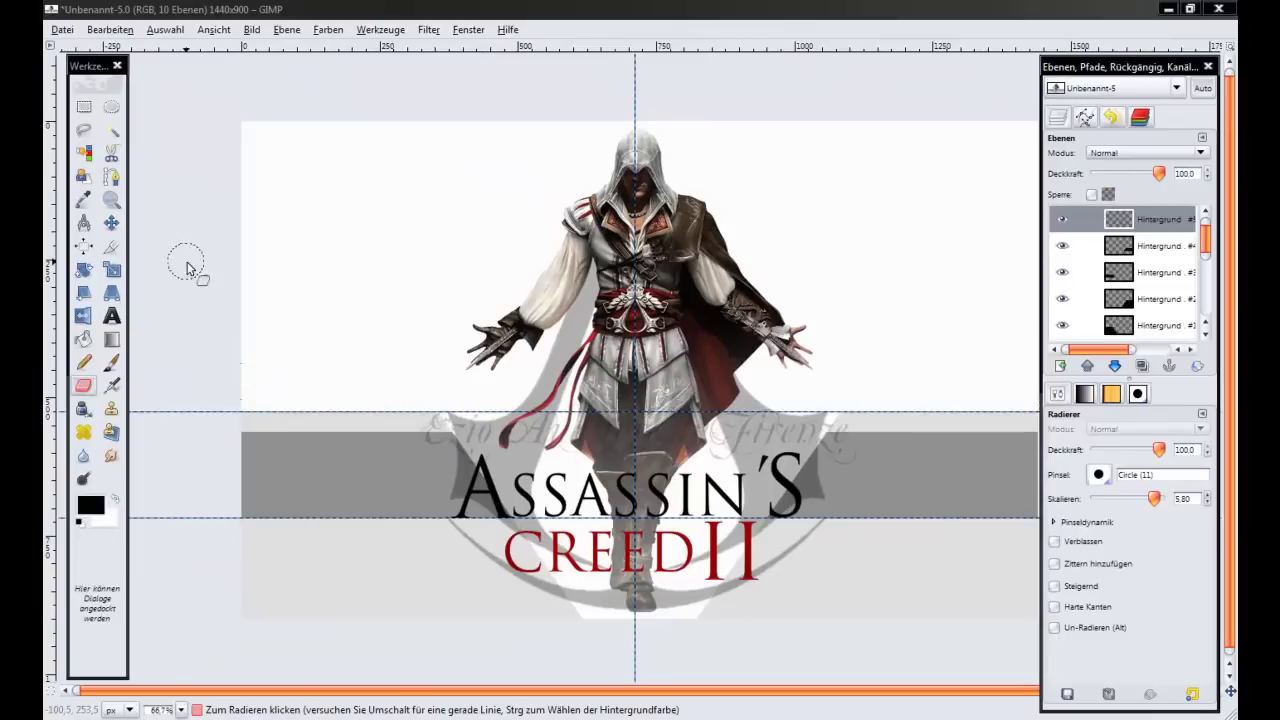
# Fill a wide strip along the image top black on the new layer at 7.9% opacity.
pyautogui.click(86, 108)
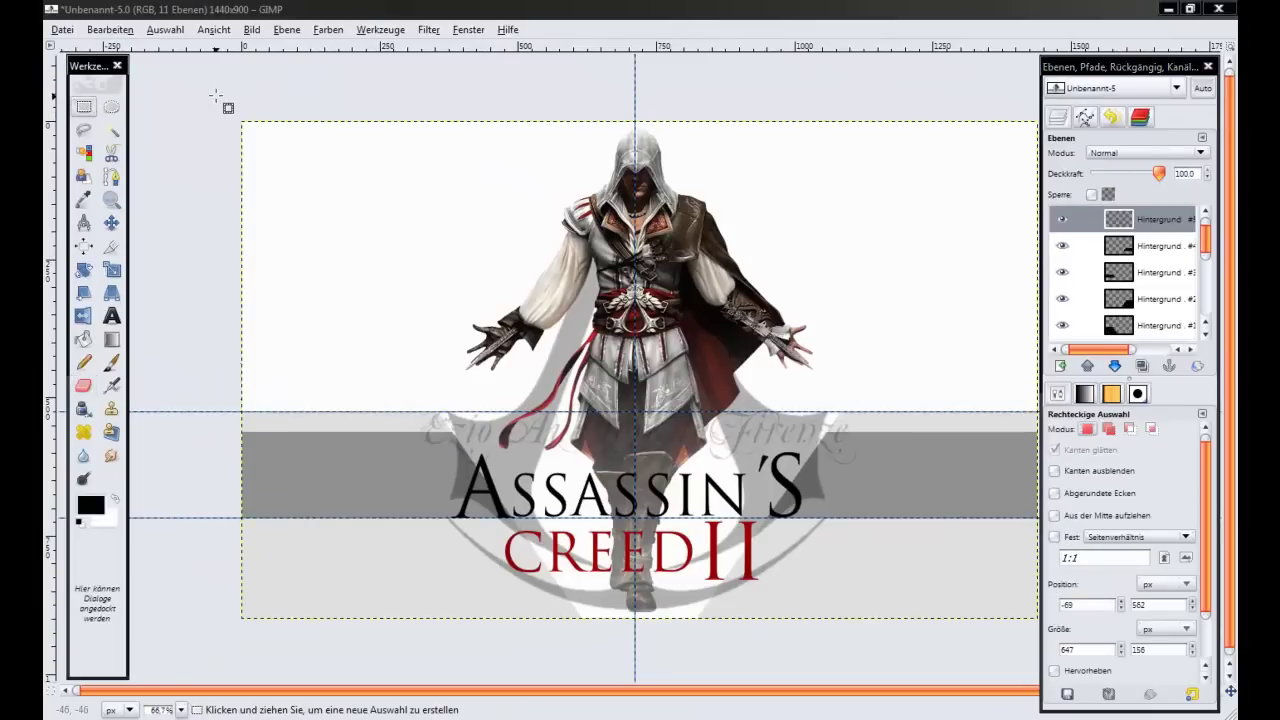
pyautogui.moveTo(223, 100); pyautogui.dragTo(1080, 177)
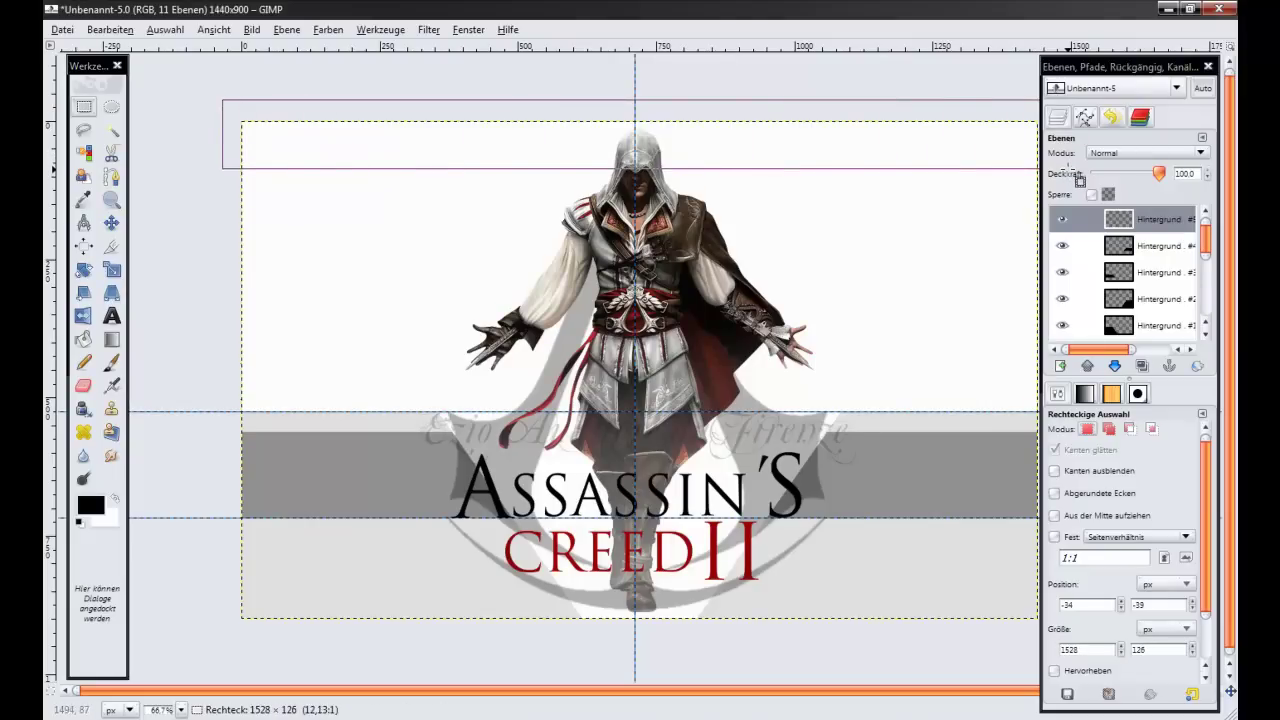
pyautogui.moveTo(1080, 177); pyautogui.dragTo(1077, 180)
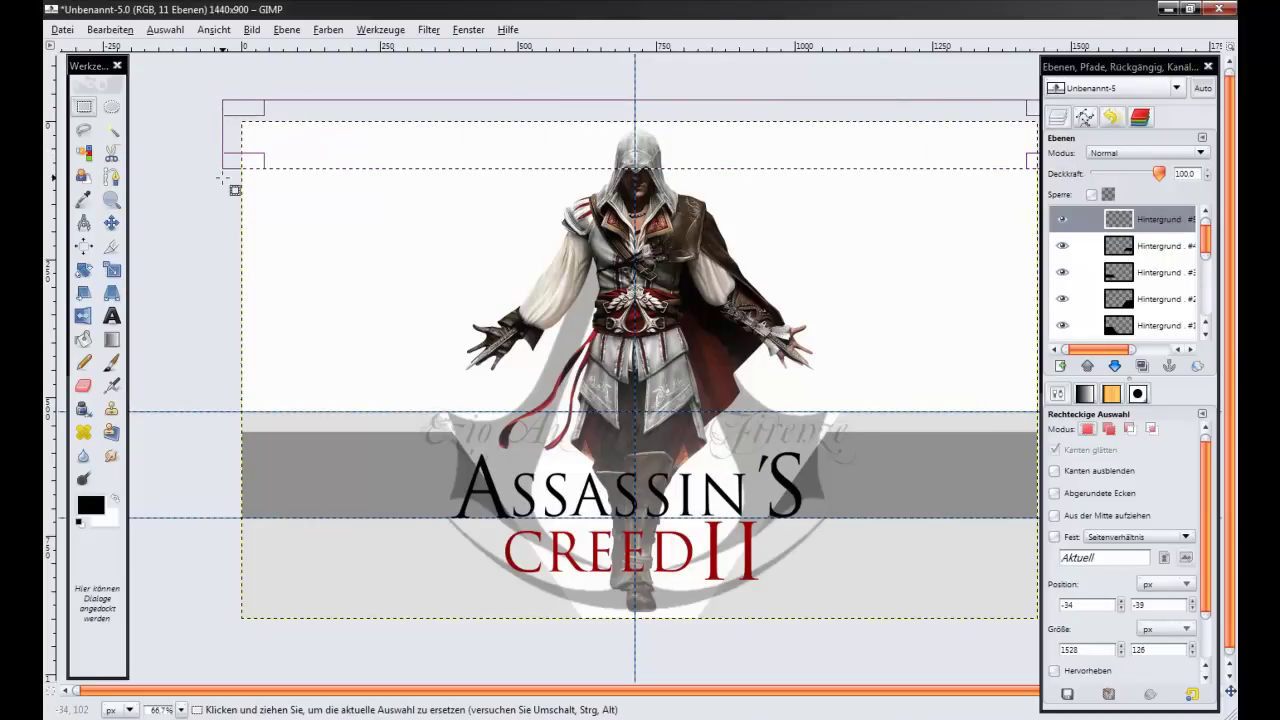
pyautogui.click(83, 339)
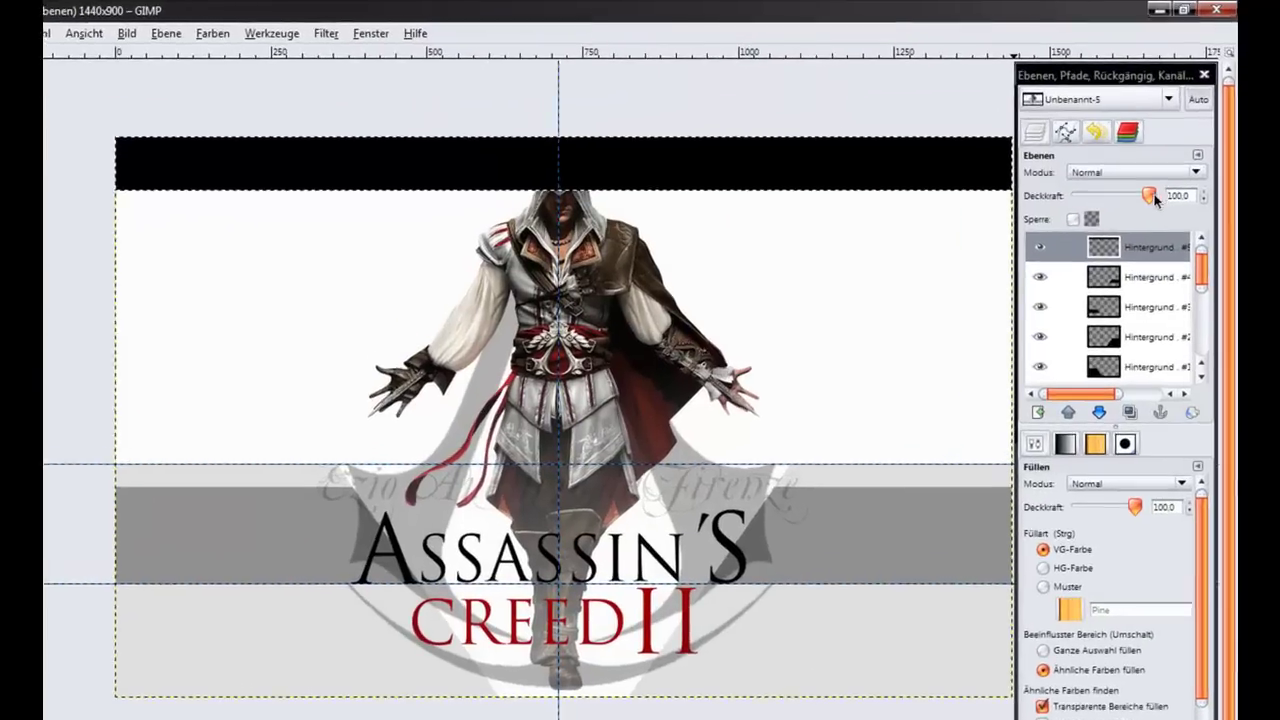
pyautogui.moveTo(1180, 168); pyautogui.dragTo(1112, 181)
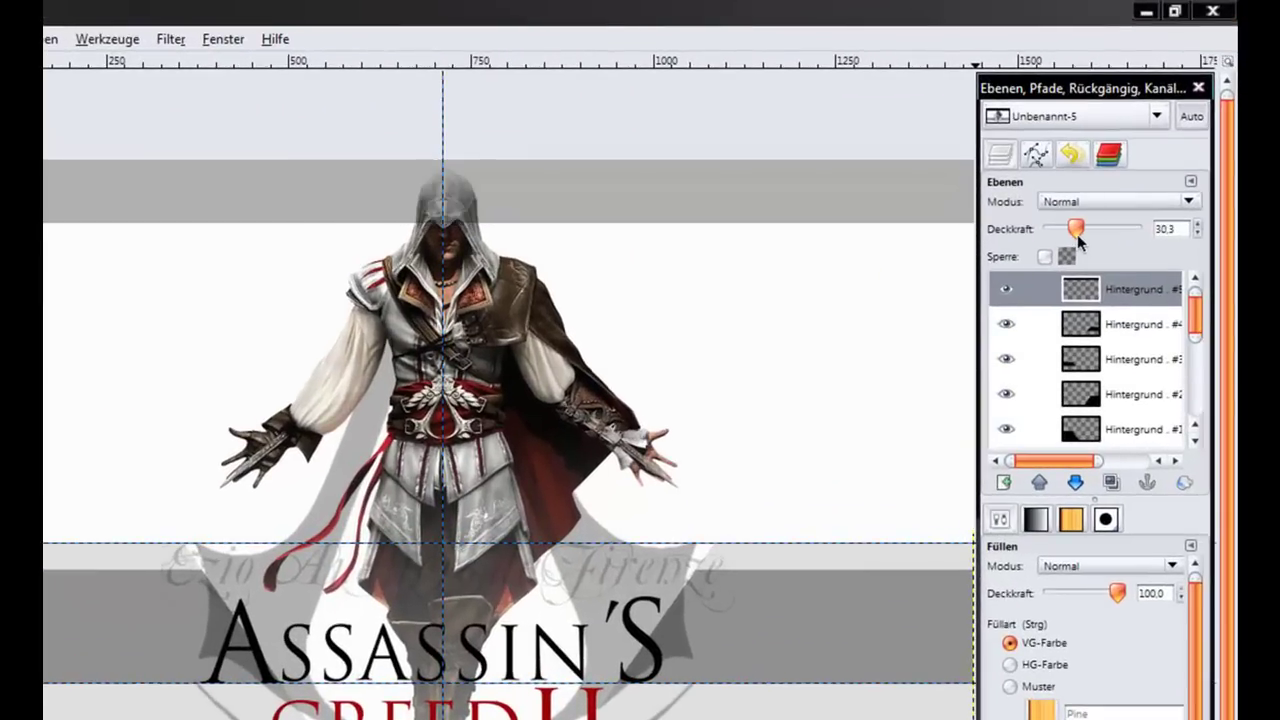
pyautogui.moveTo(1073, 240); pyautogui.dragTo(1060, 238)
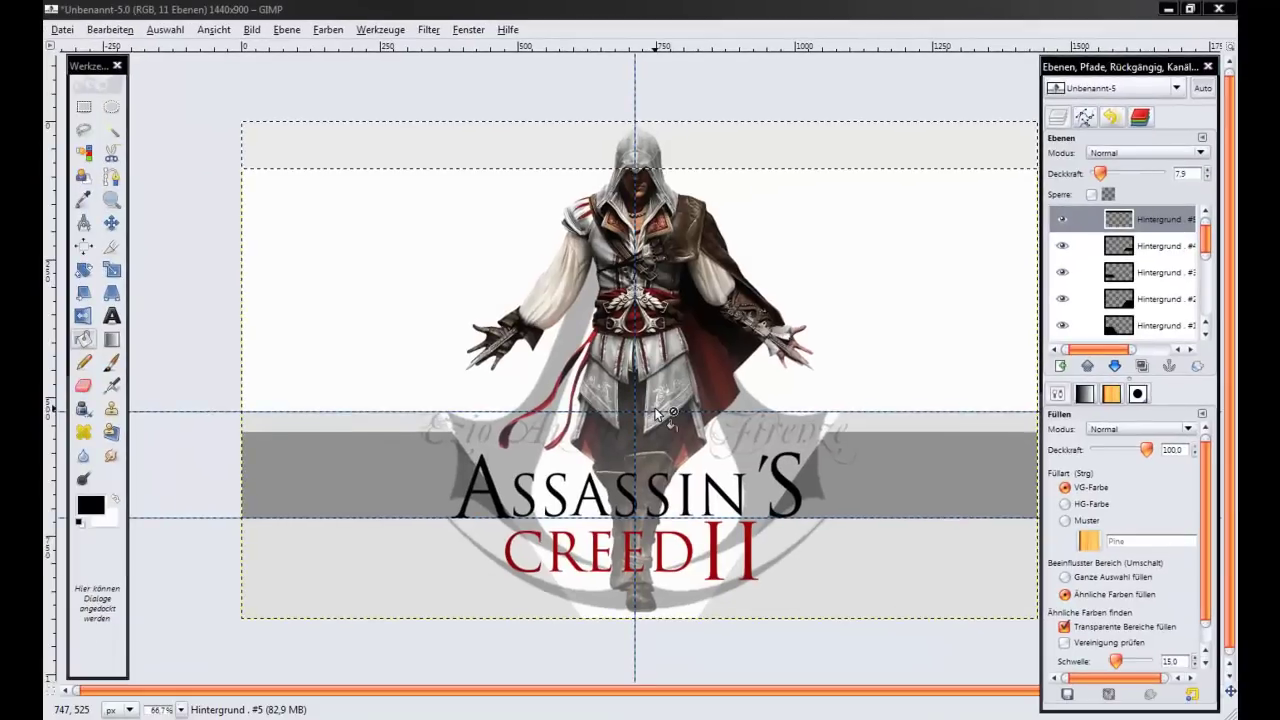
# Drag all three guides off onto the rulers and clear the selection.
pyautogui.press('m')
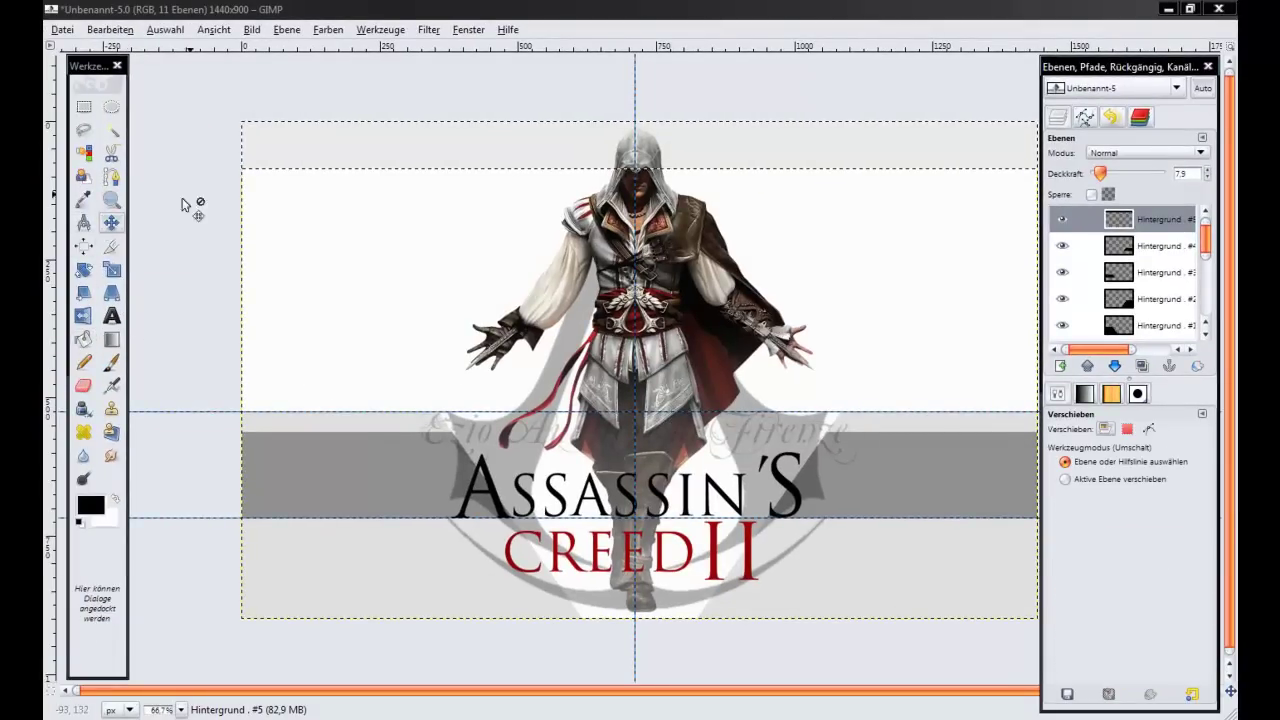
pyautogui.moveTo(322, 412); pyautogui.dragTo(325, 48)
pyautogui.moveTo(335, 517); pyautogui.dragTo(336, 48)
pyautogui.moveTo(634, 106); pyautogui.dragTo(46, 103)
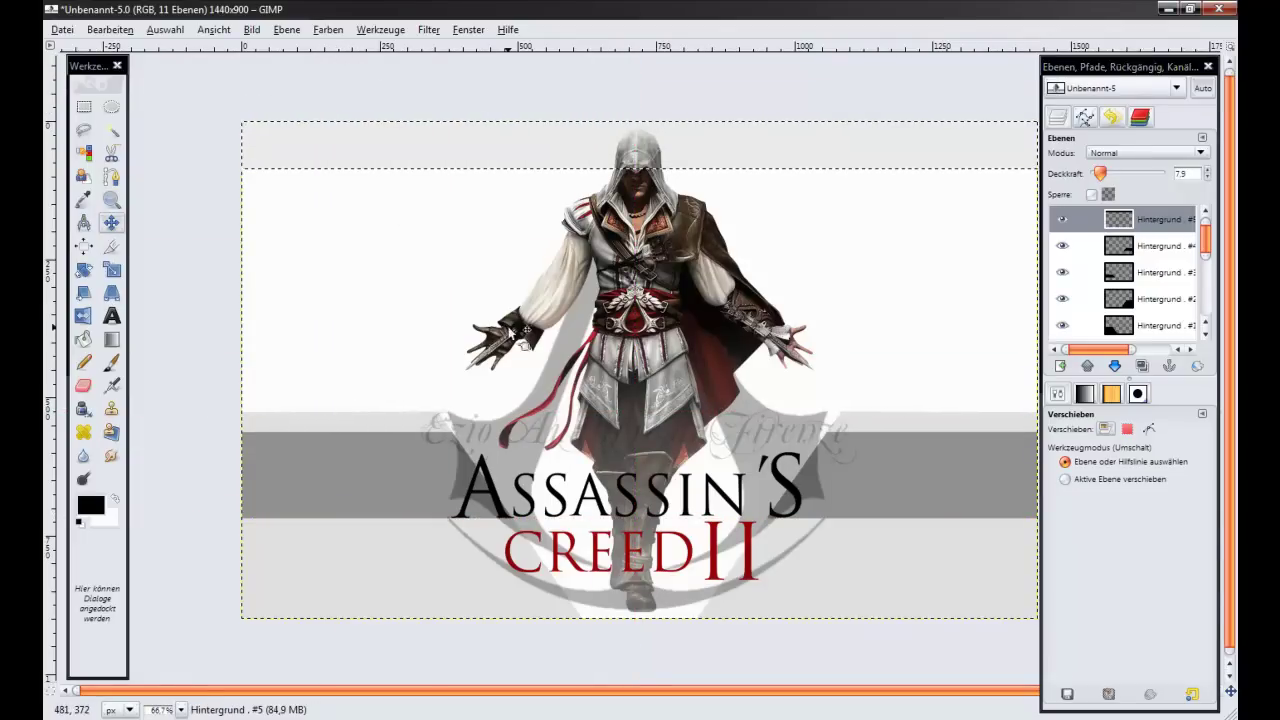
pyautogui.rightClick(510, 338)
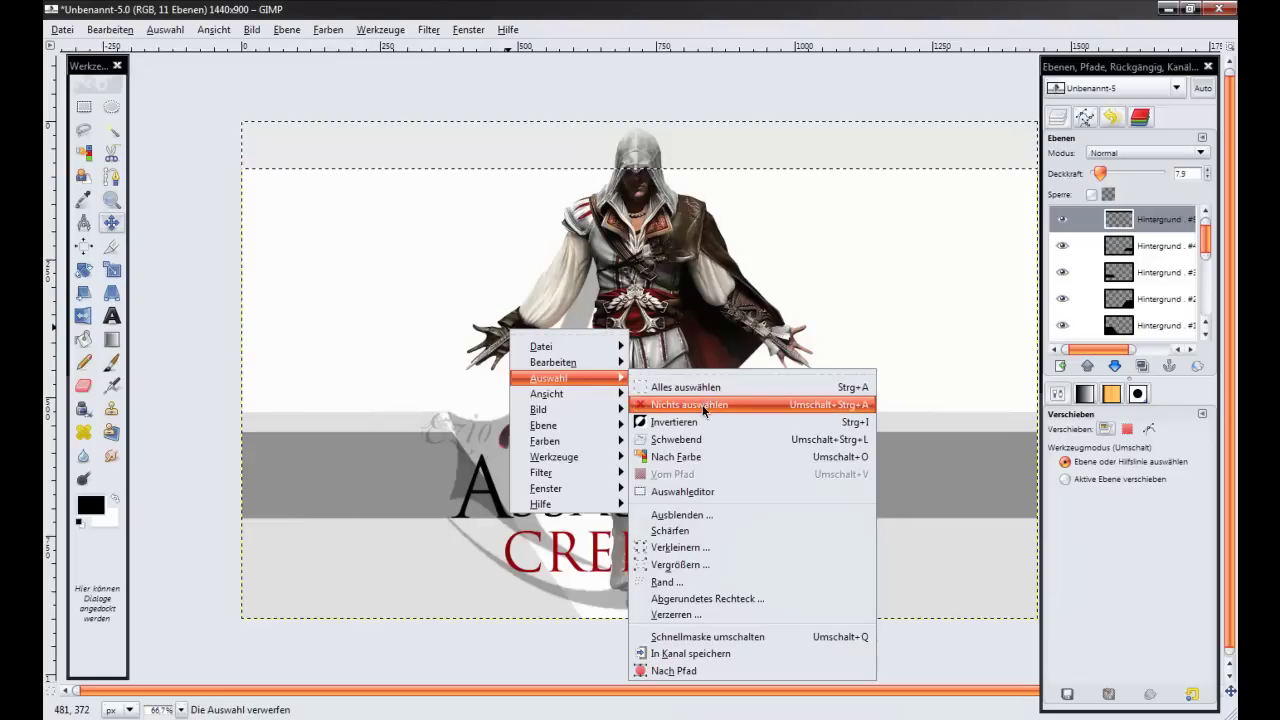
pyautogui.click(704, 404)
pyautogui.scroll(-5, 1170, 291)
pyautogui.scroll(-2, 1170, 291)
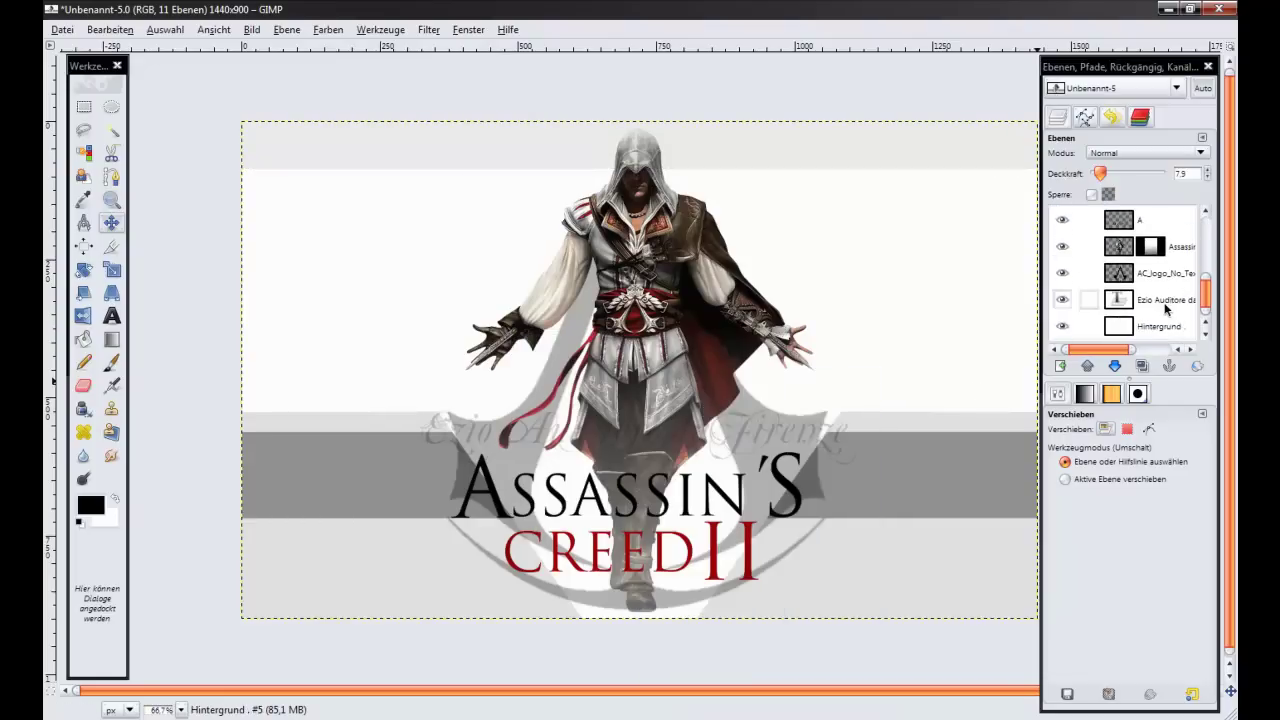
pyautogui.click(1160, 326)
pyautogui.press('-')
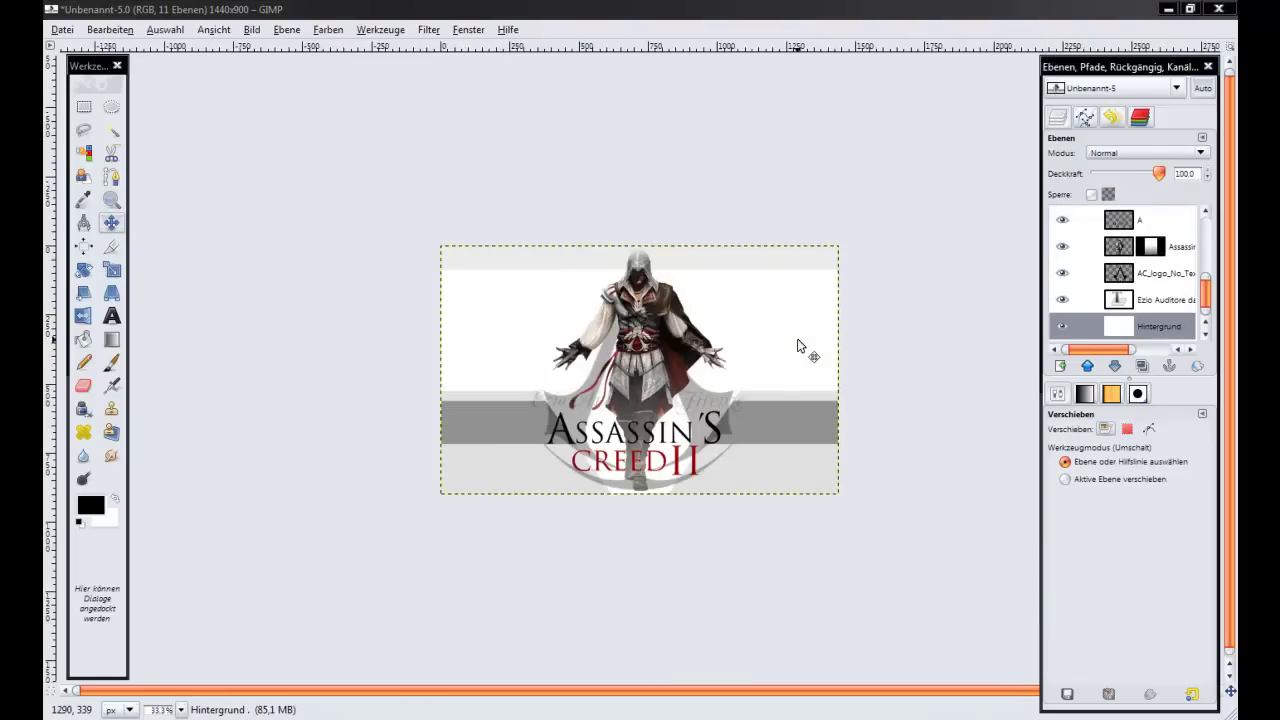